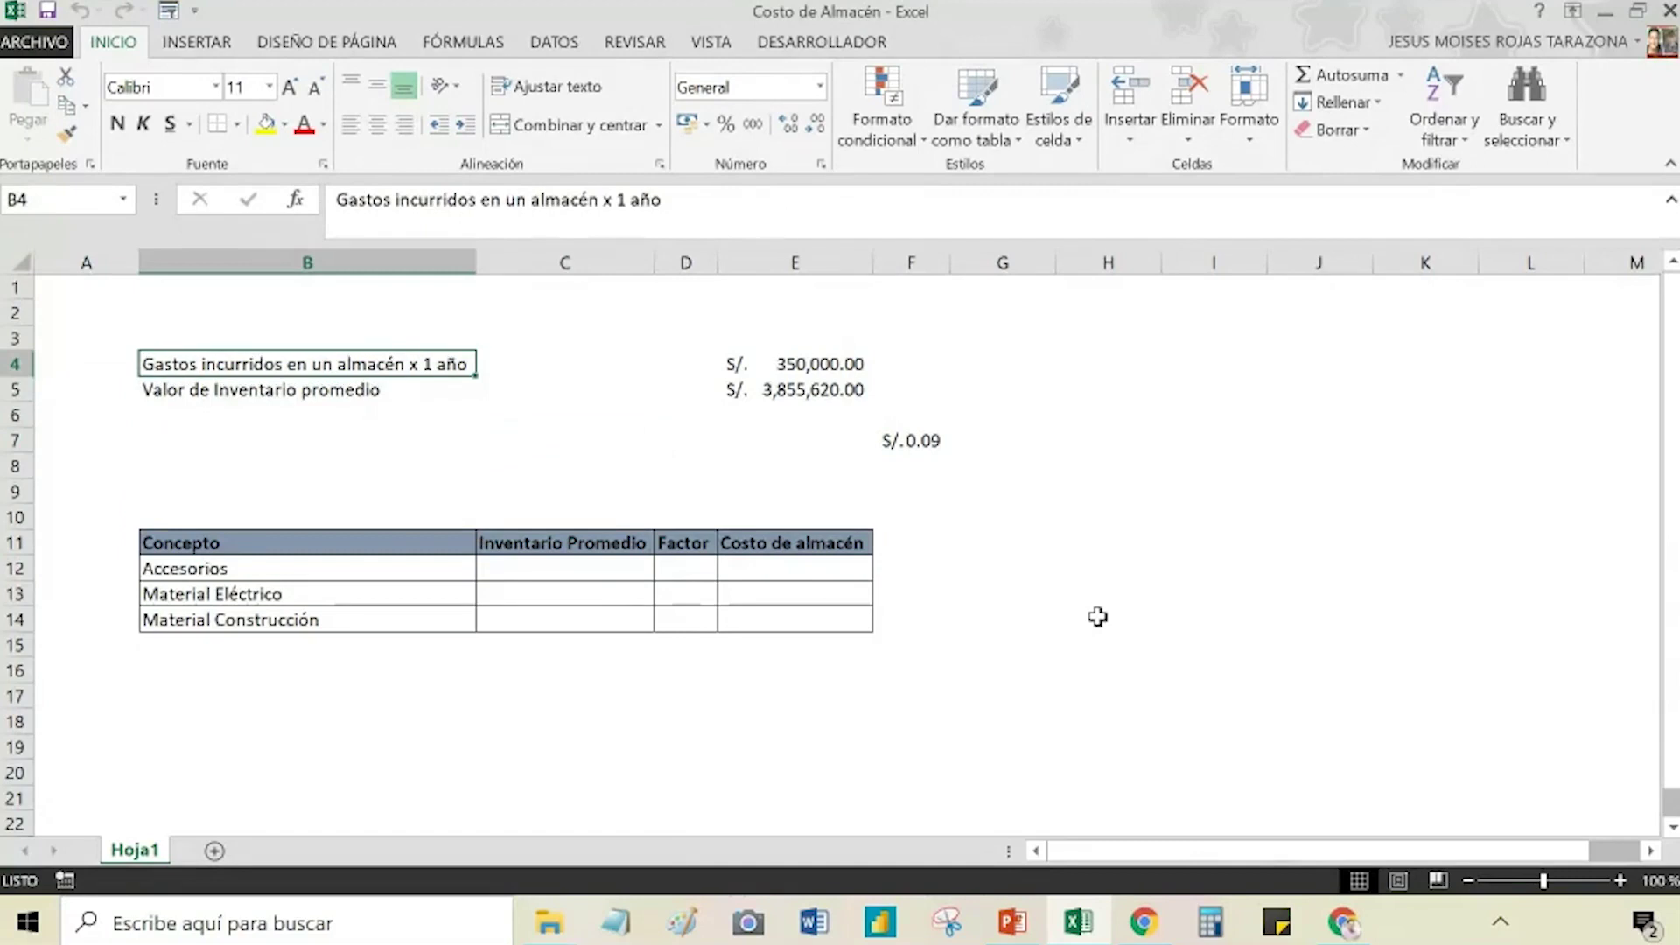
Step: Review the annual warehouse expenses and average inventory value, and inspect the formula in F7 that divides them
{"action": "key", "text": "Right"}
{"action": "key", "text": "Right"}
{"action": "key", "text": "Right"}
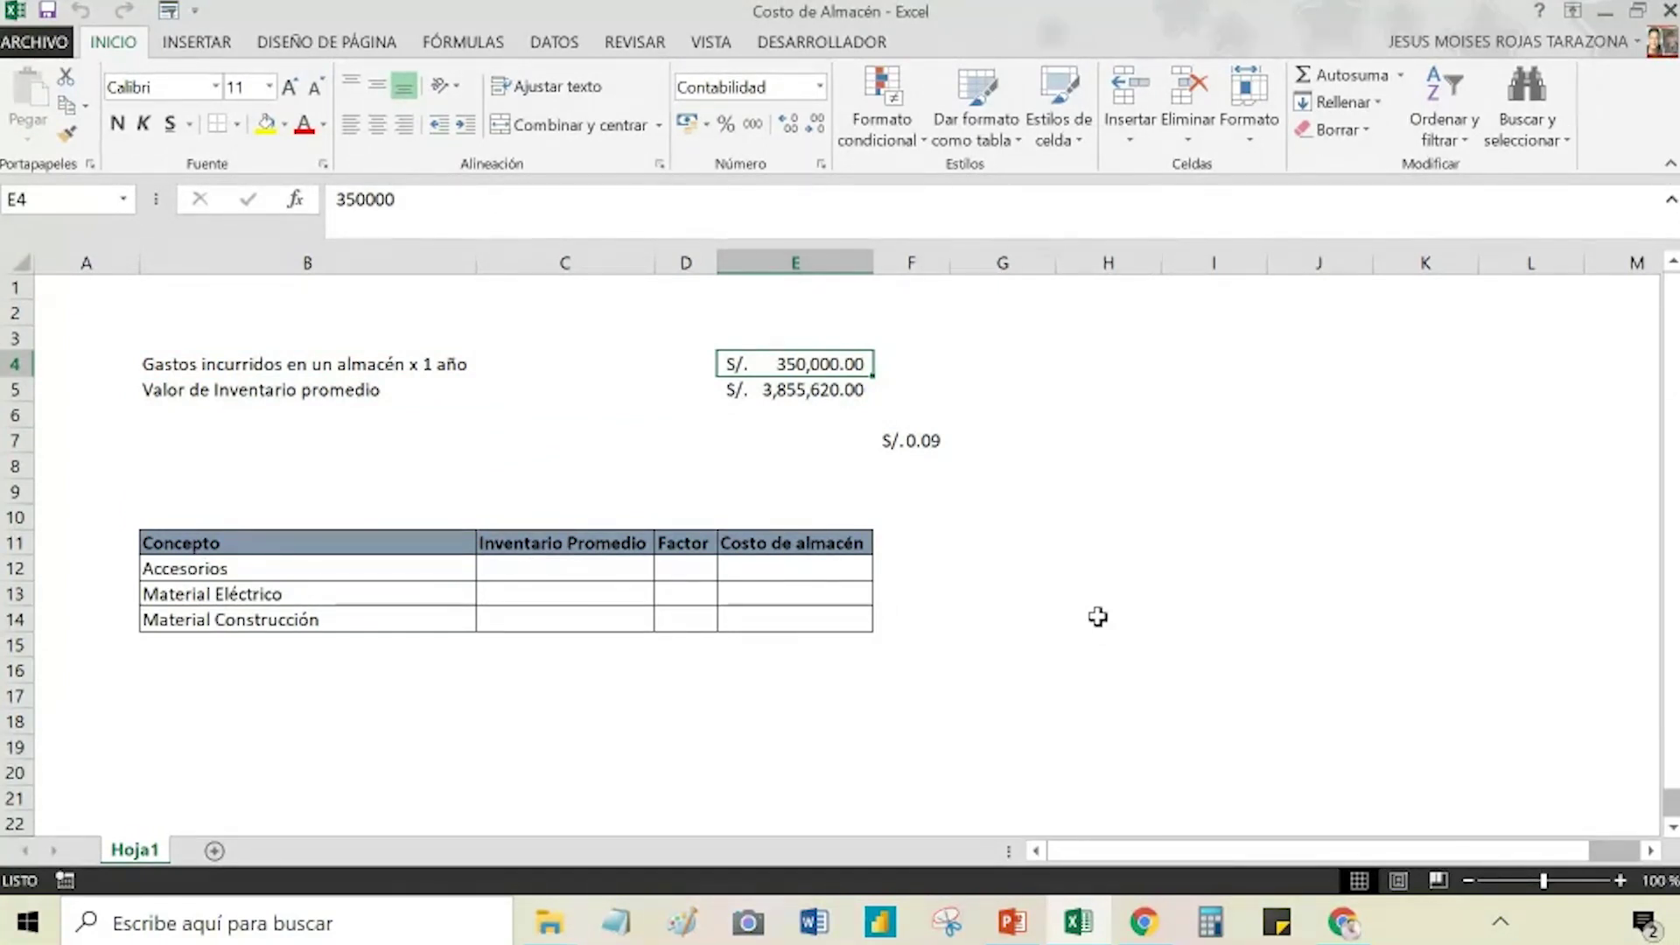
{"action": "key", "text": "Down"}
{"action": "key", "text": "Left"}
{"action": "key", "text": "Left"}
{"action": "key", "text": "Left"}
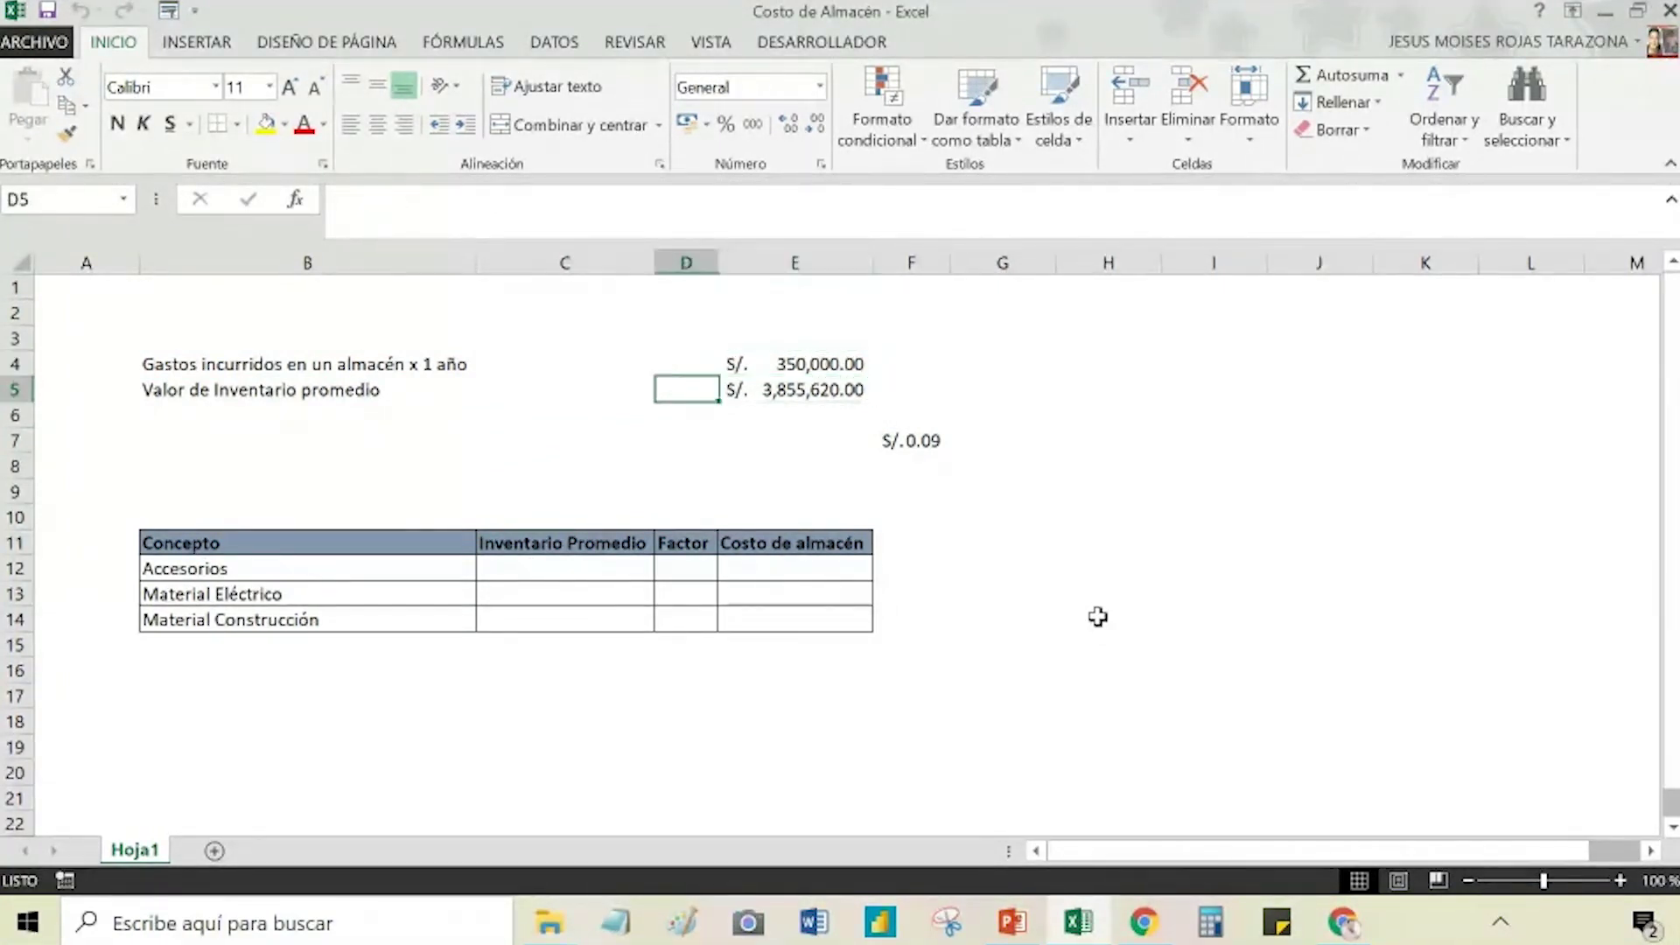
{"action": "key", "text": "Right"}
{"action": "key", "text": "Right"}
{"action": "key", "text": "Right"}
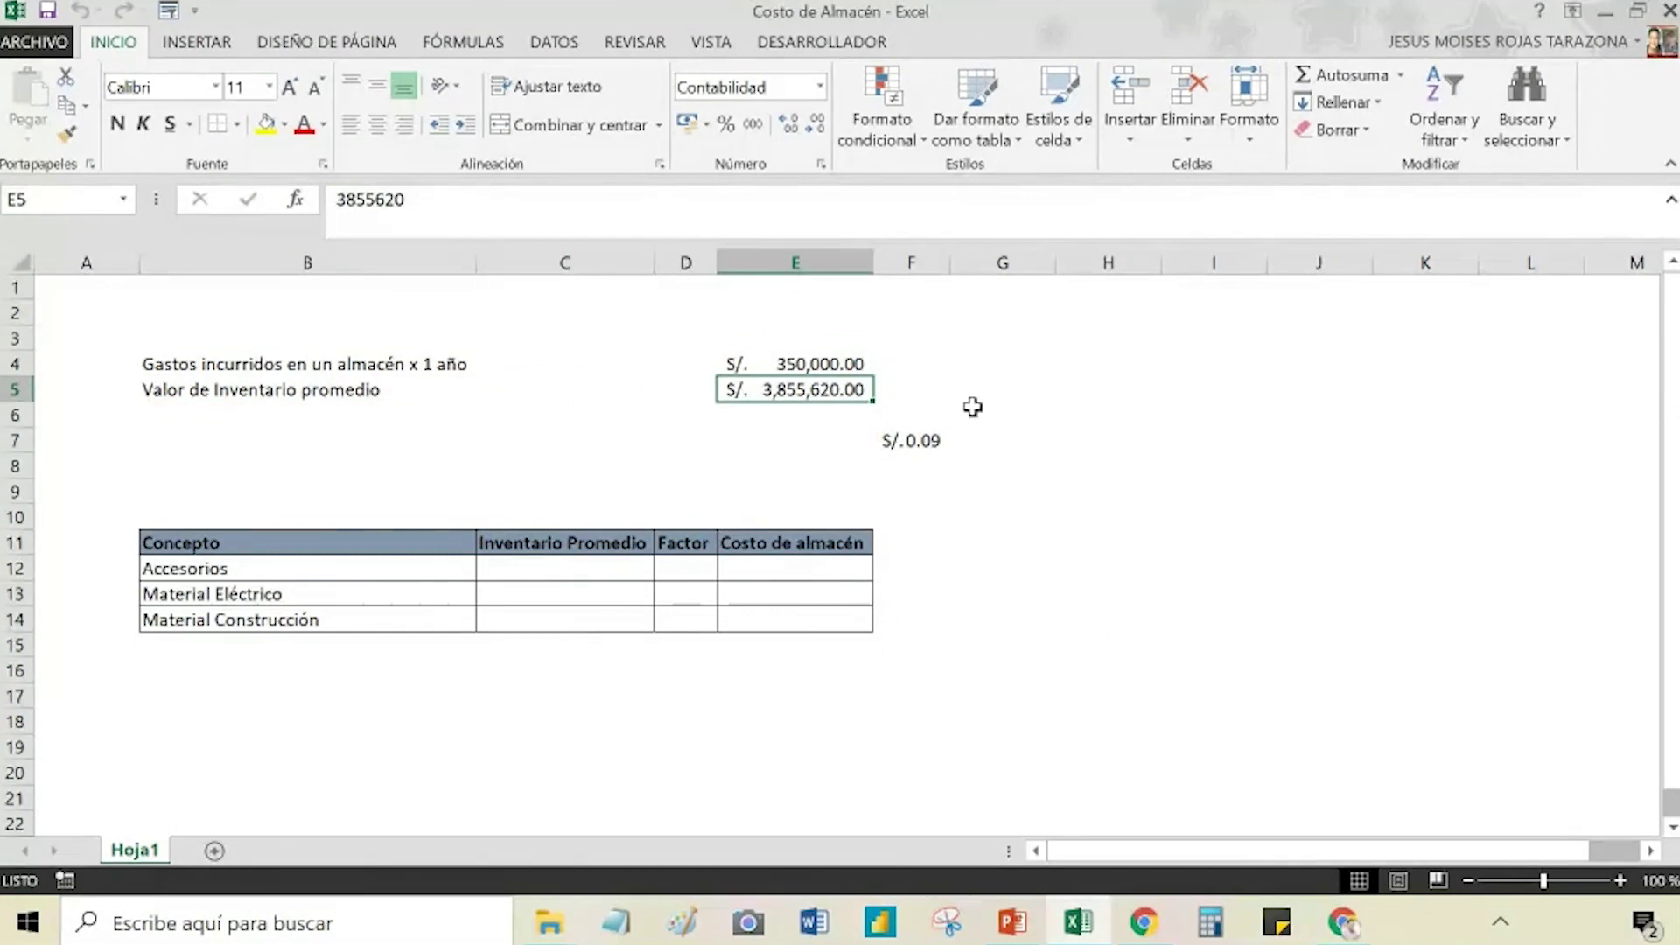
{"action": "left_click", "coordinate": [902, 437]}
{"action": "double_click", "coordinate": [903, 438]}
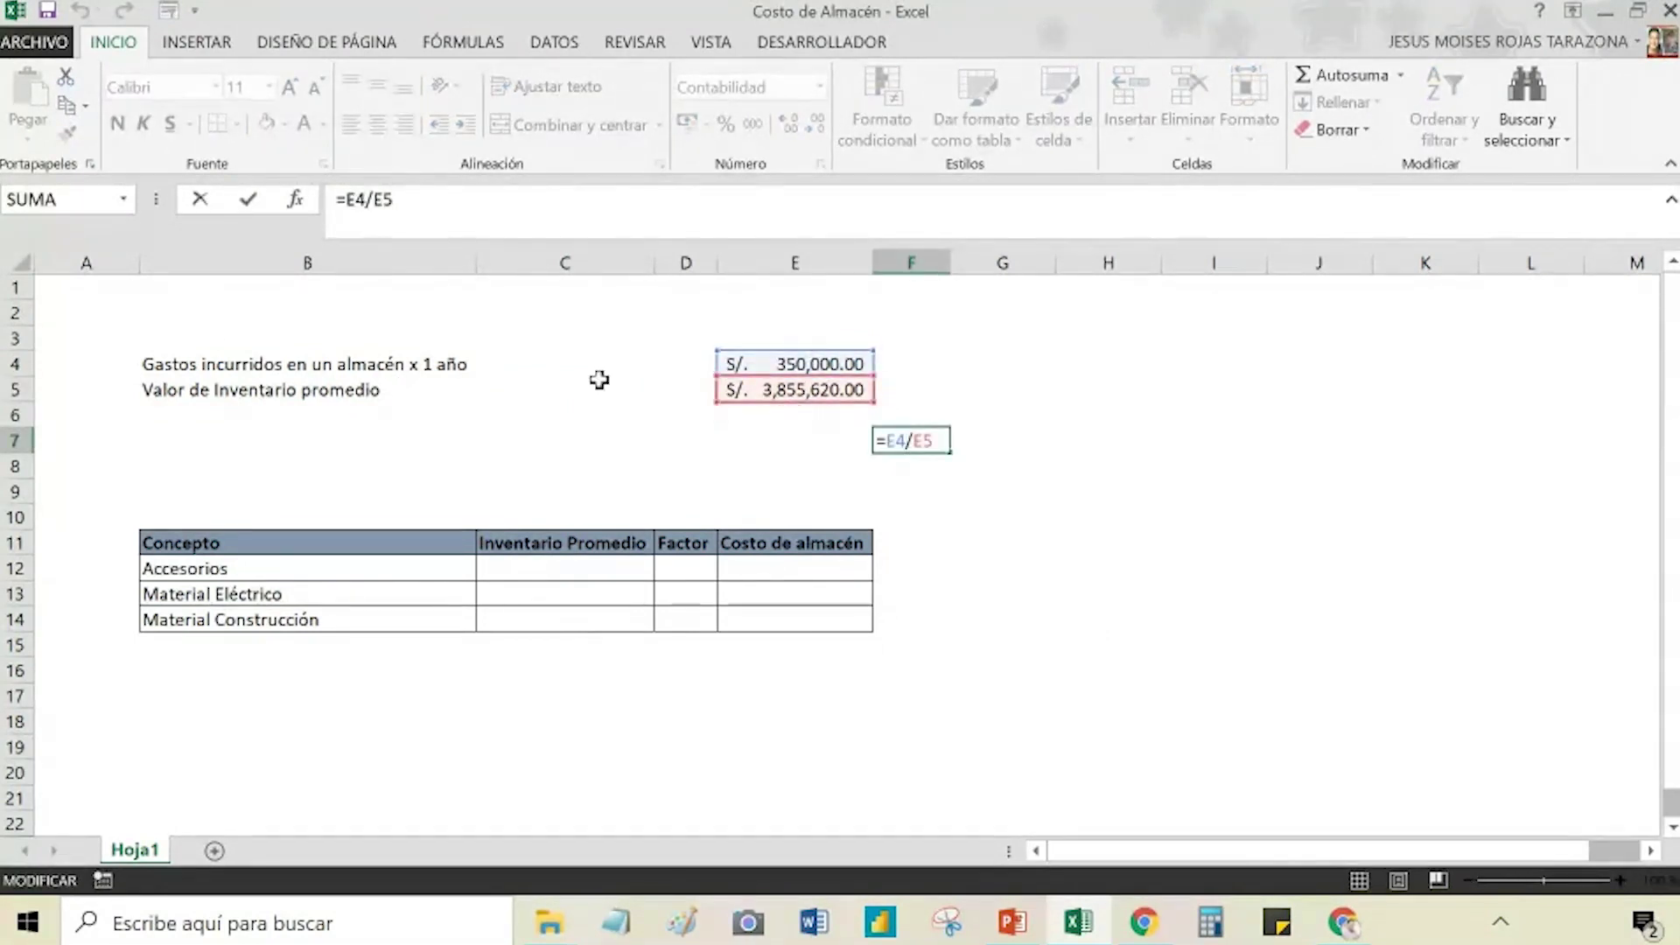
{"action": "left_click", "coordinate": [982, 566]}
{"action": "left_click", "coordinate": [966, 446]}
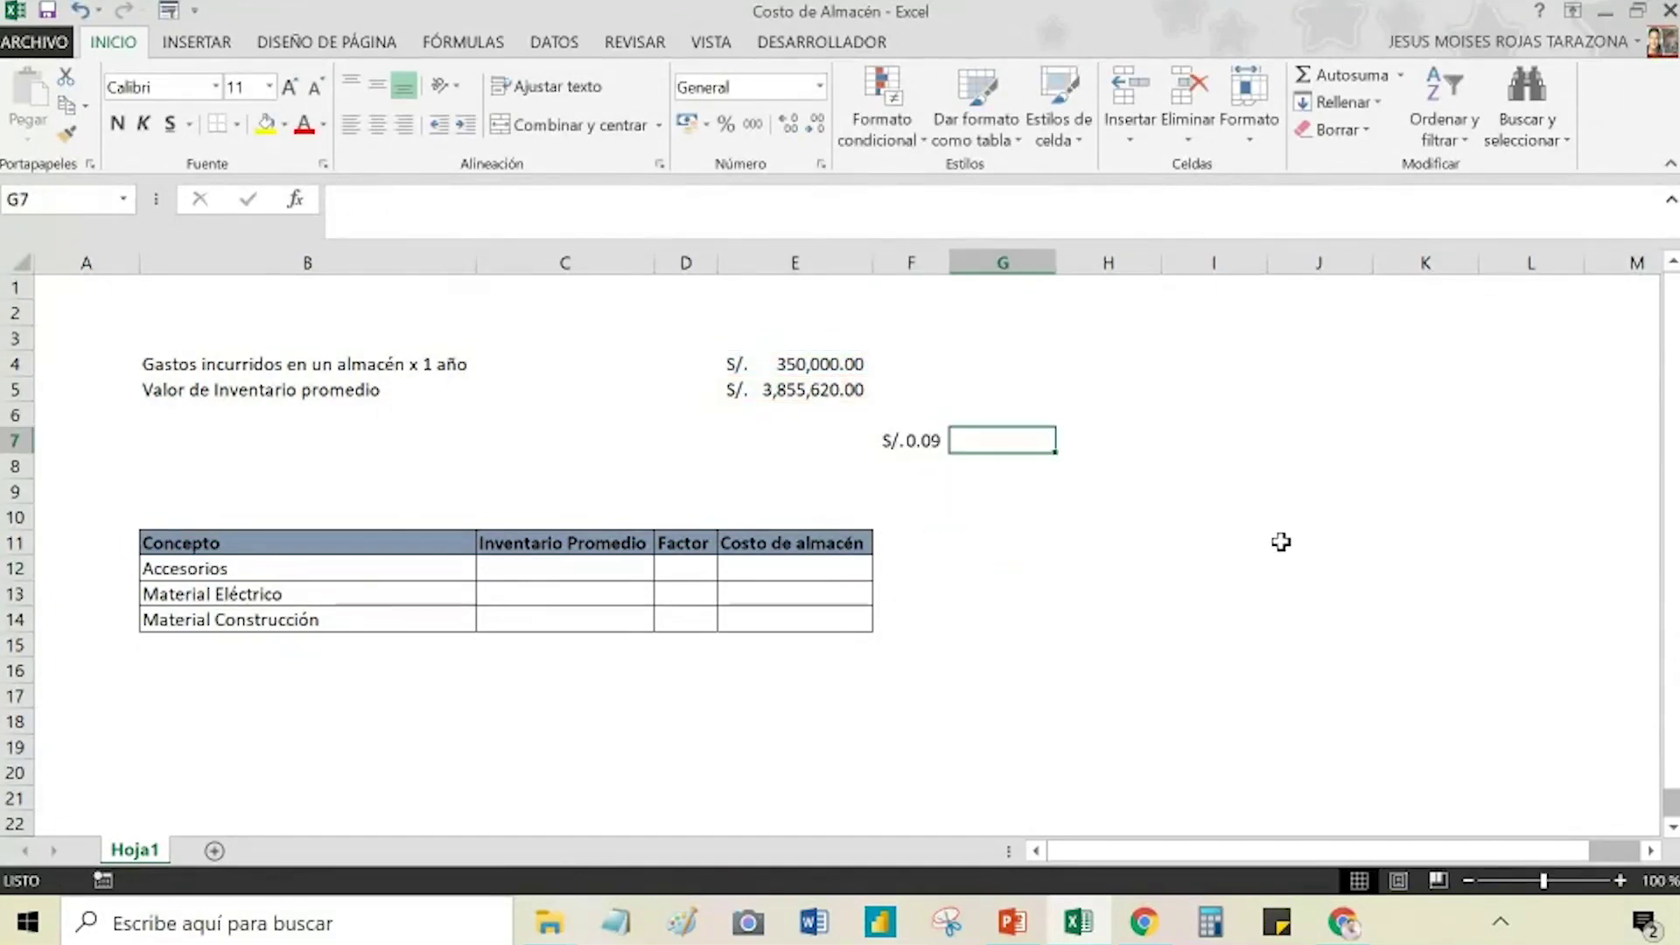
{"action": "key", "text": "Left"}
{"action": "key", "text": "Up"}
{"action": "key", "text": "Right"}
{"action": "key", "text": "Down"}
{"action": "key", "text": "Down"}
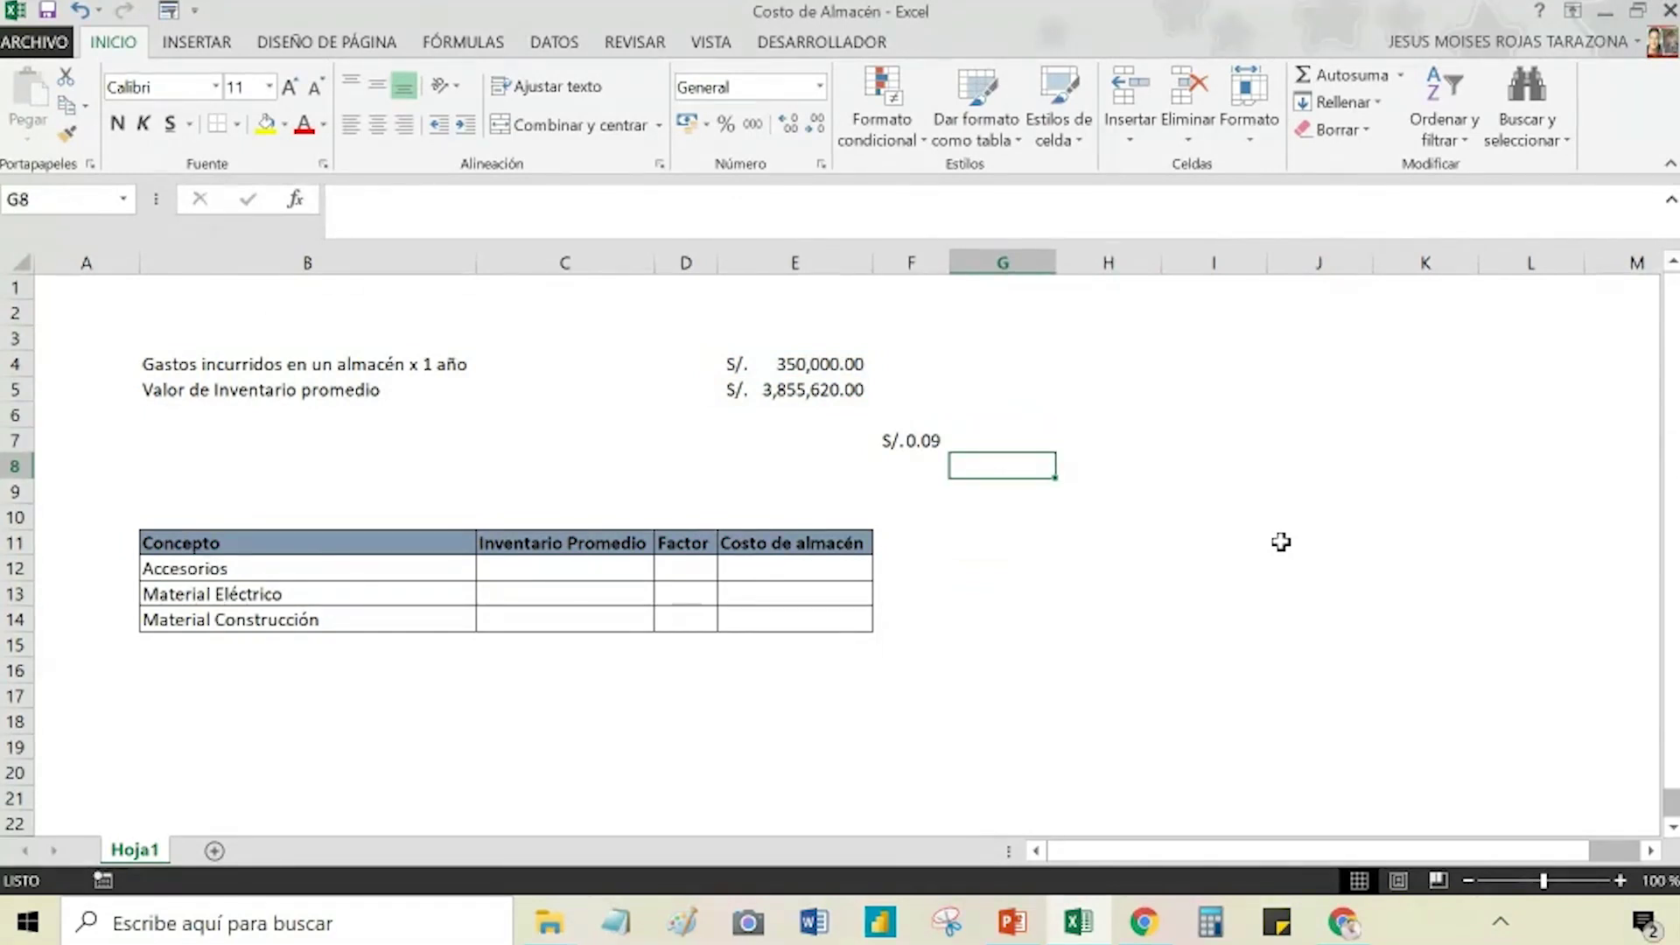
{"action": "key", "text": "Left"}
{"action": "key", "text": "Up"}
{"action": "key", "text": "Up"}
{"action": "key", "text": "Right"}
{"action": "key", "text": "Down"}
{"action": "key", "text": "Left"}
{"action": "key", "text": "Right"}
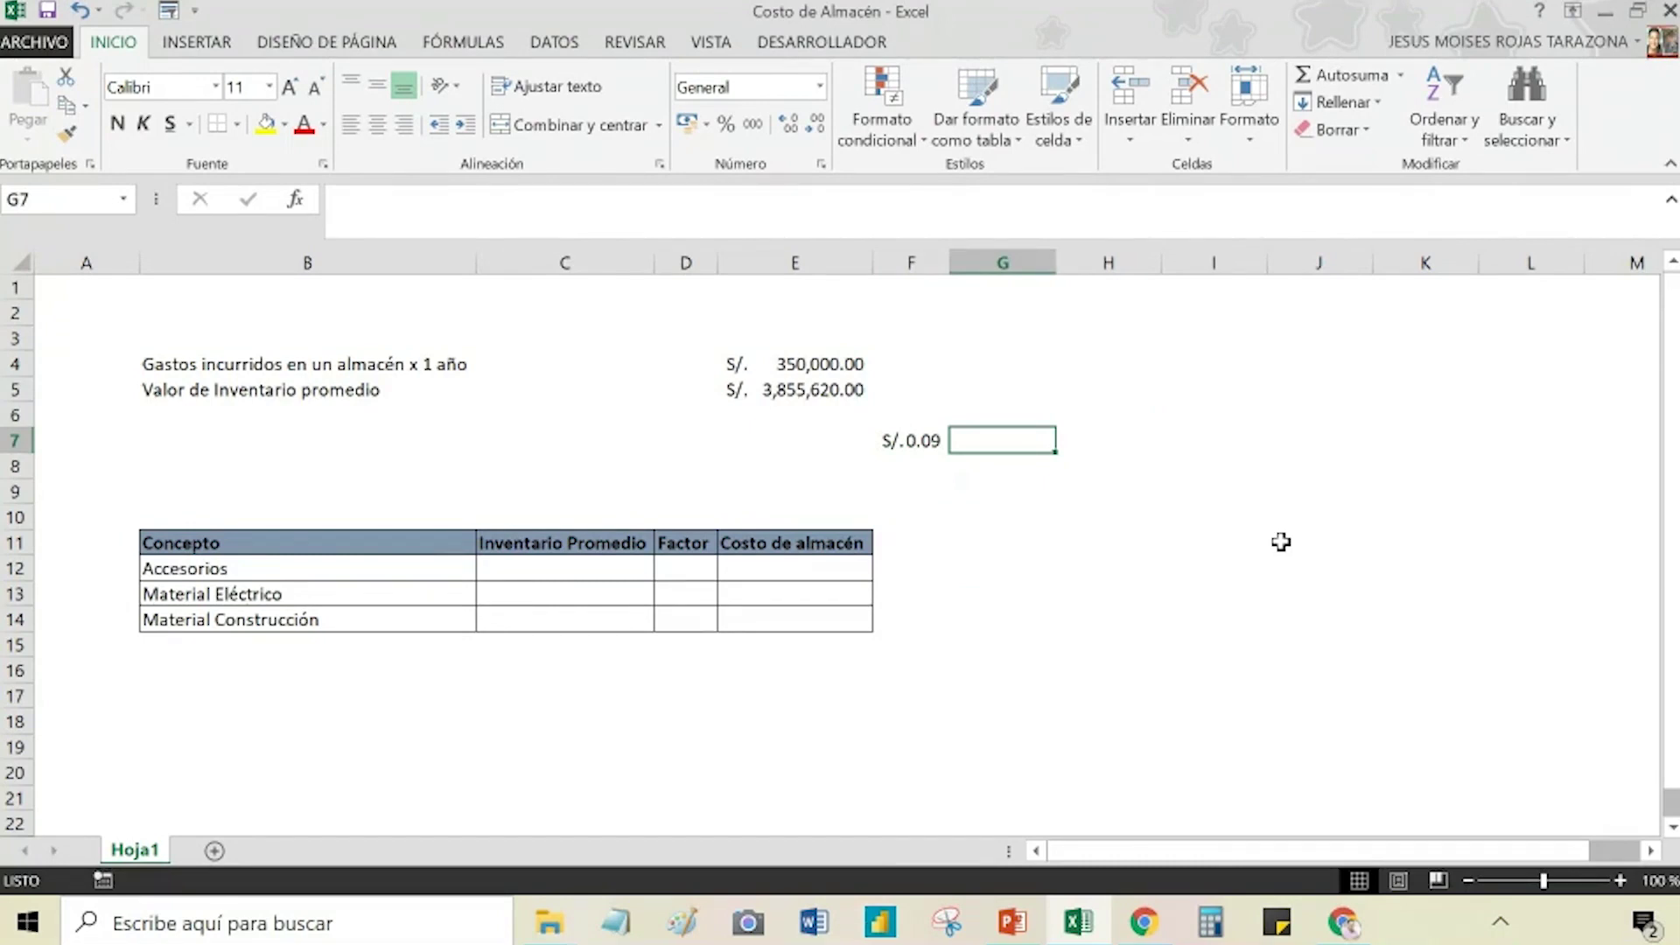
Step: Enter 90000 as the Inventario Promedio for Accesorios in C12
{"action": "key", "text": "Left"}
{"action": "key", "text": "Left"}
{"action": "key", "text": "Down"}
{"action": "key", "text": "Left"}
{"action": "key", "text": "Down"}
{"action": "key", "text": "Left"}
{"action": "key", "text": "Down"}
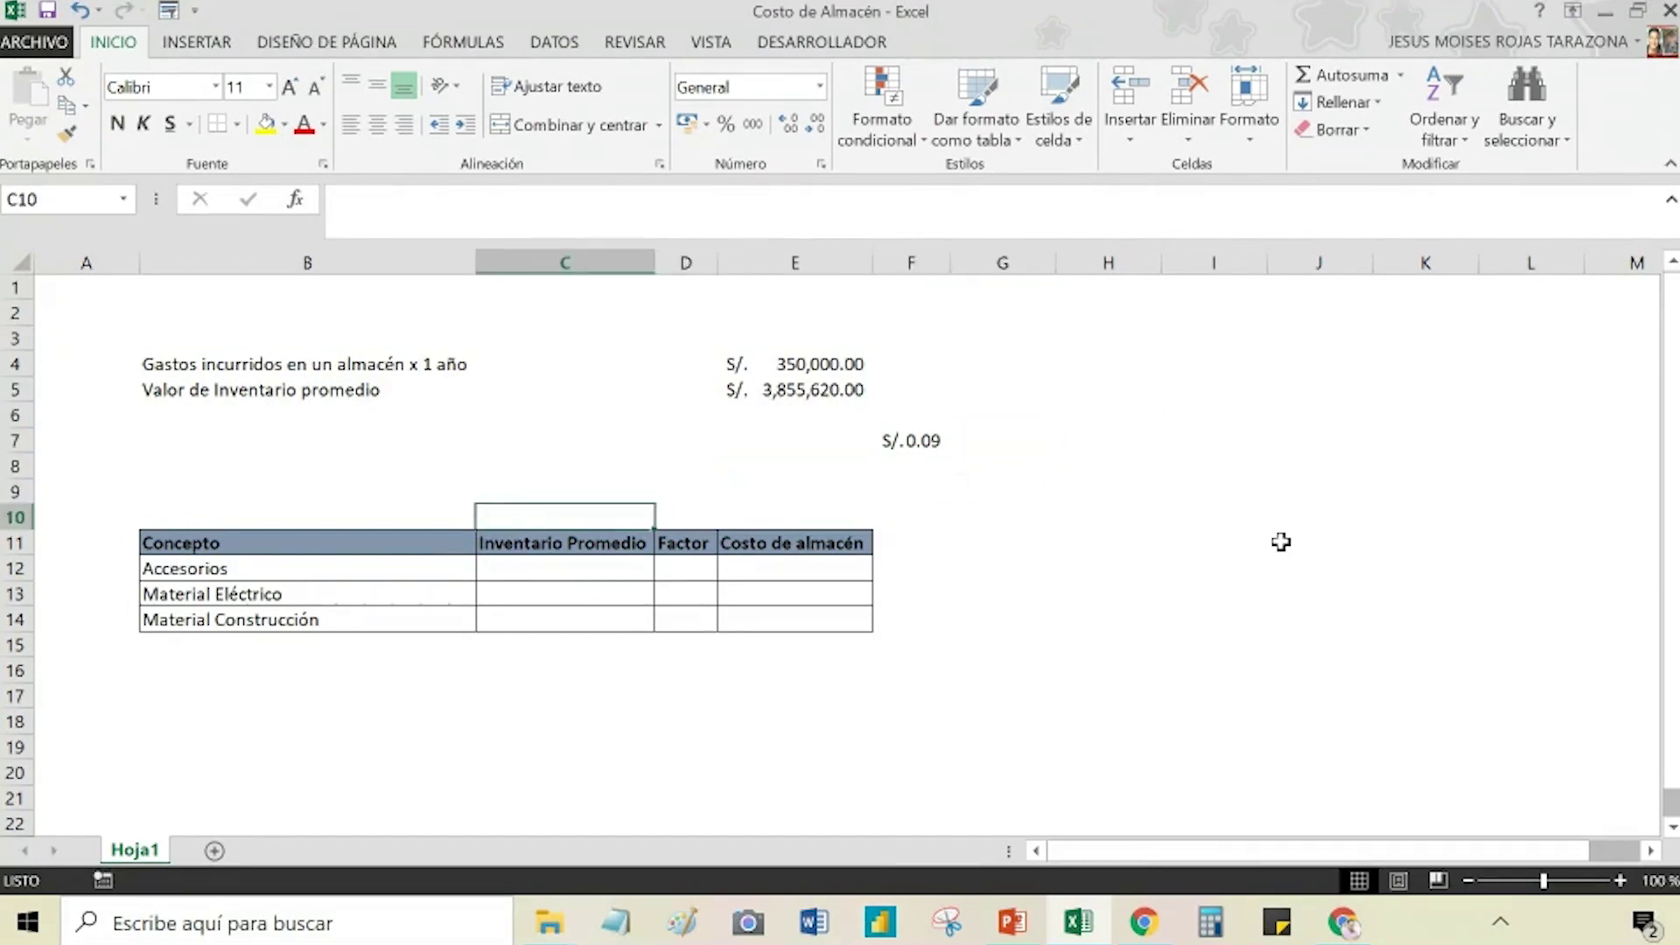
{"action": "key", "text": "Down"}
{"action": "key", "text": "Down"}
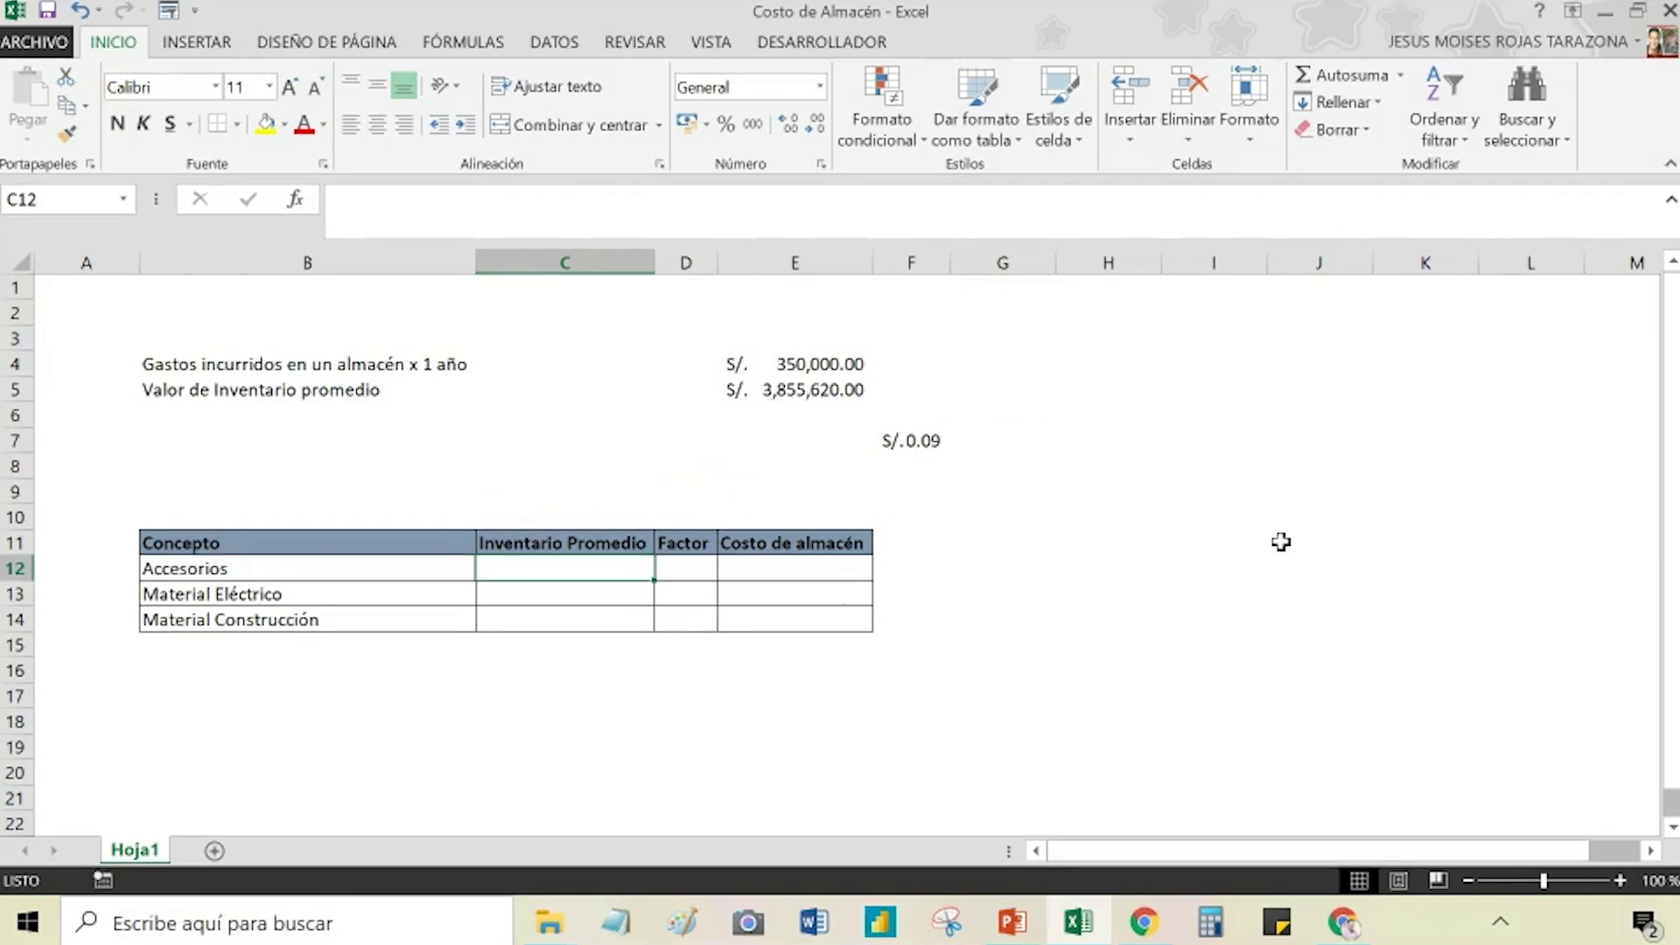
{"action": "type", "text": "50000"}
{"action": "key", "text": "ctrl+Return"}
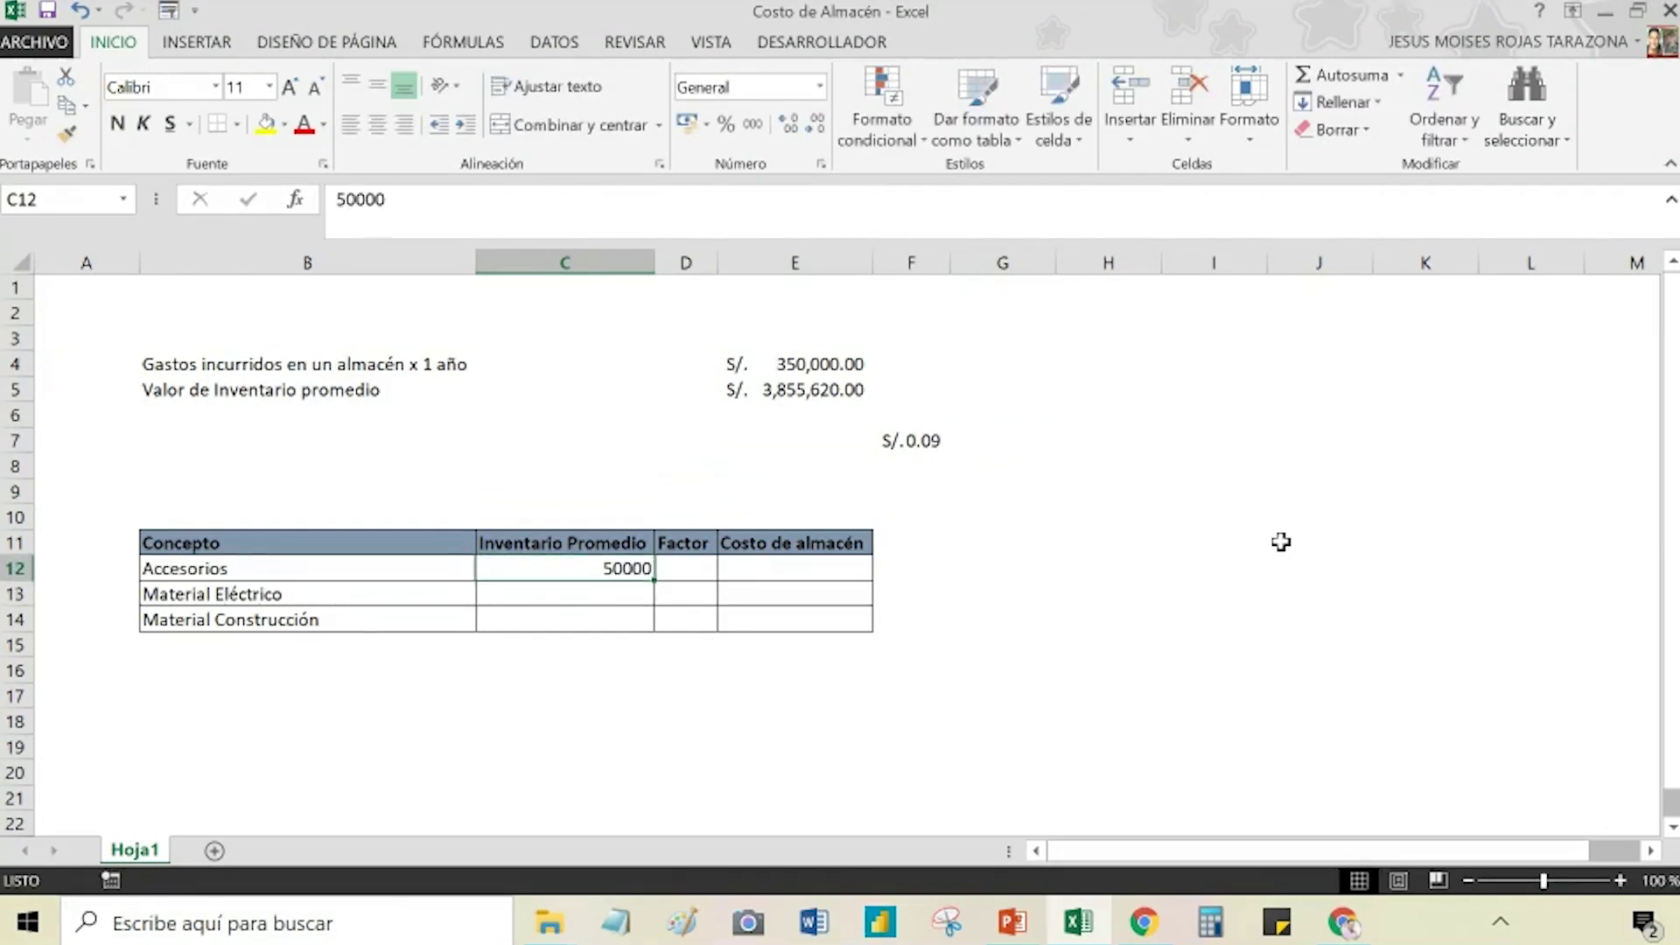
{"action": "type", "text": "90000"}
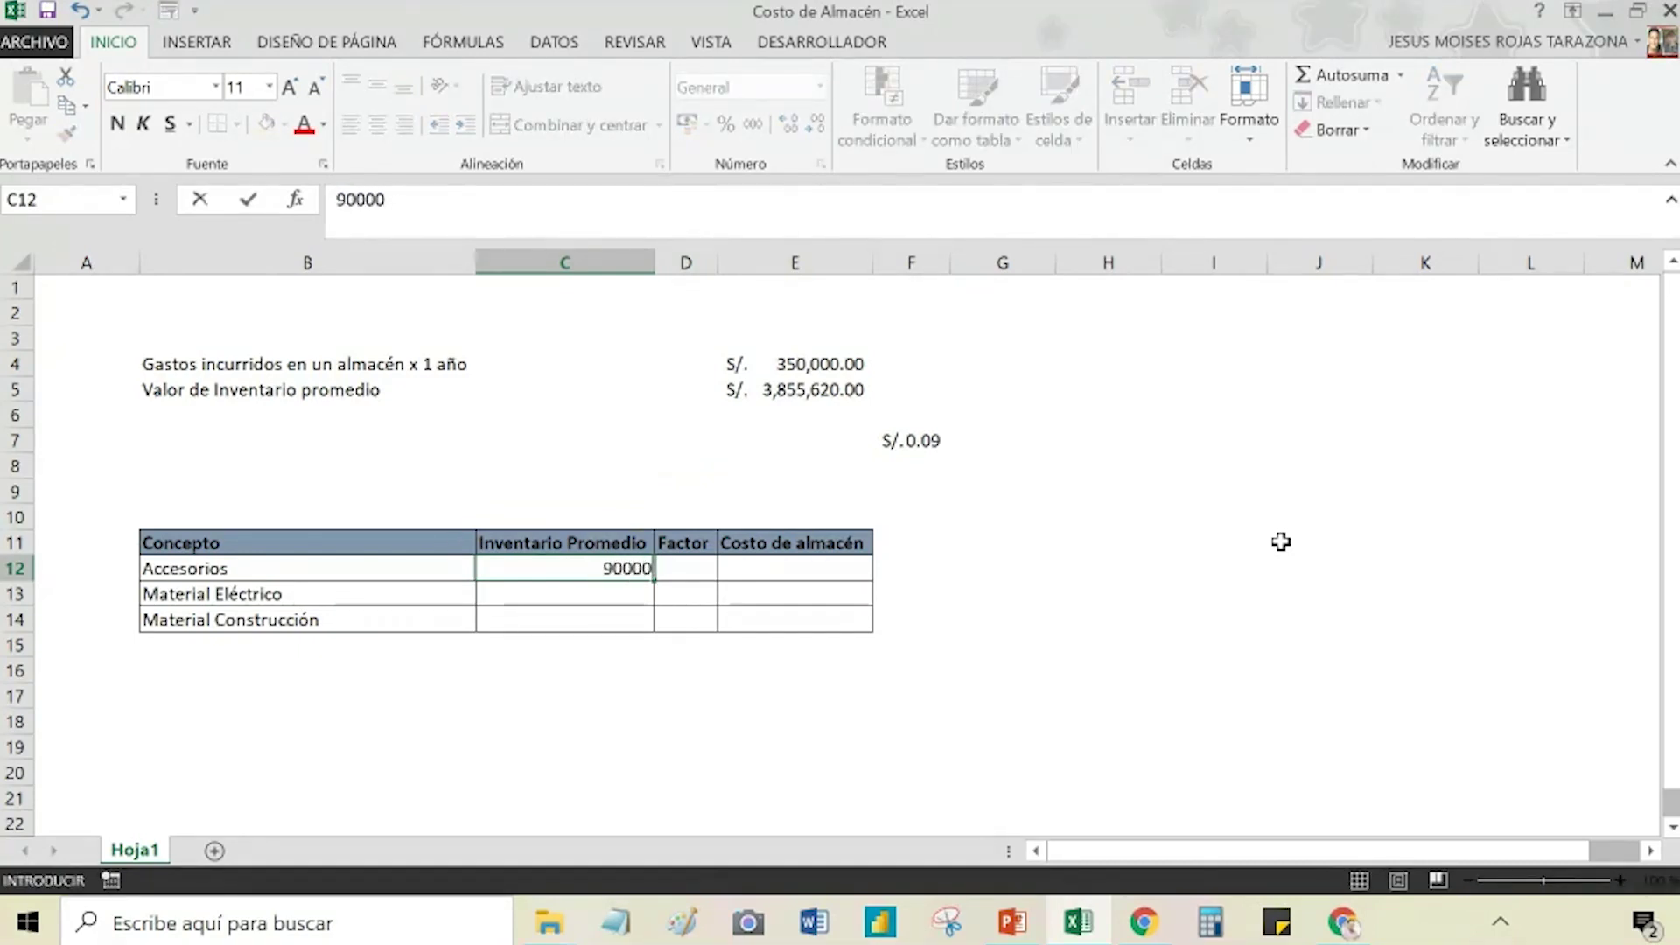
{"action": "key", "text": "Return"}
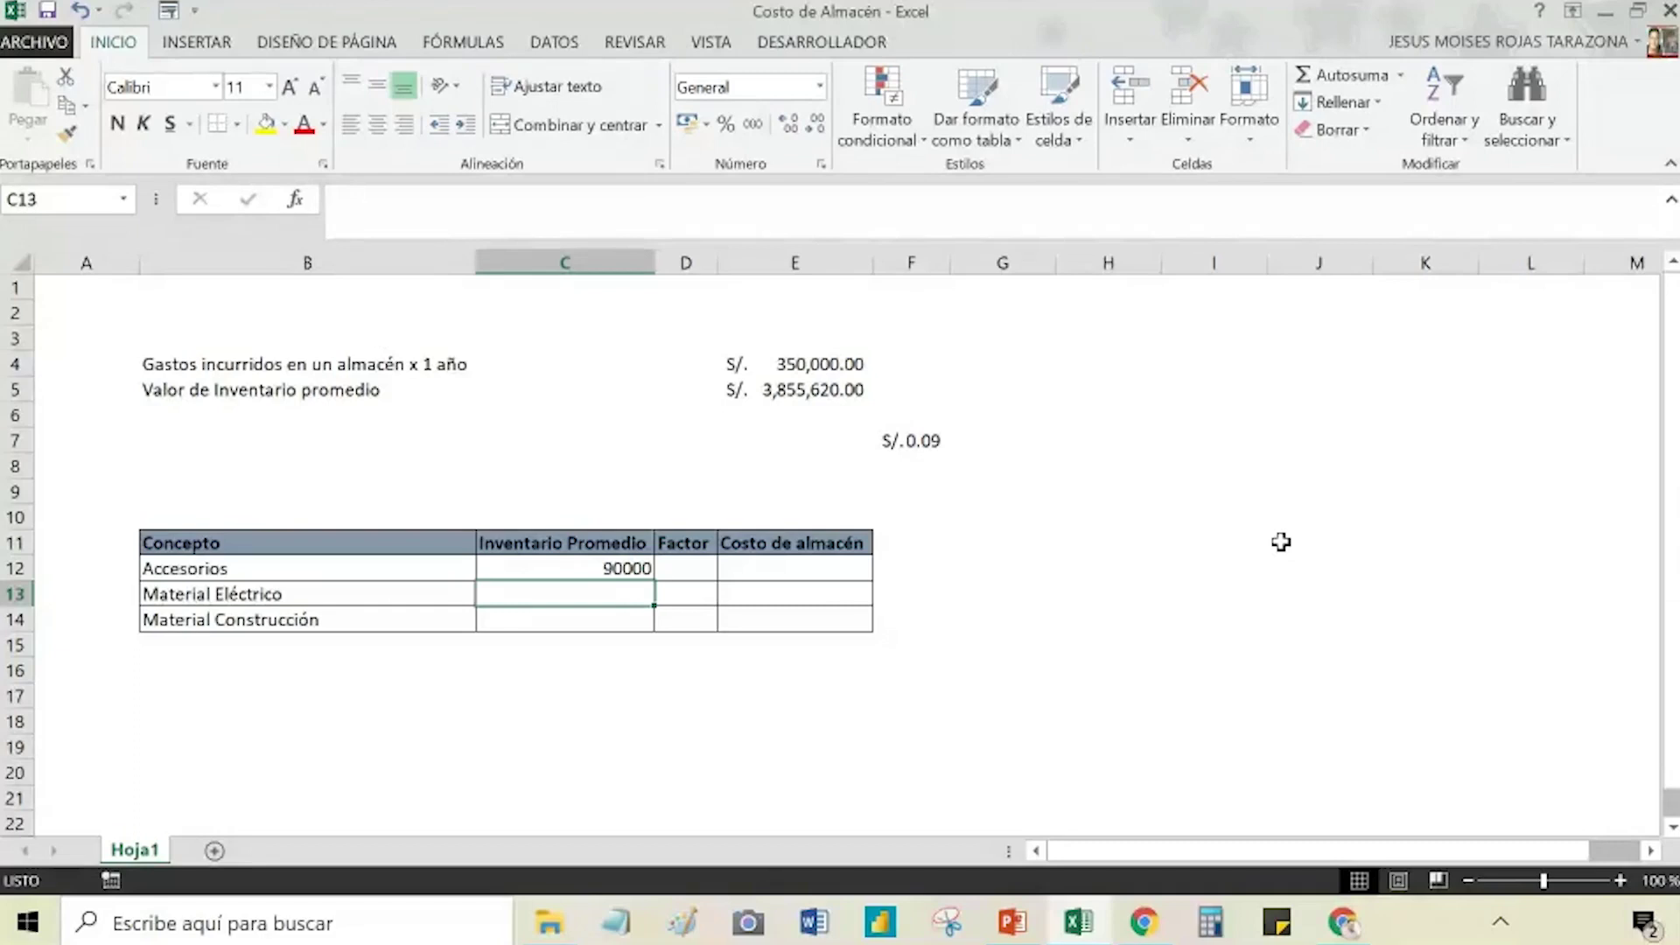
Step: Enter an Inventario Promedio of 280000 for Material Eléctrico and 550000 for Material Construcción
{"action": "type", "text": "28000"}
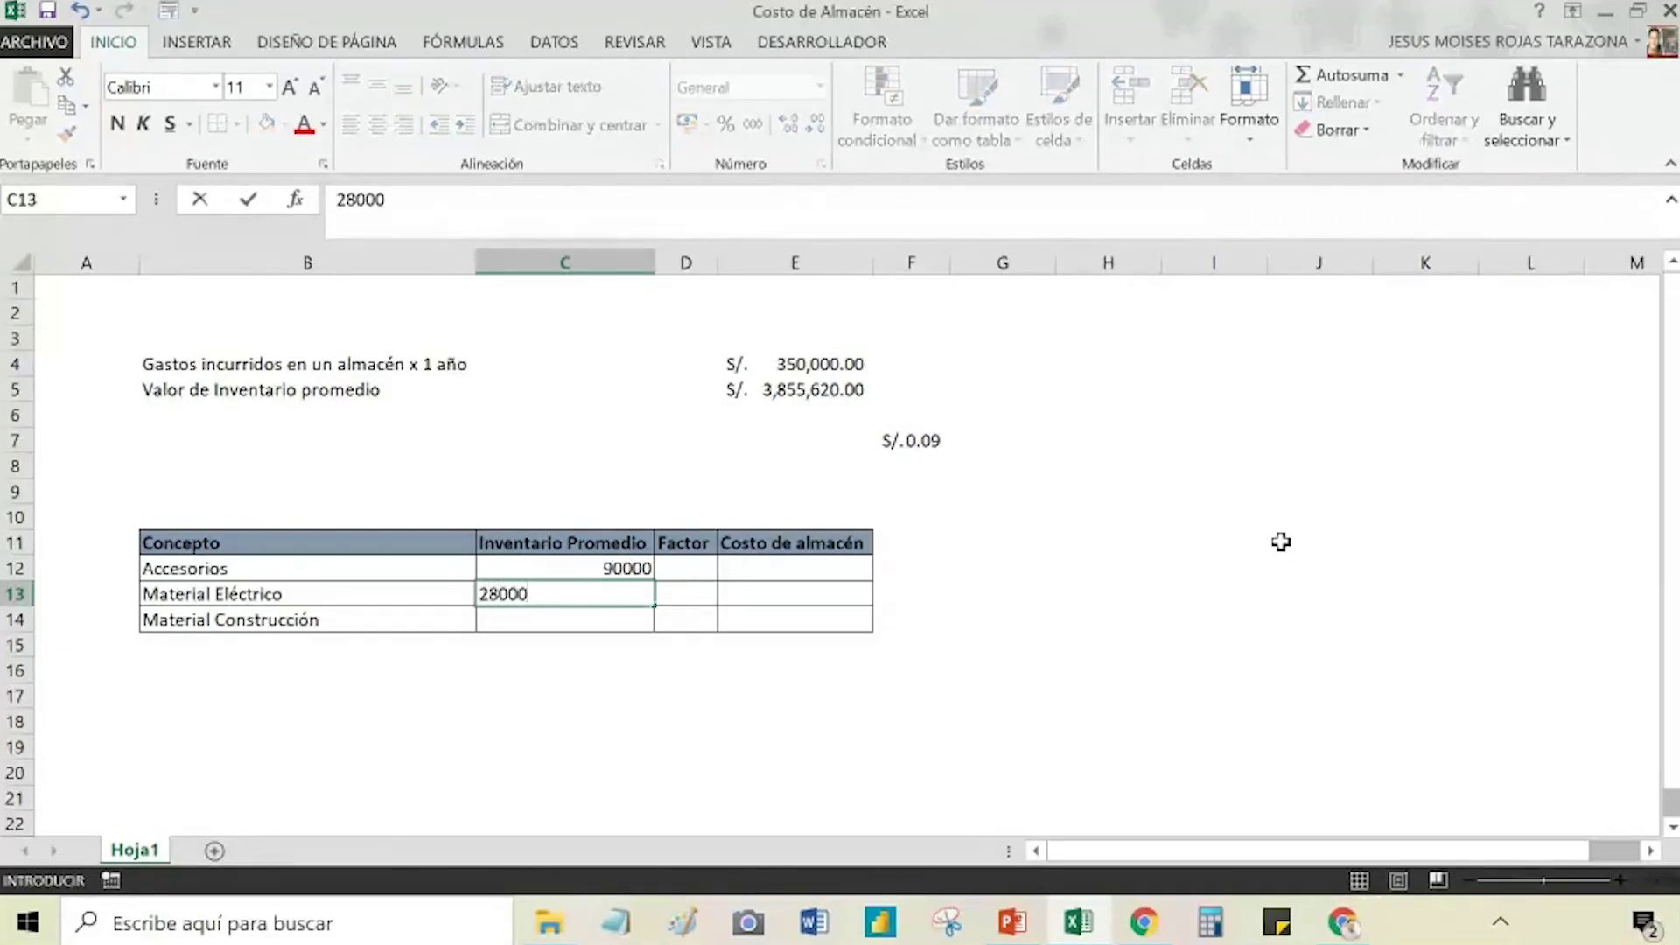
{"action": "type", "text": "0"}
{"action": "key", "text": "Return"}
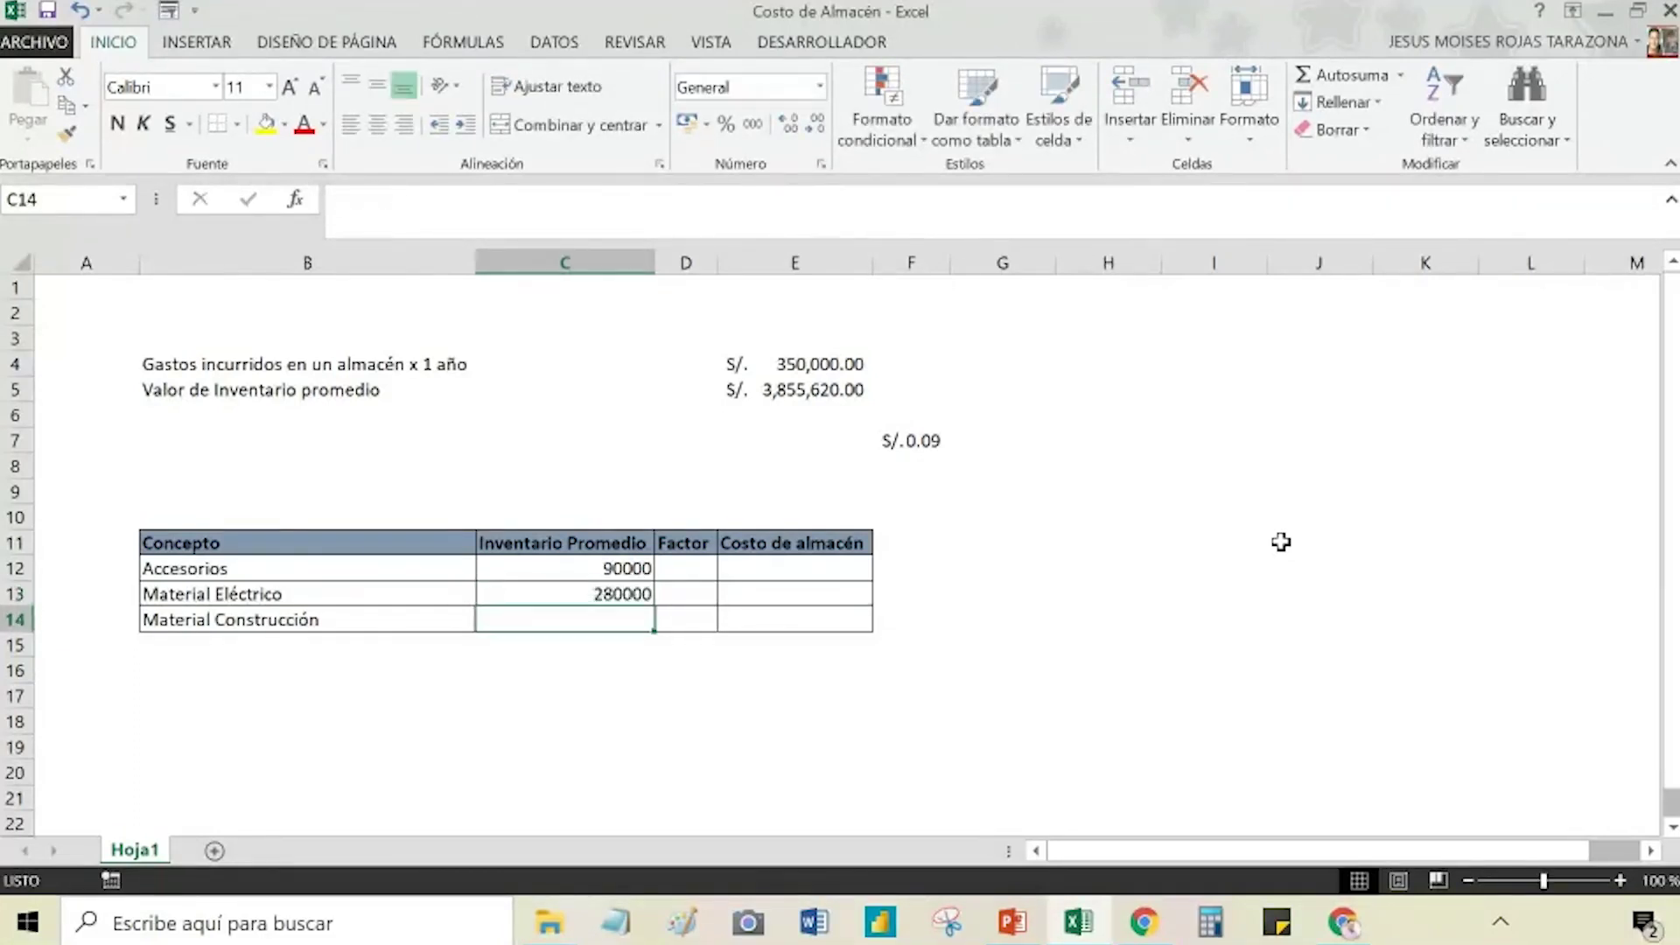
{"action": "key", "text": "Left"}
{"action": "key", "text": "Right"}
{"action": "type", "text": "55"}
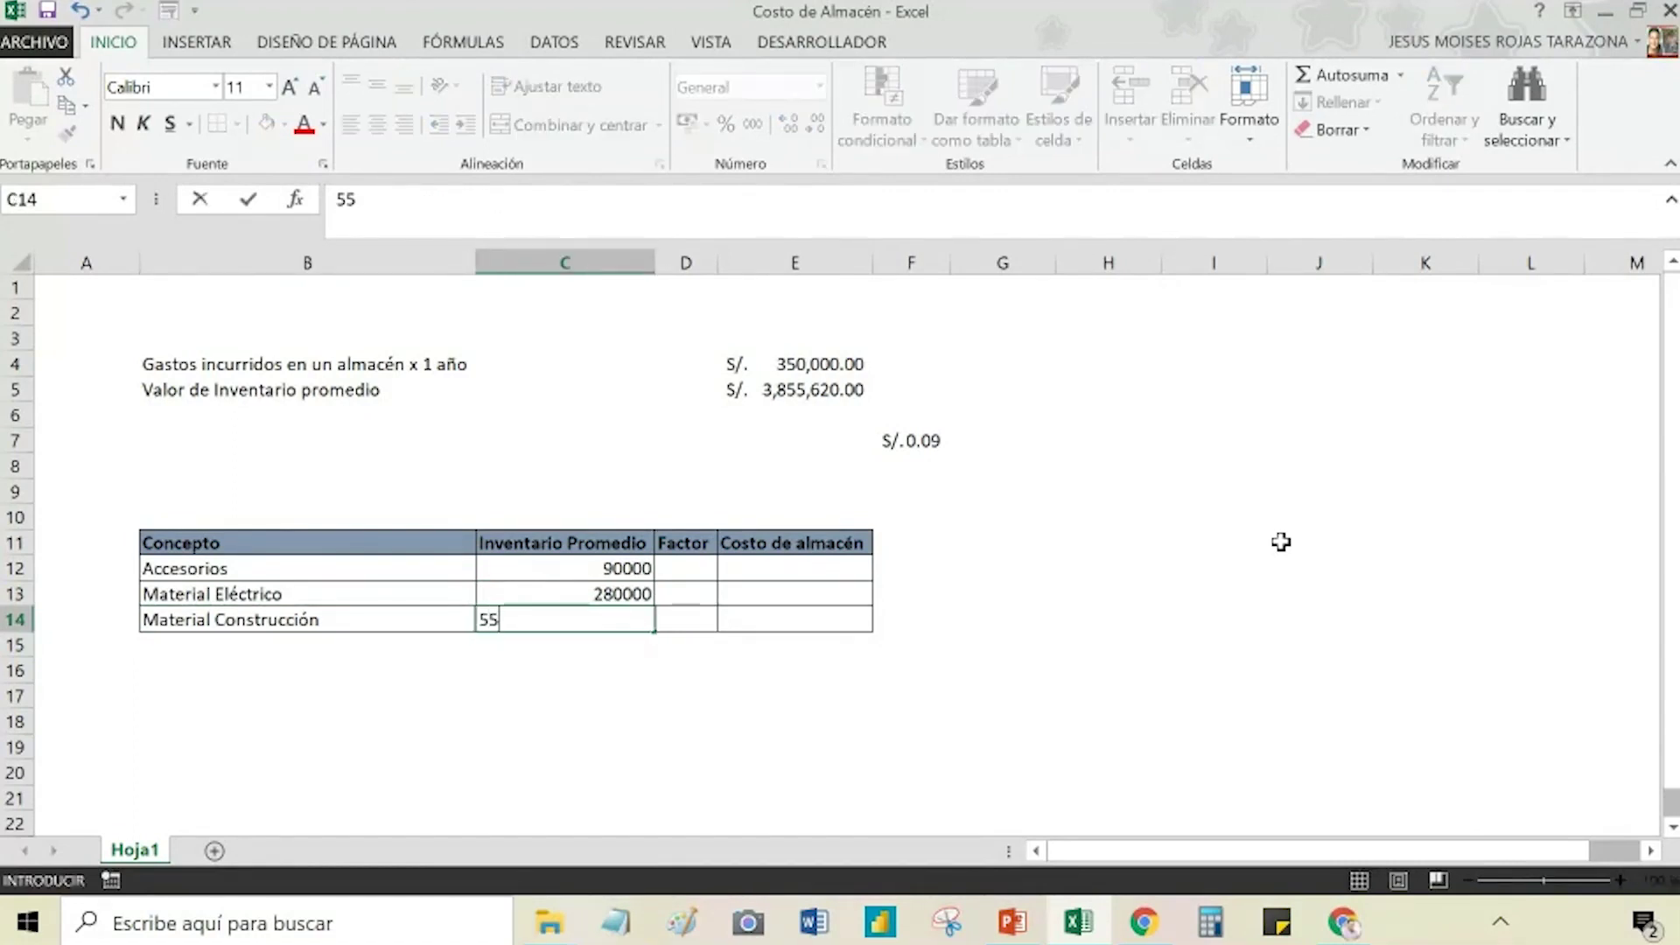
{"action": "type", "text": "0000"}
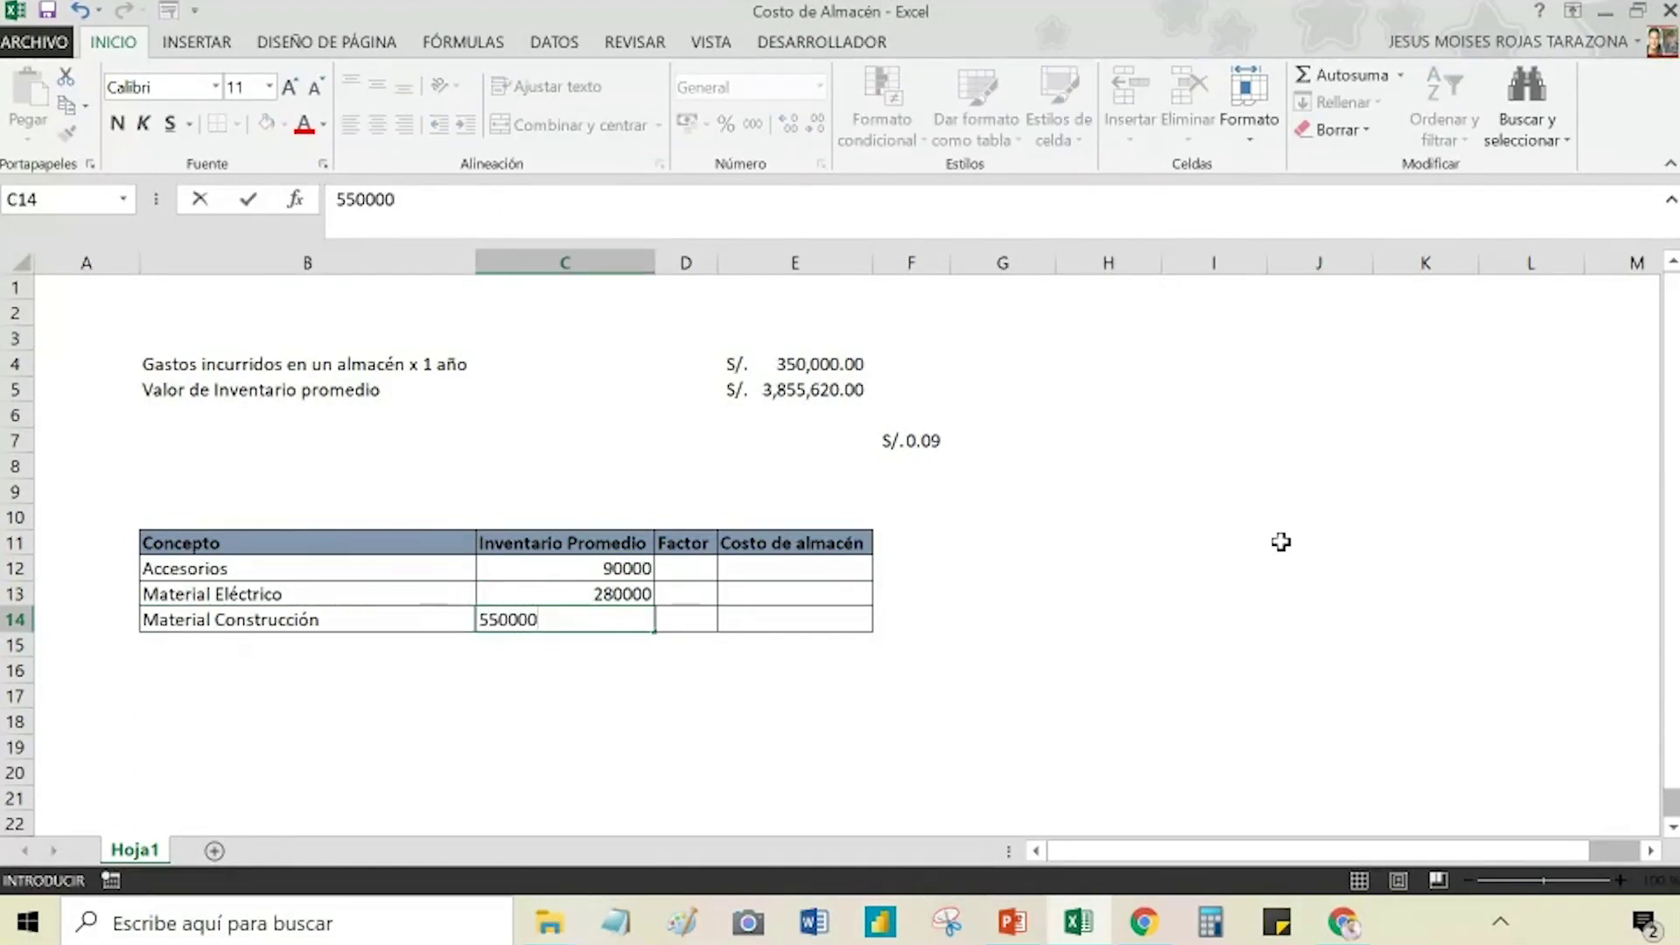
{"action": "key", "text": "Return"}
Step: Apply the Contabilidad number format to the Inventario Promedio column, C11:C14
{"action": "left_click_drag", "start_coordinate": [560, 543], "coordinate": [560, 618]}
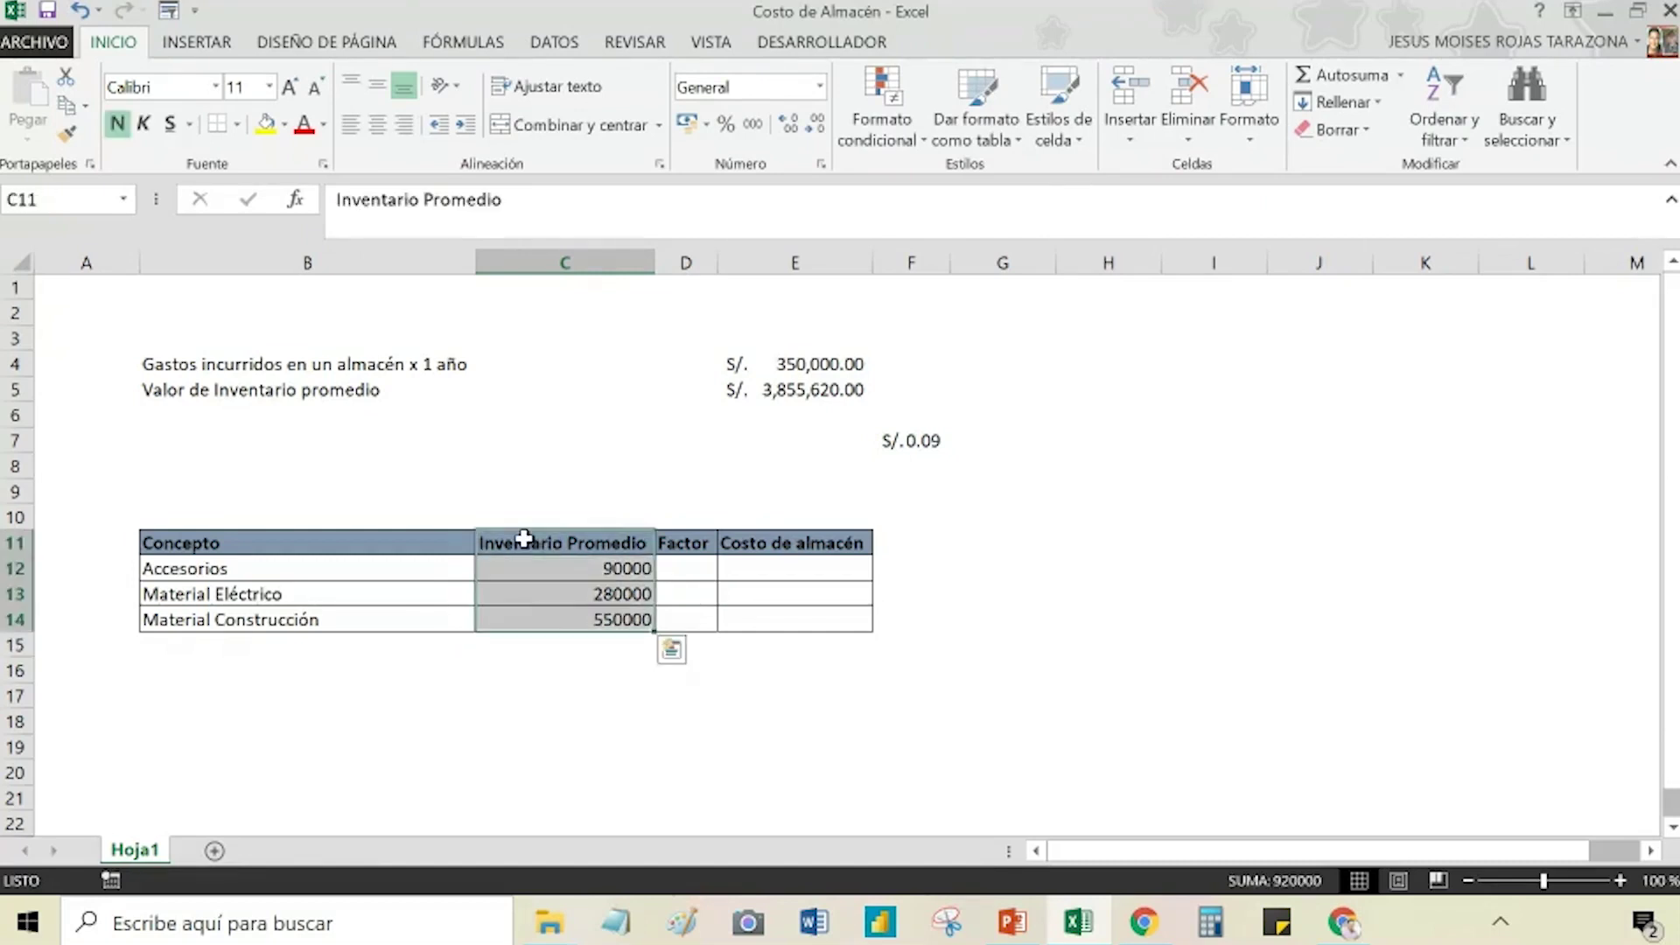
{"action": "left_click", "coordinate": [820, 86]}
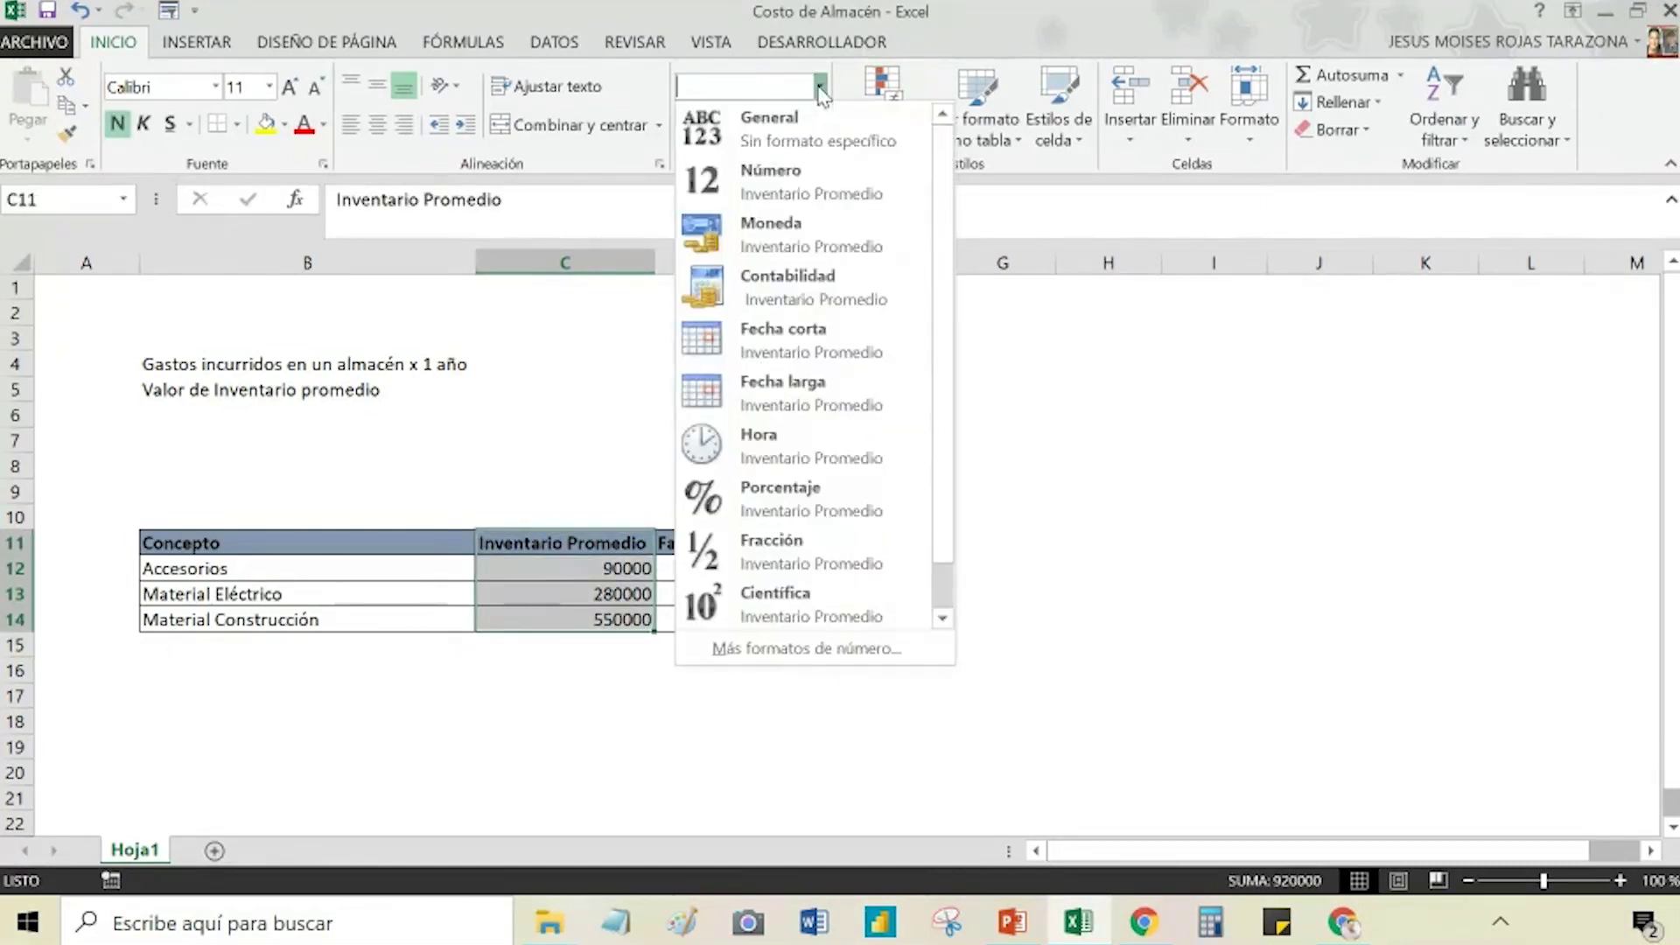
{"action": "left_click", "coordinate": [804, 301]}
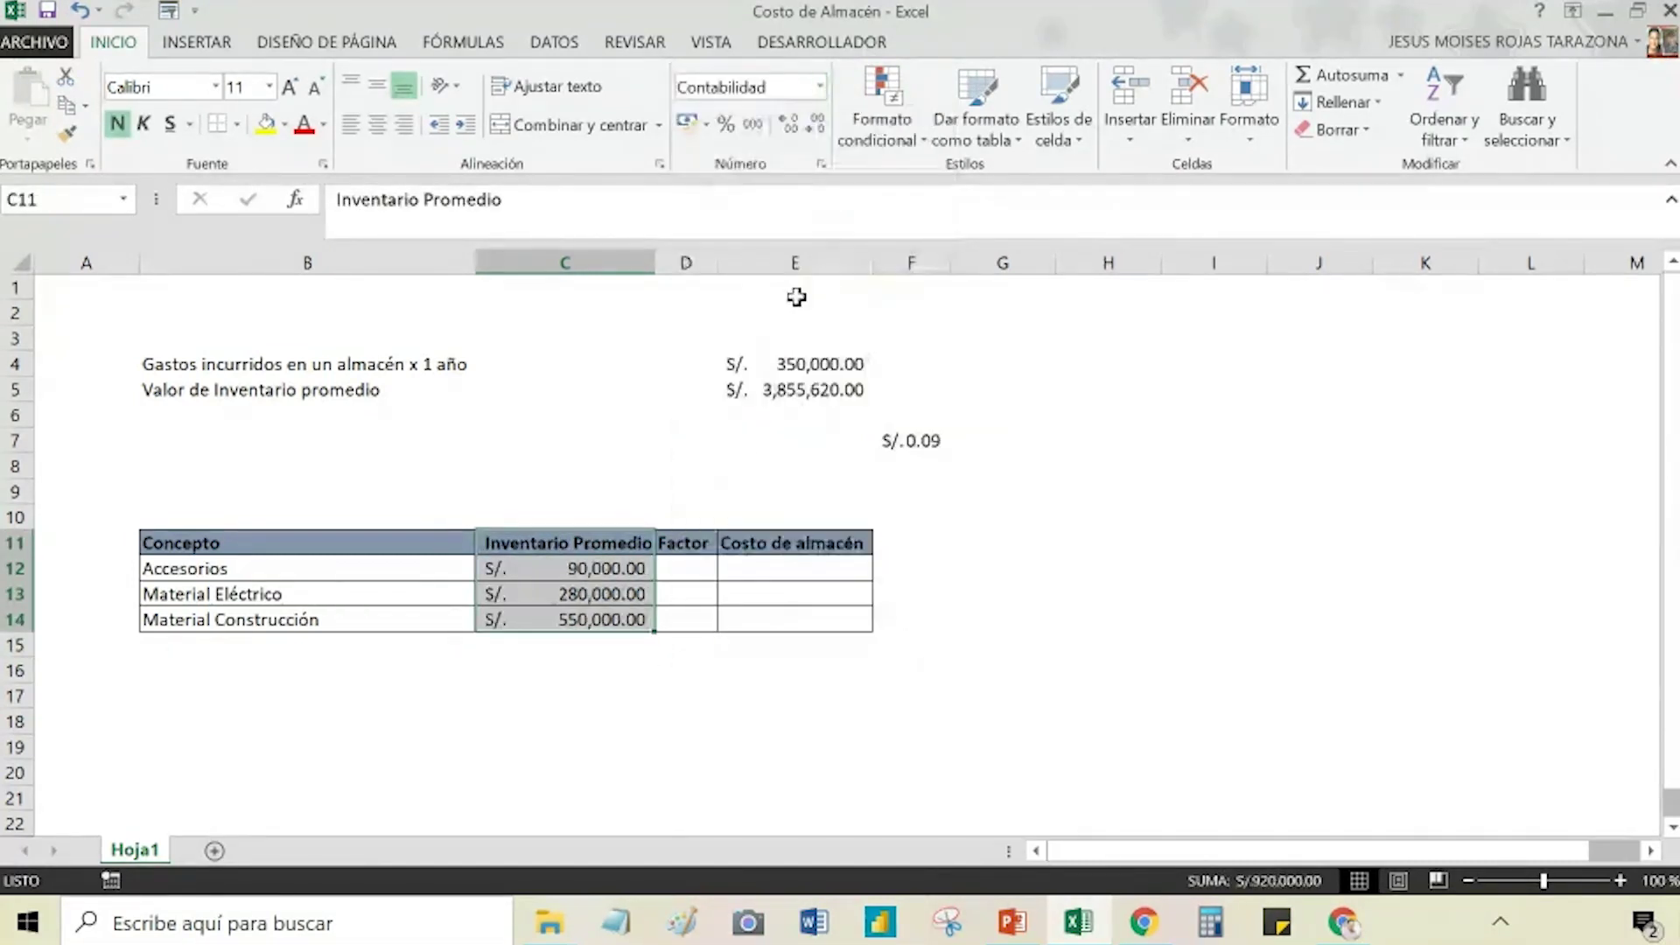
Step: Fill the Factor for Accesorios in D12 with a reference to the calculated ratio, =F7
{"action": "left_click", "coordinate": [721, 570]}
{"action": "left_click", "coordinate": [711, 573]}
{"action": "type", "text": "="}
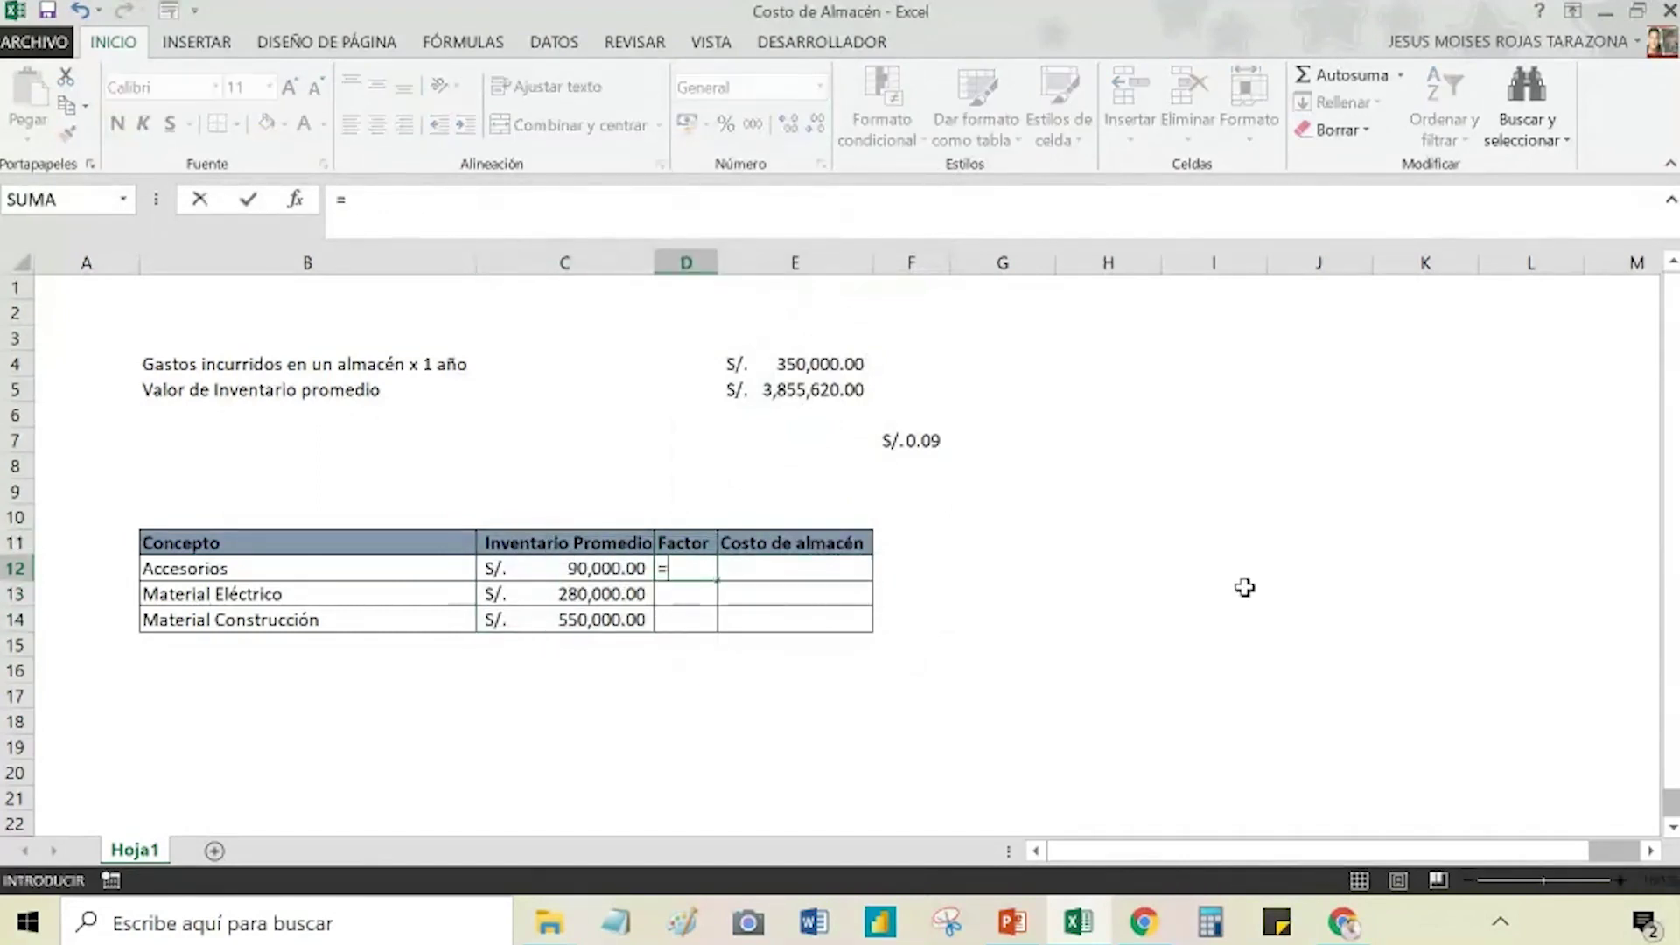
{"action": "key", "text": "Up"}
{"action": "key", "text": "Right"}
{"action": "key", "text": "Right"}
{"action": "key", "text": "Up"}
{"action": "key", "text": "Up"}
{"action": "key", "text": "Up"}
{"action": "key", "text": "Up"}
{"action": "key", "text": "Return"}
{"action": "key", "text": "Down"}
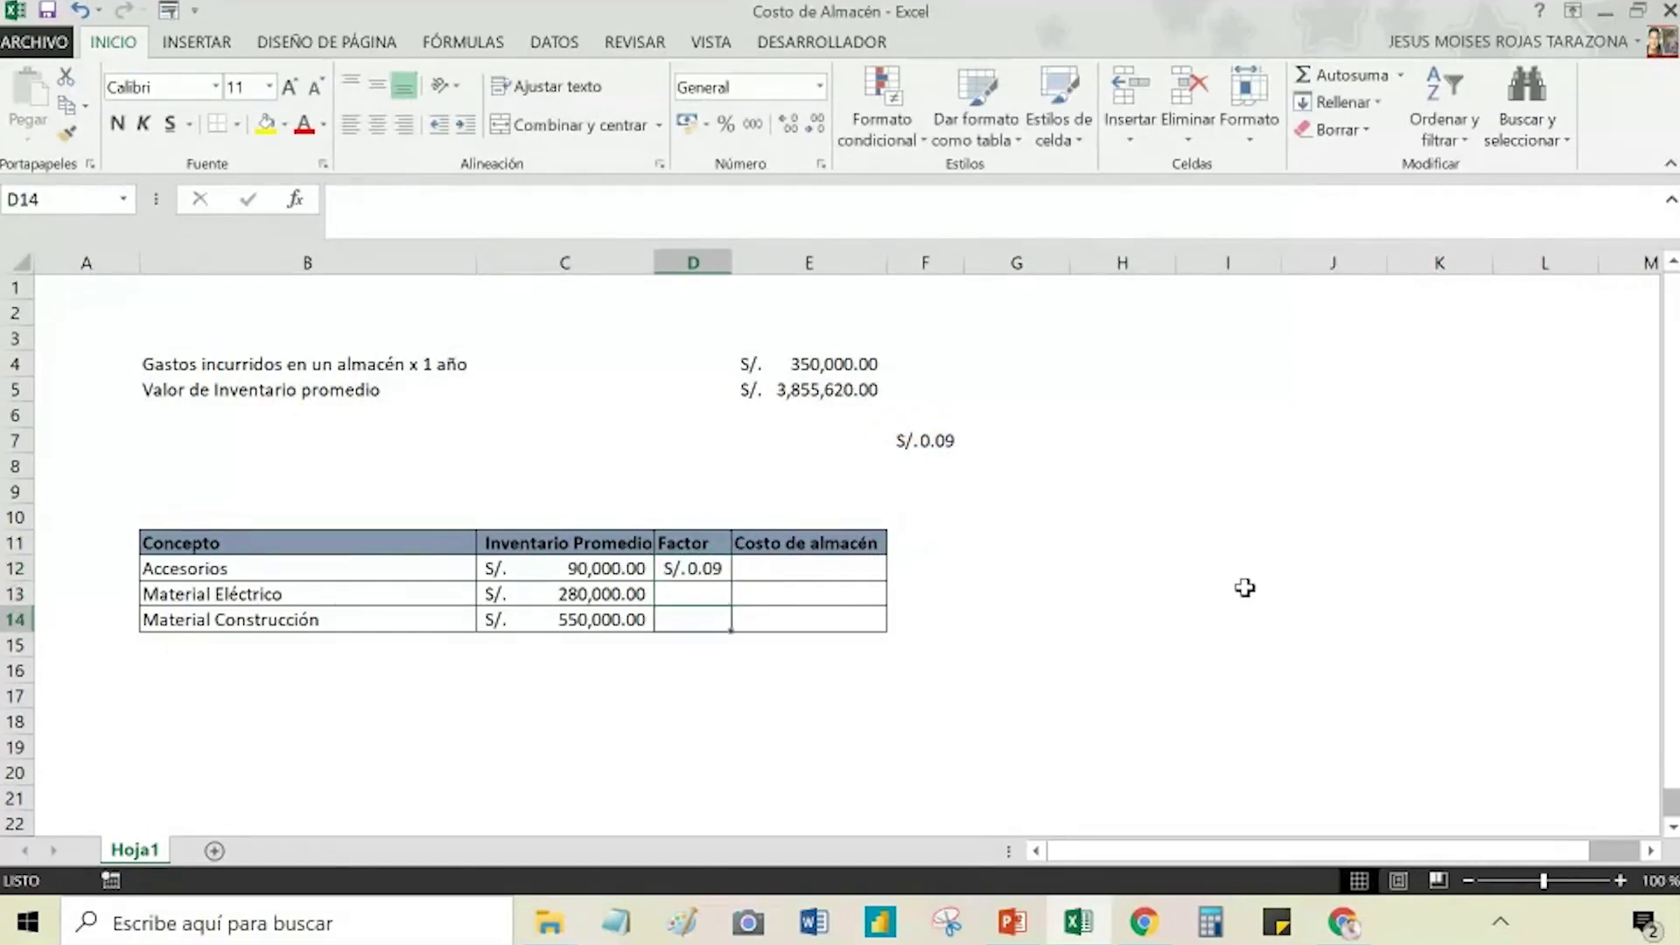
Step: Try to copy the Factor formula from D12 down through D14
{"action": "key", "text": "Up"}
{"action": "key", "text": "Up"}
{"action": "key", "text": "ctrl+c"}
{"action": "key", "text": "shift+Down"}
{"action": "key", "text": "shift+Down"}
{"action": "key", "text": "ctrl+v"}
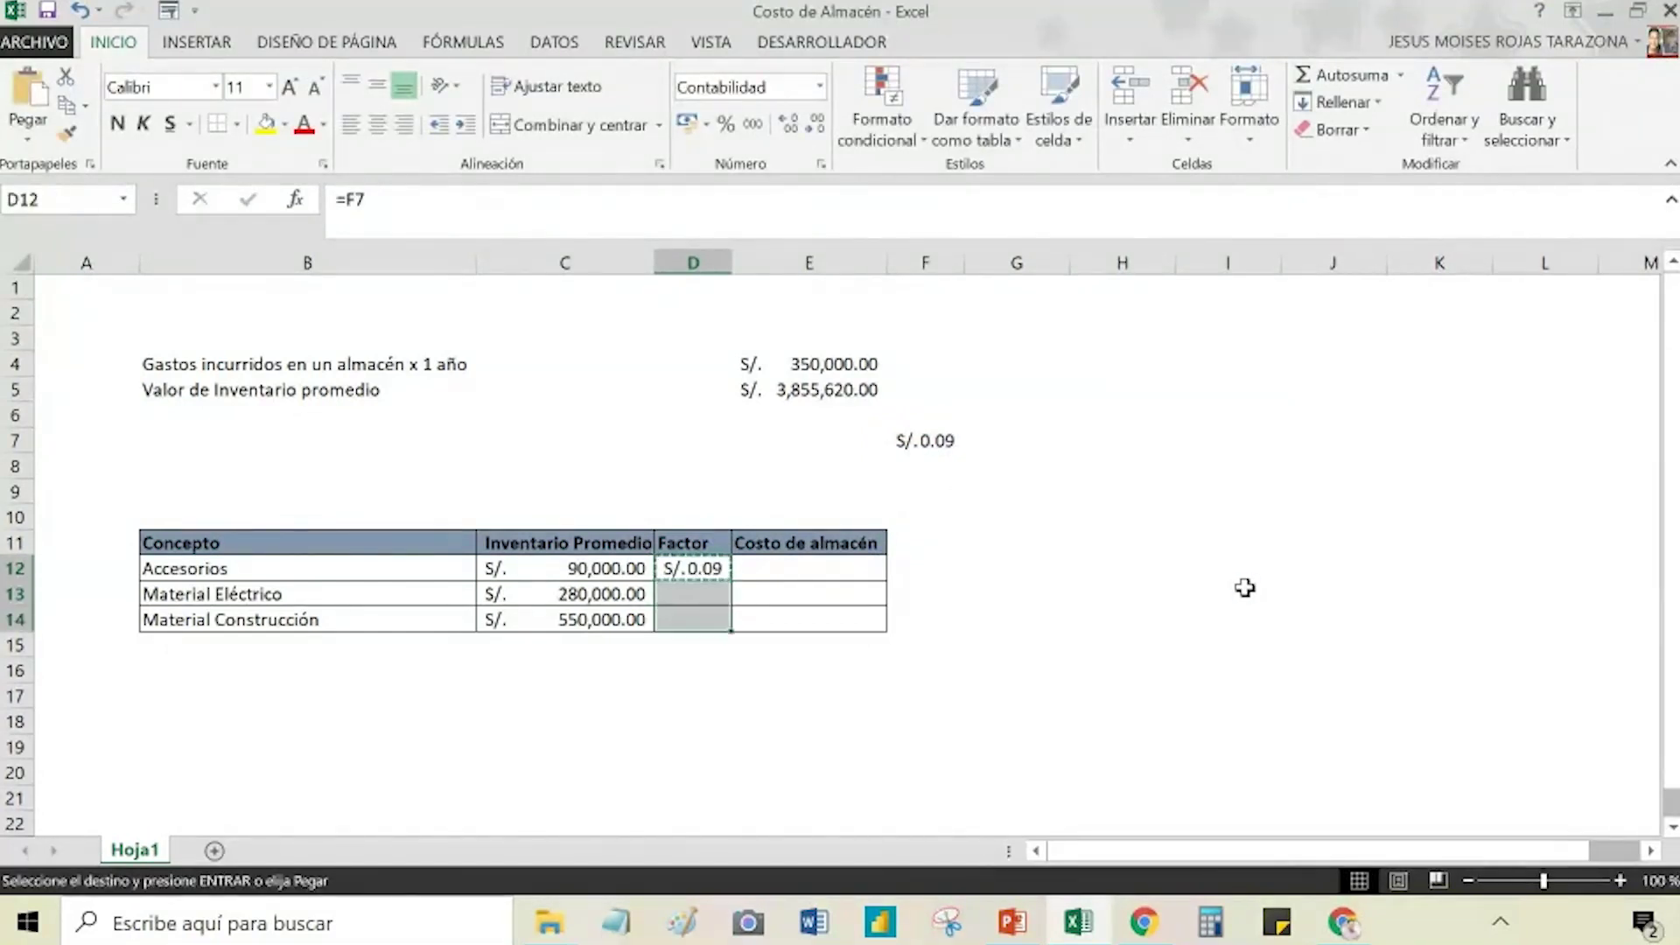
{"action": "key", "text": "Return"}
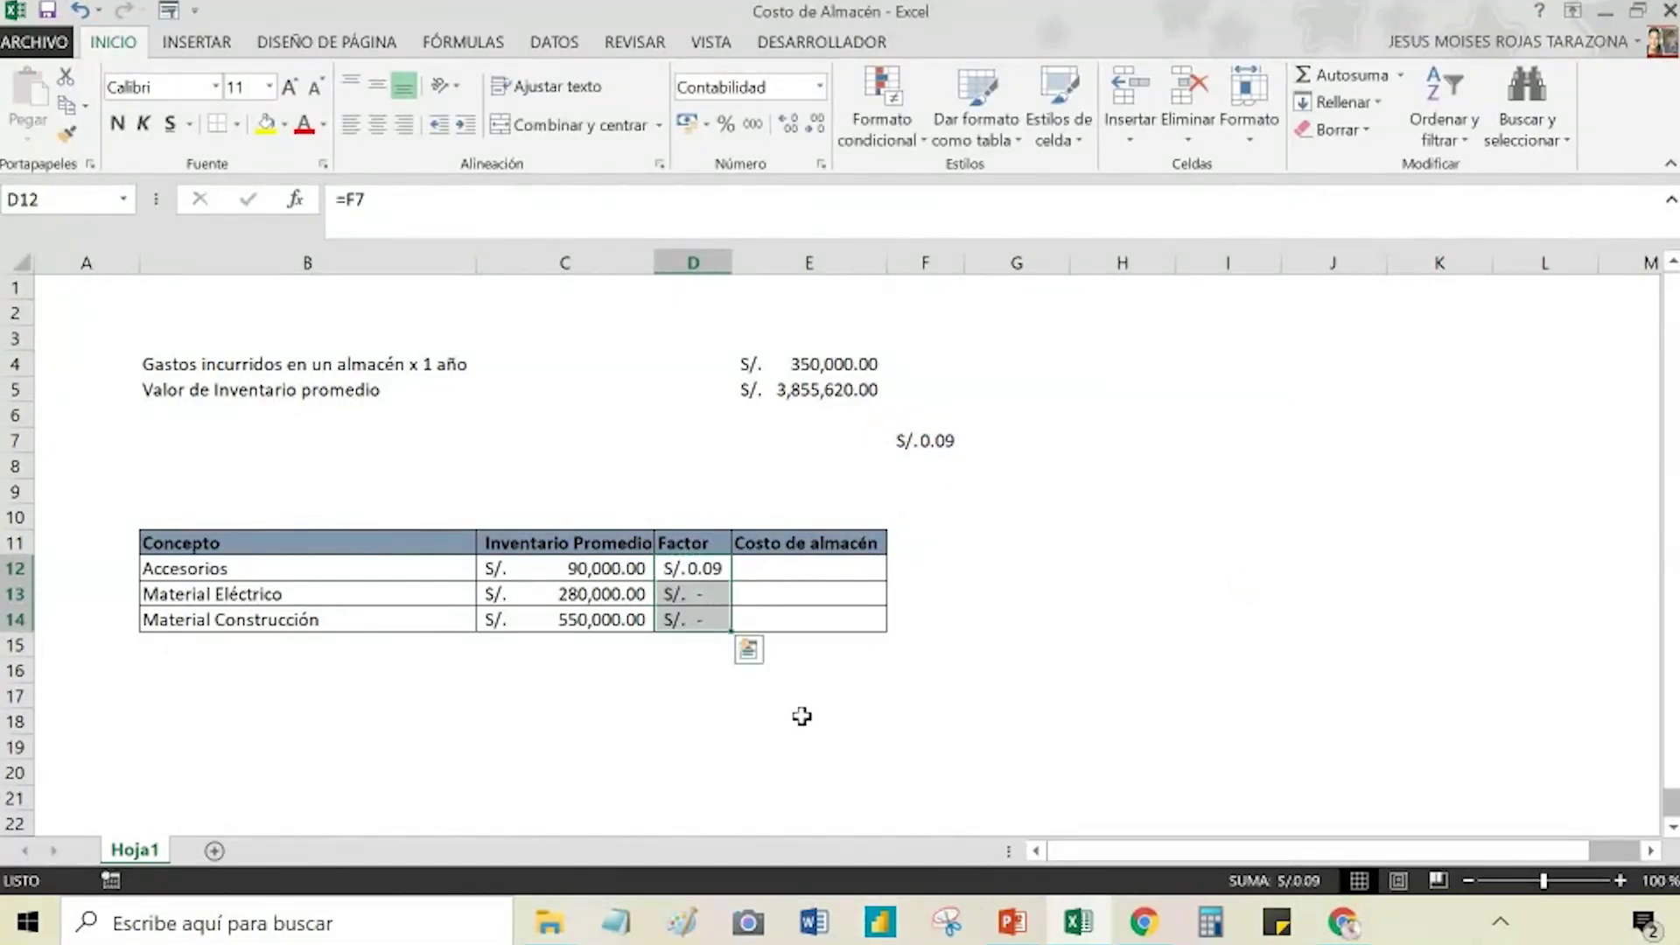
Step: Replace the Factor formula for Material Eléctrico in D13 with a direct reference to F7
{"action": "left_click", "coordinate": [684, 593]}
{"action": "type", "text": "="}
{"action": "key", "text": "Right"}
{"action": "key", "text": "Right"}
{"action": "key", "text": "Up"}
{"action": "key", "text": "Up"}
{"action": "key", "text": "Up"}
{"action": "key", "text": "Up"}
{"action": "key", "text": "Up"}
{"action": "key", "text": "Up"}
{"action": "key", "text": "Return"}
Step: Replace the Factor formula for Material Construcción in D14 with a direct reference to F7
{"action": "type", "text": "="}
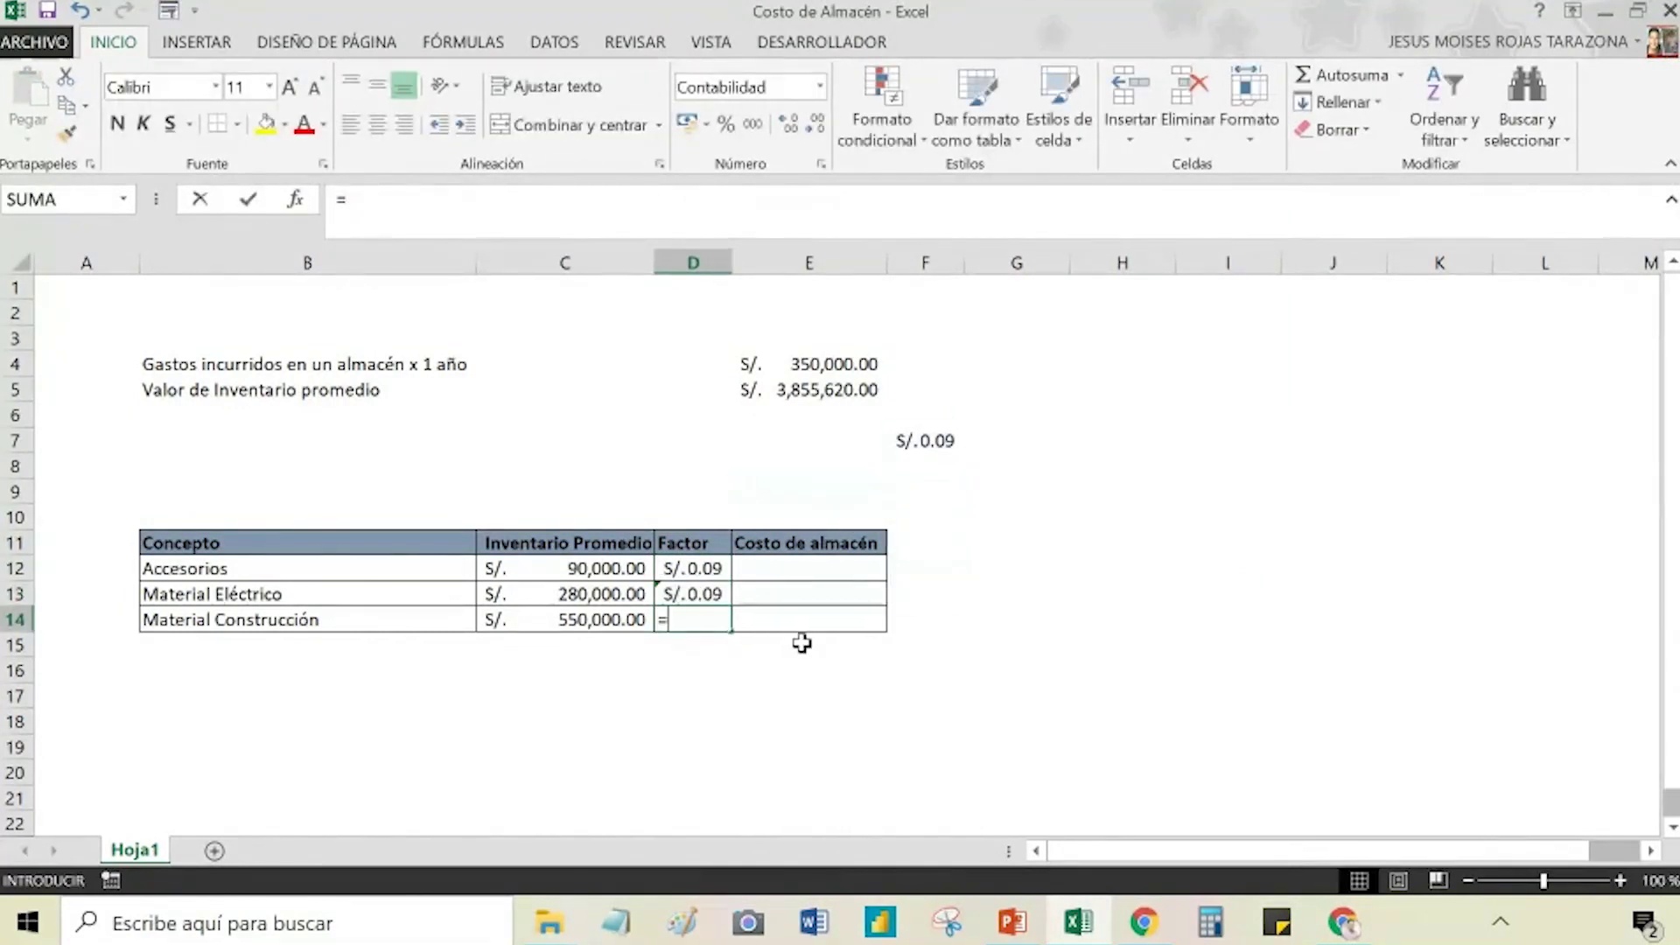
{"action": "key", "text": "Right"}
{"action": "key", "text": "Right"}
{"action": "key", "text": "Up"}
{"action": "key", "text": "Up"}
{"action": "key", "text": "Up"}
{"action": "key", "text": "Up"}
{"action": "key", "text": "Up"}
{"action": "key", "text": "Up"}
{"action": "key", "text": "Up"}
{"action": "key", "text": "Return"}
{"action": "key", "text": "Down"}
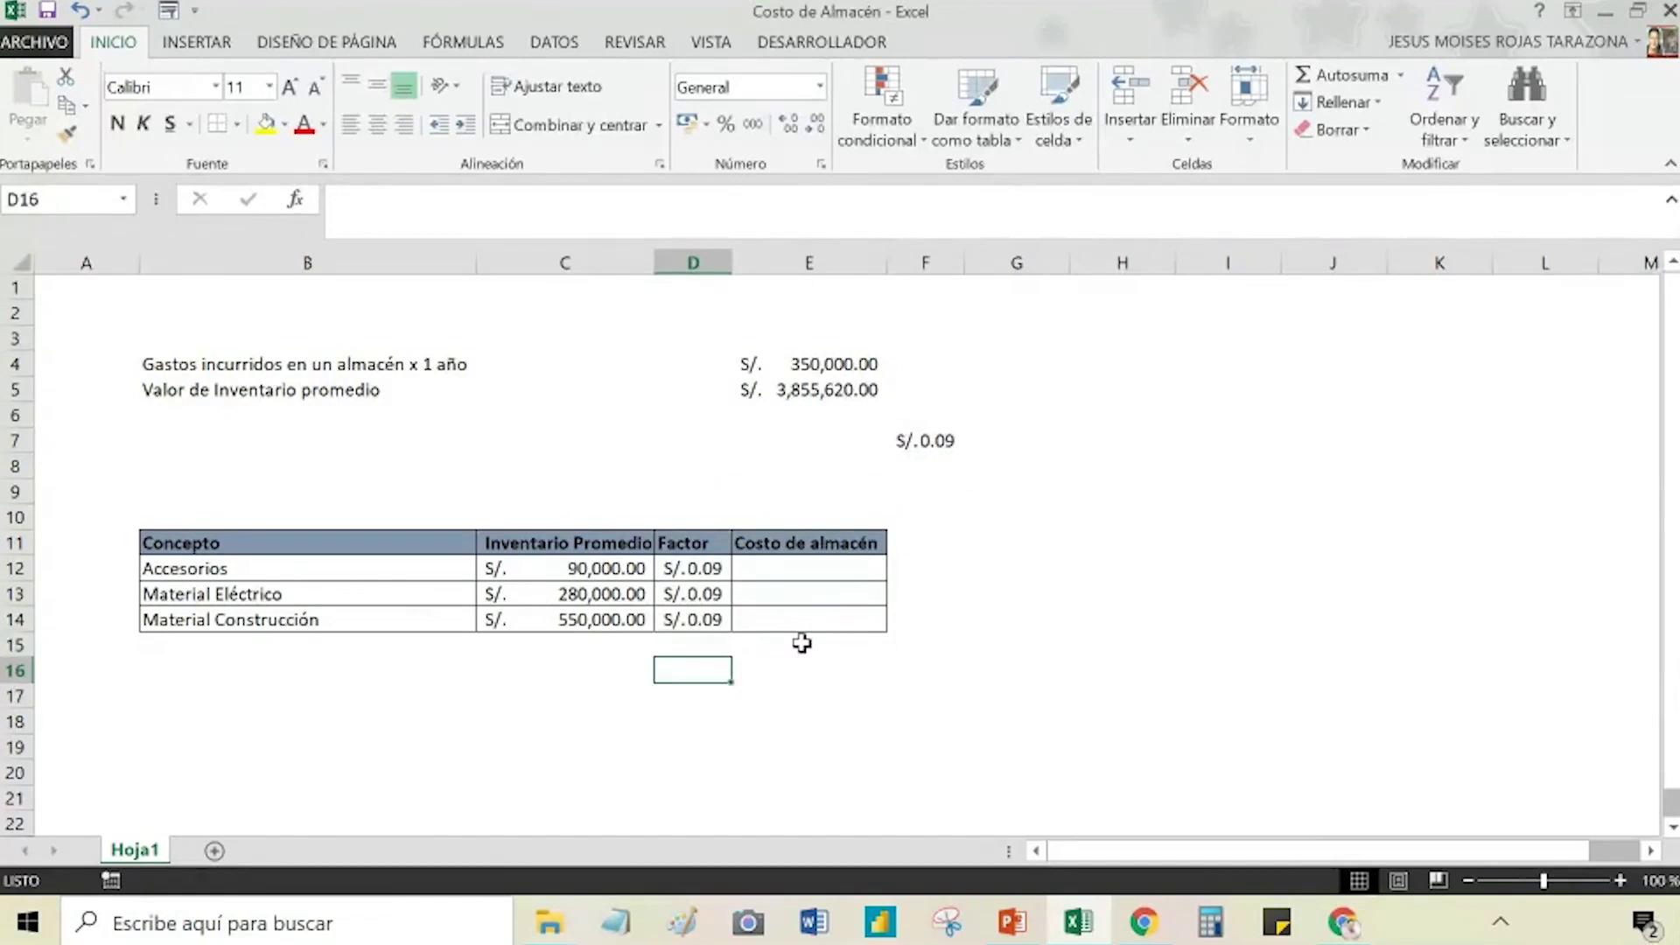
{"action": "key", "text": "Left"}
{"action": "key", "text": "Right"}
{"action": "key", "text": "Right"}
{"action": "key", "text": "Up"}
{"action": "key", "text": "Up"}
{"action": "key", "text": "Left"}
{"action": "key", "text": "Left"}
{"action": "key", "text": "Left"}
{"action": "key", "text": "Left"}
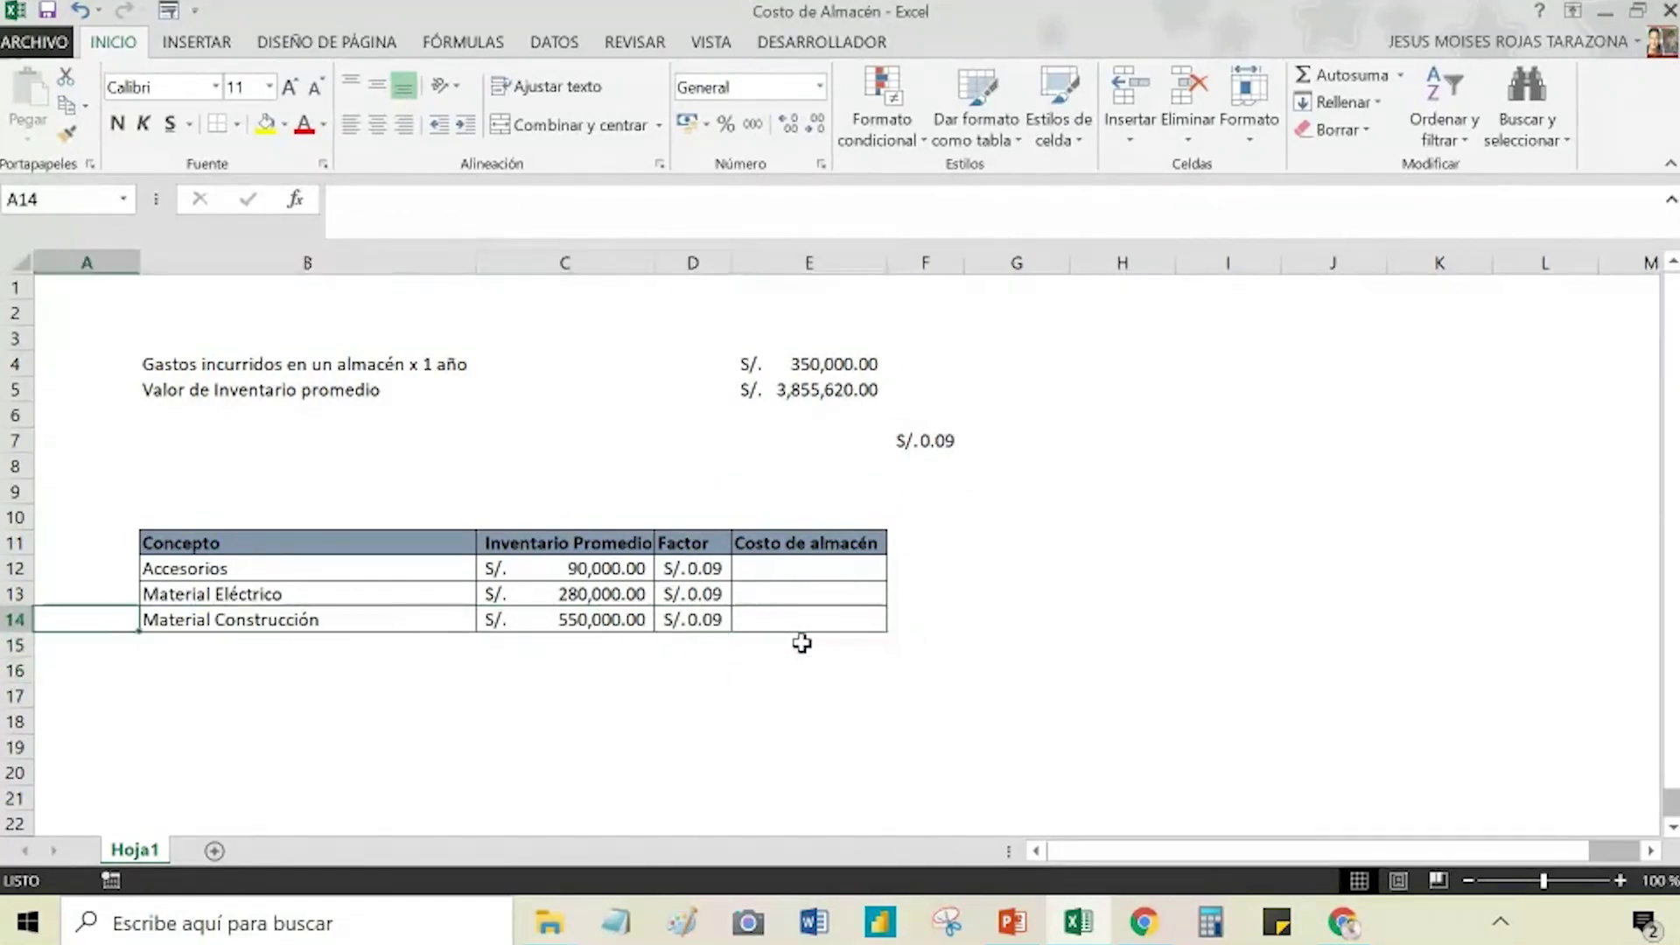
{"action": "key", "text": "Right"}
{"action": "key", "text": "Up"}
{"action": "key", "text": "Up"}
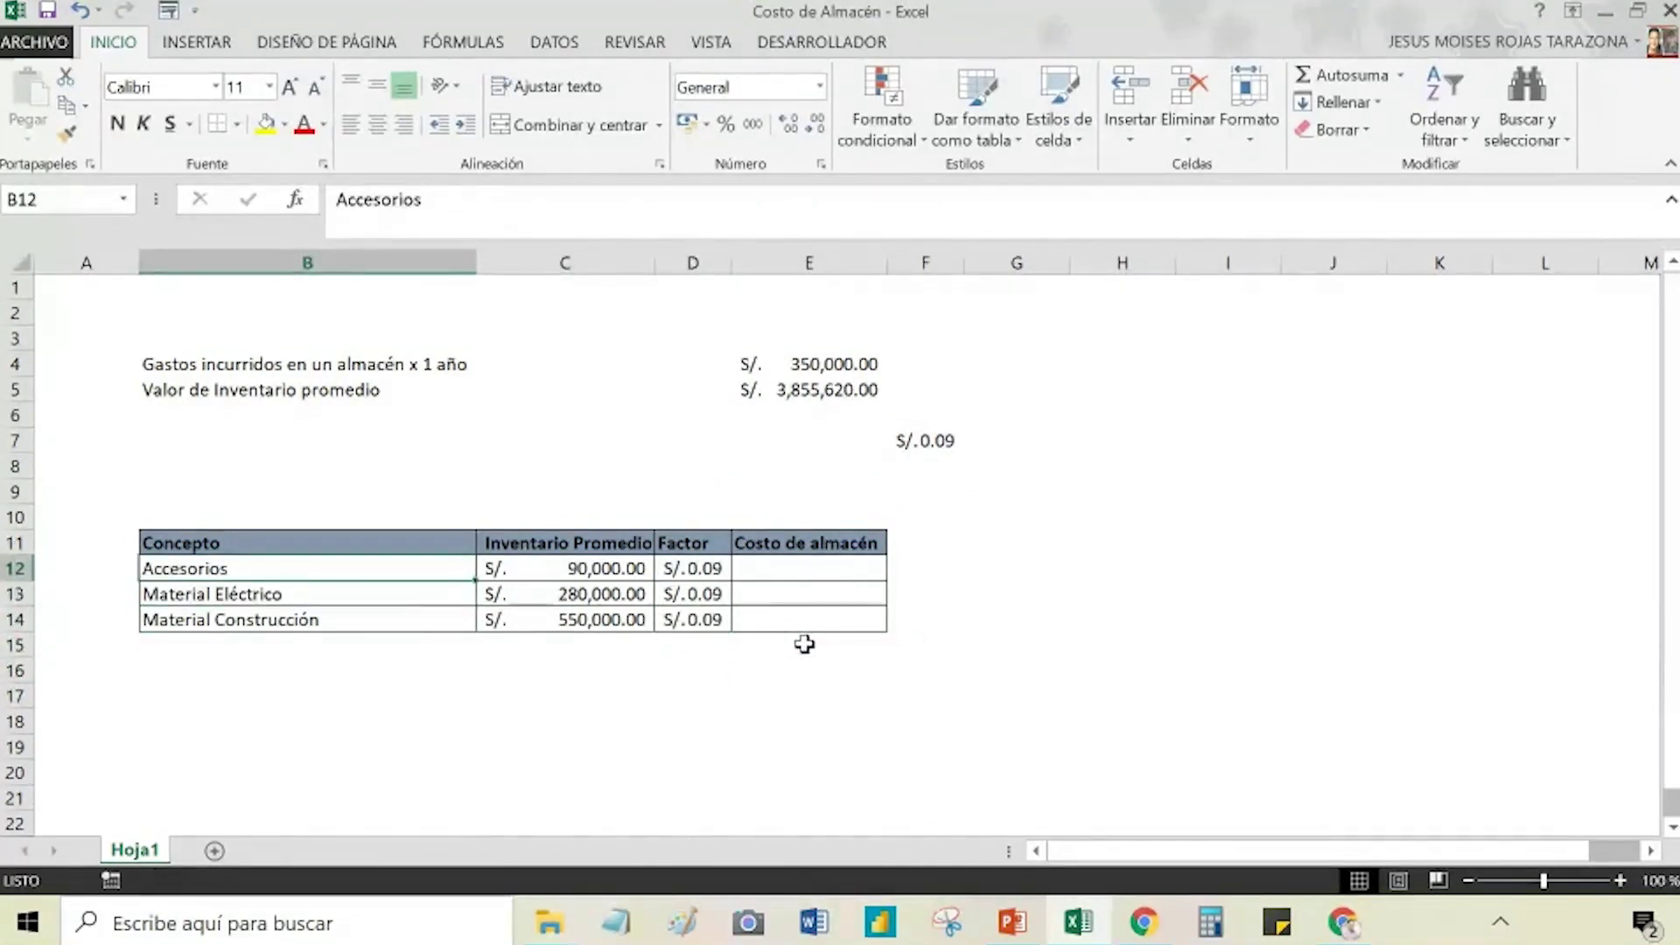
Step: Calculate the Costo de almacén for Accesorios in E12 with the formula =D12*C12
{"action": "key", "text": "Right"}
{"action": "key", "text": "Right"}
{"action": "key", "text": "Right"}
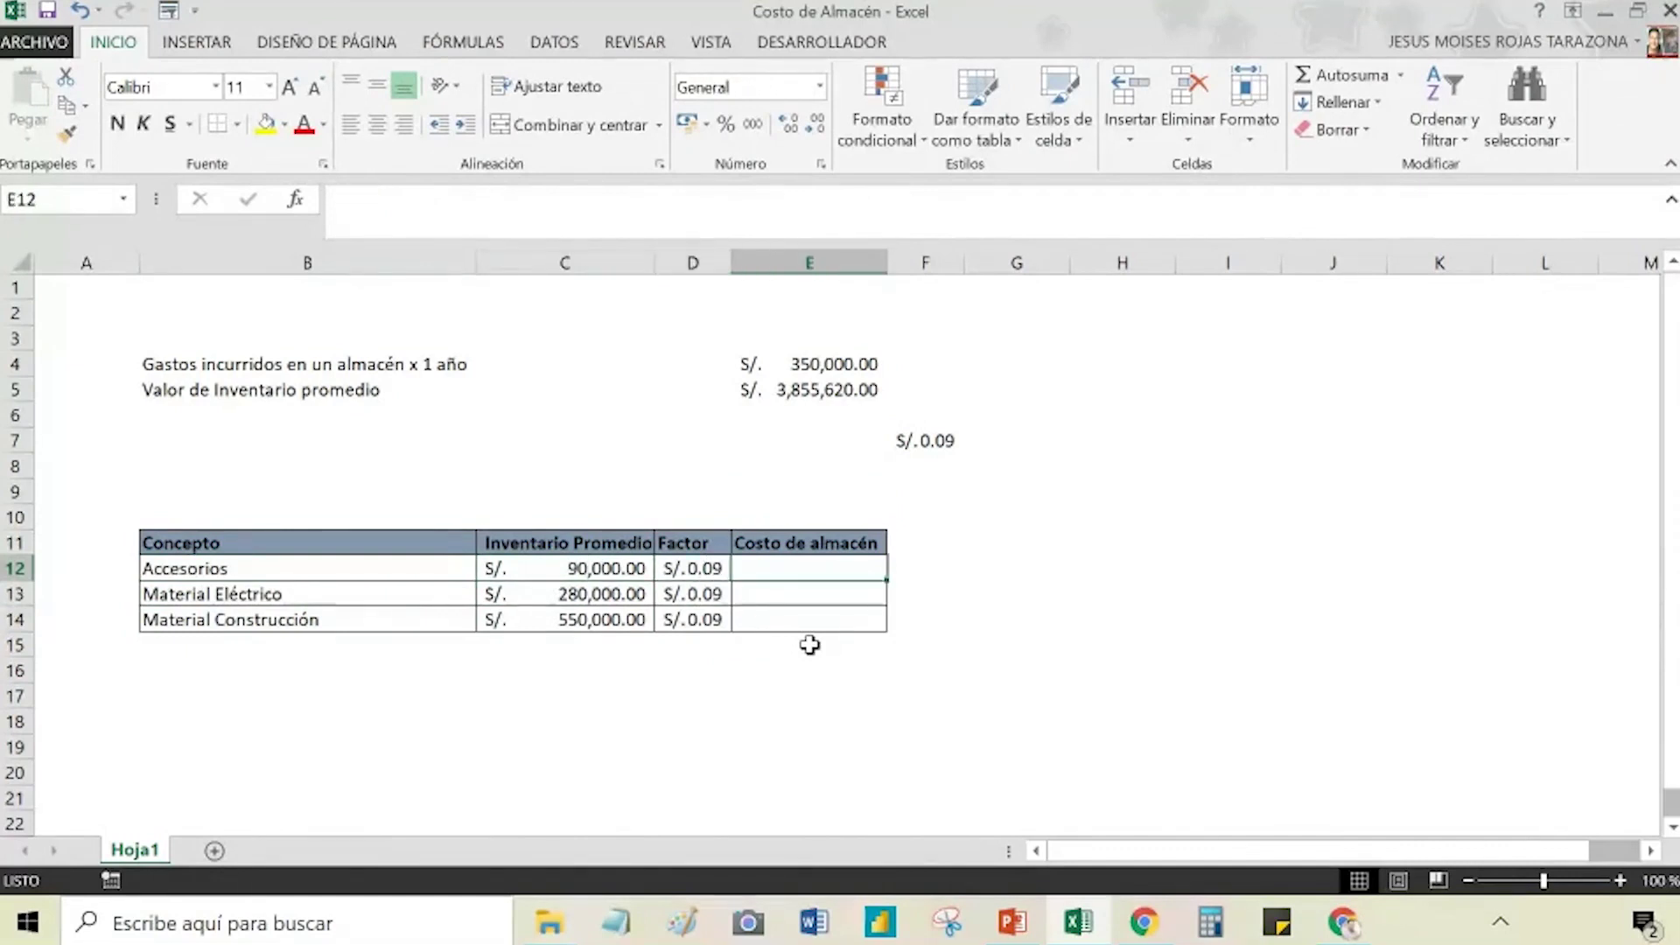
{"action": "type", "text": "="}
{"action": "key", "text": "Left"}
{"action": "type", "text": "*"}
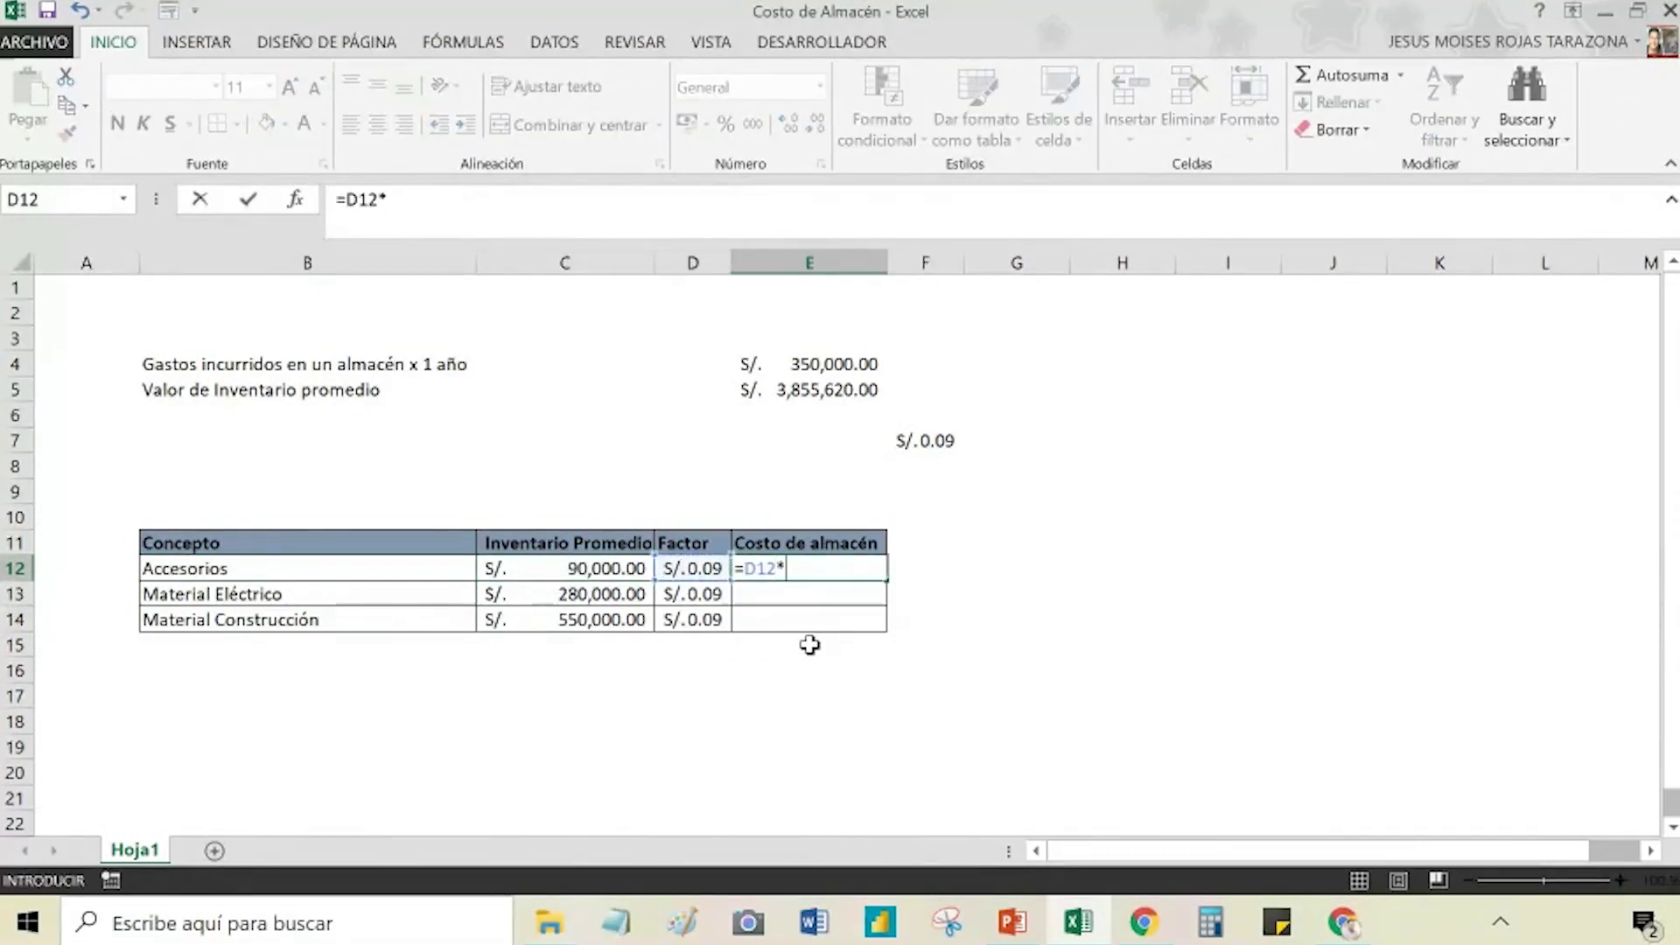
{"action": "key", "text": "Left"}
{"action": "key", "text": "Left"}
{"action": "key", "text": "Return"}
{"action": "key", "text": "Up"}
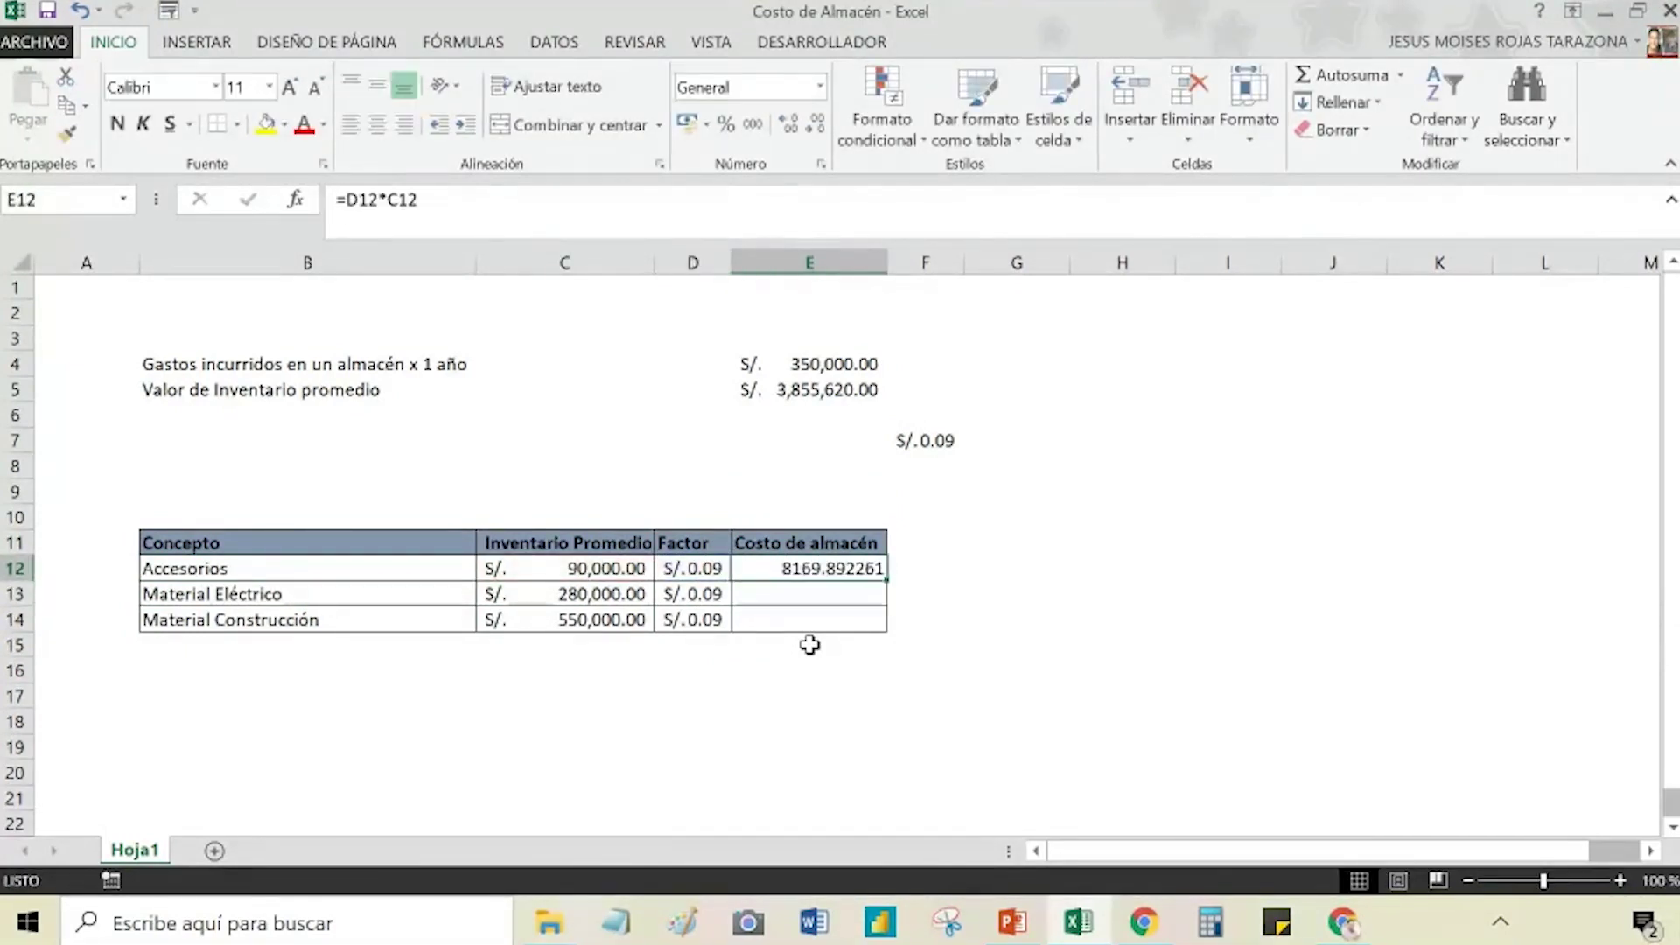
Step: Copy the Costo de almacén formula from E12 to the Material Eléctrico and Material Construcción rows
{"action": "key", "text": "ctrl+c"}
{"action": "left_click_drag", "start_coordinate": [810, 594], "coordinate": [809, 621]}
{"action": "key", "text": "Return"}
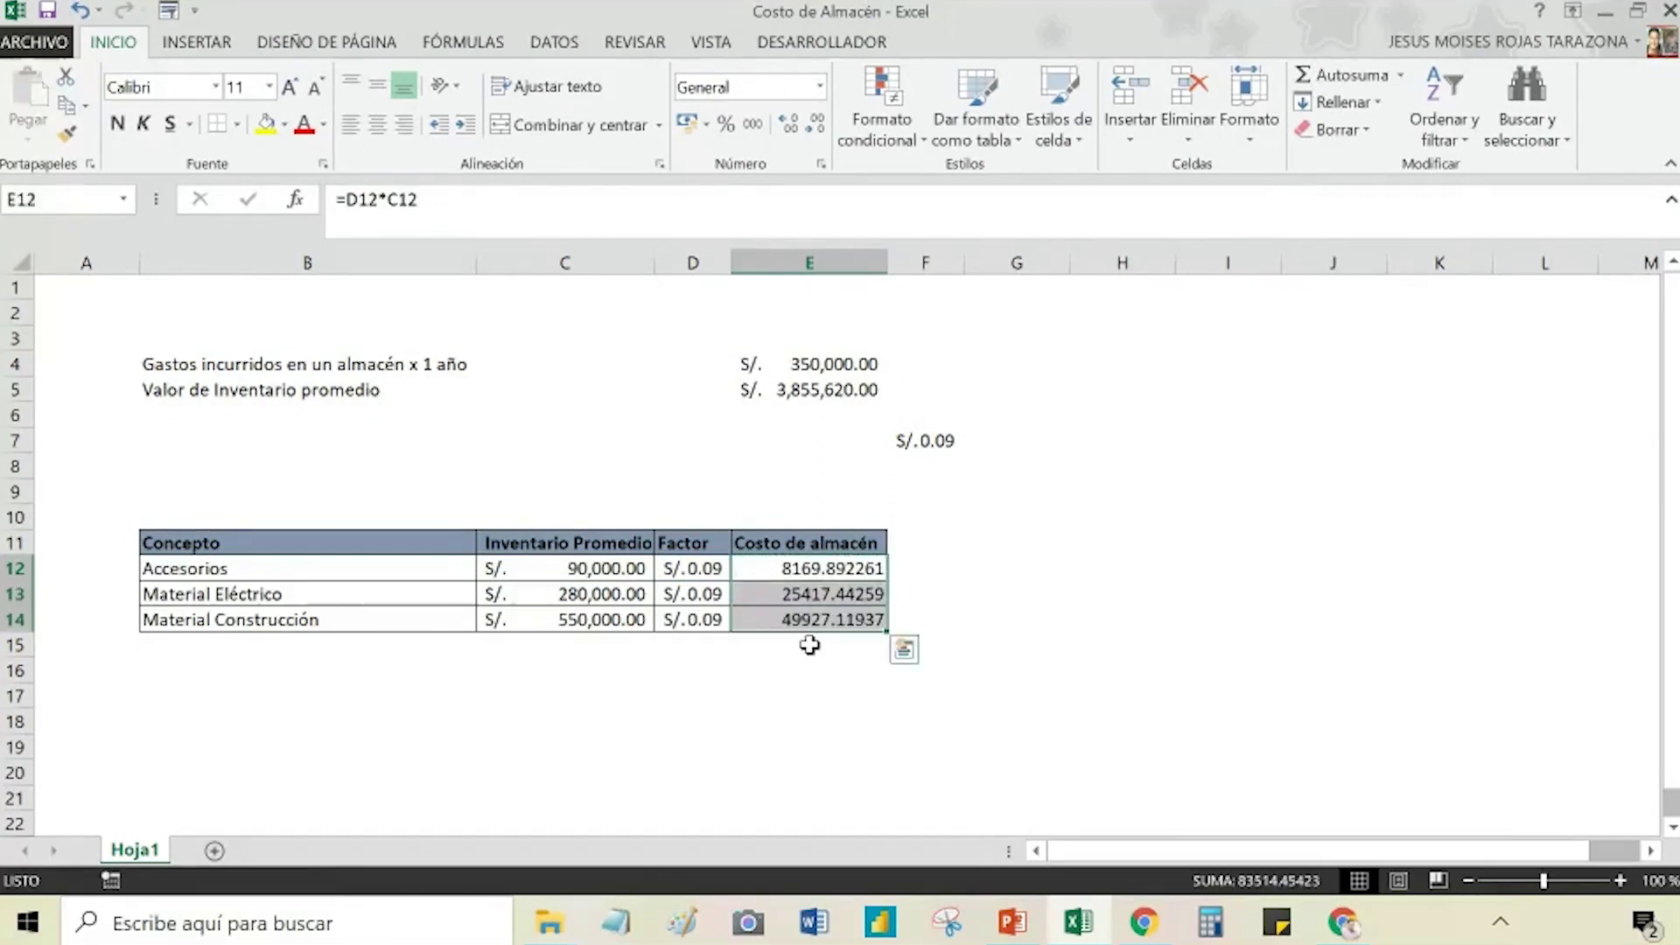
Step: Apply the Contabilidad number format to the Costo de almacén values in E12:E14
{"action": "left_click", "coordinate": [820, 87]}
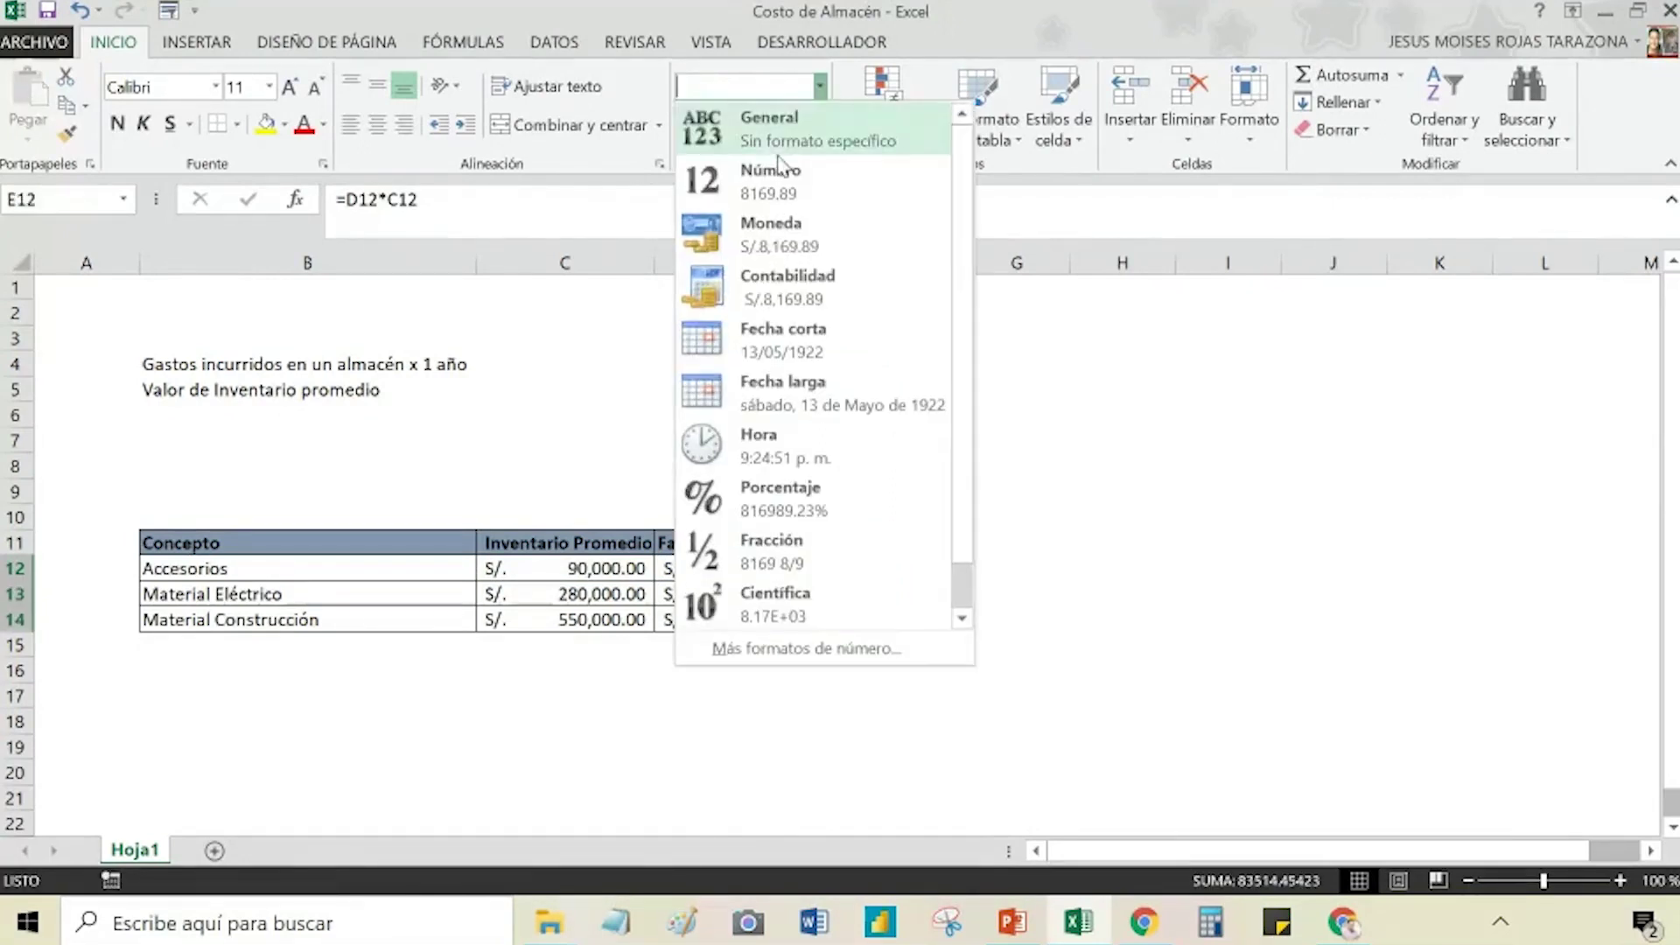
{"action": "left_click", "coordinate": [781, 286]}
{"action": "left_click", "coordinate": [926, 625]}
Step: Add an automatic sum of the Costo de almacén values in E16
{"action": "left_click", "coordinate": [858, 667]}
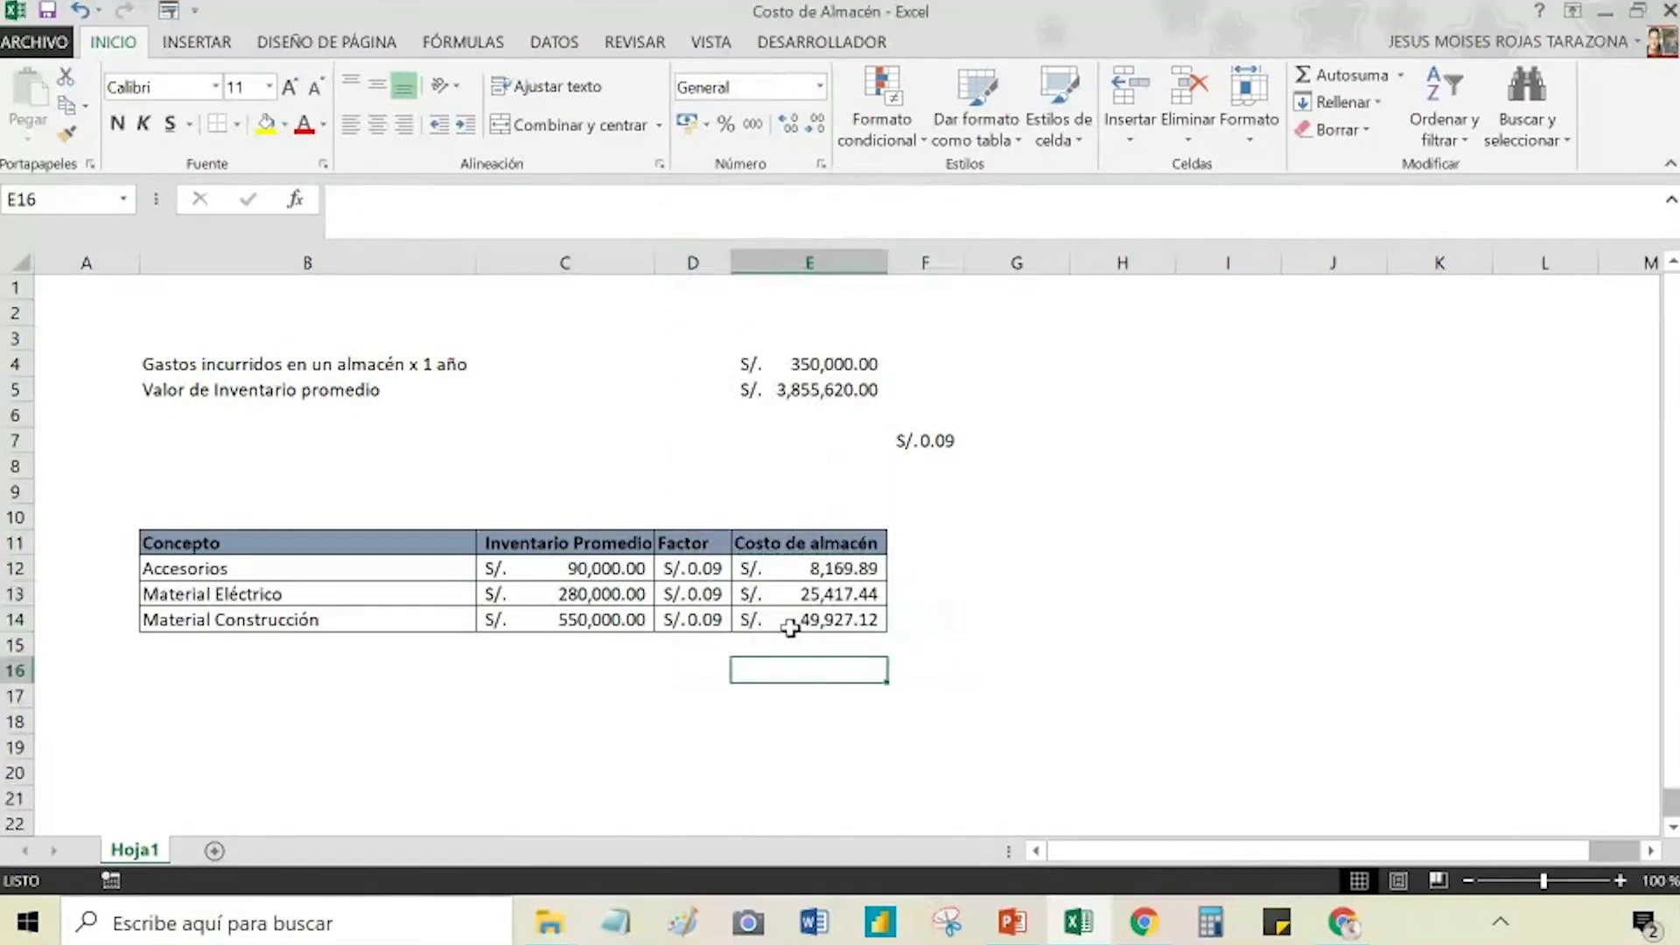
{"action": "left_click", "coordinate": [1345, 75]}
{"action": "key", "text": "Return"}
{"action": "key", "text": "Up"}
{"action": "key", "text": "Down"}
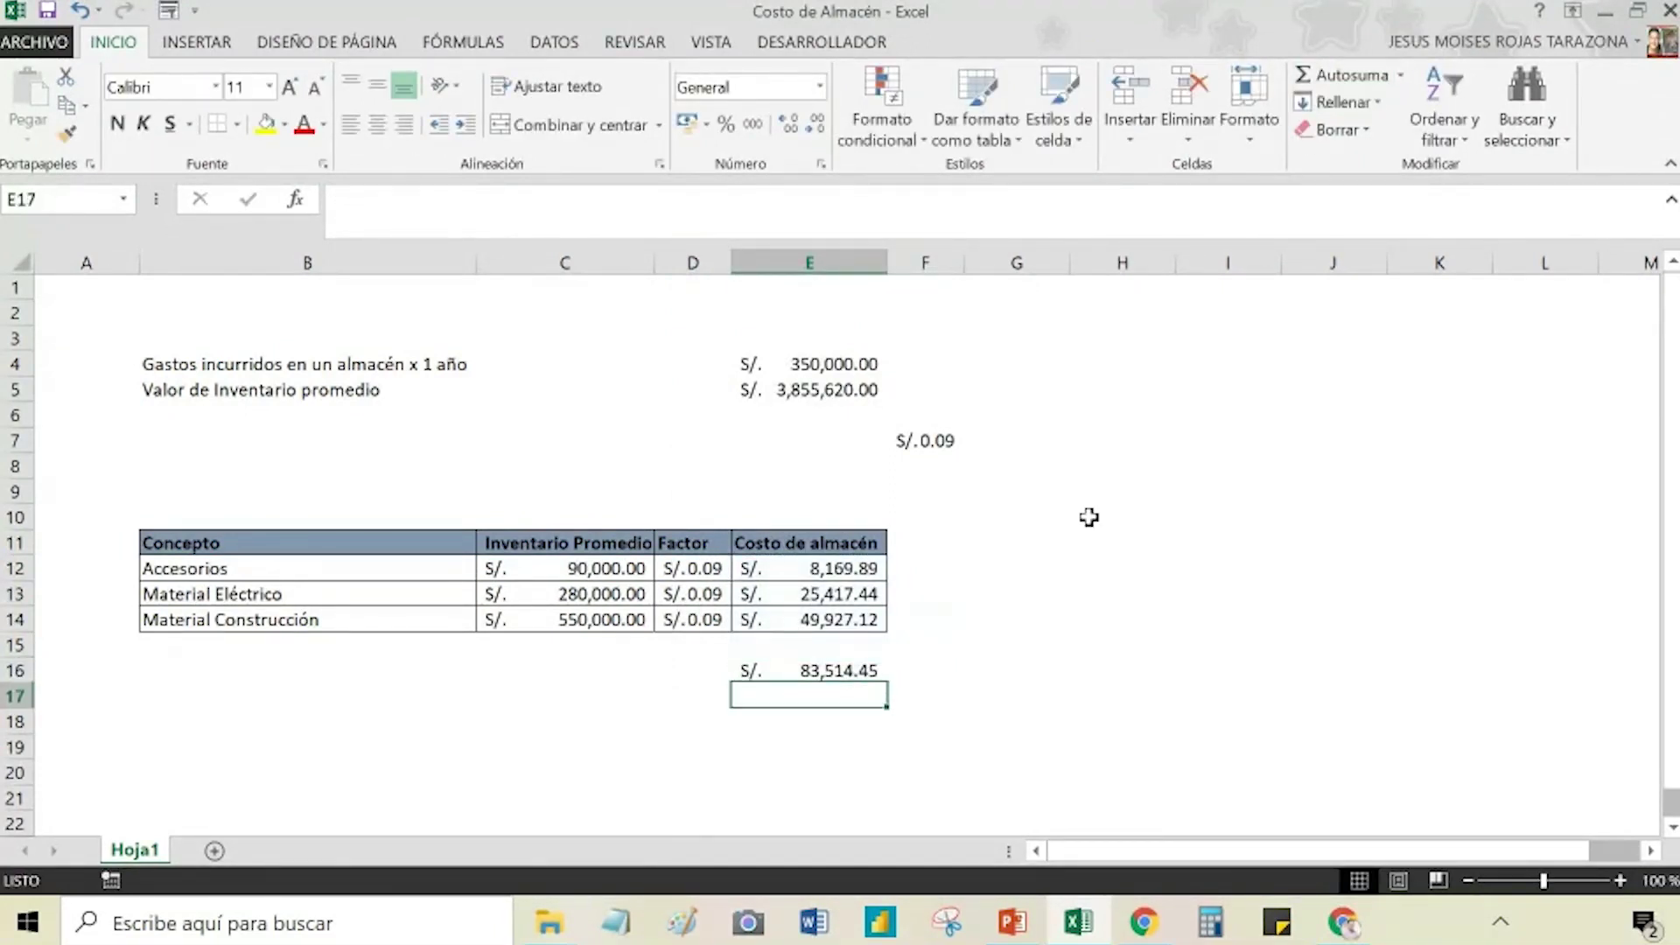
{"action": "key", "text": "Right"}
{"action": "key", "text": "Up"}
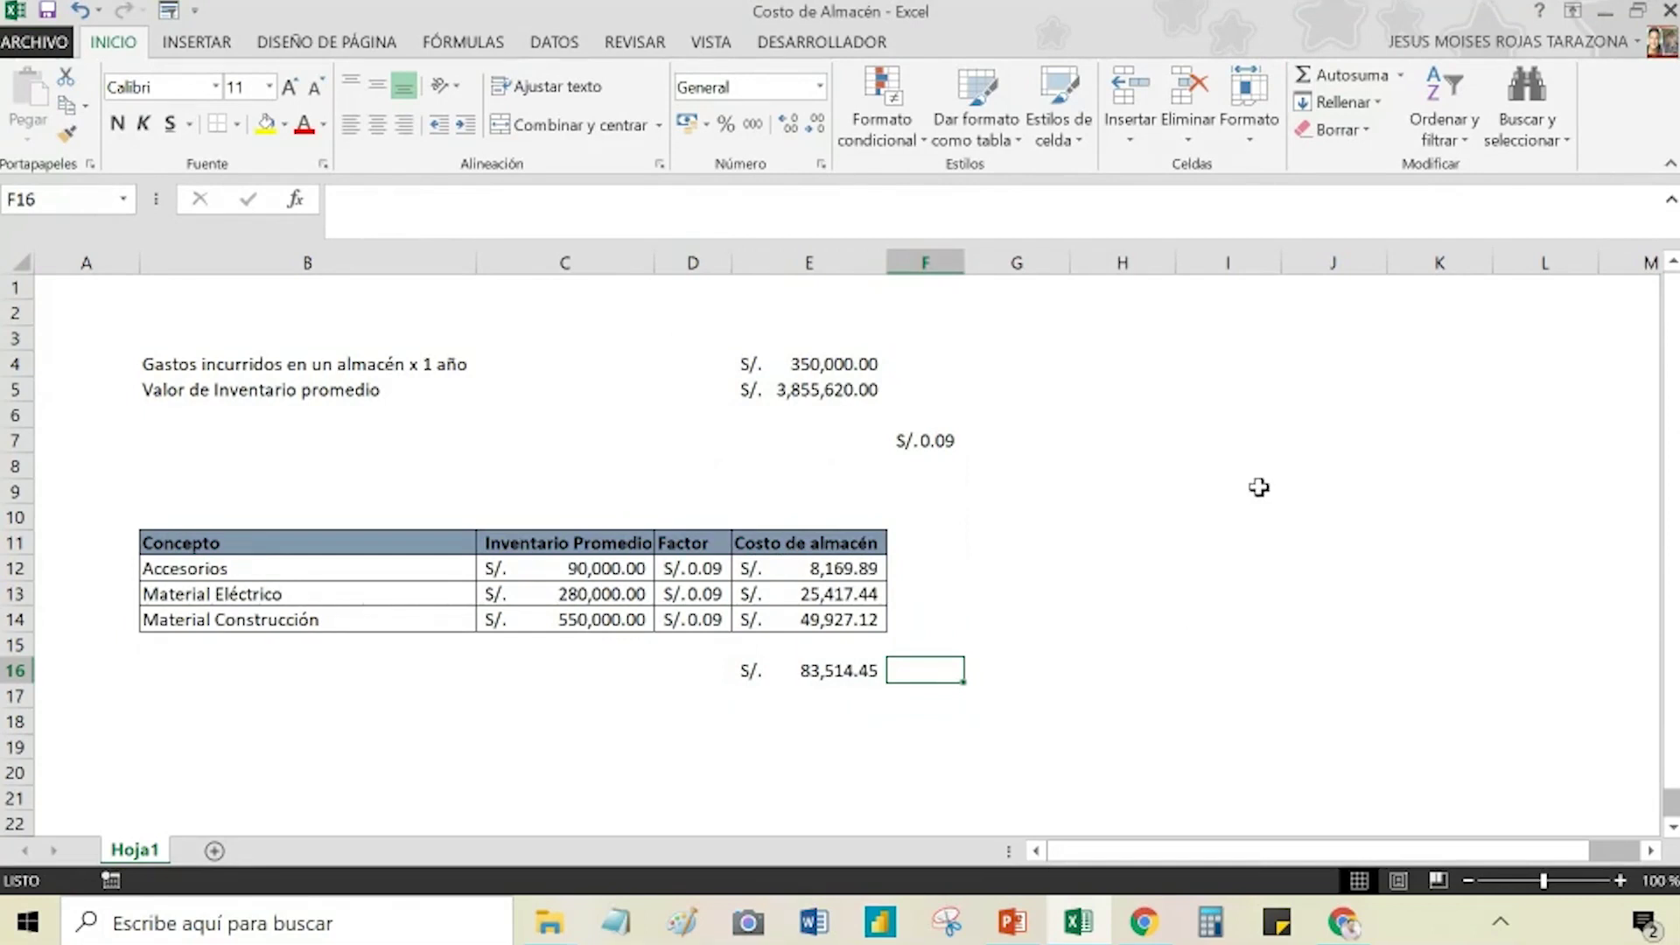
Step: Enter the labels A, B and C down cells I9 to I11 beside the cost table
{"action": "left_click", "coordinate": [1223, 491]}
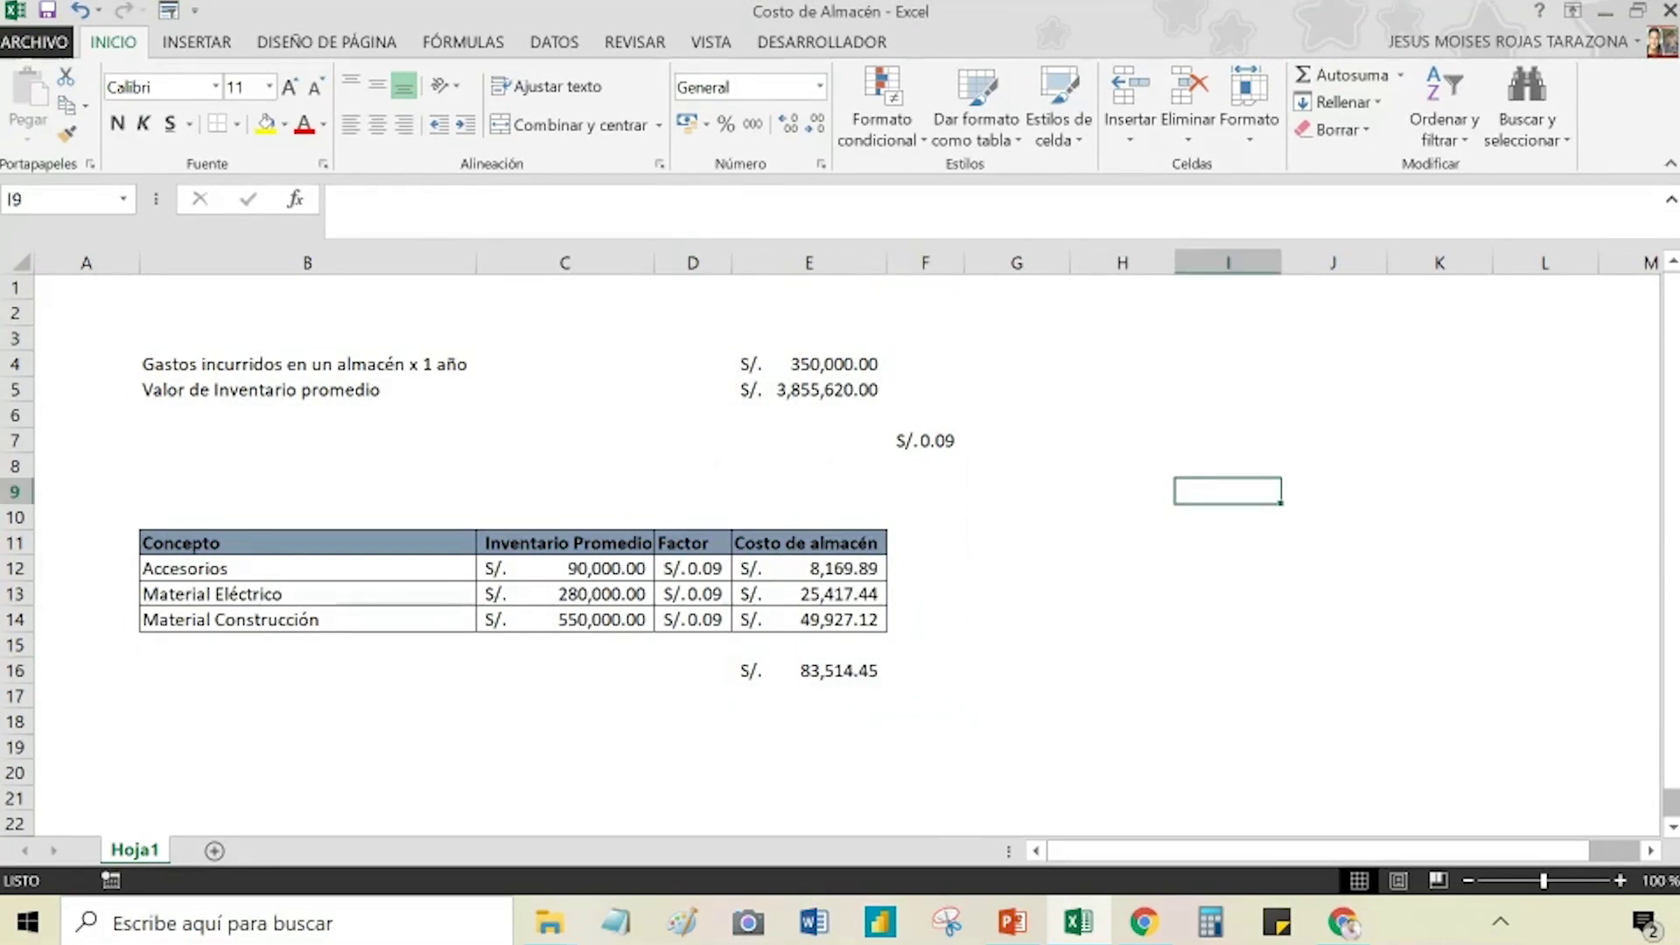
{"action": "type", "text": "A"}
{"action": "key", "text": "Return"}
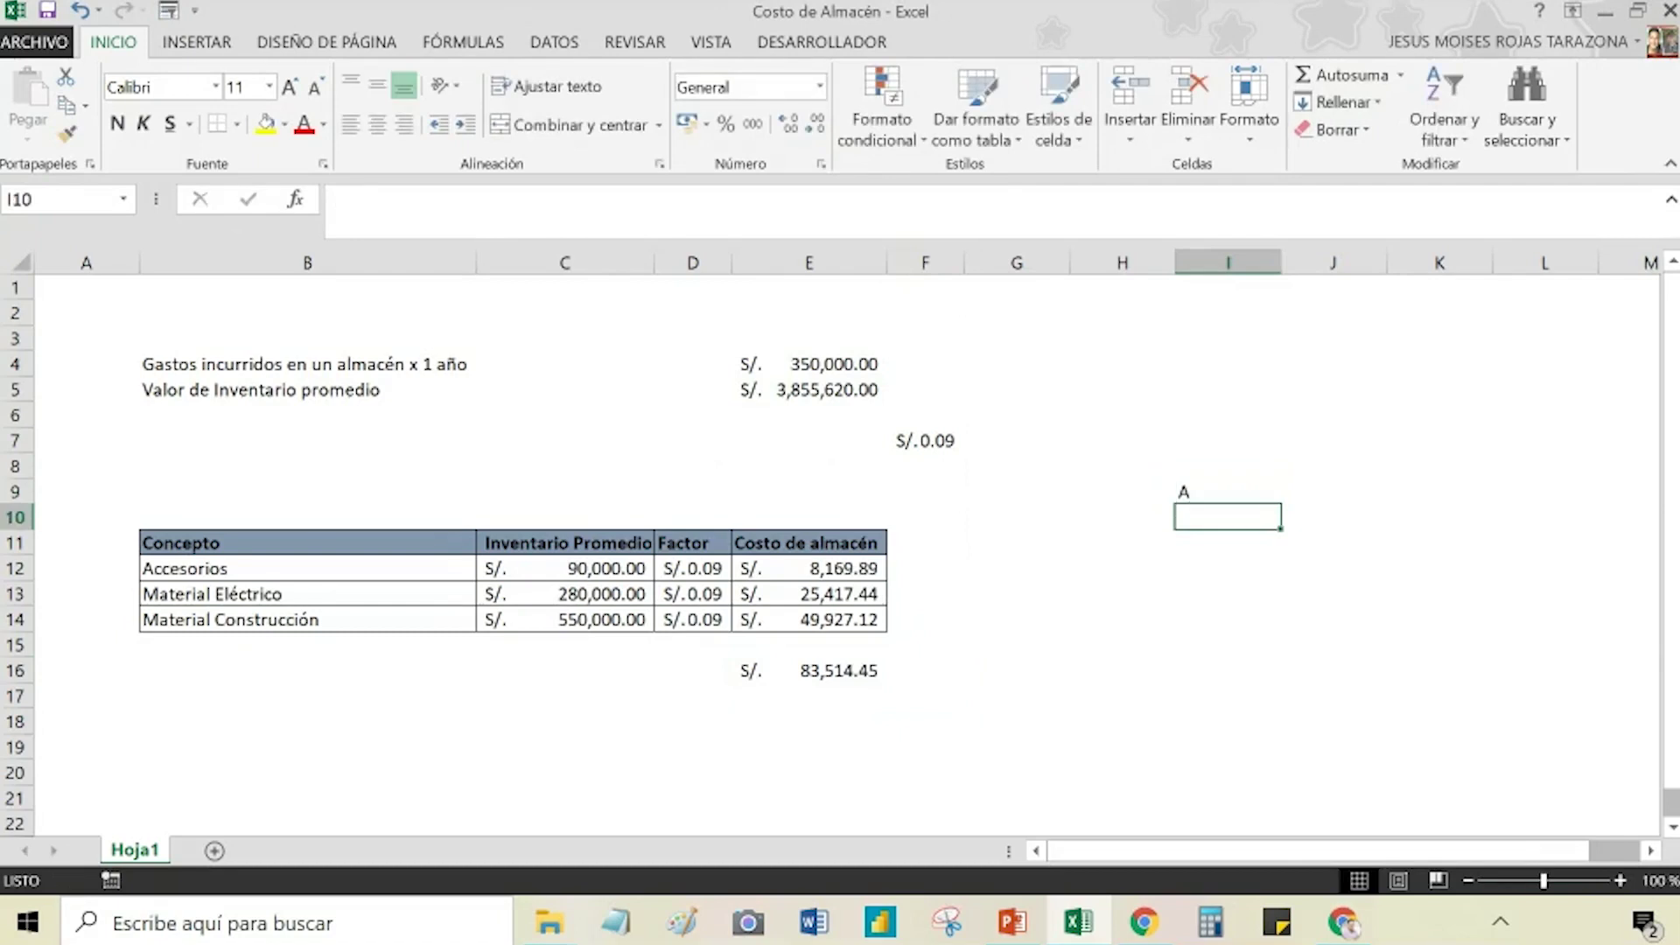
{"action": "type", "text": "B"}
{"action": "key", "text": "Return"}
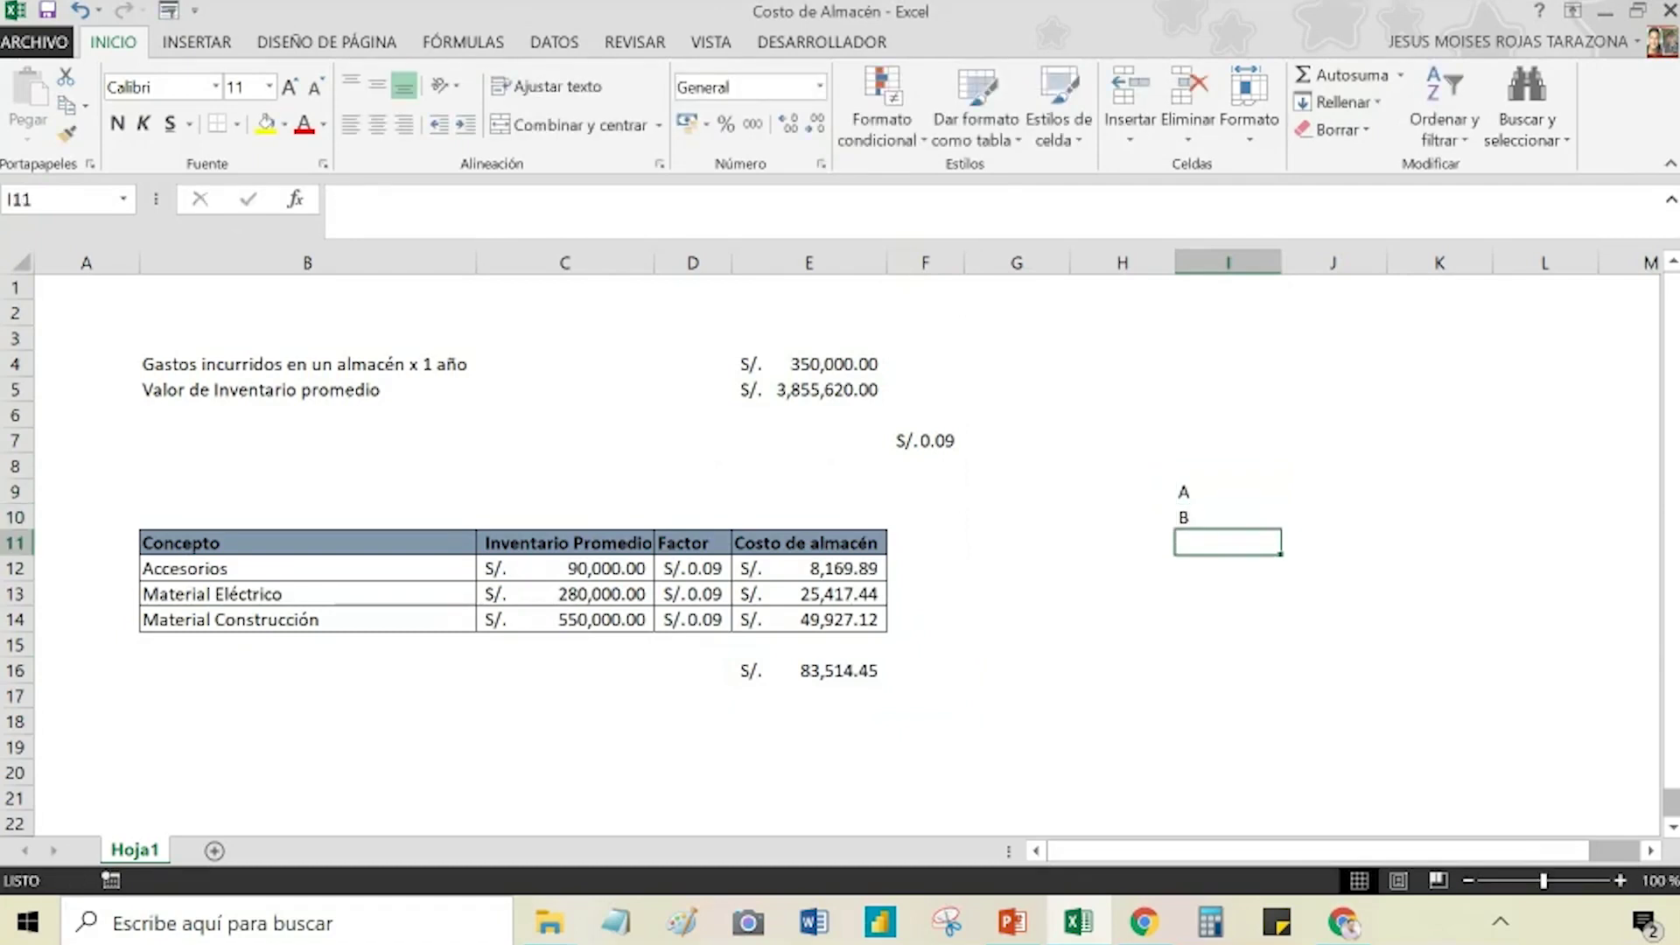
{"action": "type", "text": "C"}
{"action": "key", "text": "Return"}
Step: Enter the text VENTA in J9 beside label A
{"action": "left_click", "coordinate": [1330, 491]}
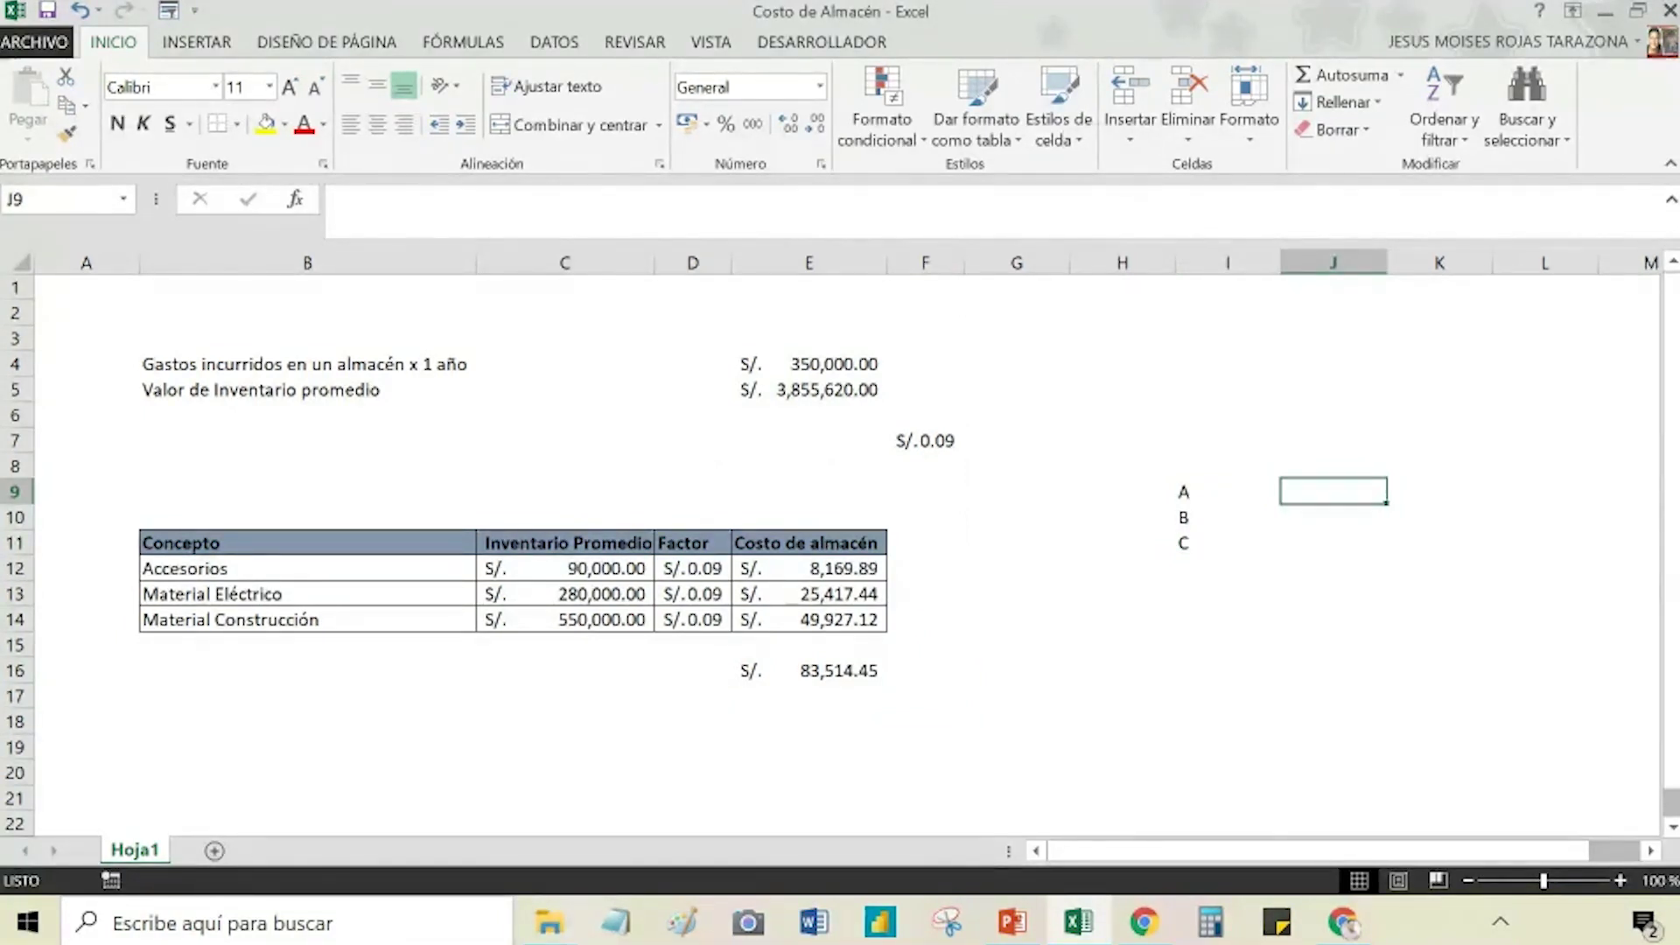
{"action": "type", "text": "VENTA"}
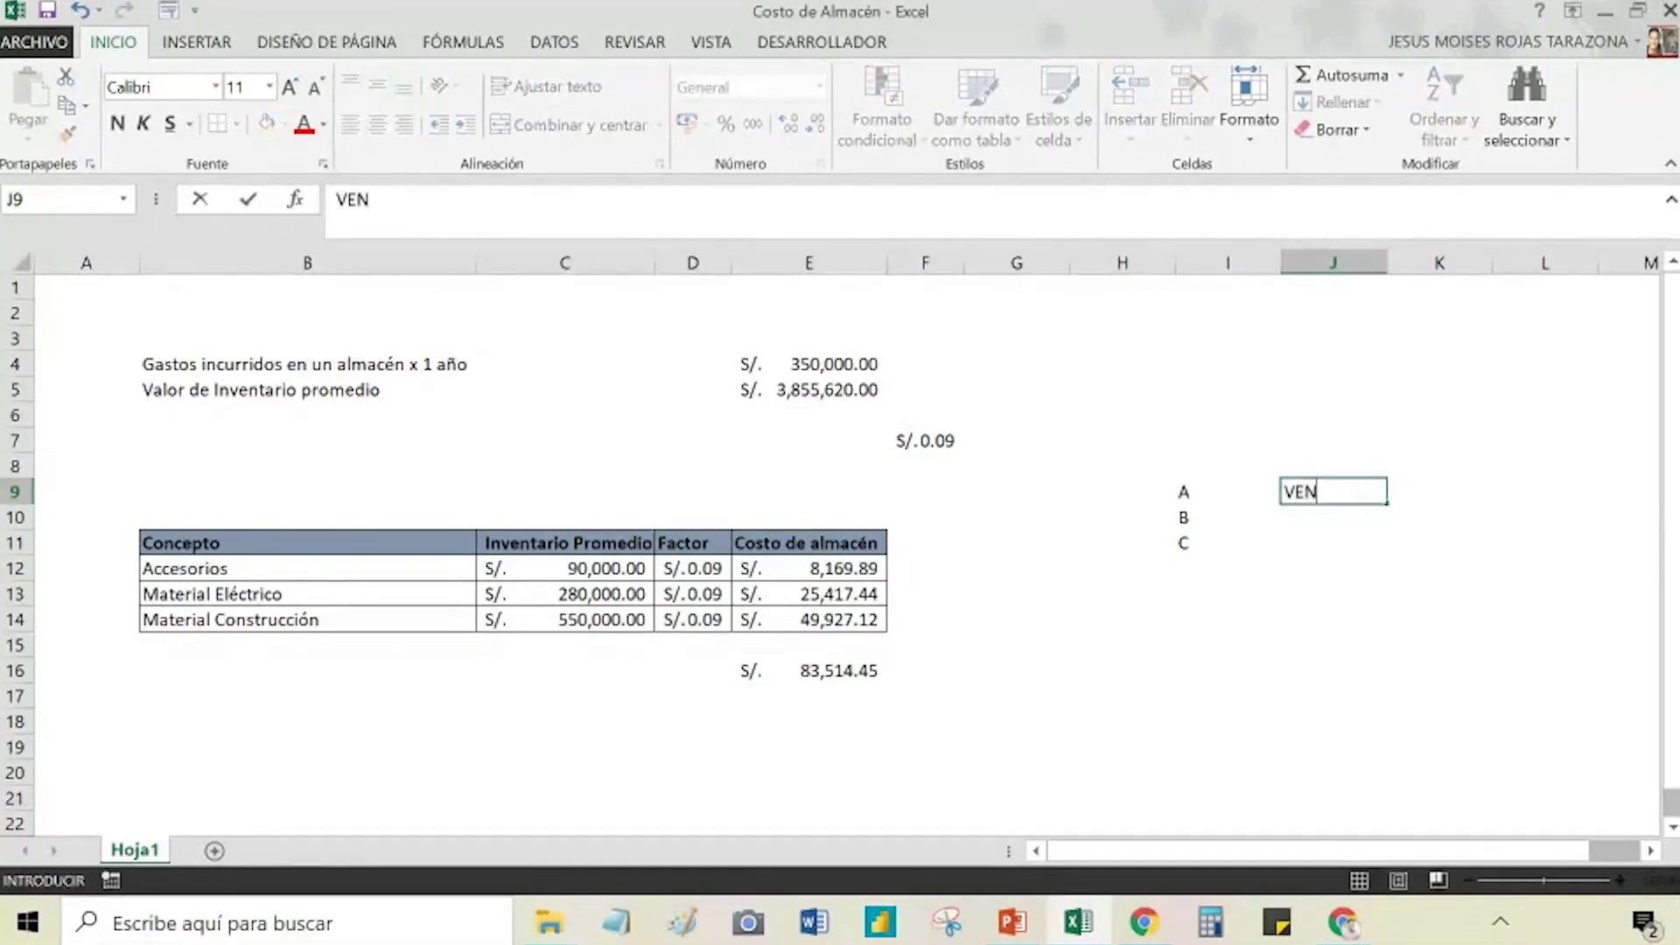
{"action": "key", "text": "Return"}
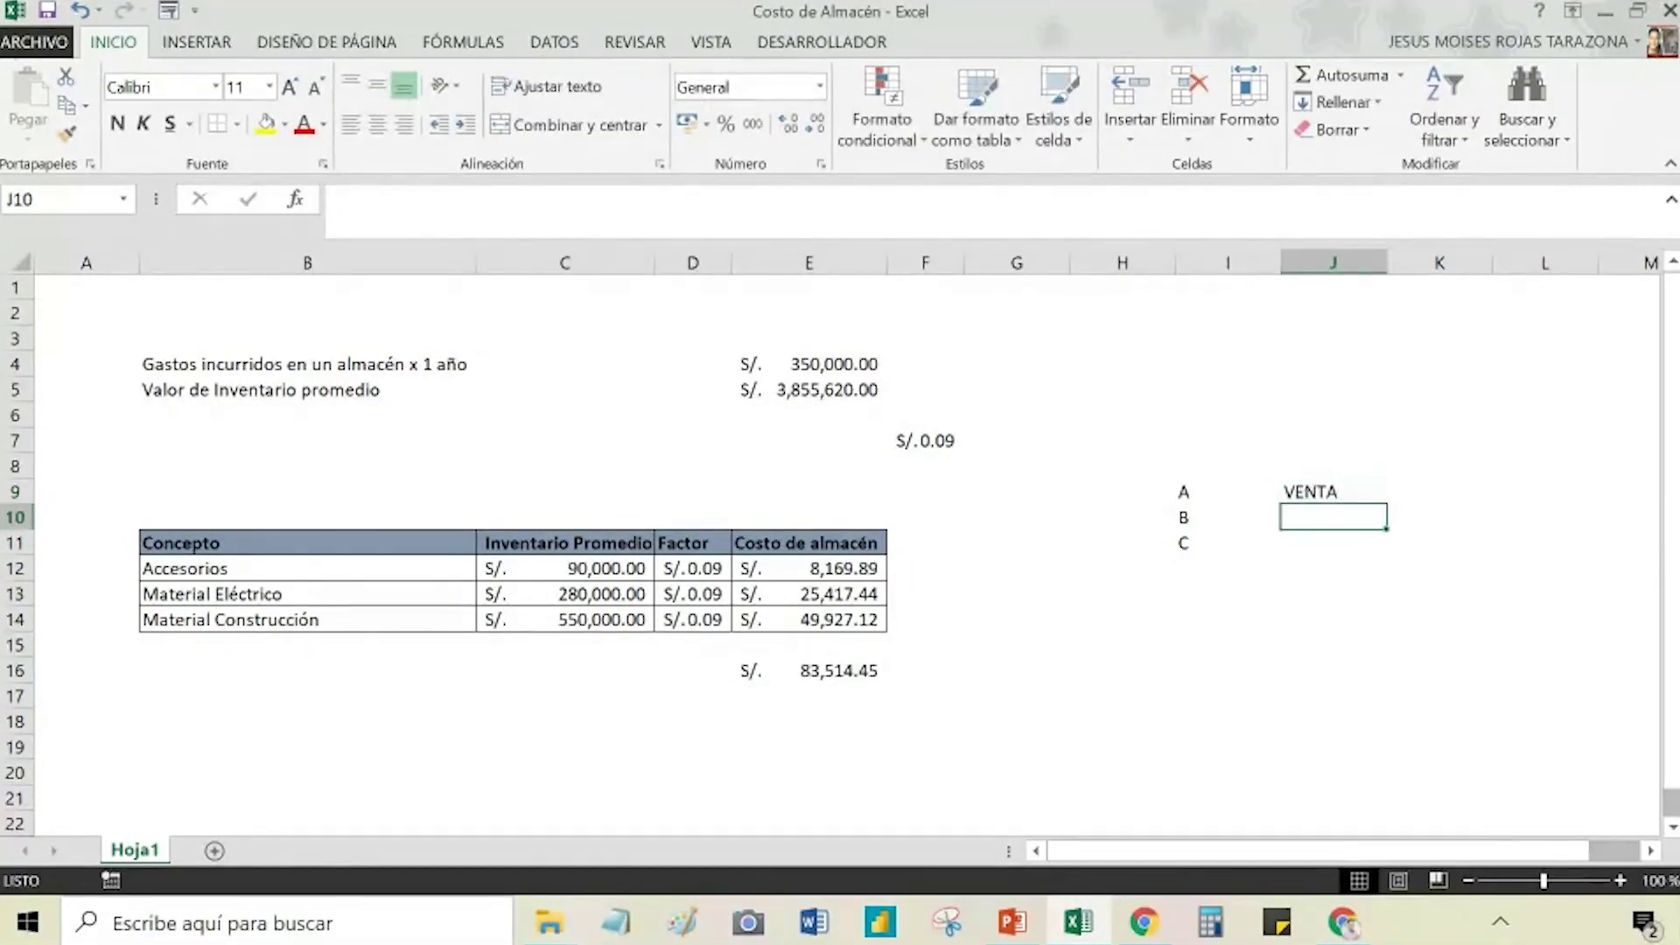
{"action": "key", "text": "Right"}
{"action": "key", "text": "Up"}
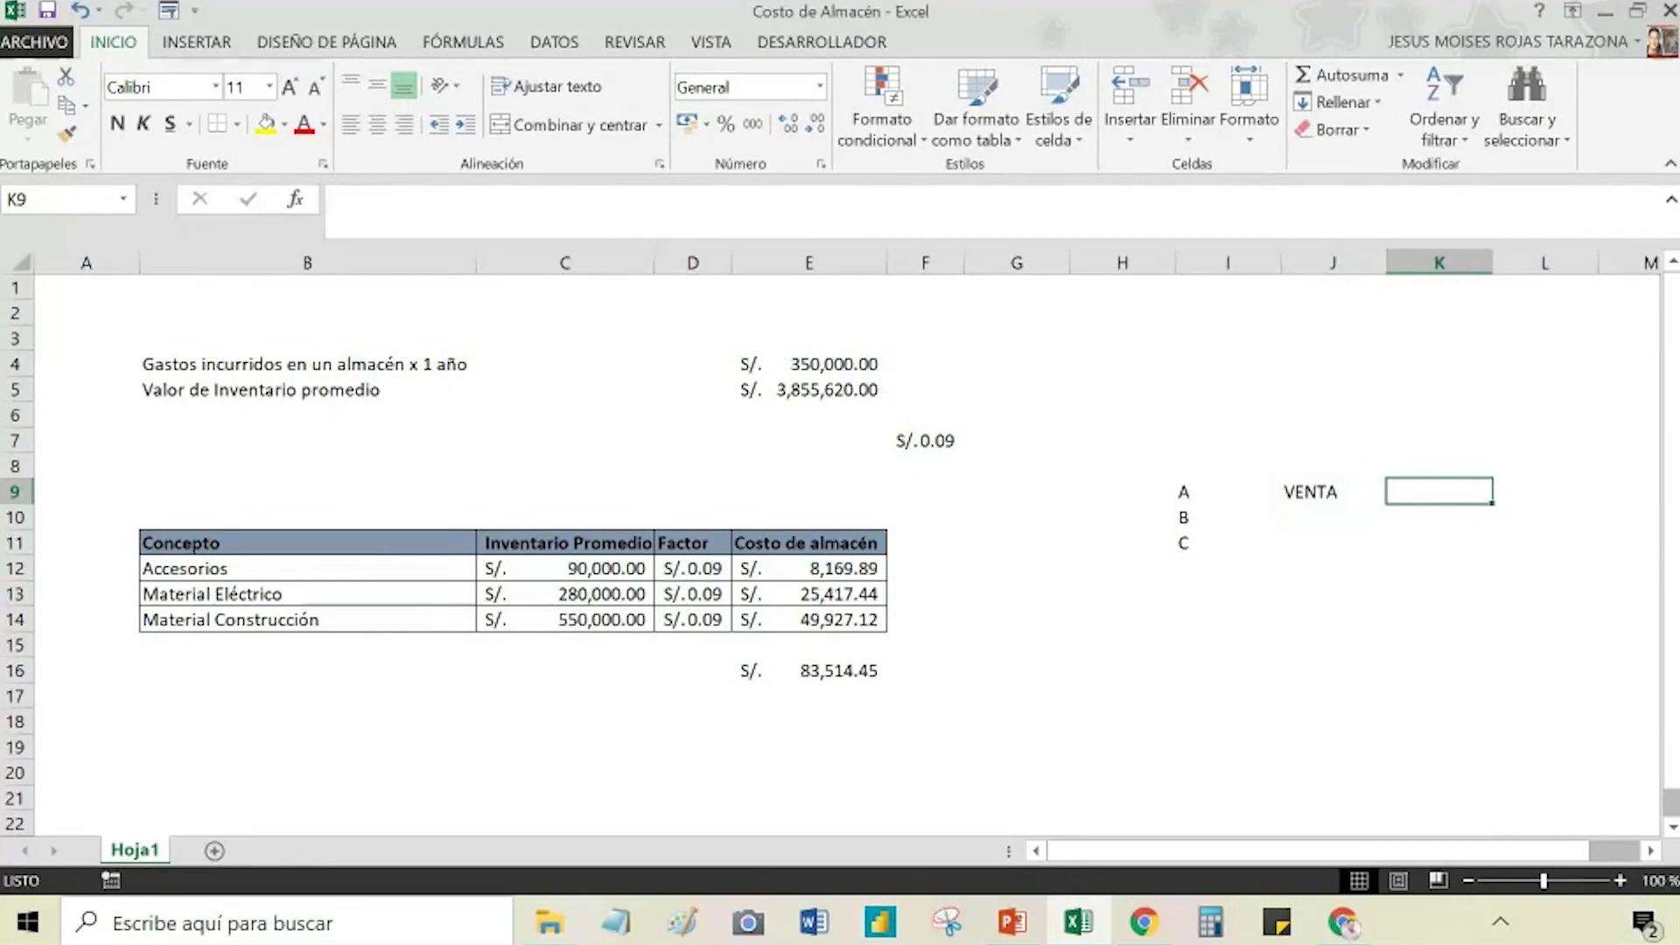
{"action": "key", "text": "Down"}
{"action": "key", "text": "Left"}
{"action": "key", "text": "Left"}
{"action": "key", "text": "Down"}
{"action": "key", "text": "Up"}
{"action": "key", "text": "Right"}
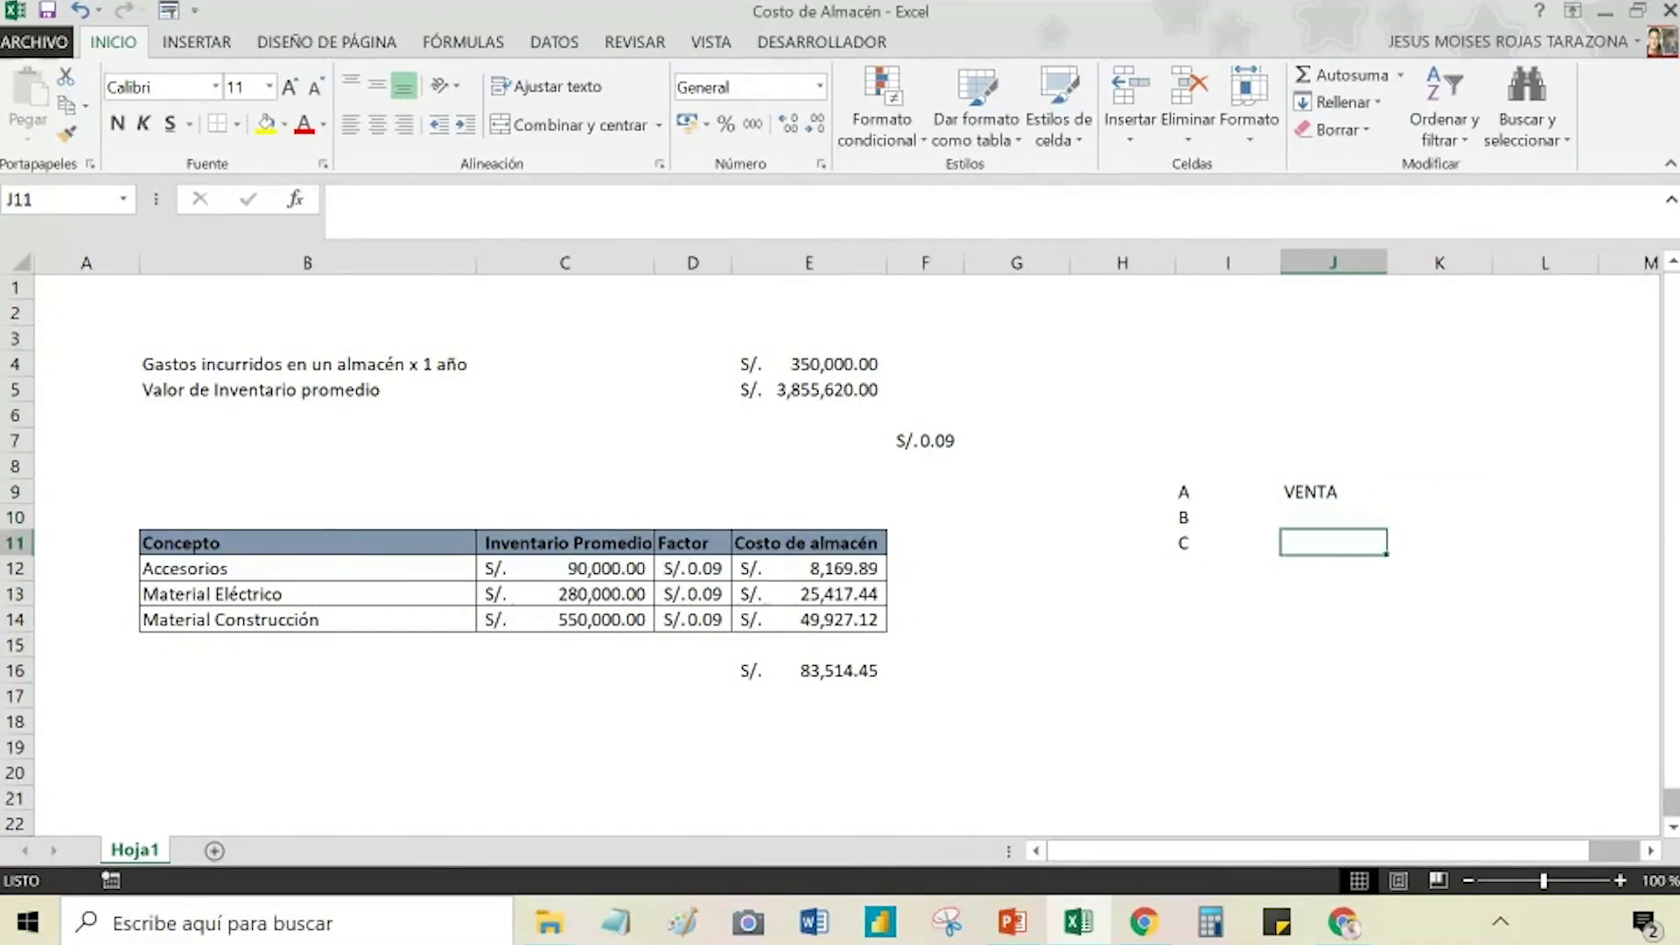
{"action": "left_click", "coordinate": [1227, 543]}
{"action": "key", "text": "Right"}
{"action": "left_click", "coordinate": [1226, 517]}
{"action": "key", "text": "Right"}
{"action": "key", "text": "Down"}
{"action": "key", "text": "Up"}
{"action": "key", "text": "Down"}
{"action": "key", "text": "Left"}
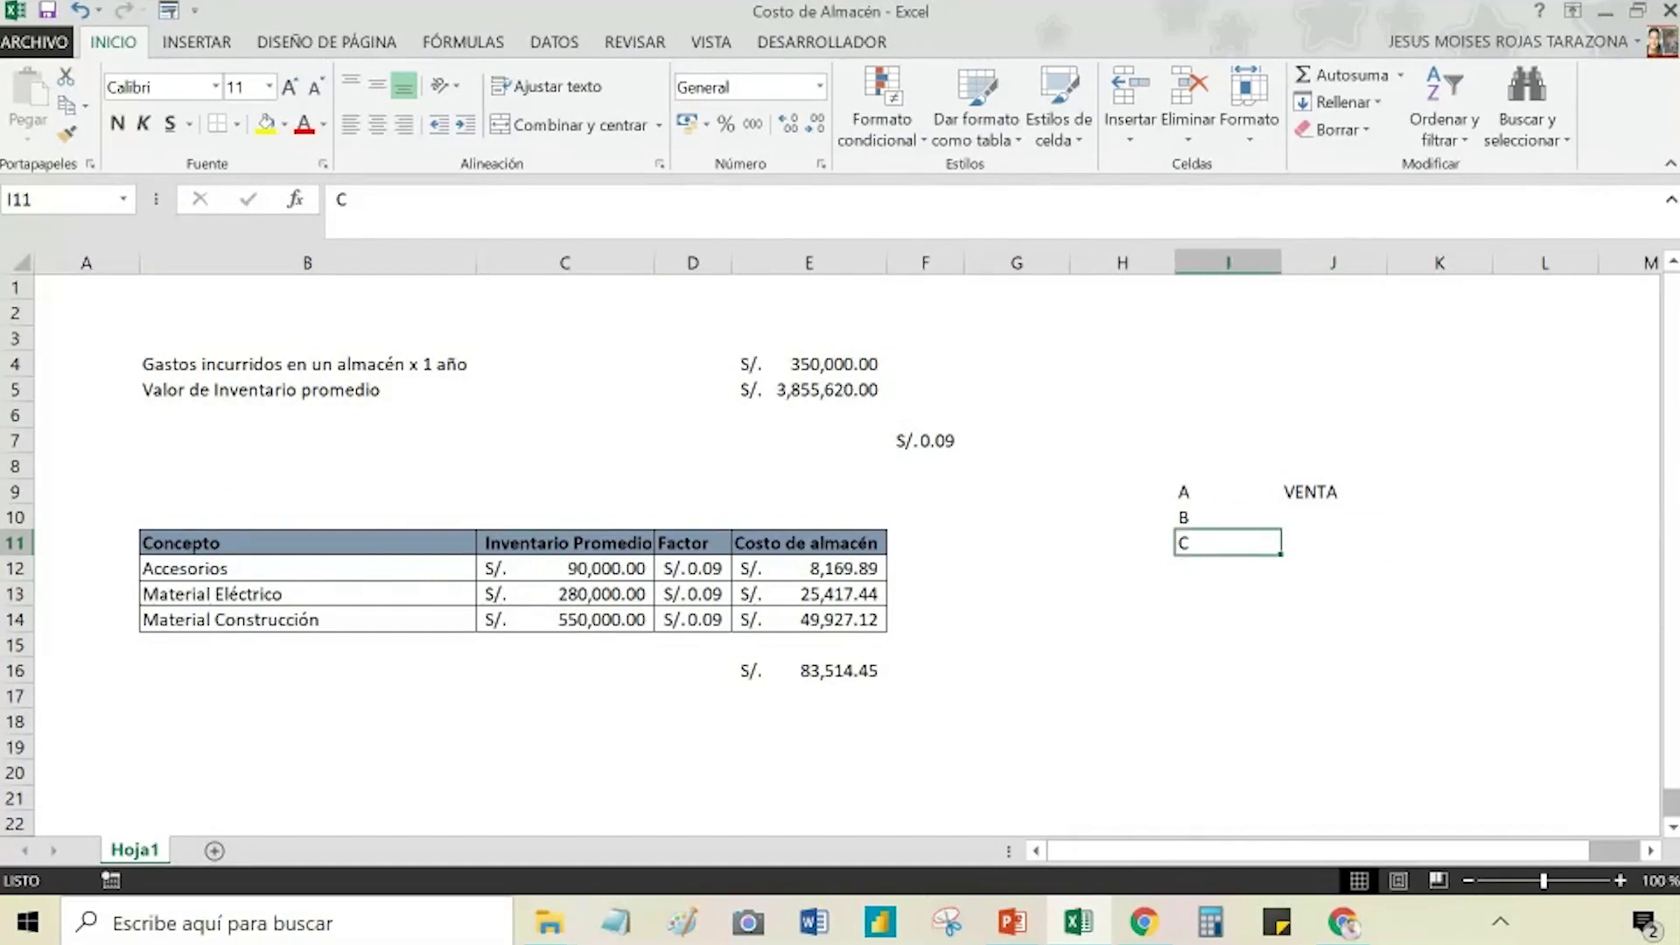
{"action": "key", "text": "Left"}
{"action": "key", "text": "Left"}
{"action": "key", "text": "Left"}
{"action": "key", "text": "Down"}
{"action": "key", "text": "Left"}
{"action": "key", "text": "Down"}
{"action": "key", "text": "Down"}
{"action": "key", "text": "Left"}
{"action": "key", "text": "Left"}
{"action": "key", "text": "Left"}
{"action": "key", "text": "Left"}
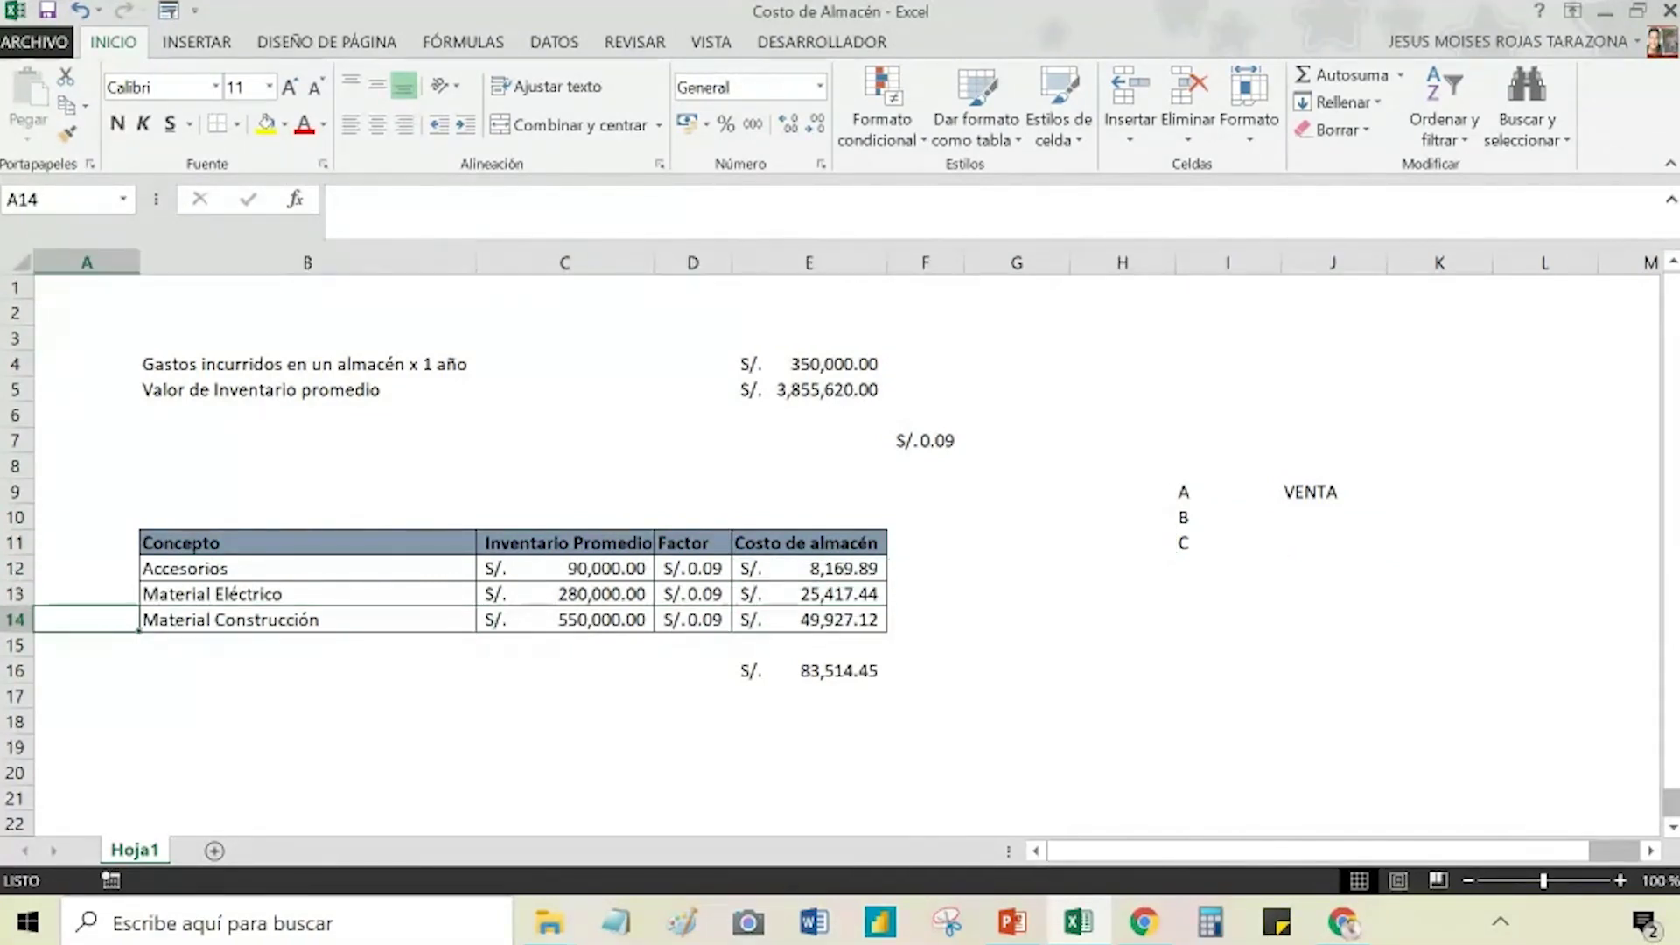
{"action": "key", "text": "Right"}
{"action": "key", "text": "Up"}
{"action": "key", "text": "Down"}
{"action": "key", "text": "Up"}
{"action": "key", "text": "Right"}
{"action": "key", "text": "Right"}
{"action": "key", "text": "Down"}
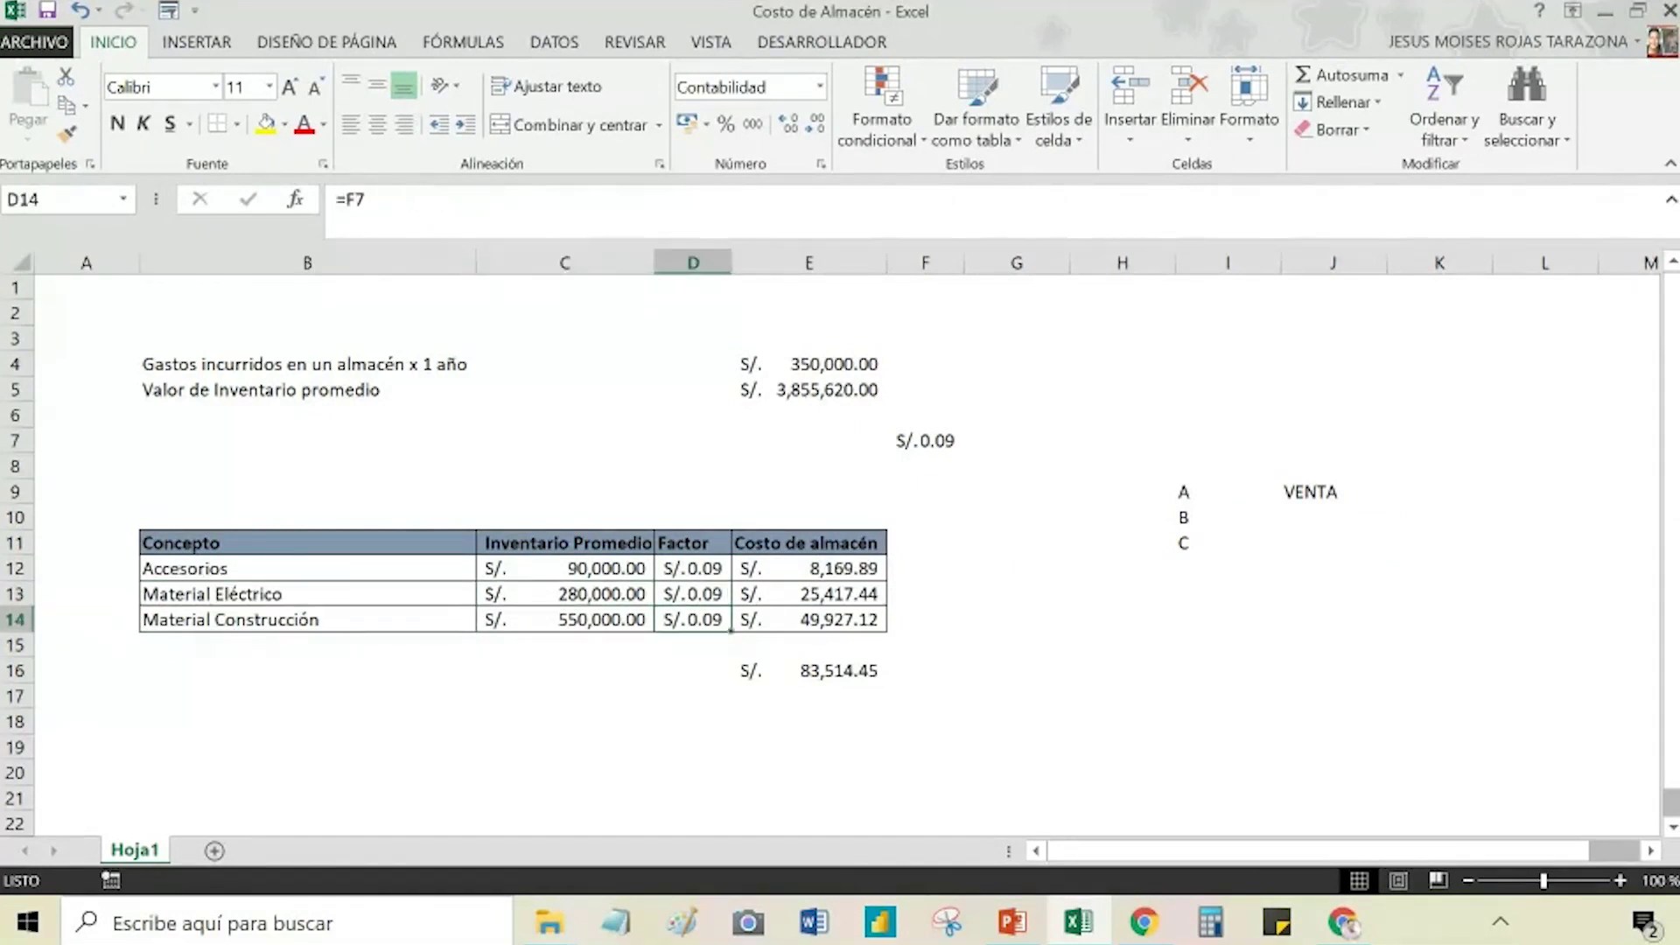
{"action": "key", "text": "Right"}
{"action": "key", "text": "Down"}
{"action": "key", "text": "Down"}
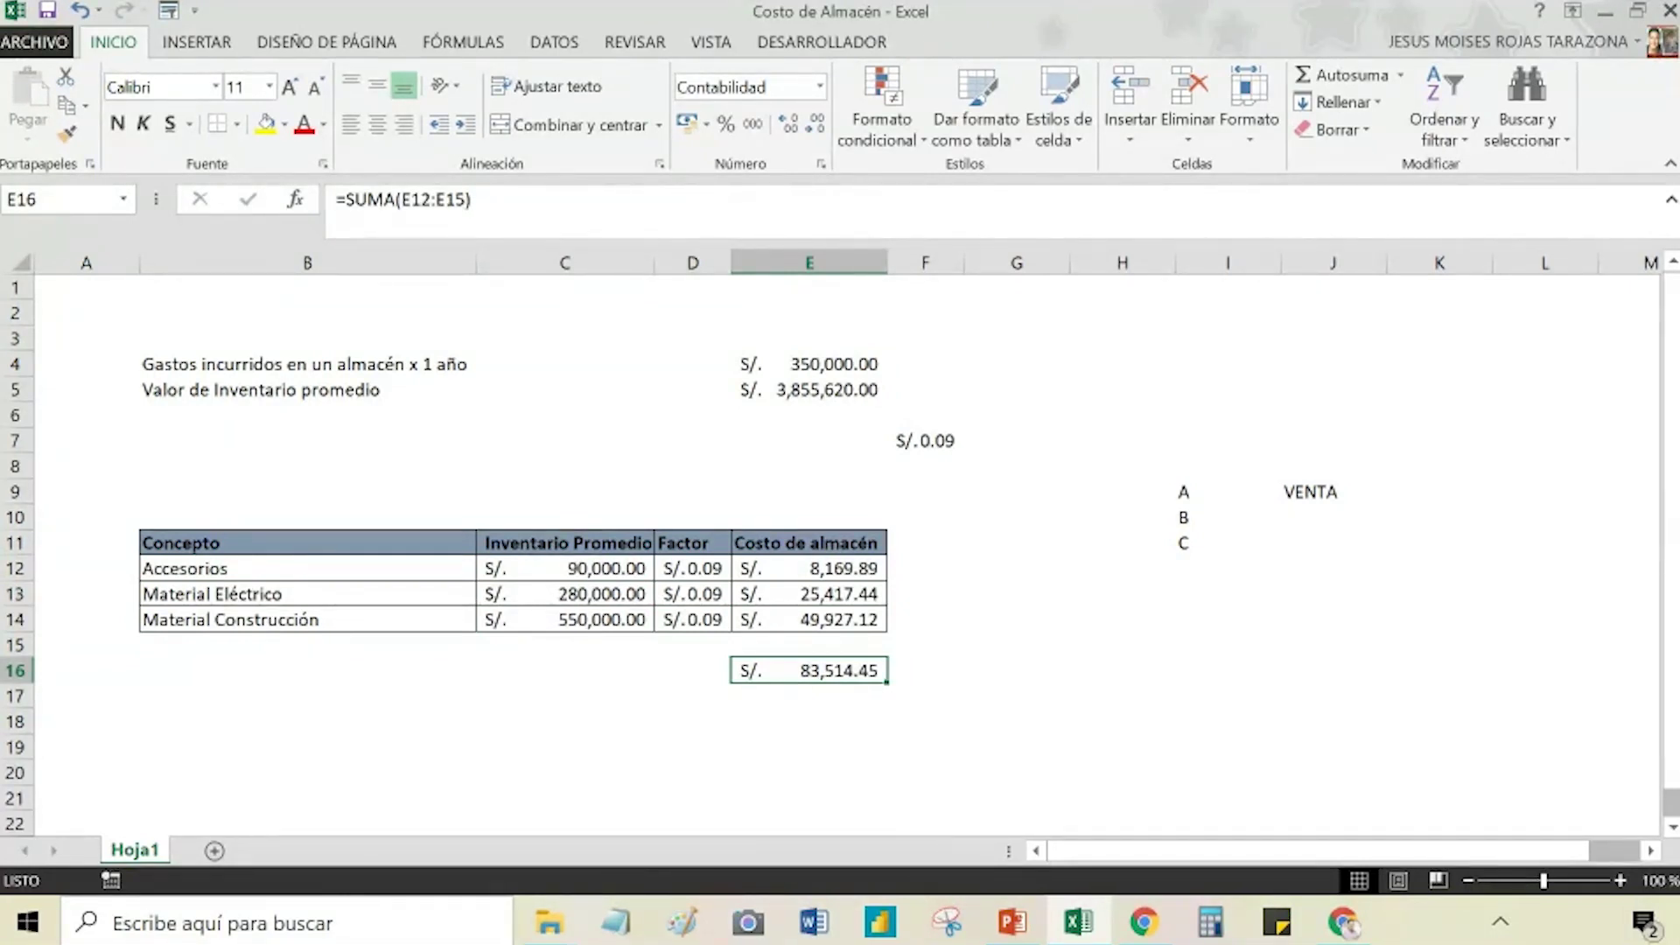
Step: Calculate the total warehouse cost over 12 months in F16 with the formula =E16*12
{"action": "left_click", "coordinate": [924, 670]}
{"action": "type", "text": "="}
{"action": "left_click", "coordinate": [808, 670]}
{"action": "type", "text": "*12"}
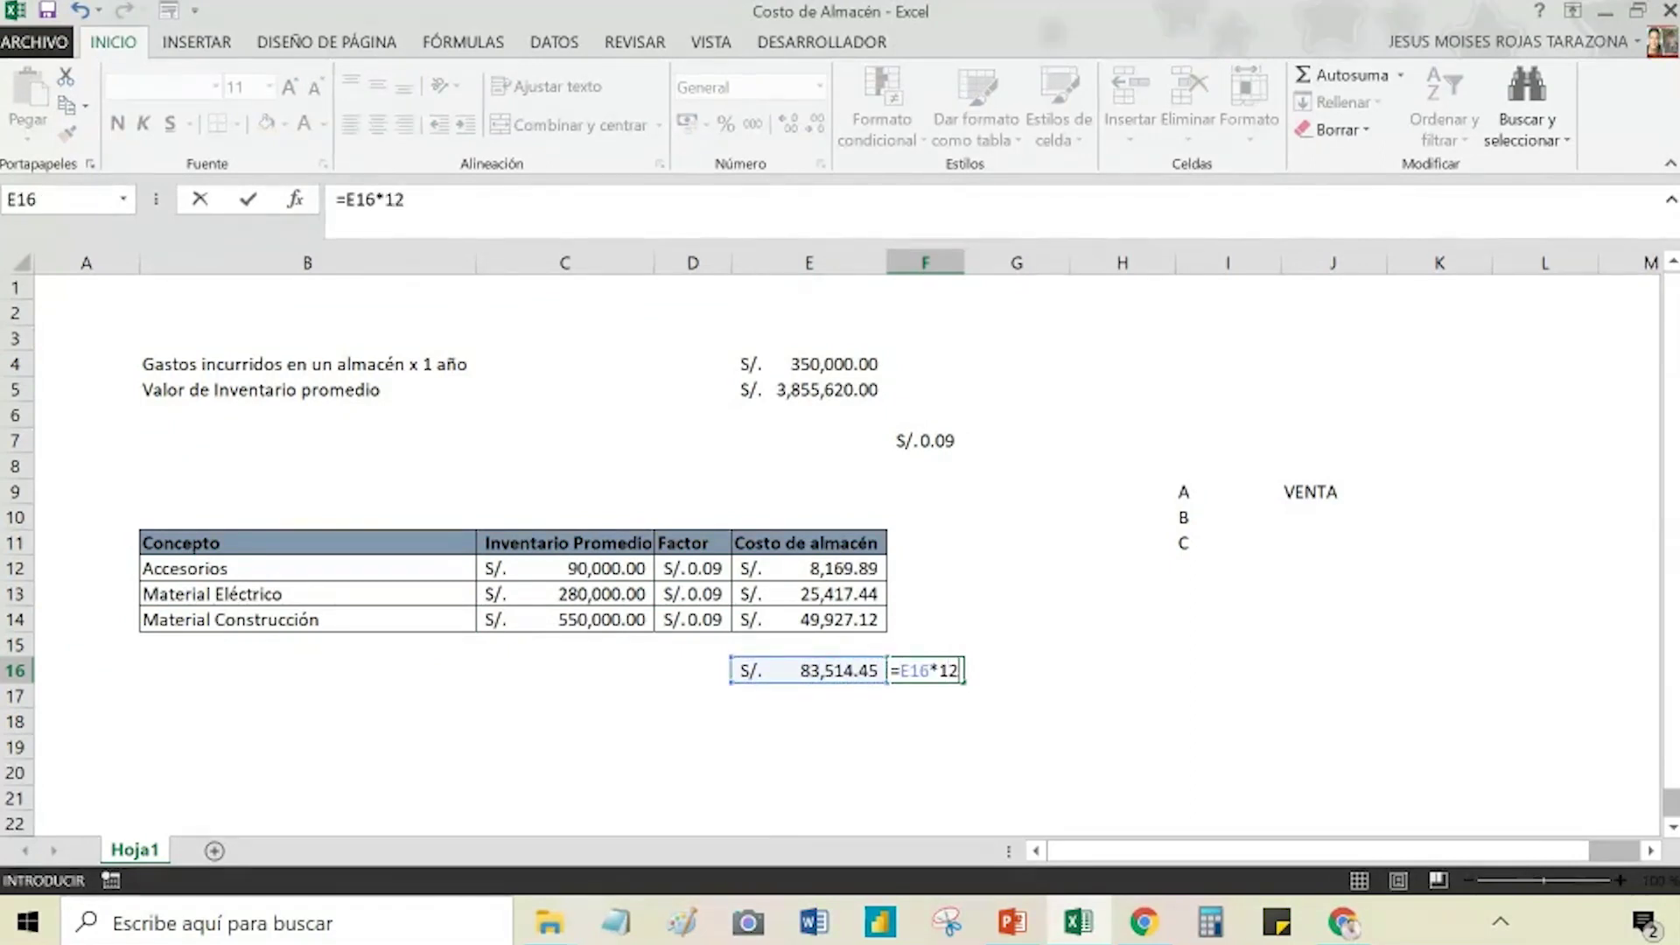
{"action": "key", "text": "Return"}
{"action": "key", "text": "Right"}
{"action": "key", "text": "Up"}
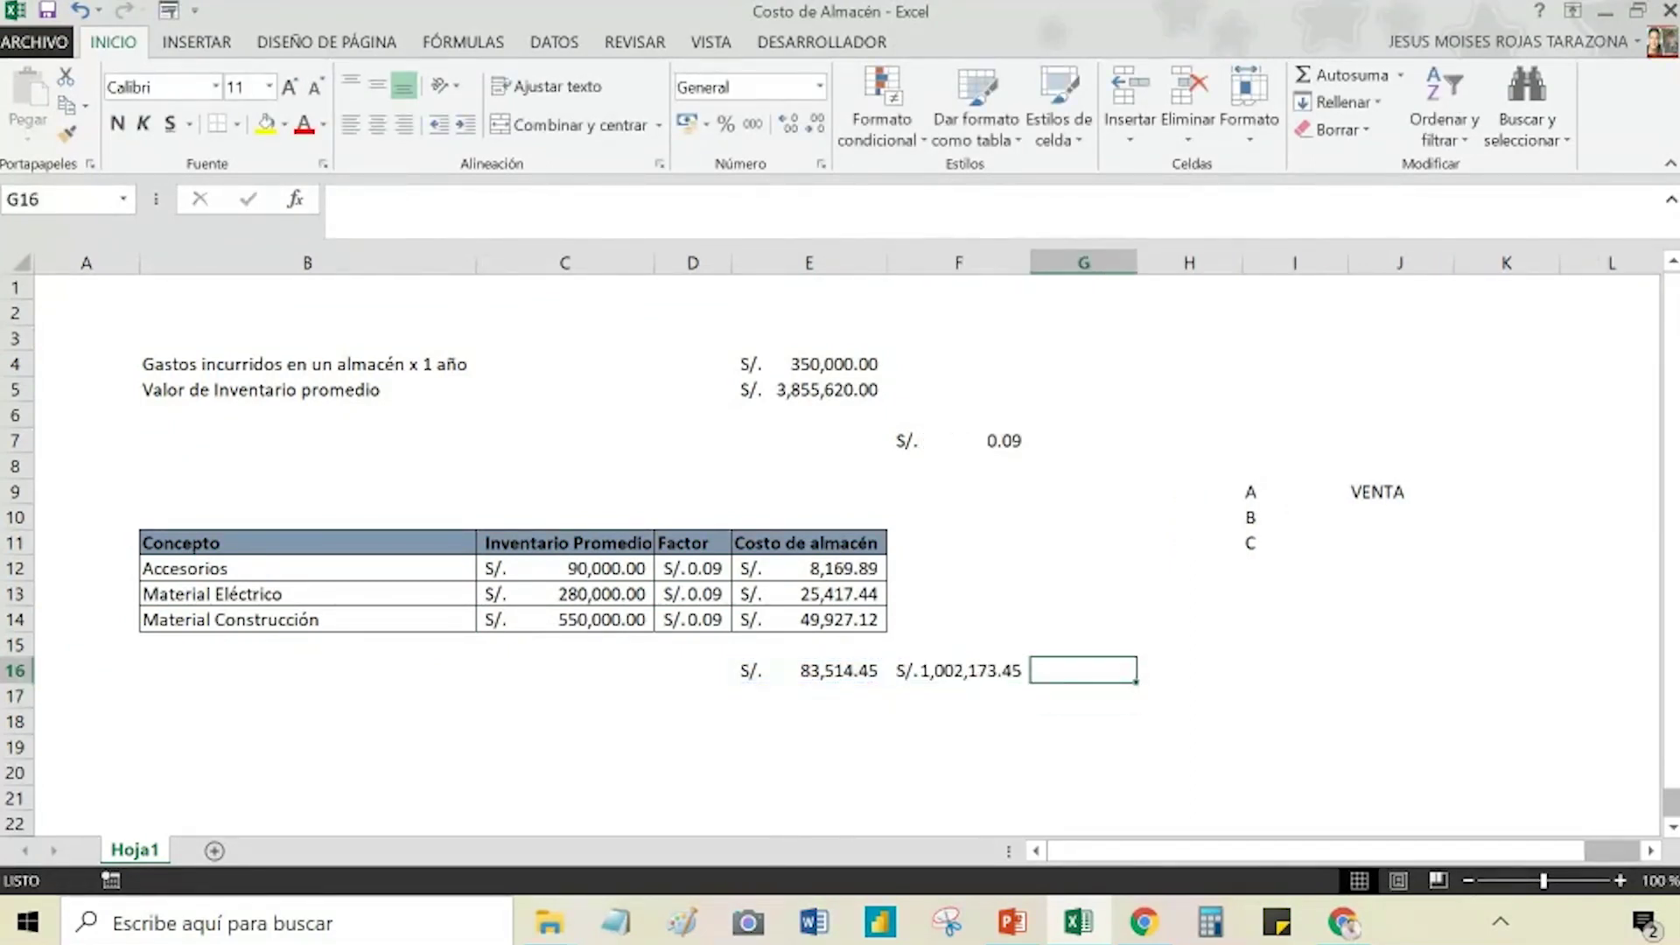
Step: Make the 12-month warehouse cost in F16 bold
{"action": "key", "text": "Left"}
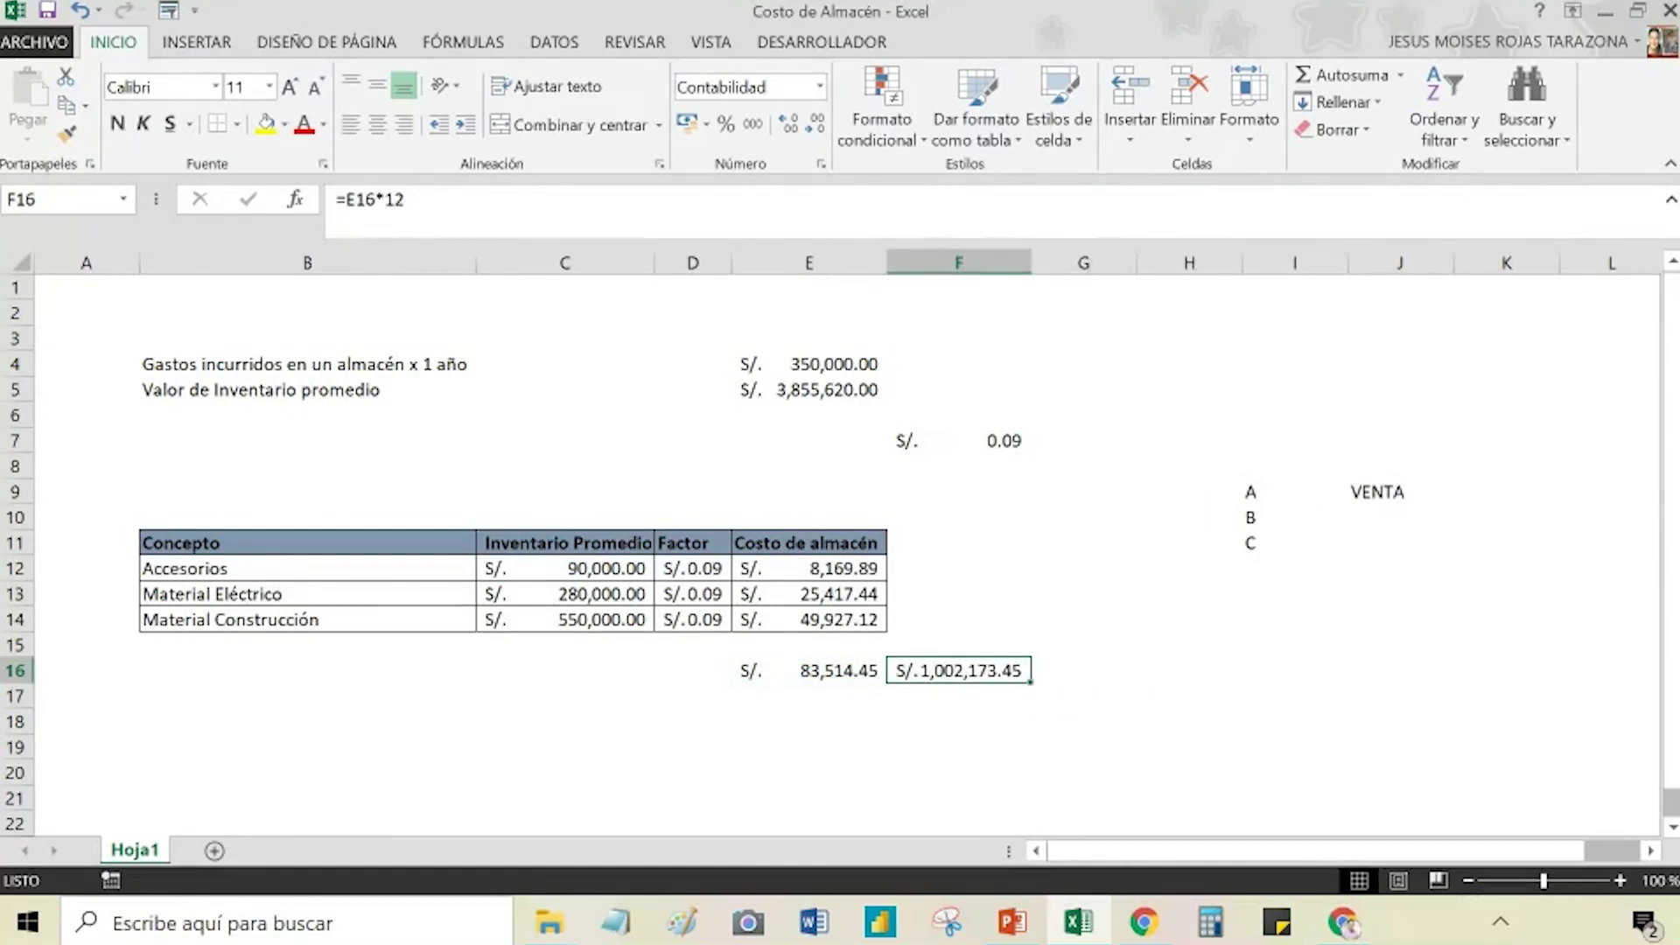
{"action": "left_click", "coordinate": [117, 124]}
{"action": "left_click", "coordinate": [1188, 695]}
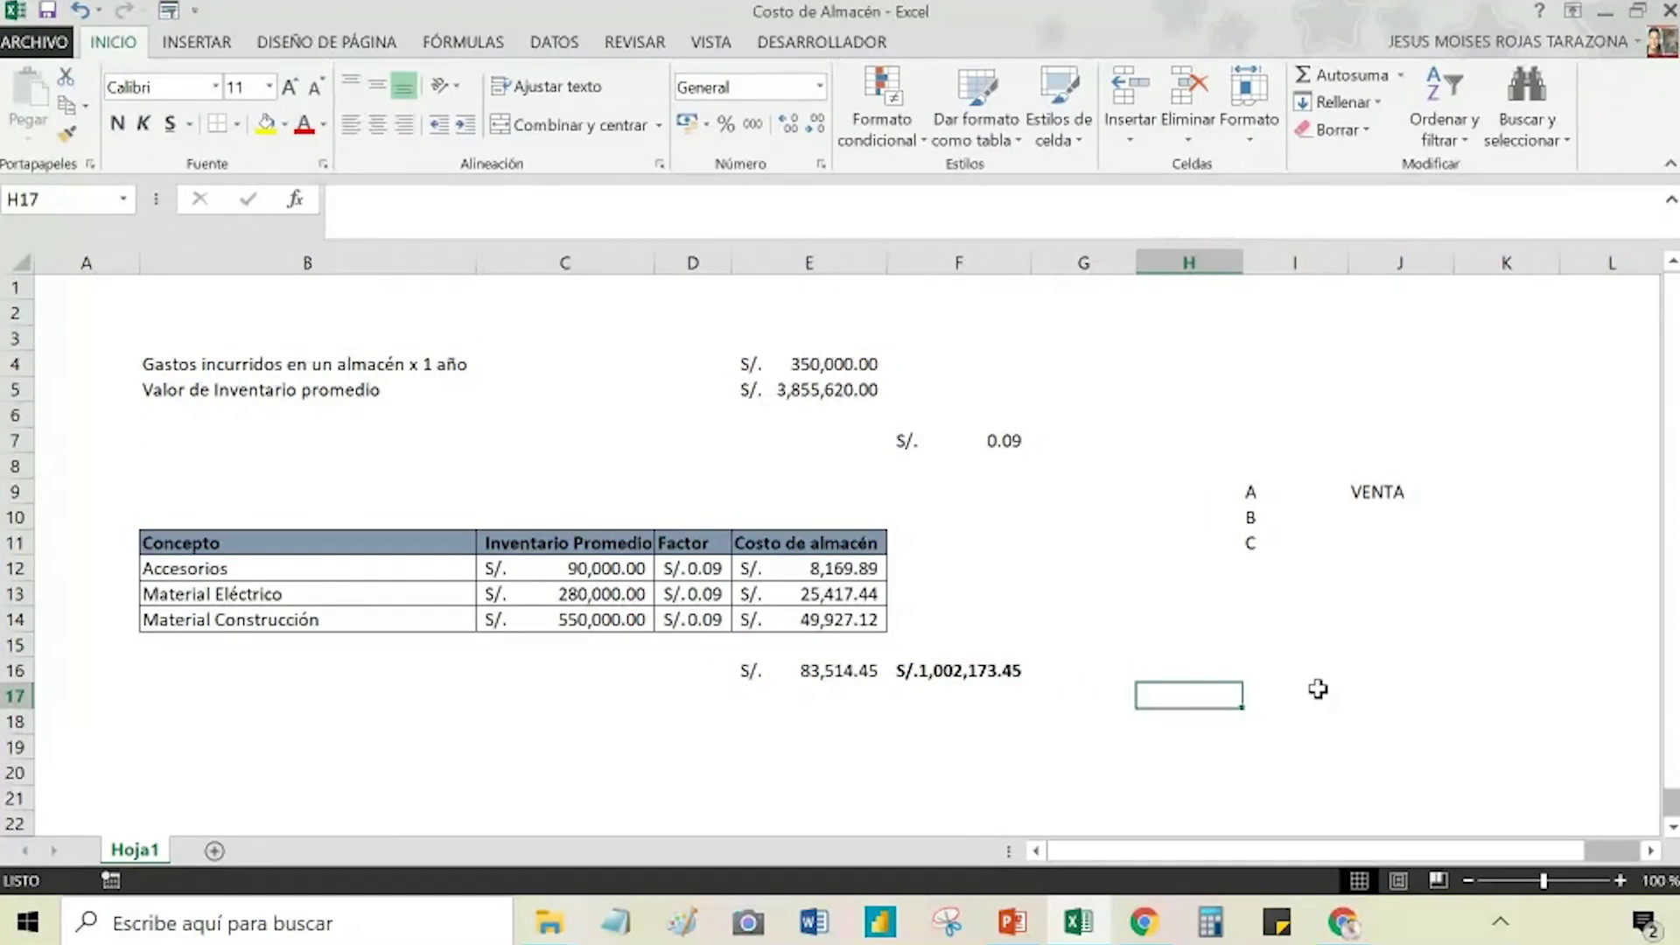
{"action": "left_click", "coordinate": [1081, 689]}
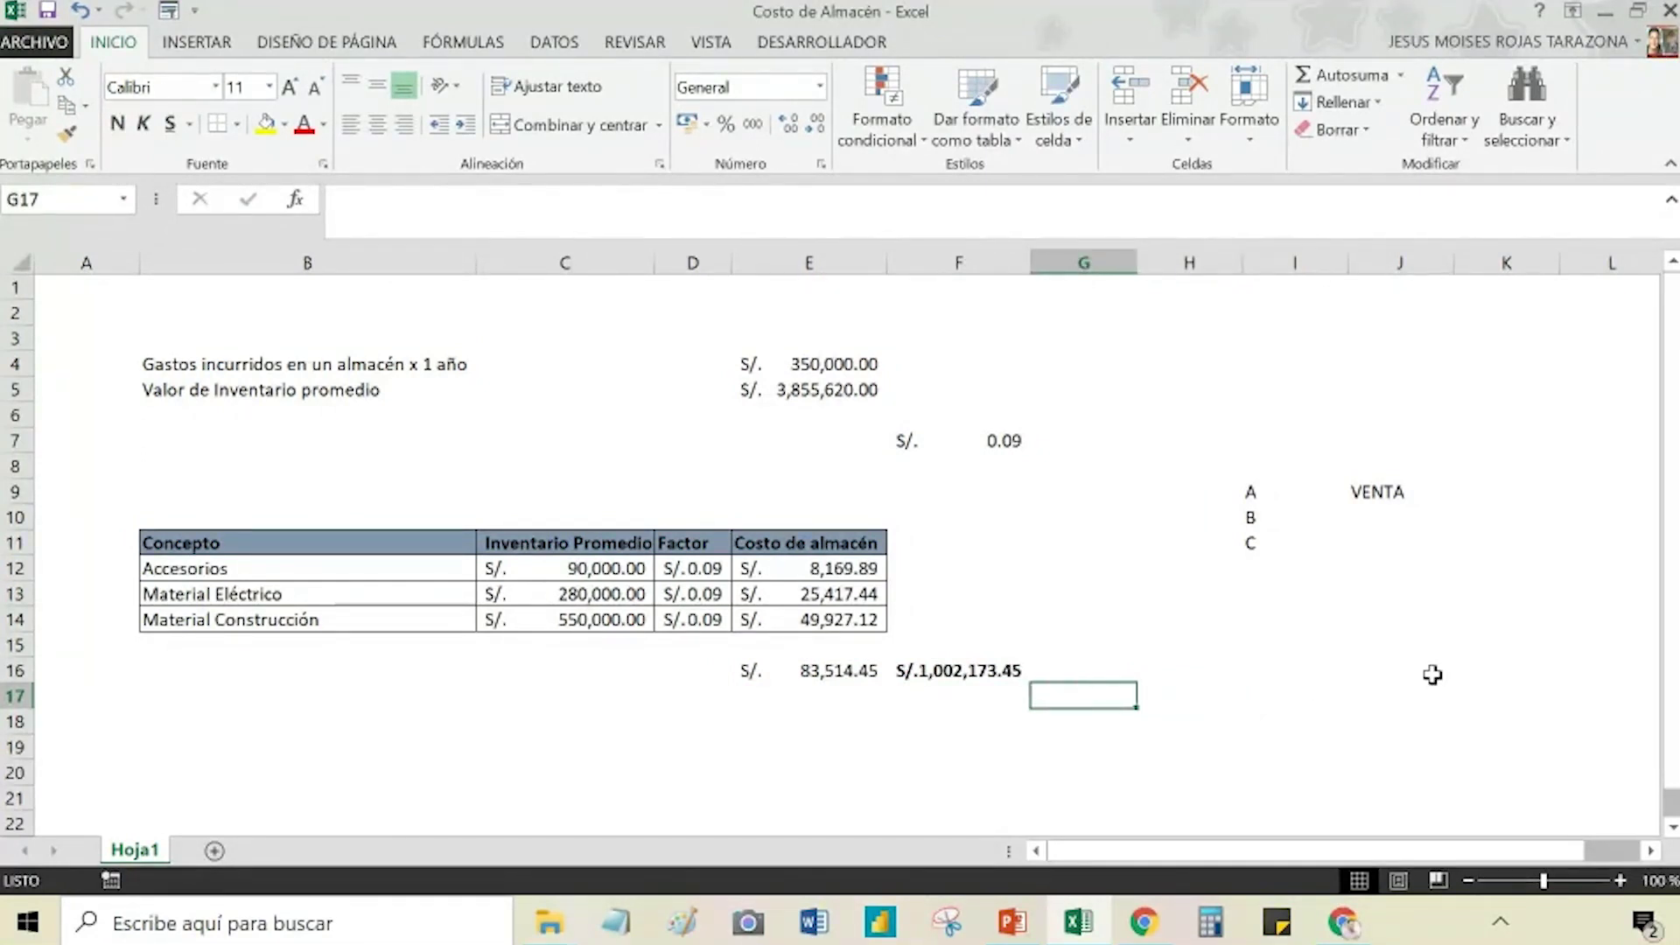
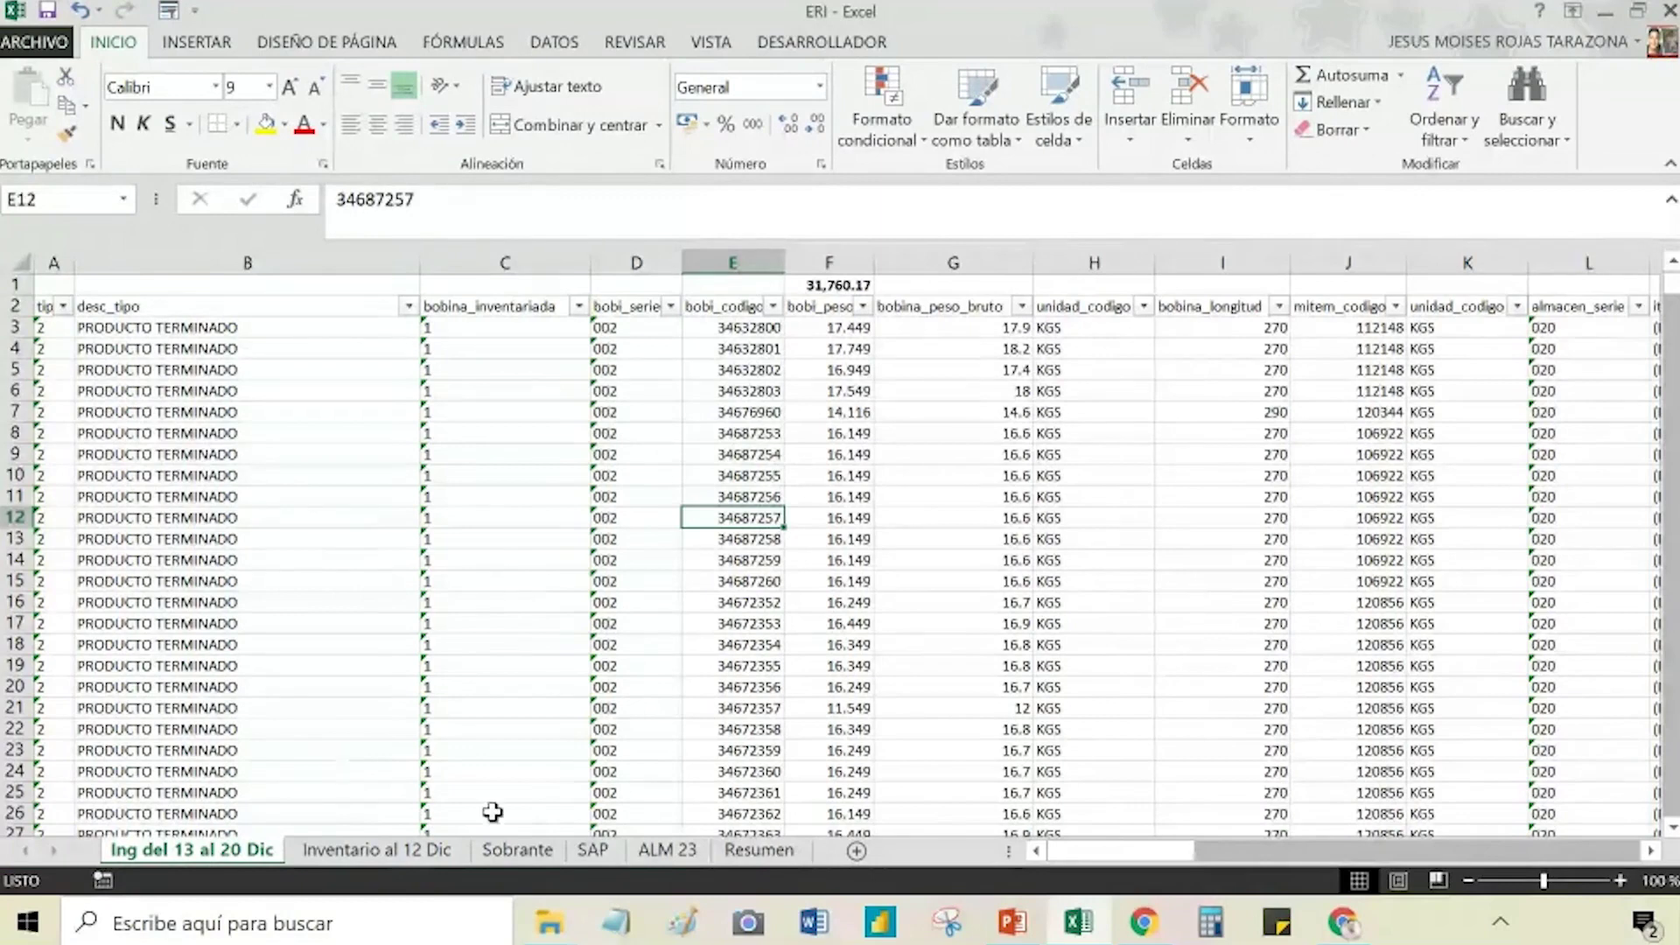
Step: Look through the Sobrante, SAP and ALM 23 sheets of the ERI workbook and return to Ing del 13 al 20 Dic
{"action": "left_click", "coordinate": [516, 849]}
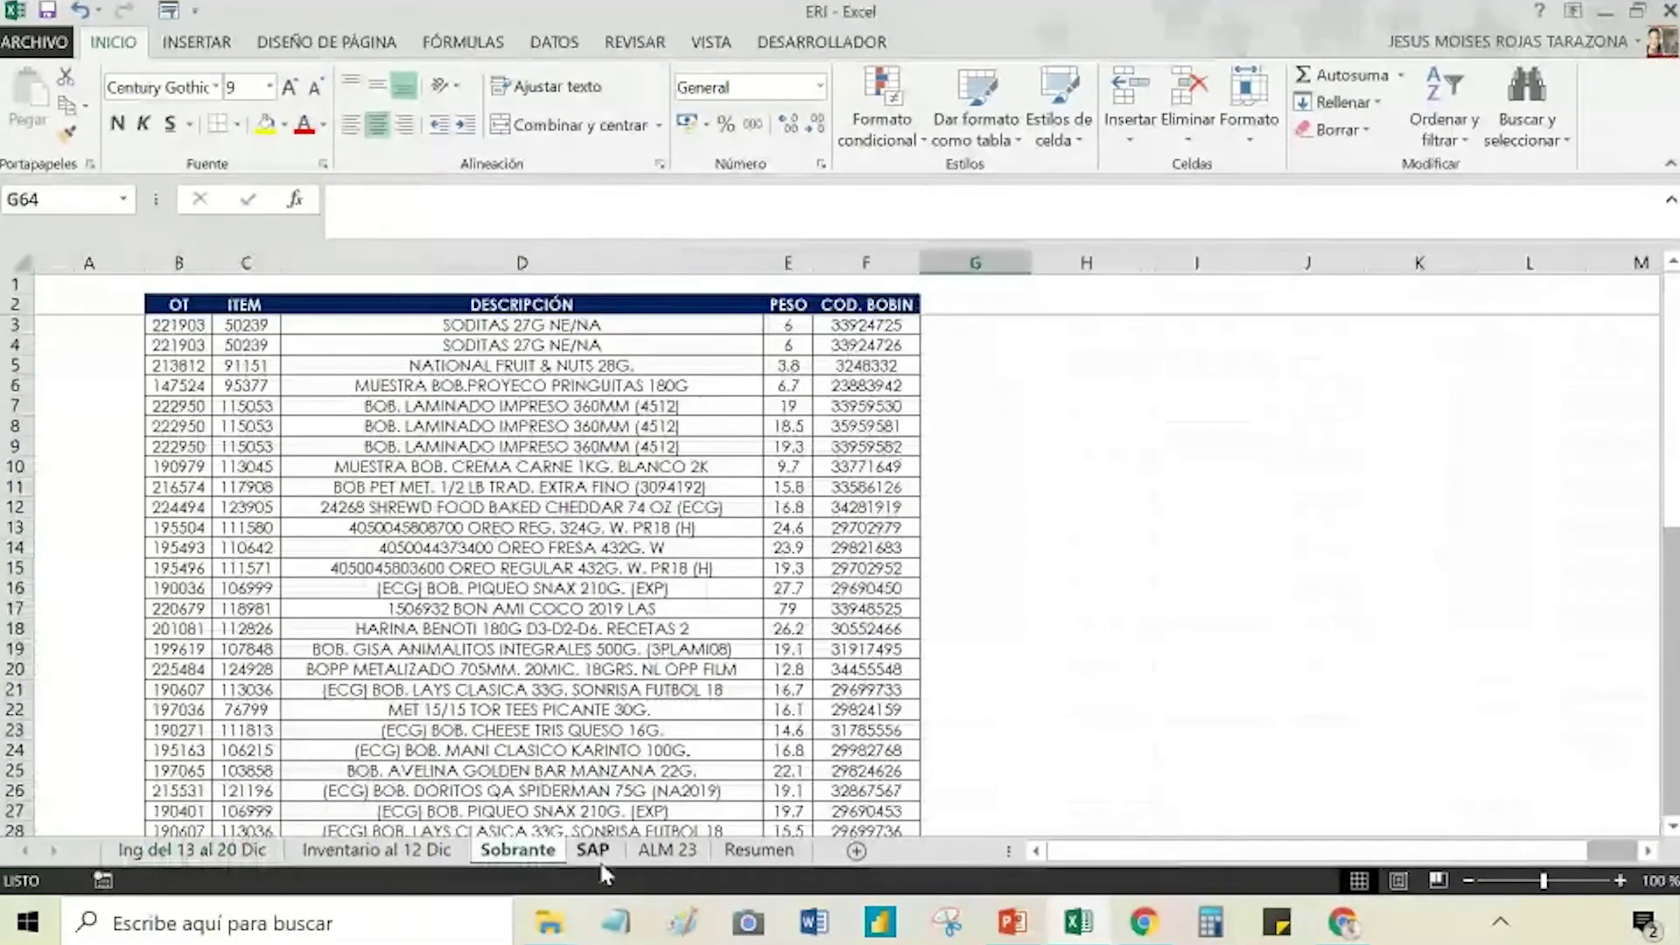
{"action": "left_click", "coordinate": [592, 848]}
{"action": "left_click", "coordinate": [666, 849]}
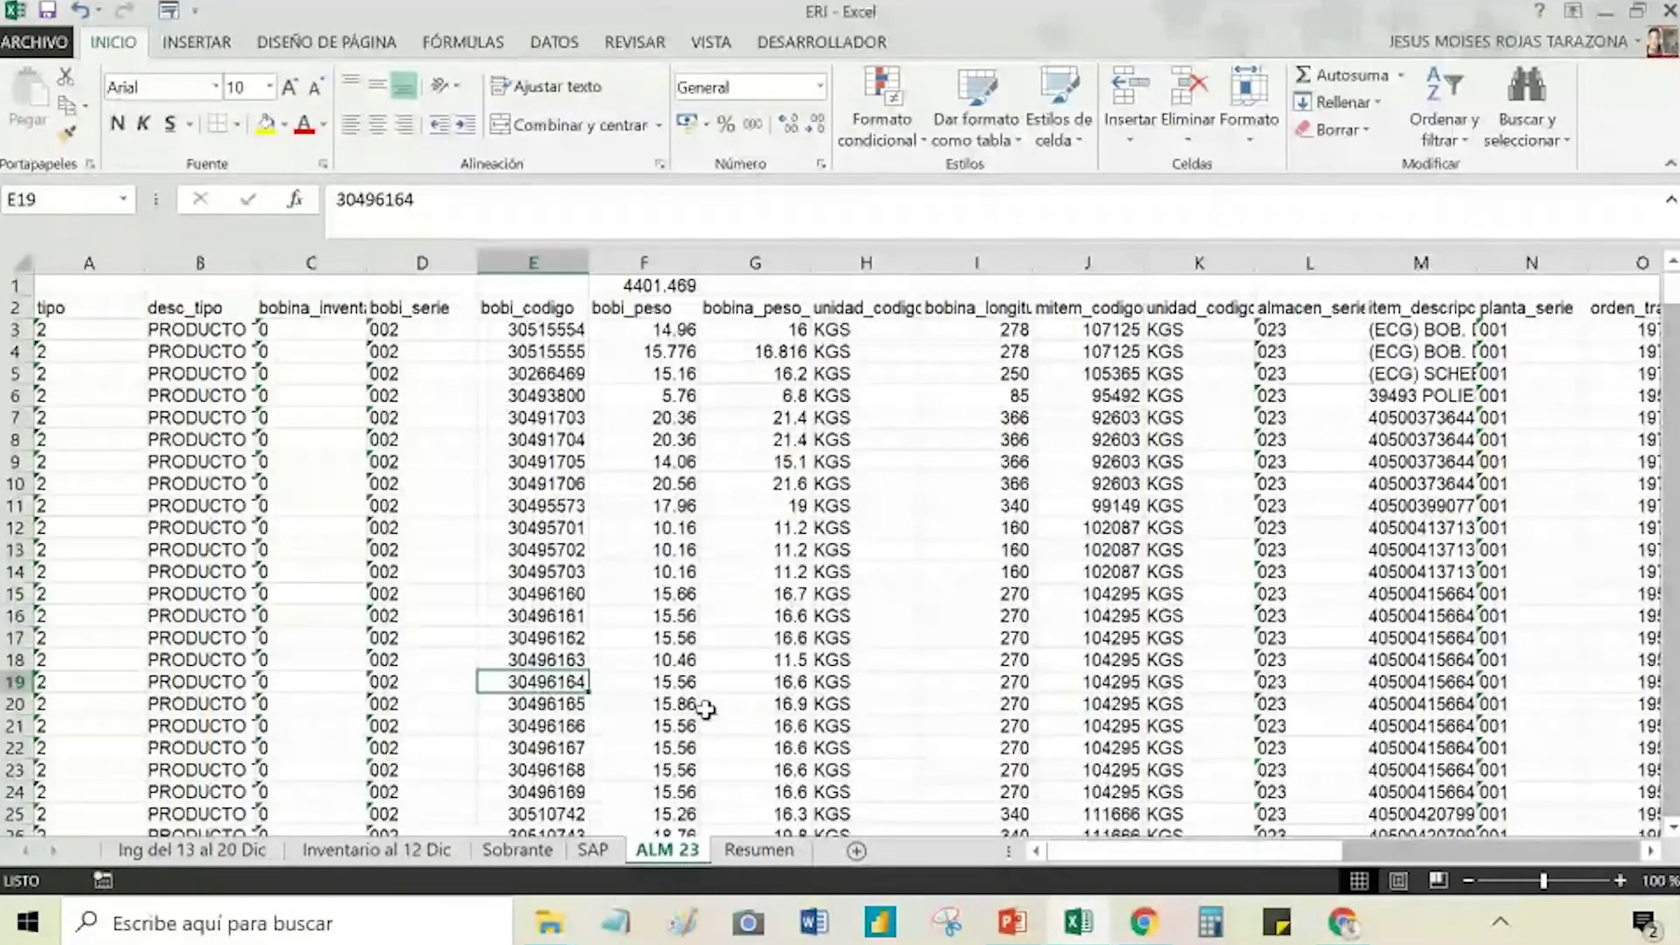
{"action": "key", "text": "ctrl+Page_Up"}
{"action": "key", "text": "ctrl+Page_Up"}
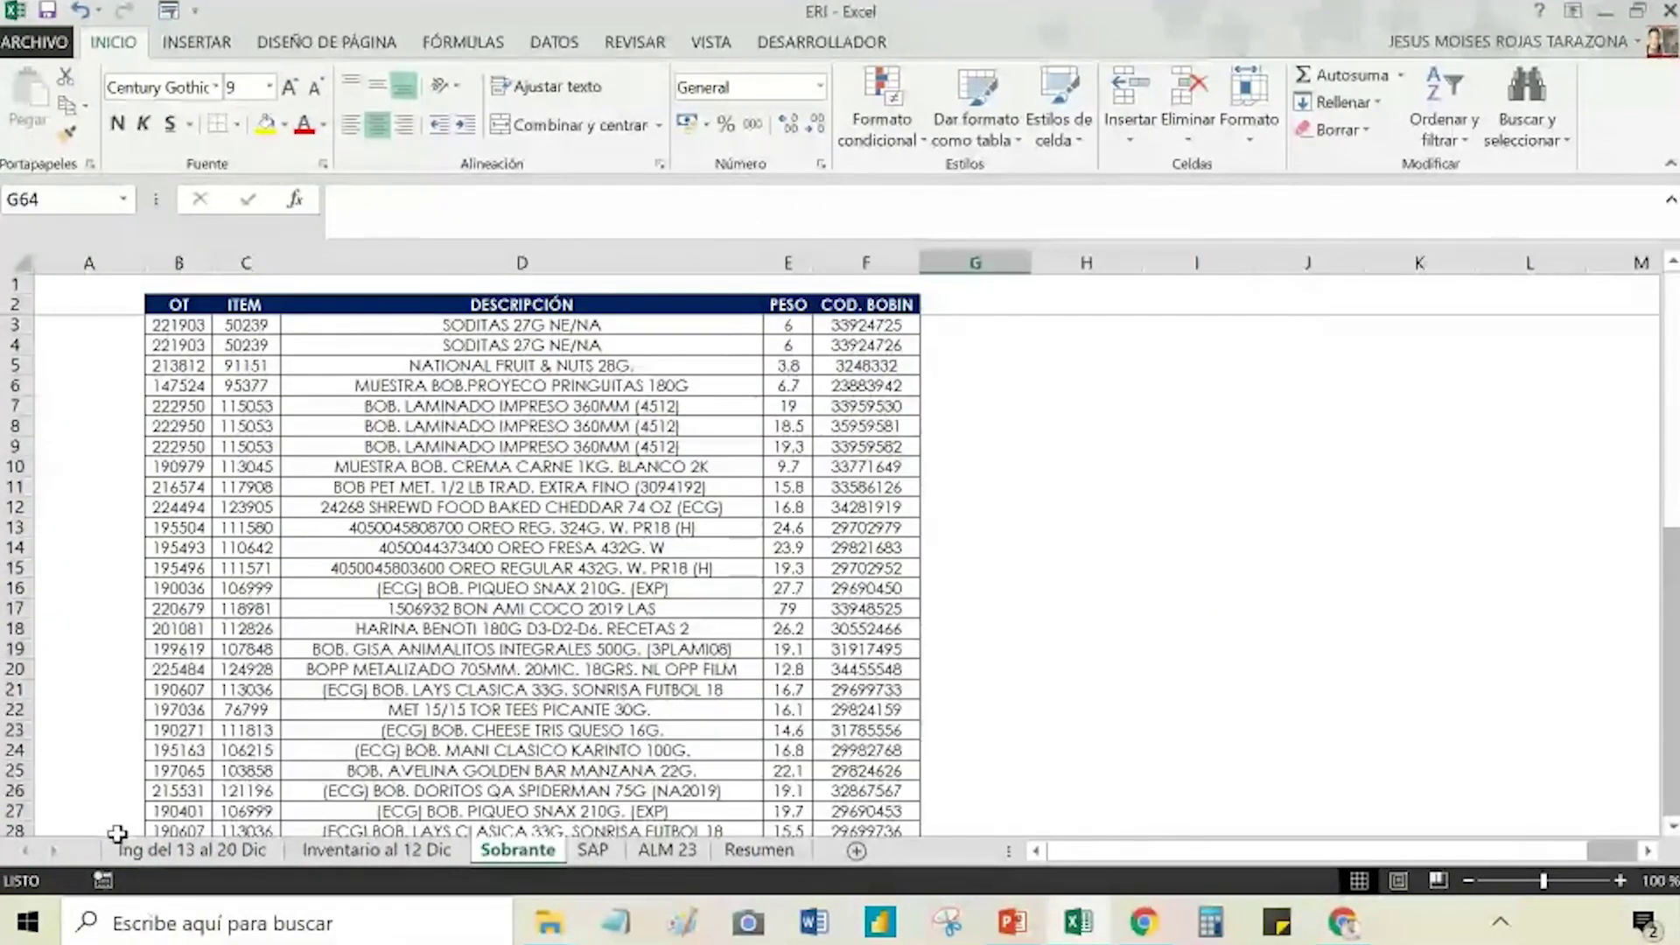
{"action": "key", "text": "ctrl+Page_Up"}
{"action": "key", "text": "ctrl+Page_Up"}
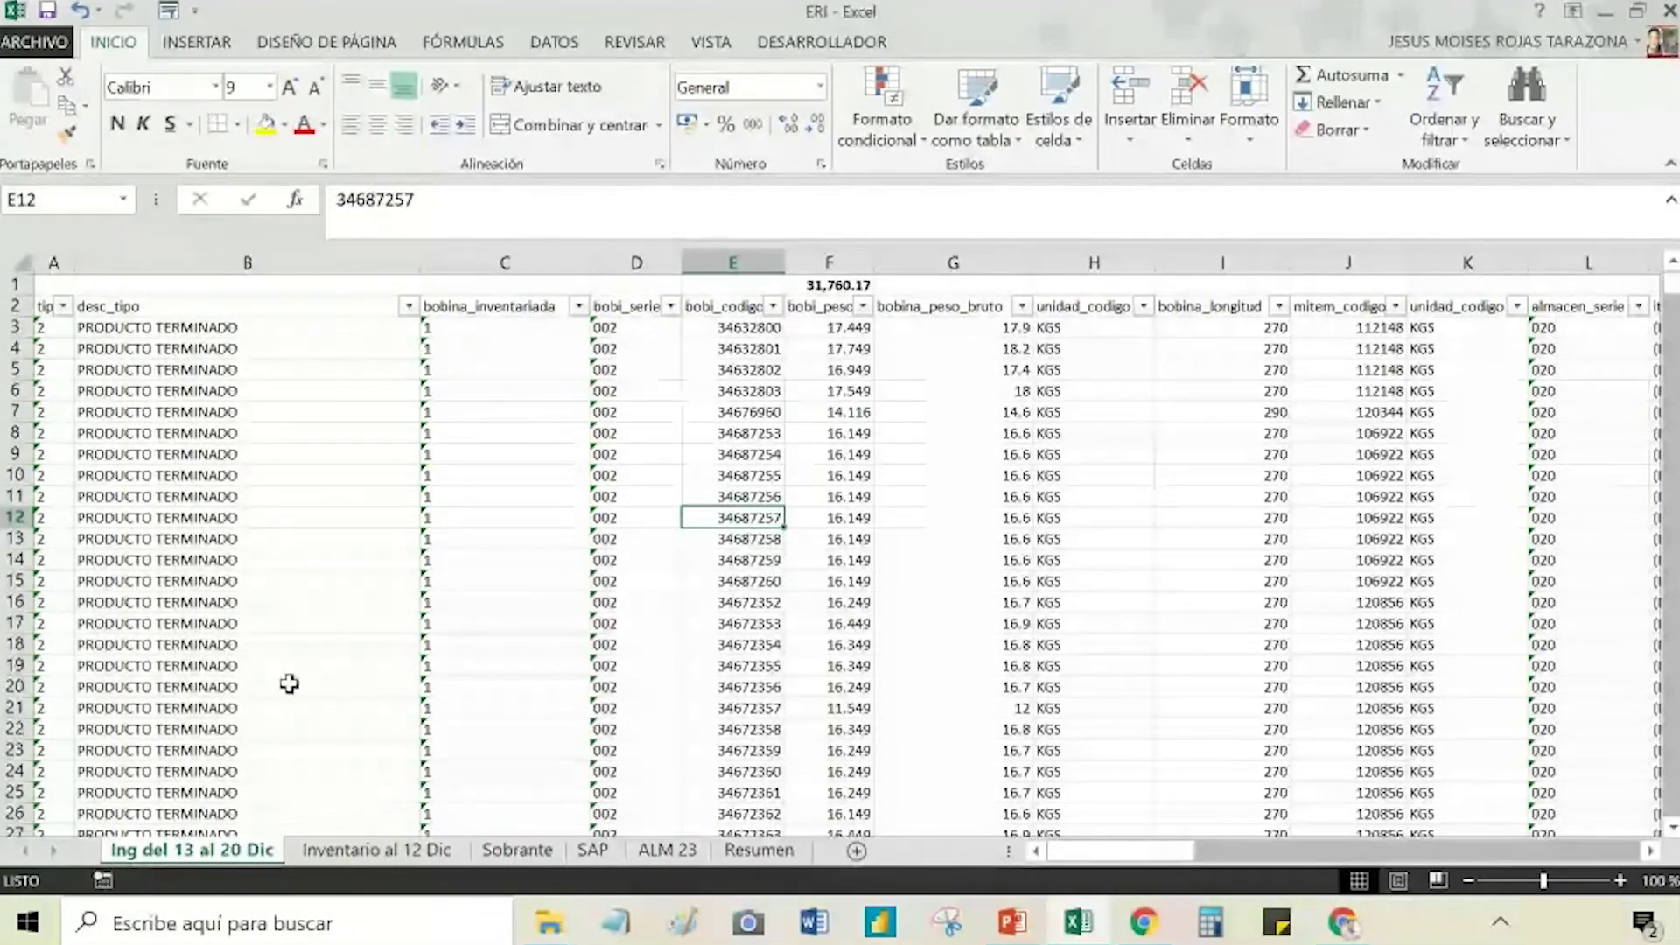
Step: Examine the Inventario al 12 Dic sheet, checking the Faltante entry in the Datos column and the bobi_codigo reel codes
{"action": "left_click", "coordinate": [348, 850]}
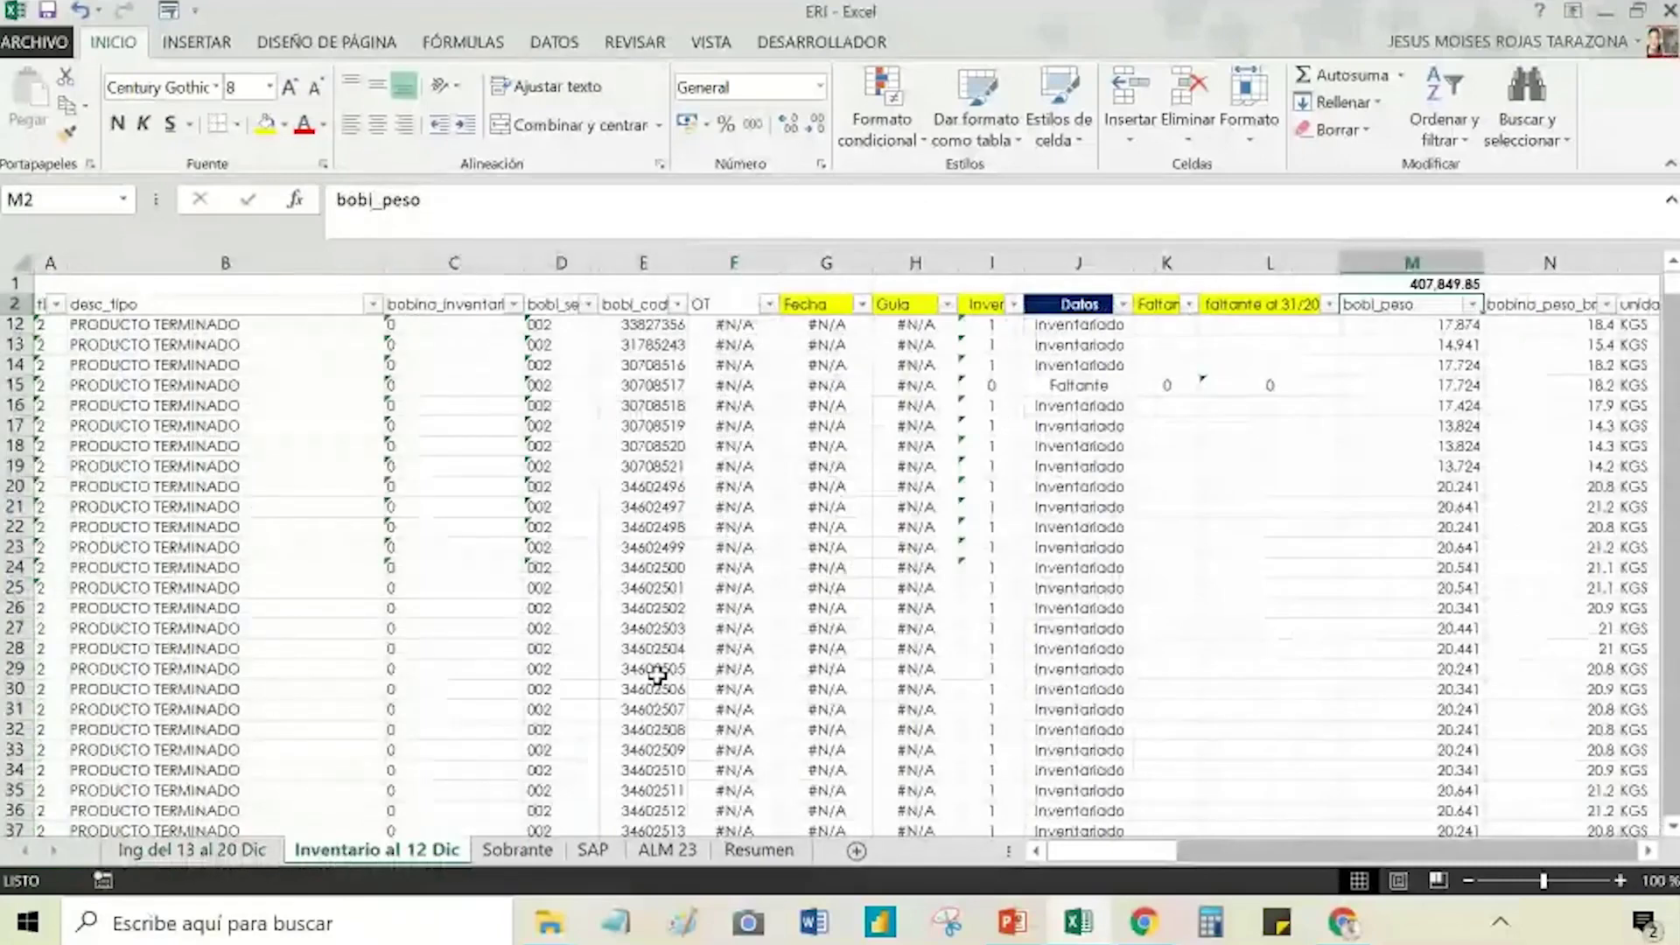
{"action": "left_click", "coordinate": [1079, 386]}
{"action": "scroll", "coordinate": [817, 473], "scroll_direction": "down", "scroll_amount": 3}
{"action": "scroll", "coordinate": [823, 490], "scroll_direction": "up", "scroll_amount": 6}
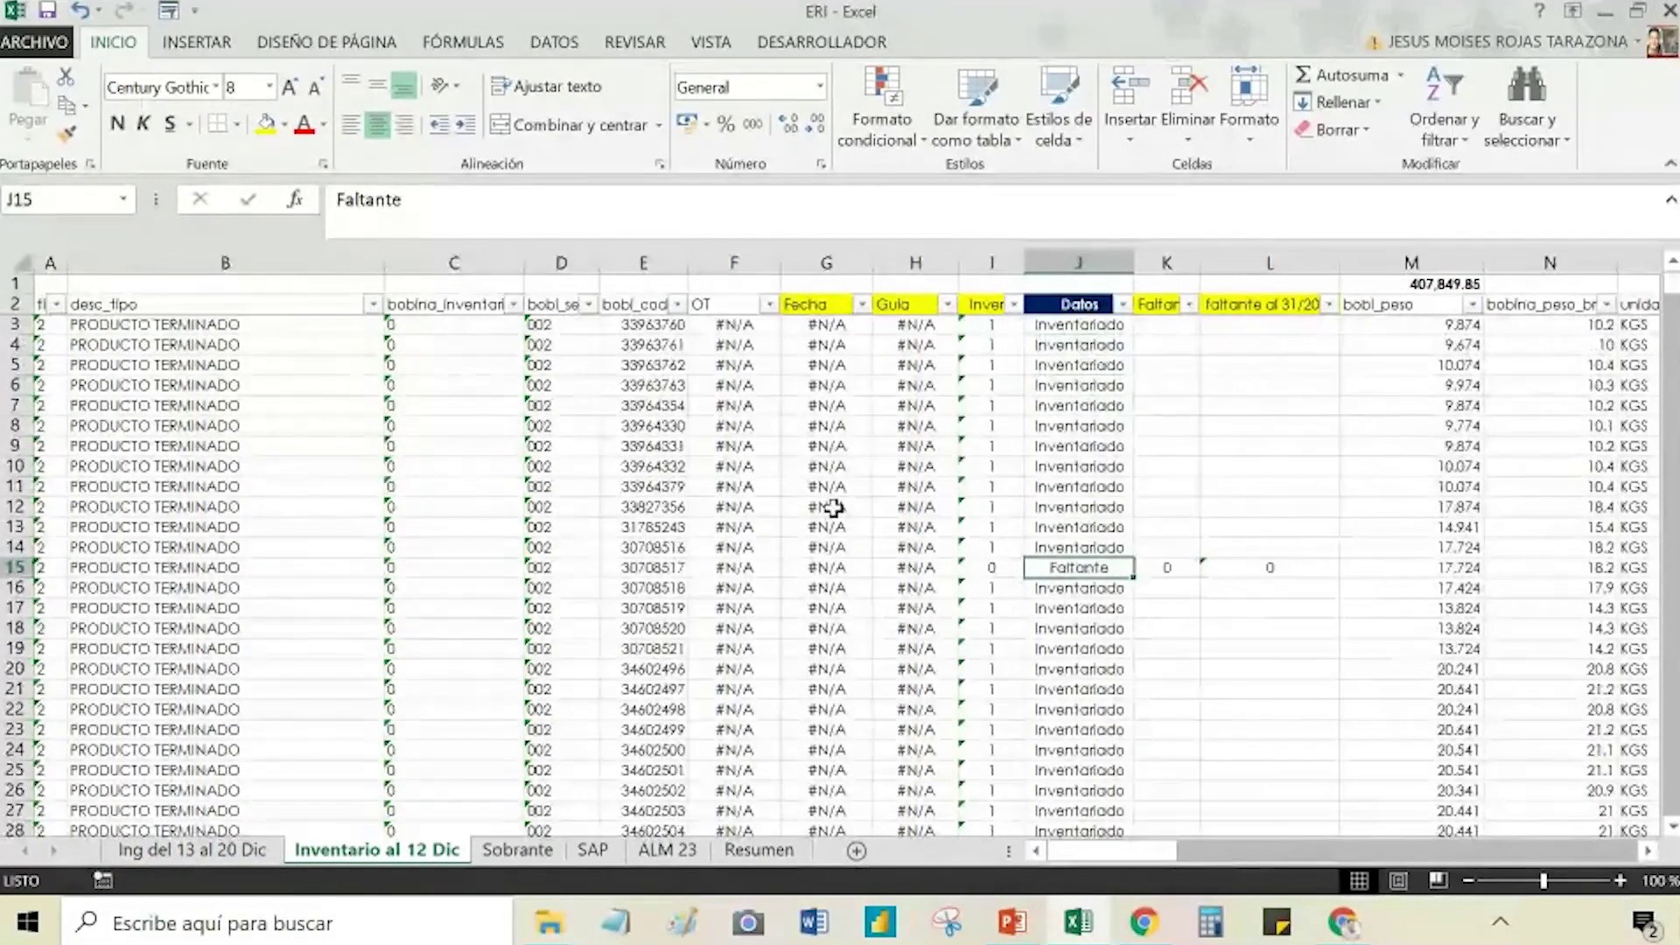
{"action": "left_click", "coordinate": [643, 324]}
{"action": "left_click", "coordinate": [644, 305]}
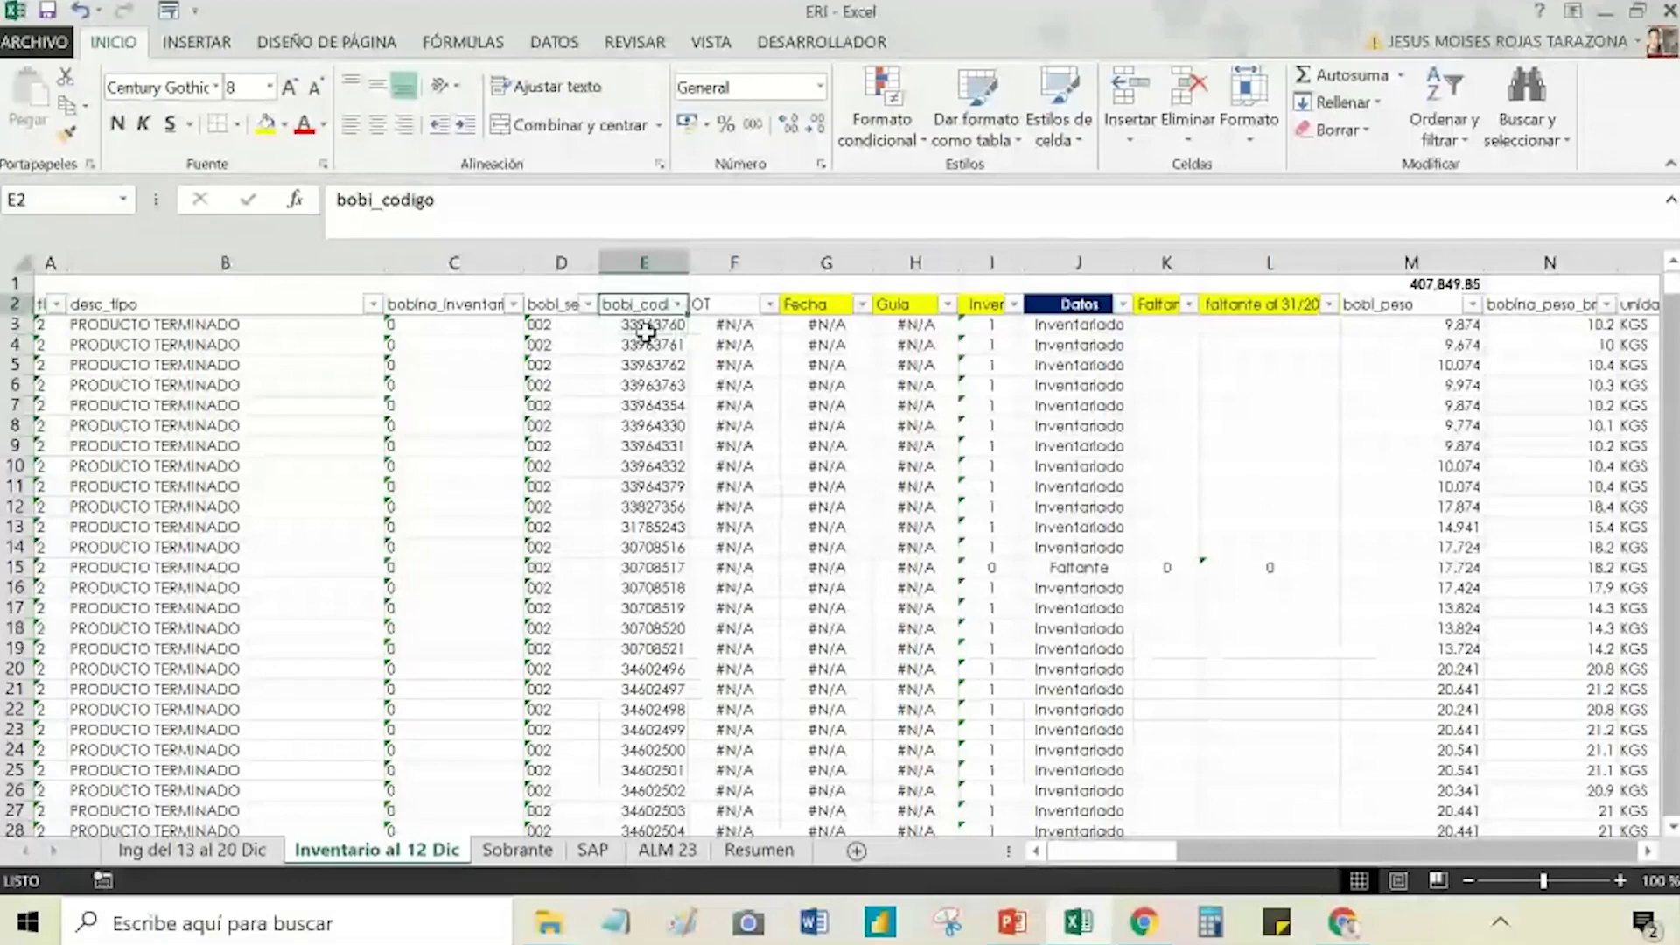
{"action": "left_click", "coordinate": [645, 325]}
{"action": "left_click", "coordinate": [652, 446]}
{"action": "left_click", "coordinate": [652, 485]}
Step: Review the Sobrante list, the Peso Neto total in F5 of the SAP sheet, and the ALM 23 sheet
{"action": "left_click", "coordinate": [541, 853]}
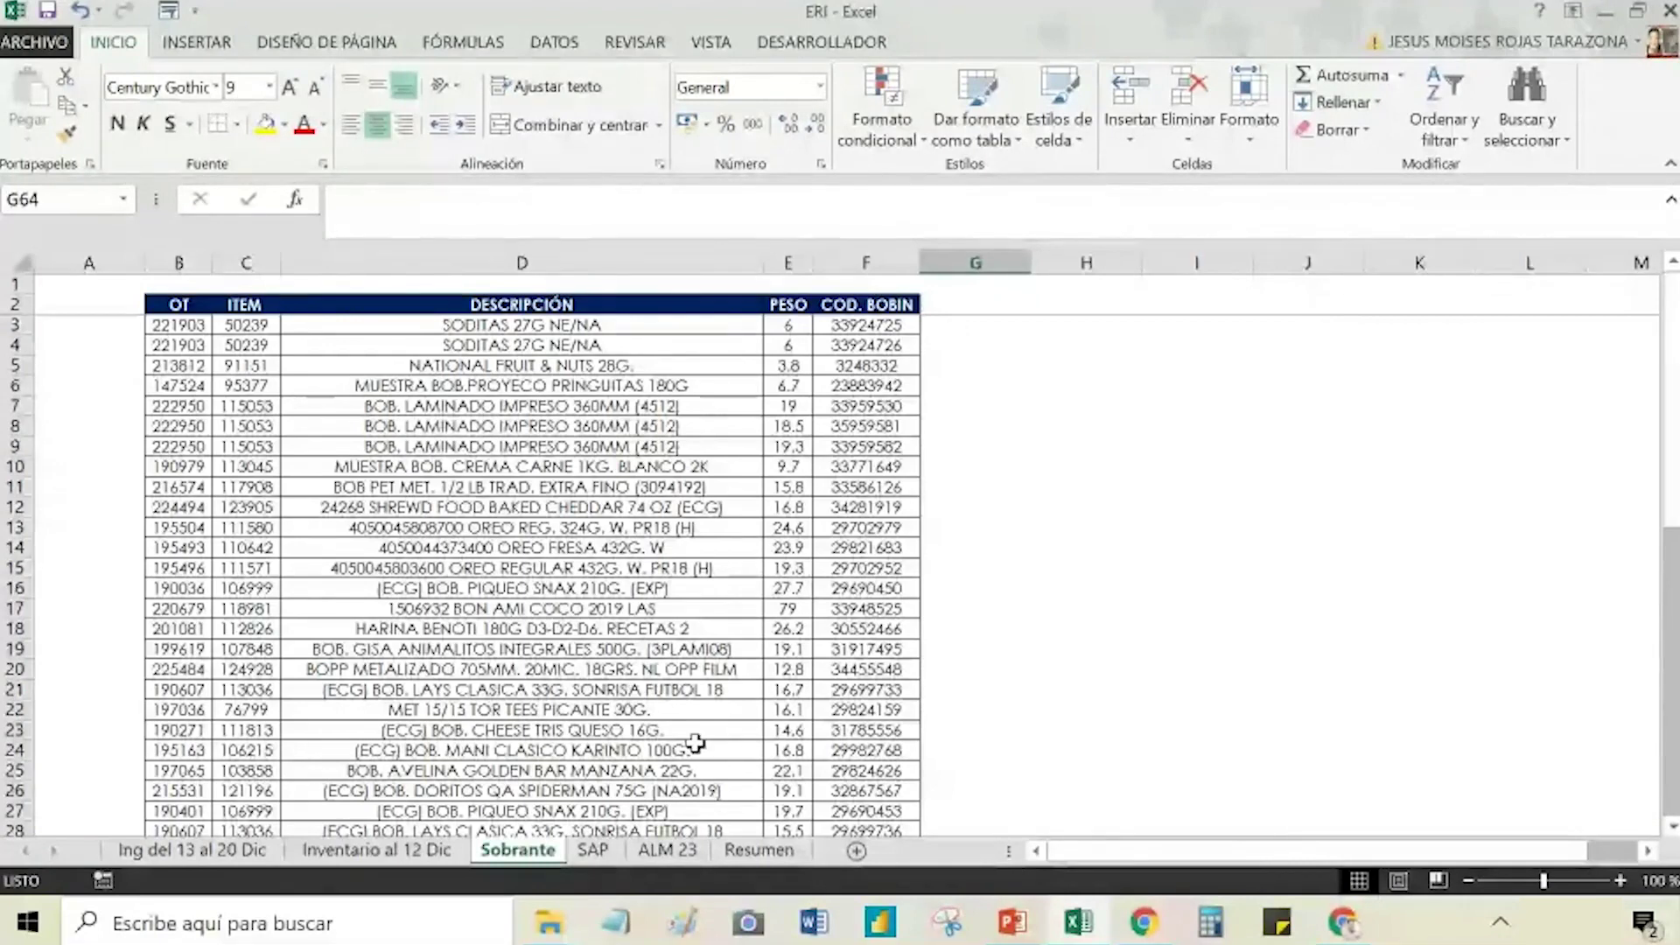
{"action": "left_click", "coordinate": [593, 850]}
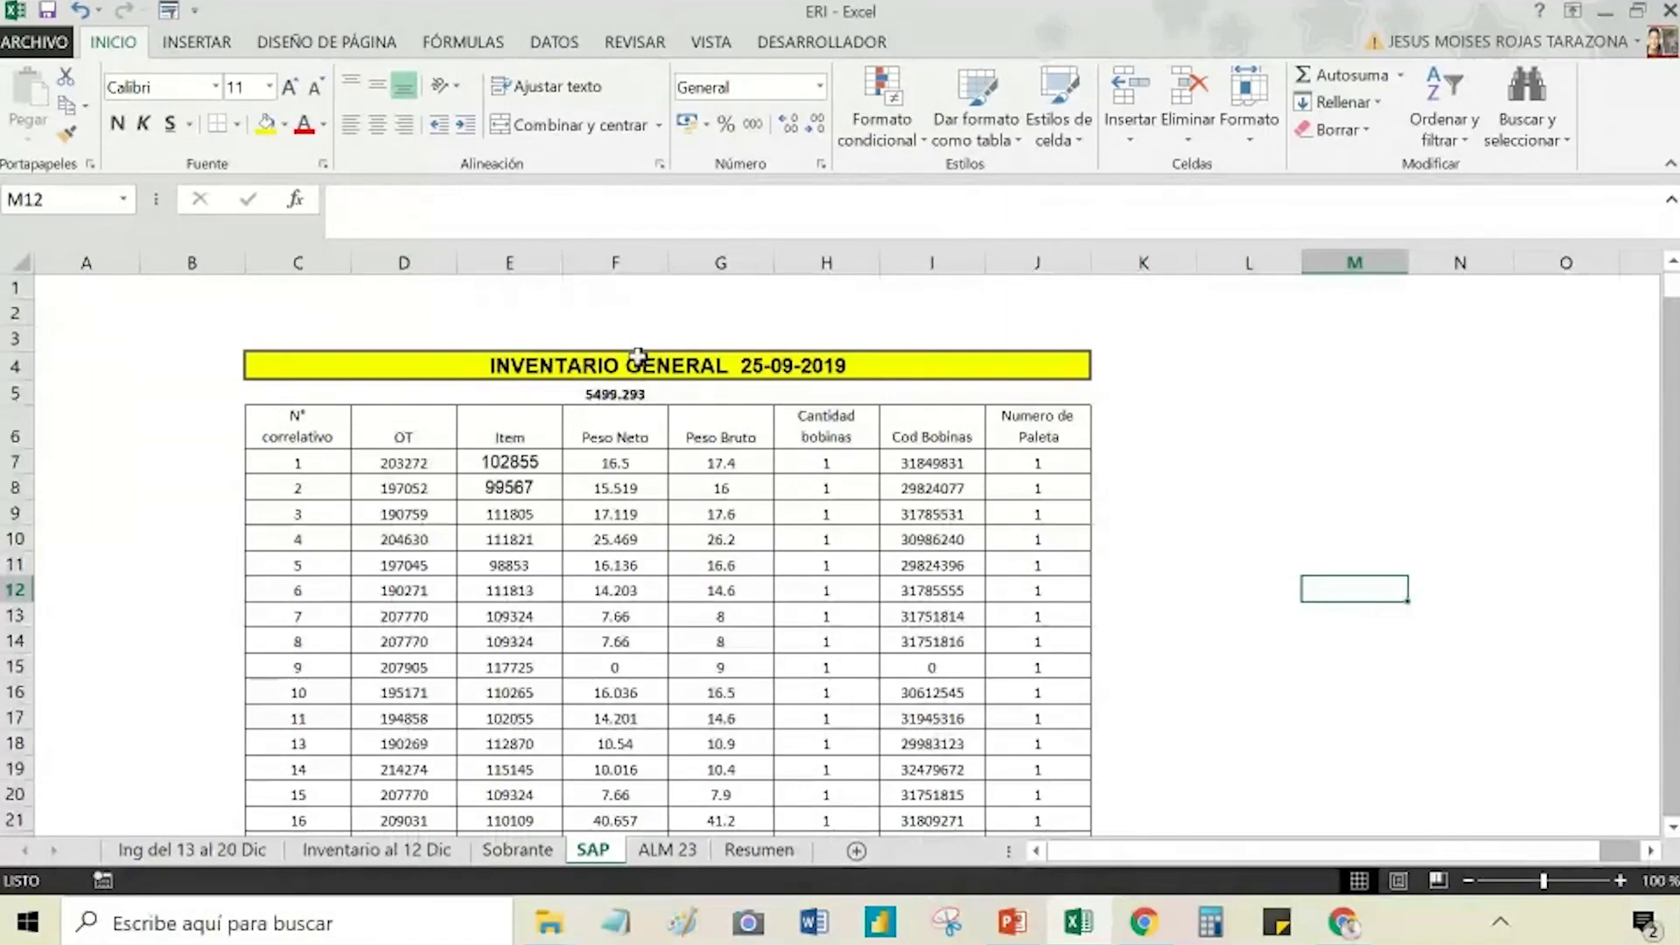
{"action": "left_click", "coordinate": [604, 396]}
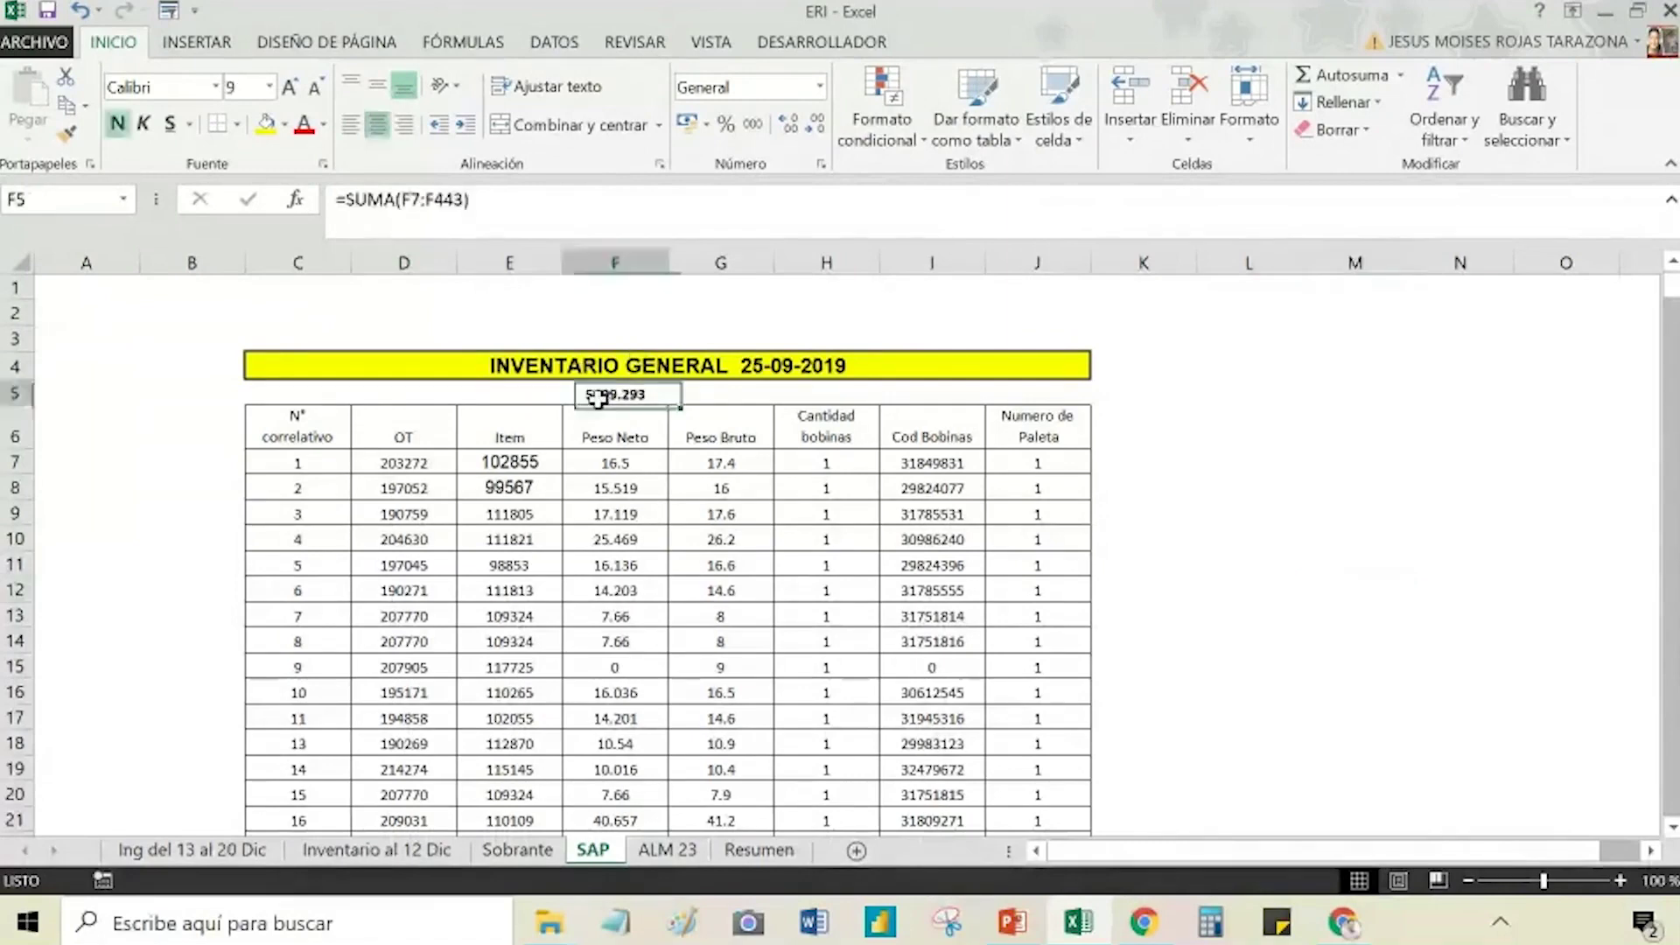
{"action": "left_click", "coordinate": [667, 850]}
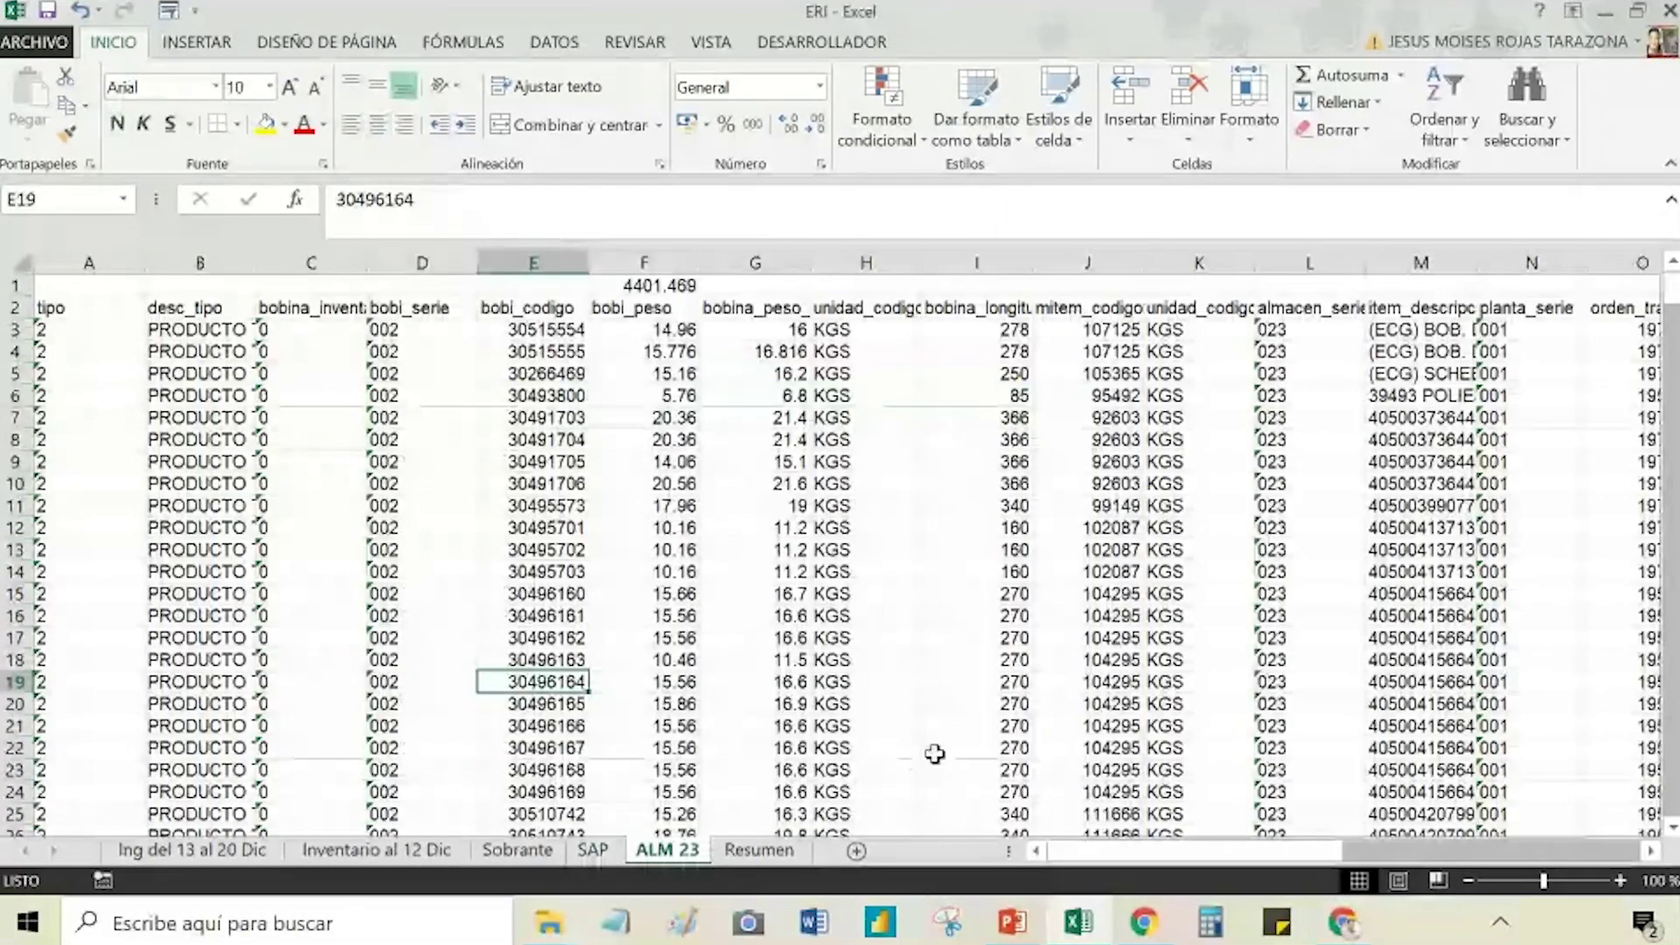
Step: Examine the Resumen sheet's inventory report, checking its title, the Stock al corte value and the Fecha and Inventariado rows
{"action": "key", "text": "ctrl+Page_Down"}
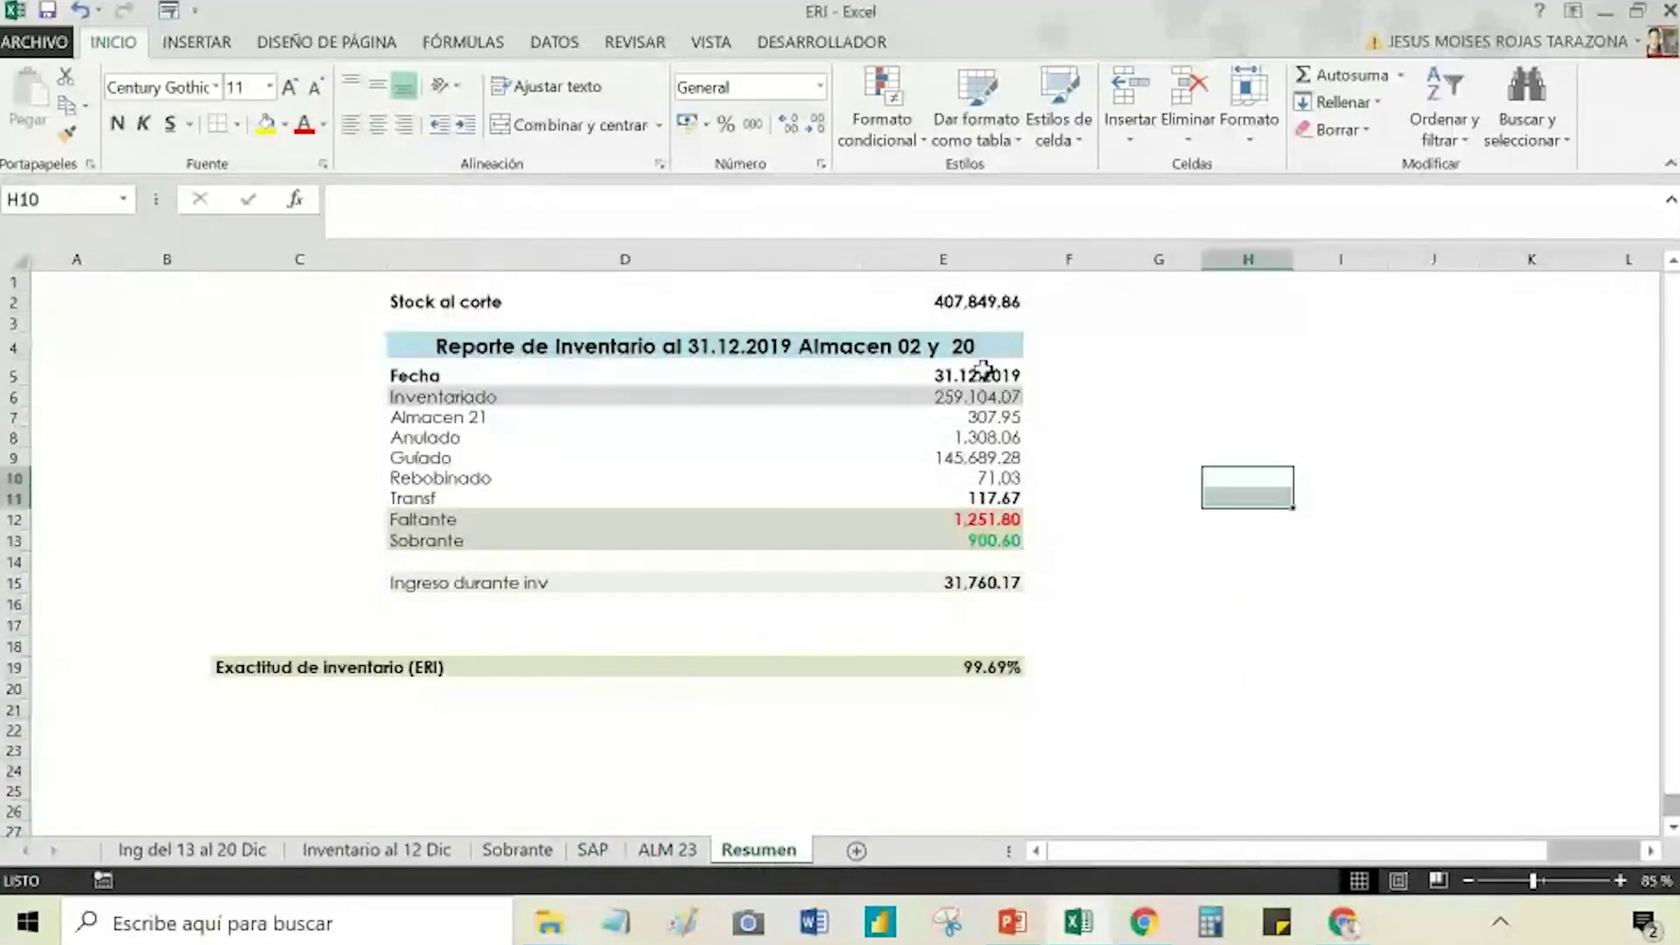
{"action": "left_click", "coordinate": [581, 348]}
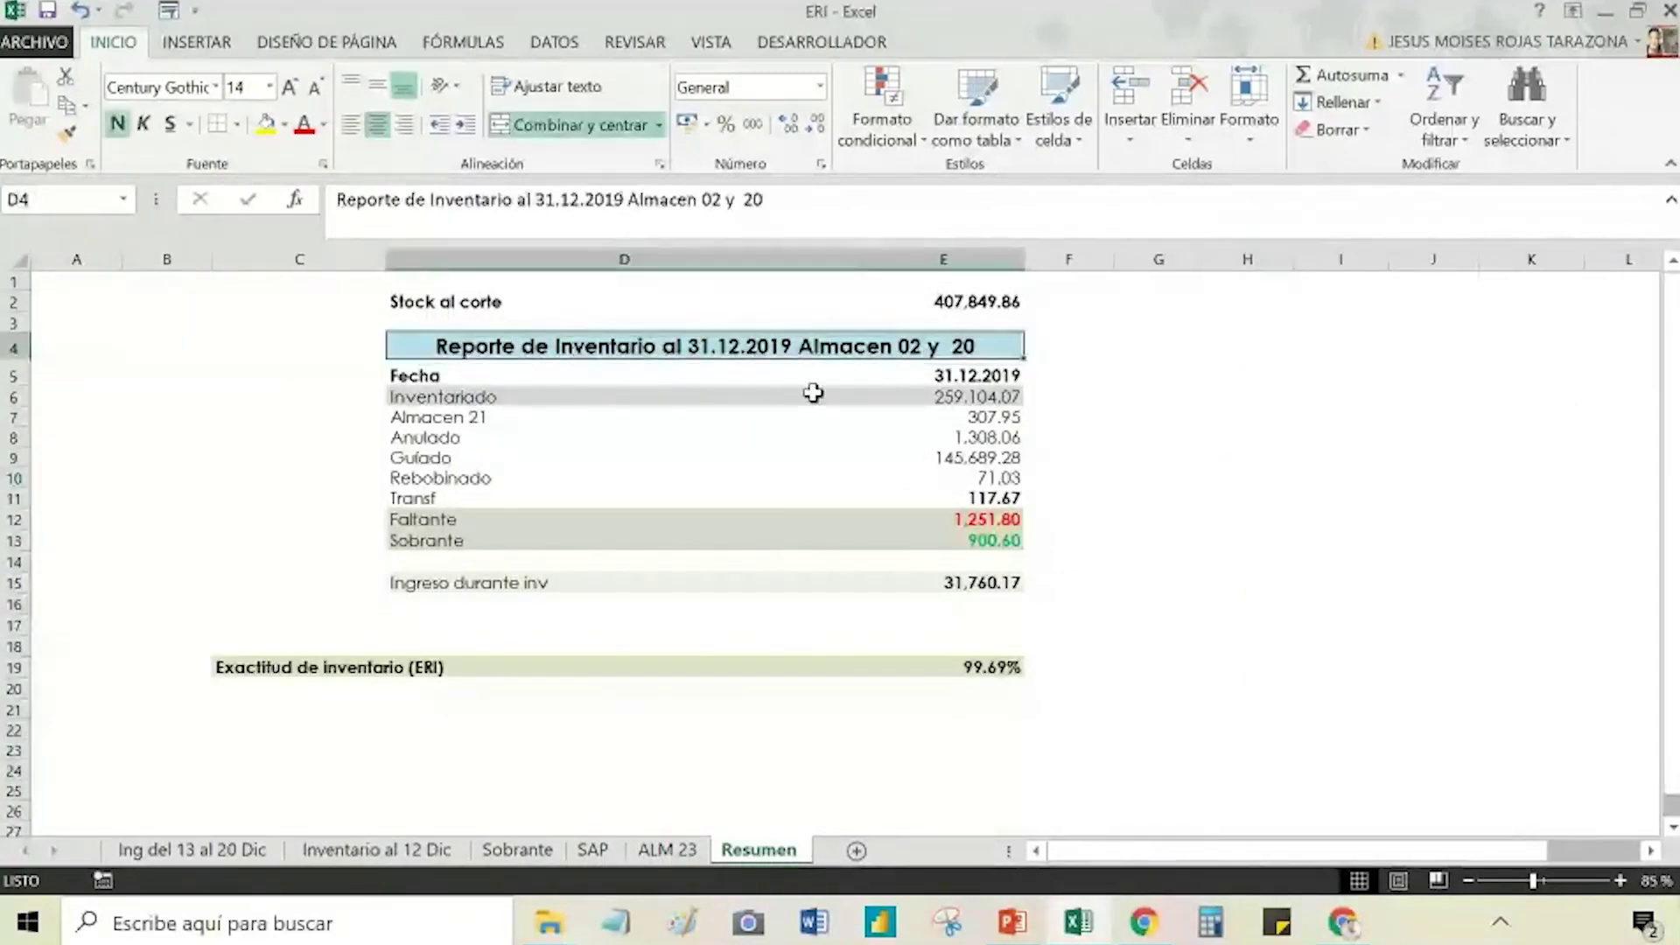
{"action": "left_click", "coordinate": [717, 322]}
{"action": "left_click", "coordinate": [942, 301]}
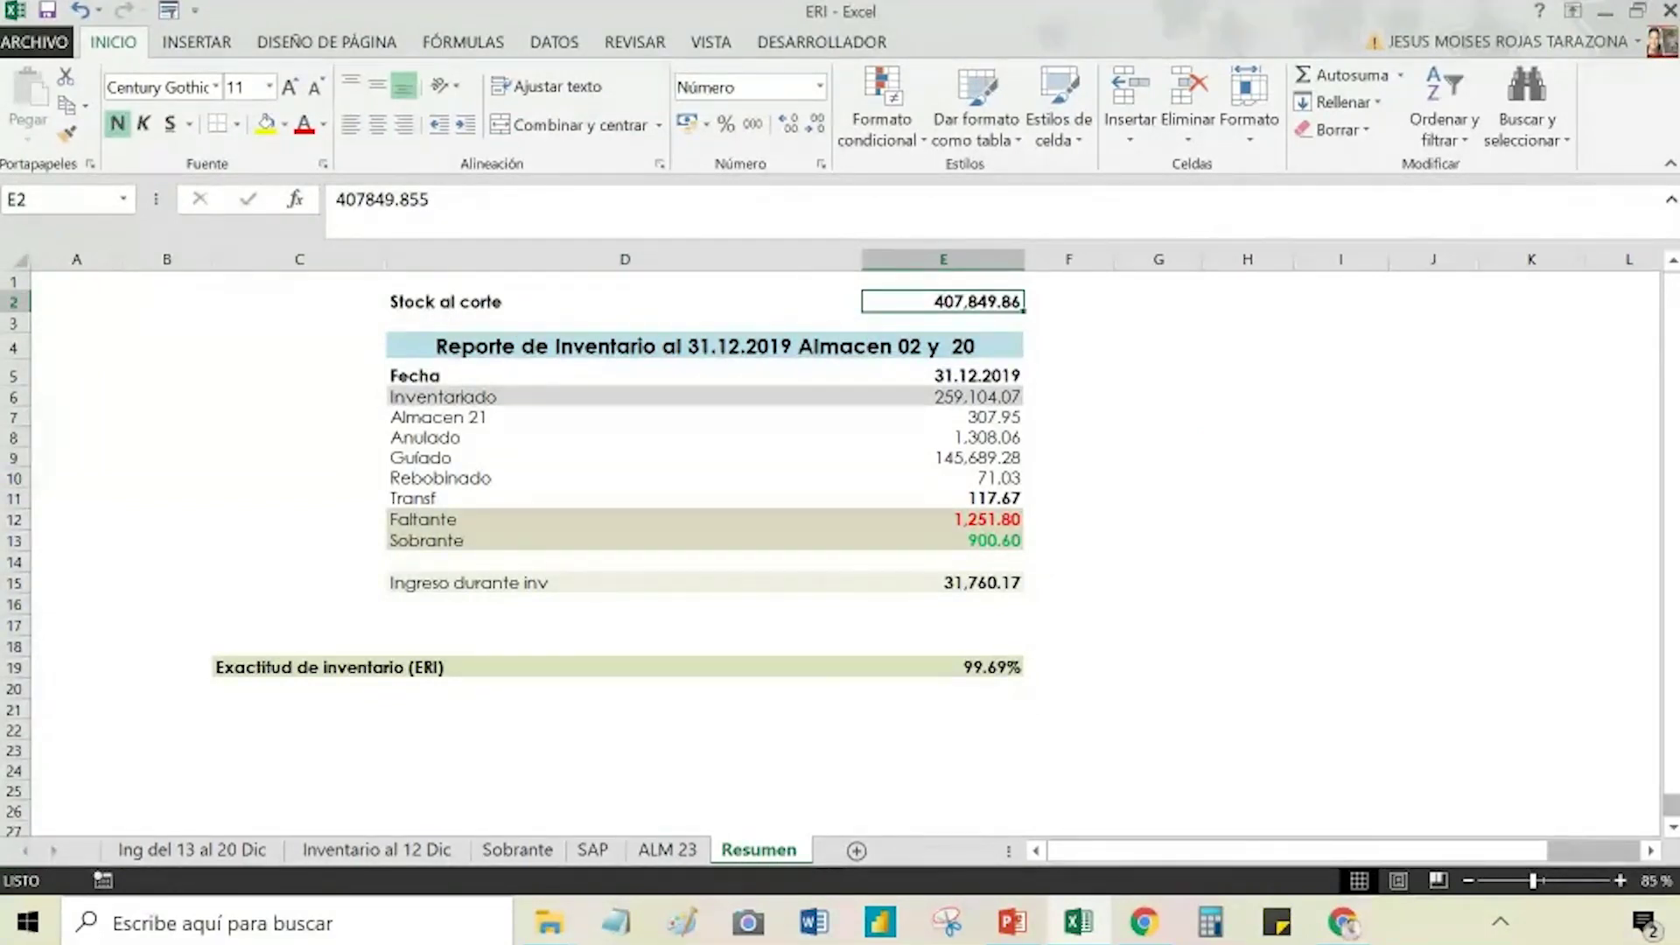
{"action": "left_click", "coordinate": [768, 348]}
{"action": "left_click", "coordinate": [638, 372]}
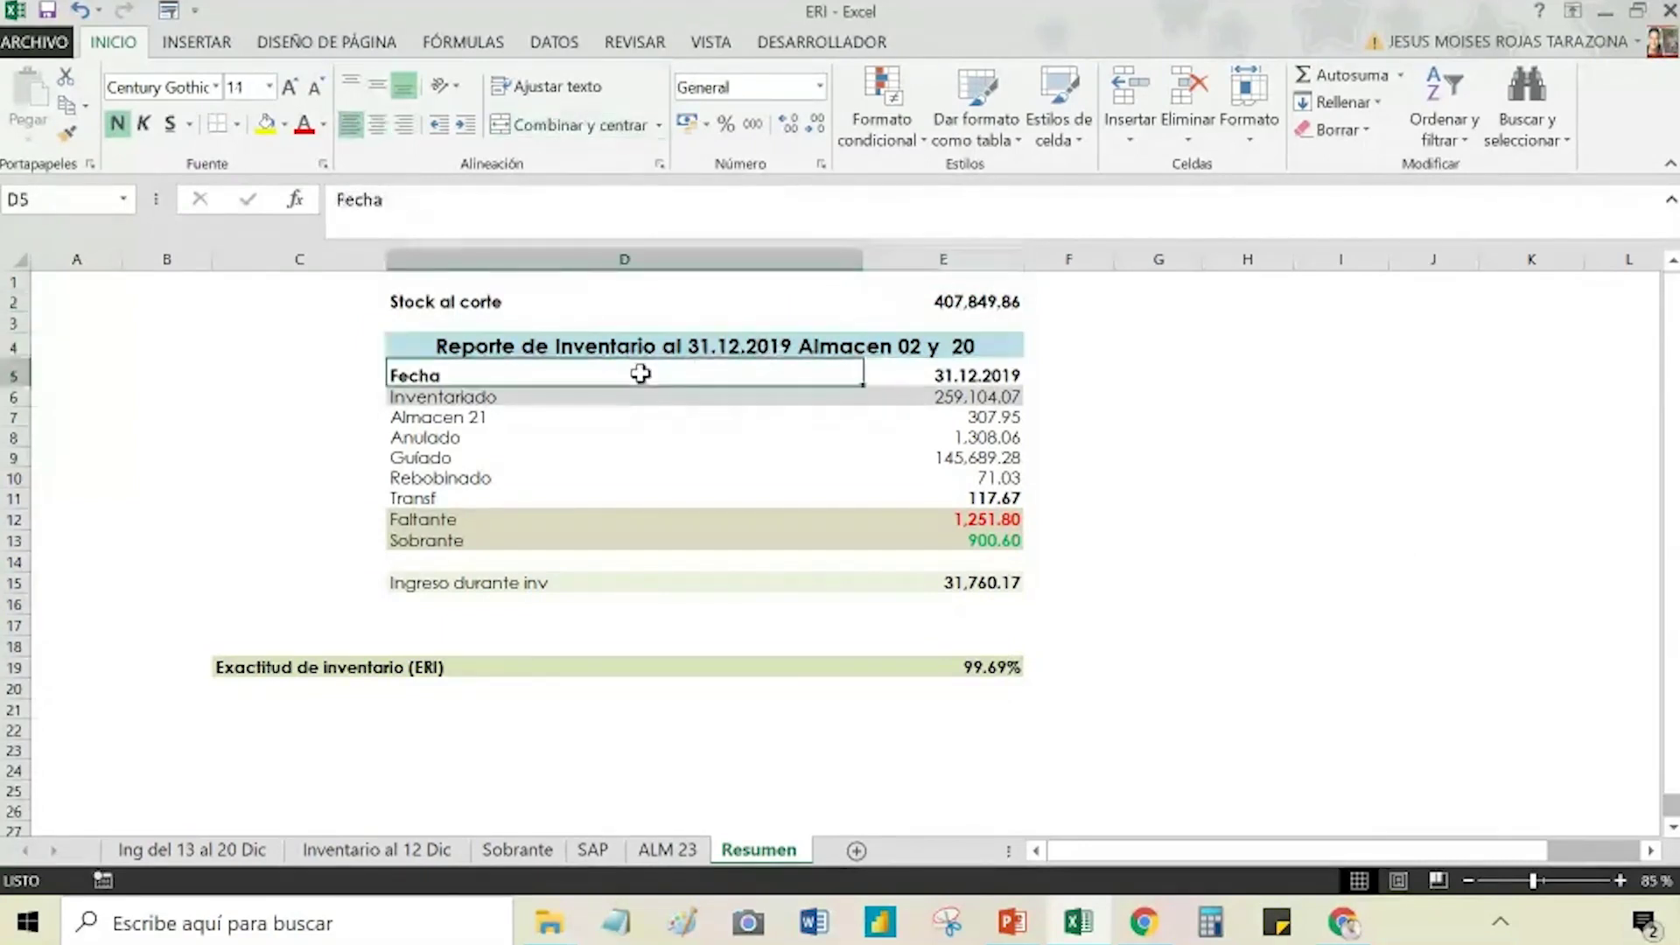
{"action": "left_click", "coordinate": [564, 397]}
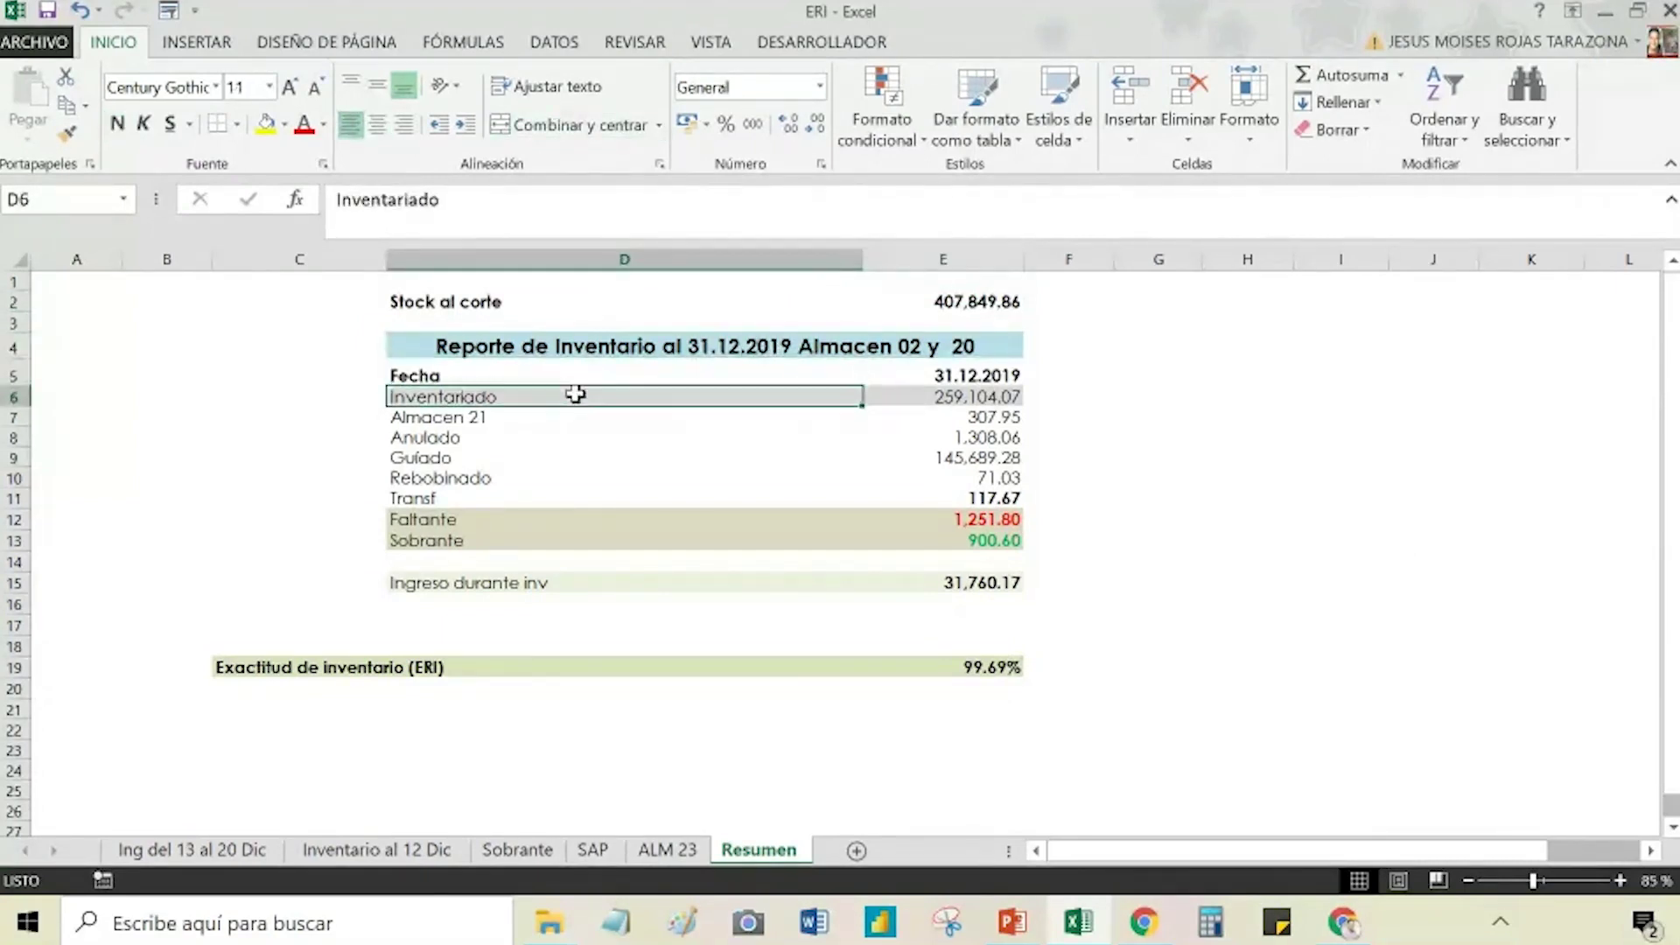
{"action": "left_click", "coordinate": [938, 397]}
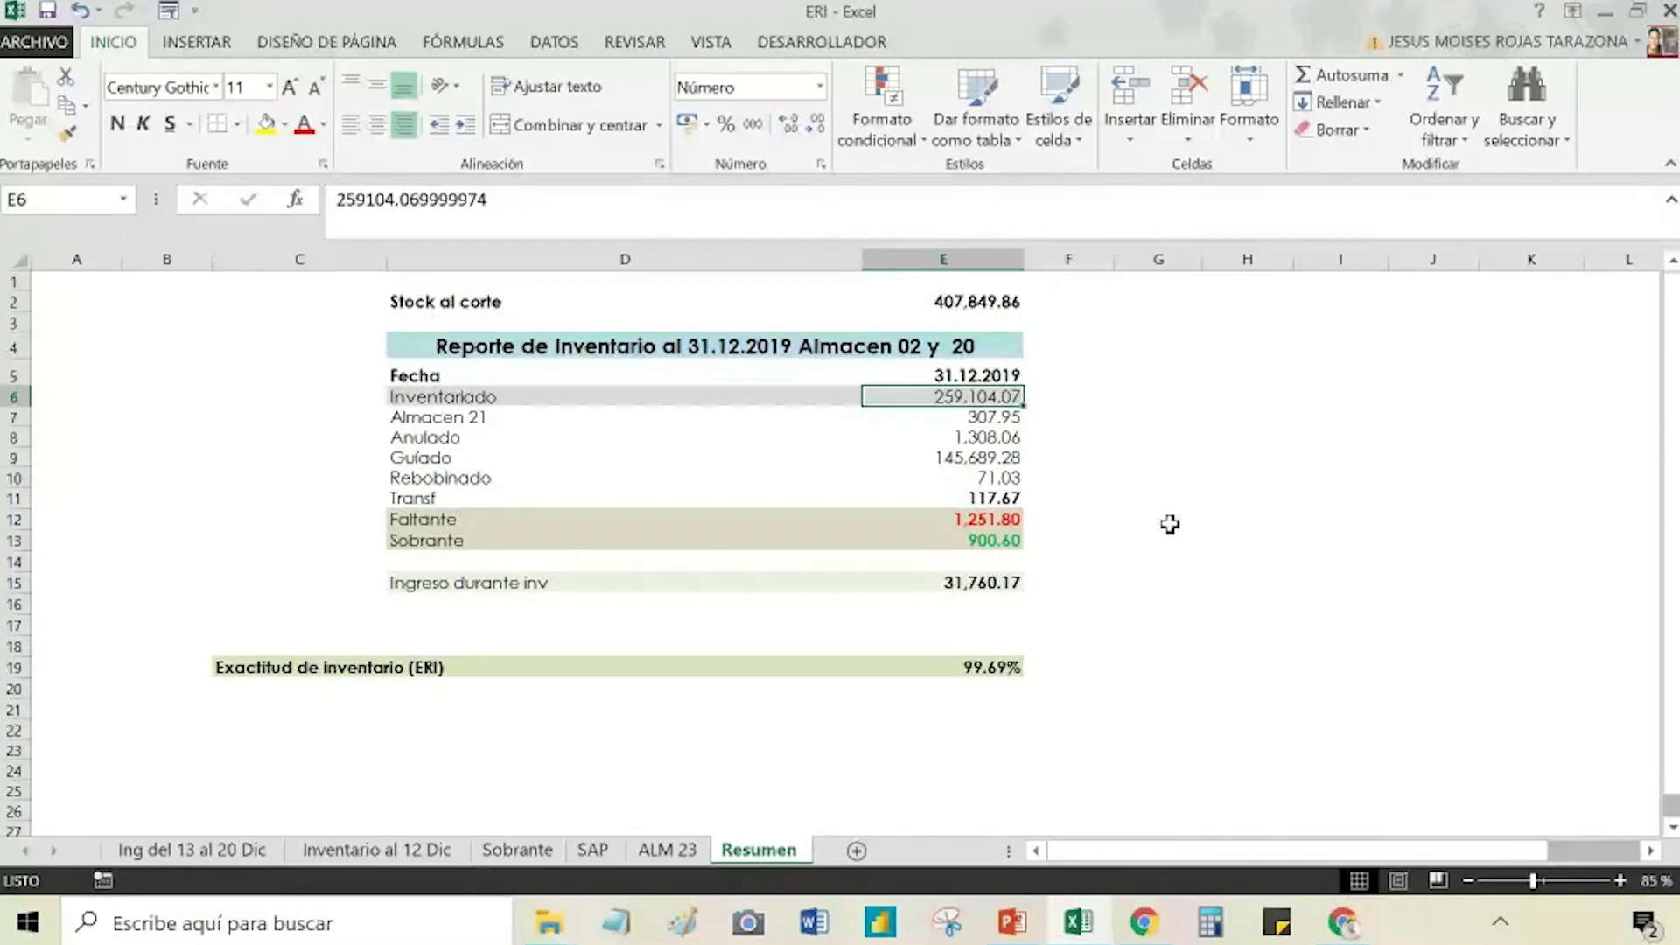
Step: Examine the Almacen 21 and Anulado rows of the Resumen inventory report together with their values
{"action": "left_click", "coordinate": [557, 417]}
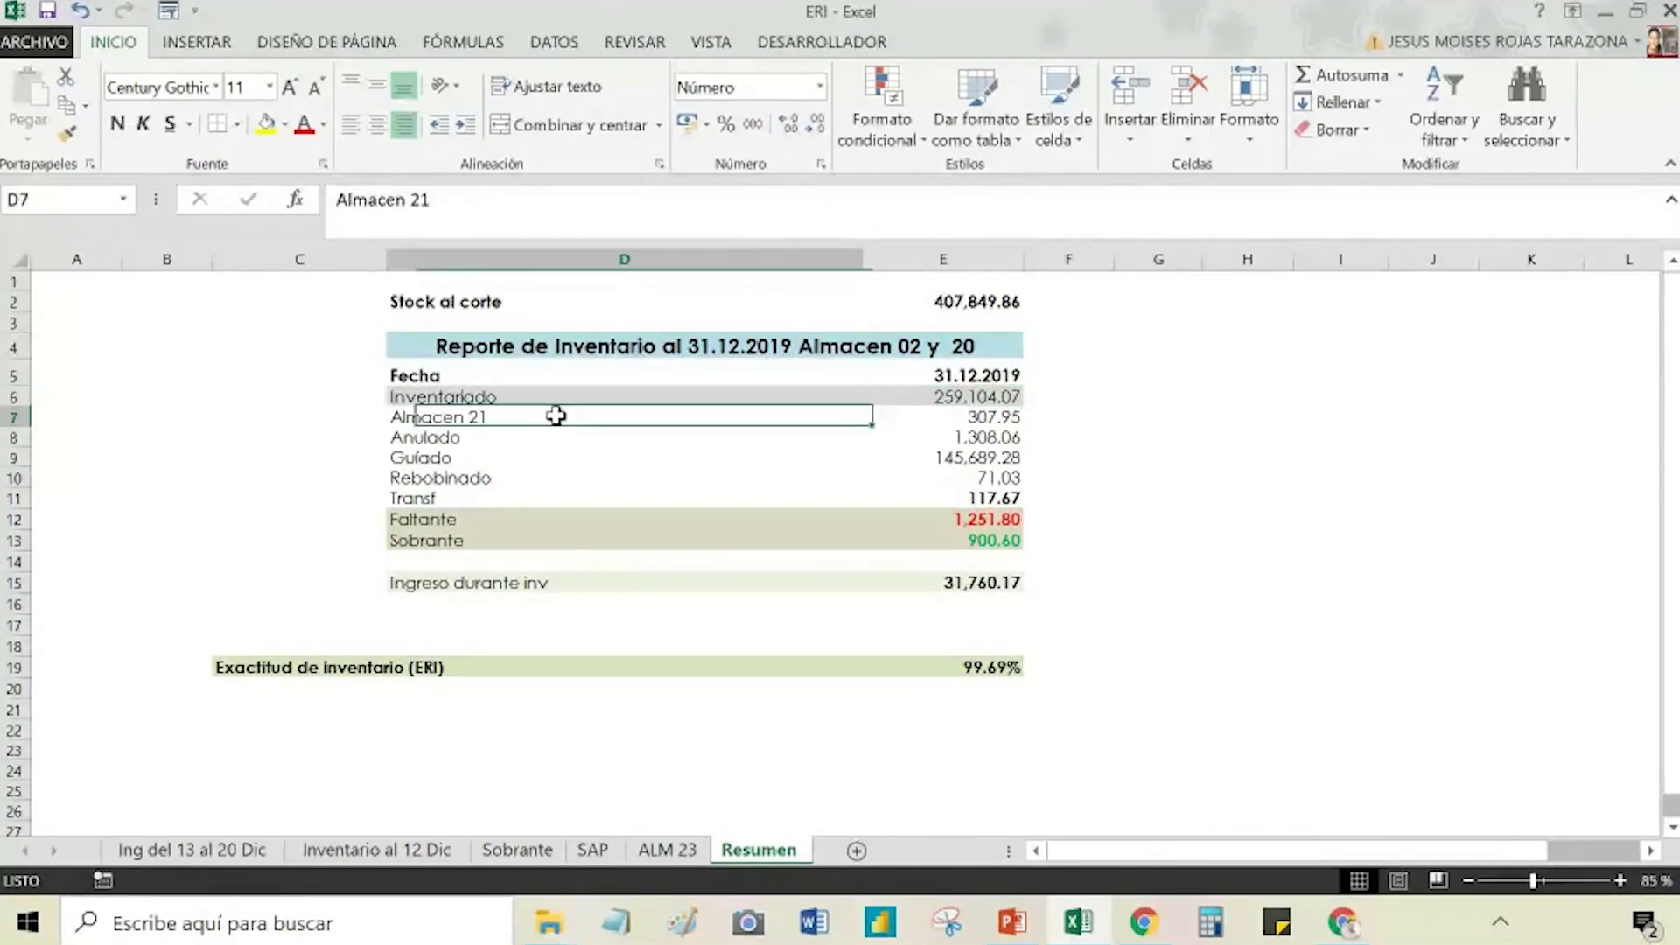
{"action": "left_click", "coordinate": [988, 419]}
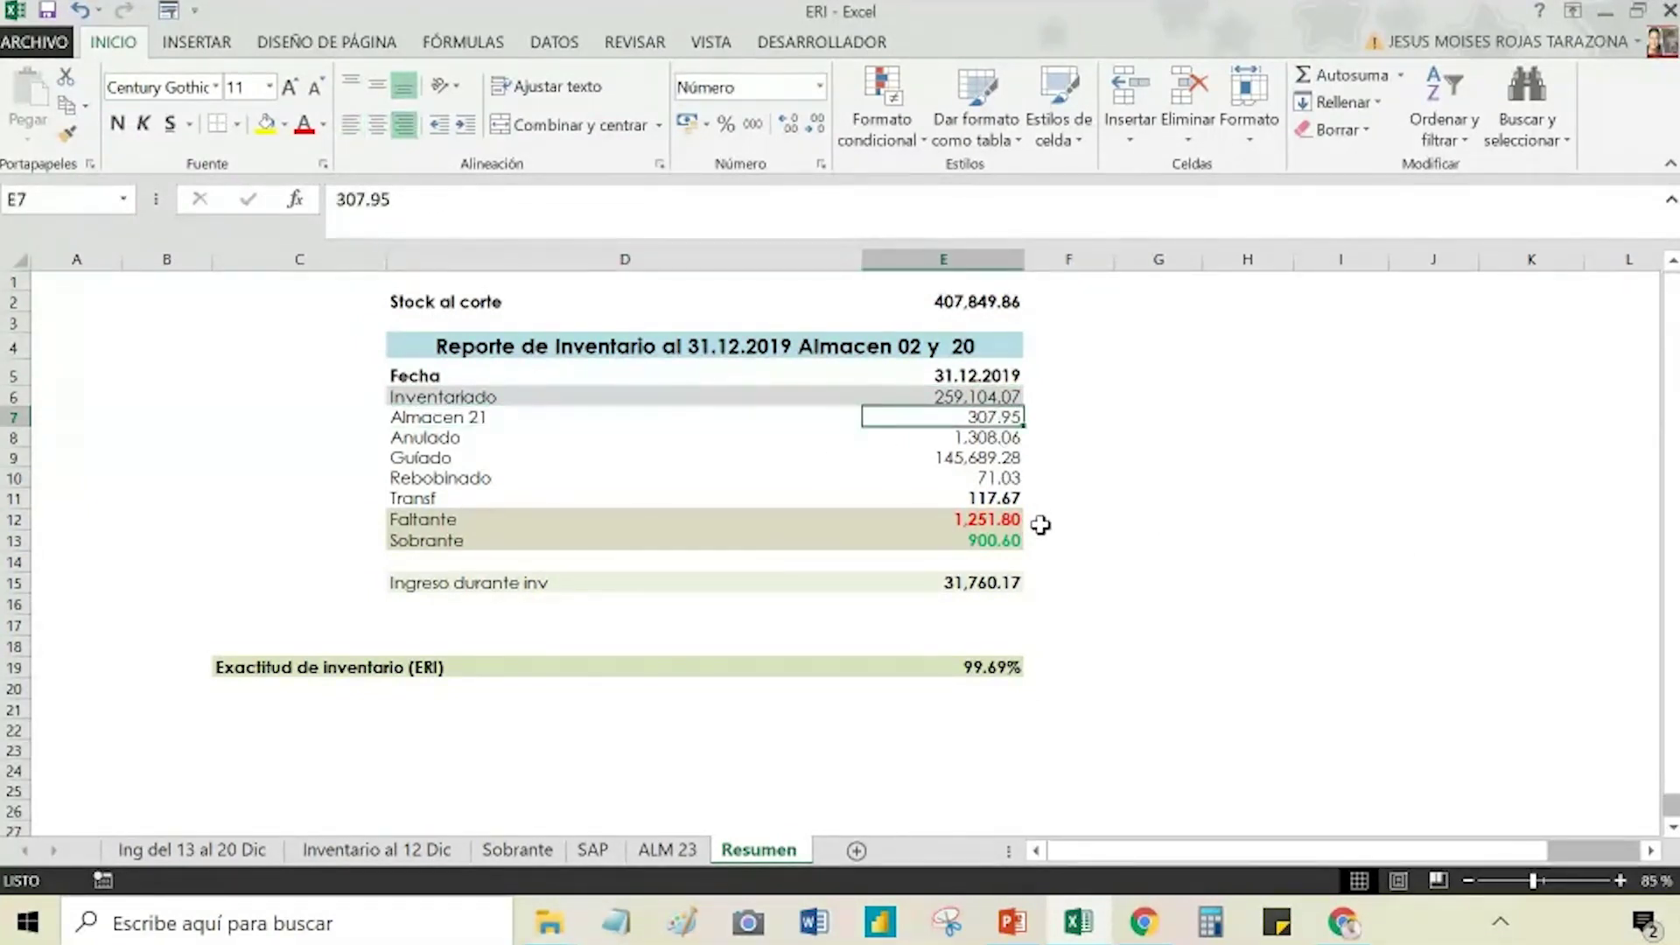
{"action": "left_click", "coordinate": [503, 415]}
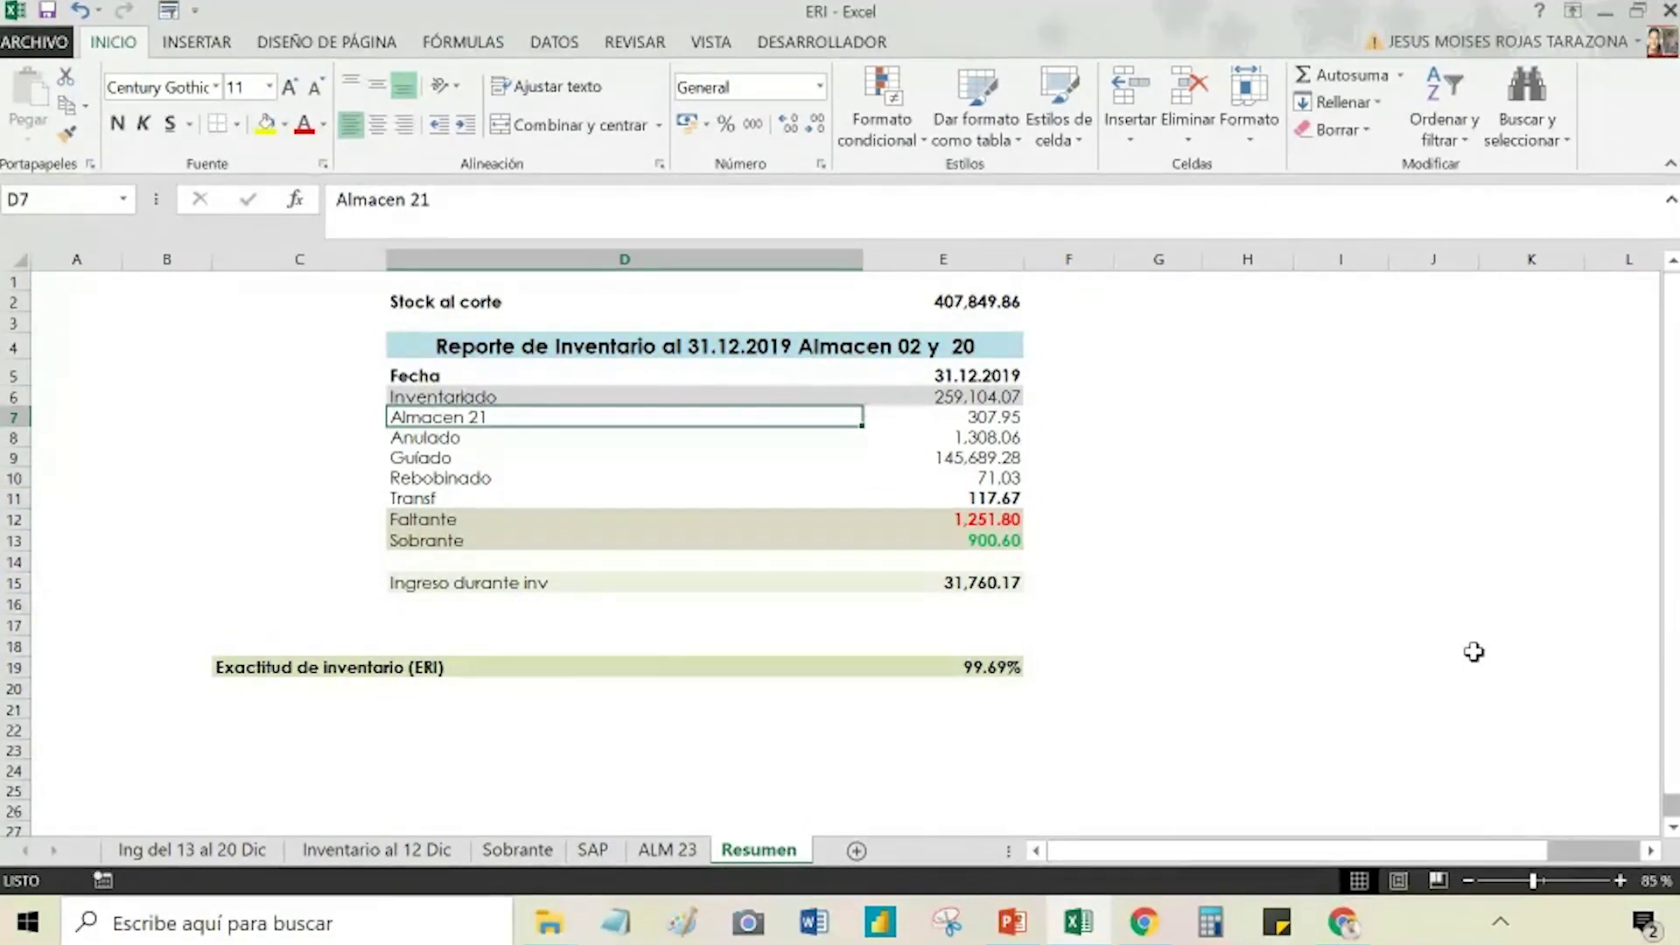
{"action": "key", "text": "Down"}
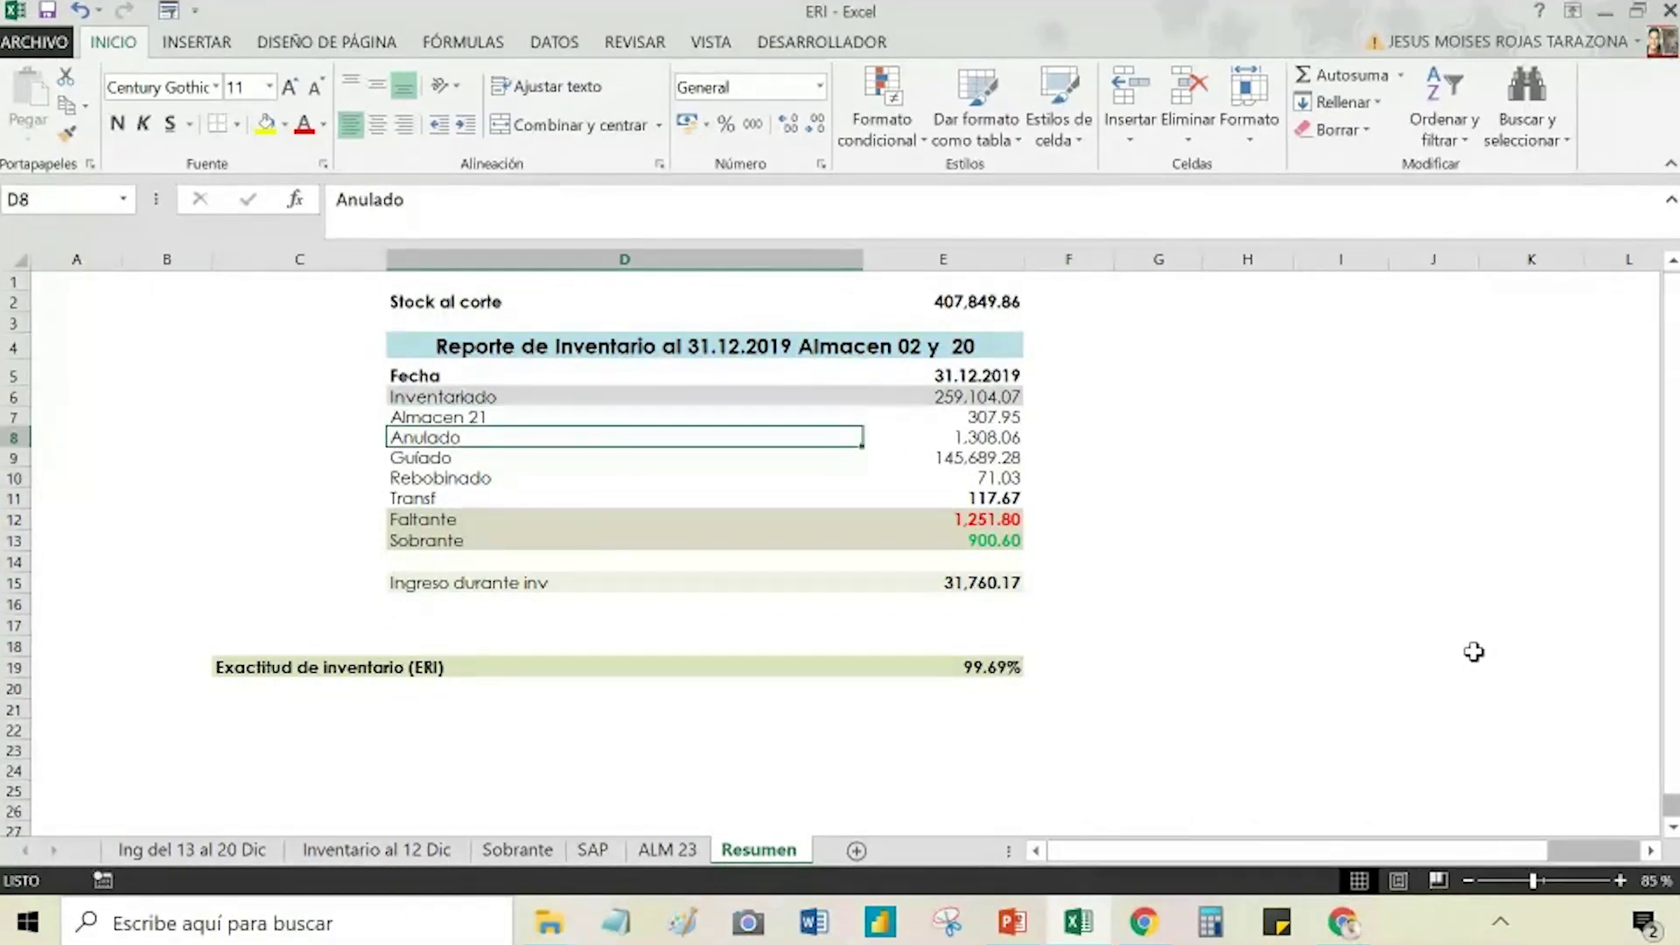
{"action": "key", "text": "Right"}
{"action": "key", "text": "Right"}
{"action": "key", "text": "Left"}
{"action": "key", "text": "Left"}
{"action": "key", "text": "Right"}
{"action": "key", "text": "Left"}
{"action": "key", "text": "Right"}
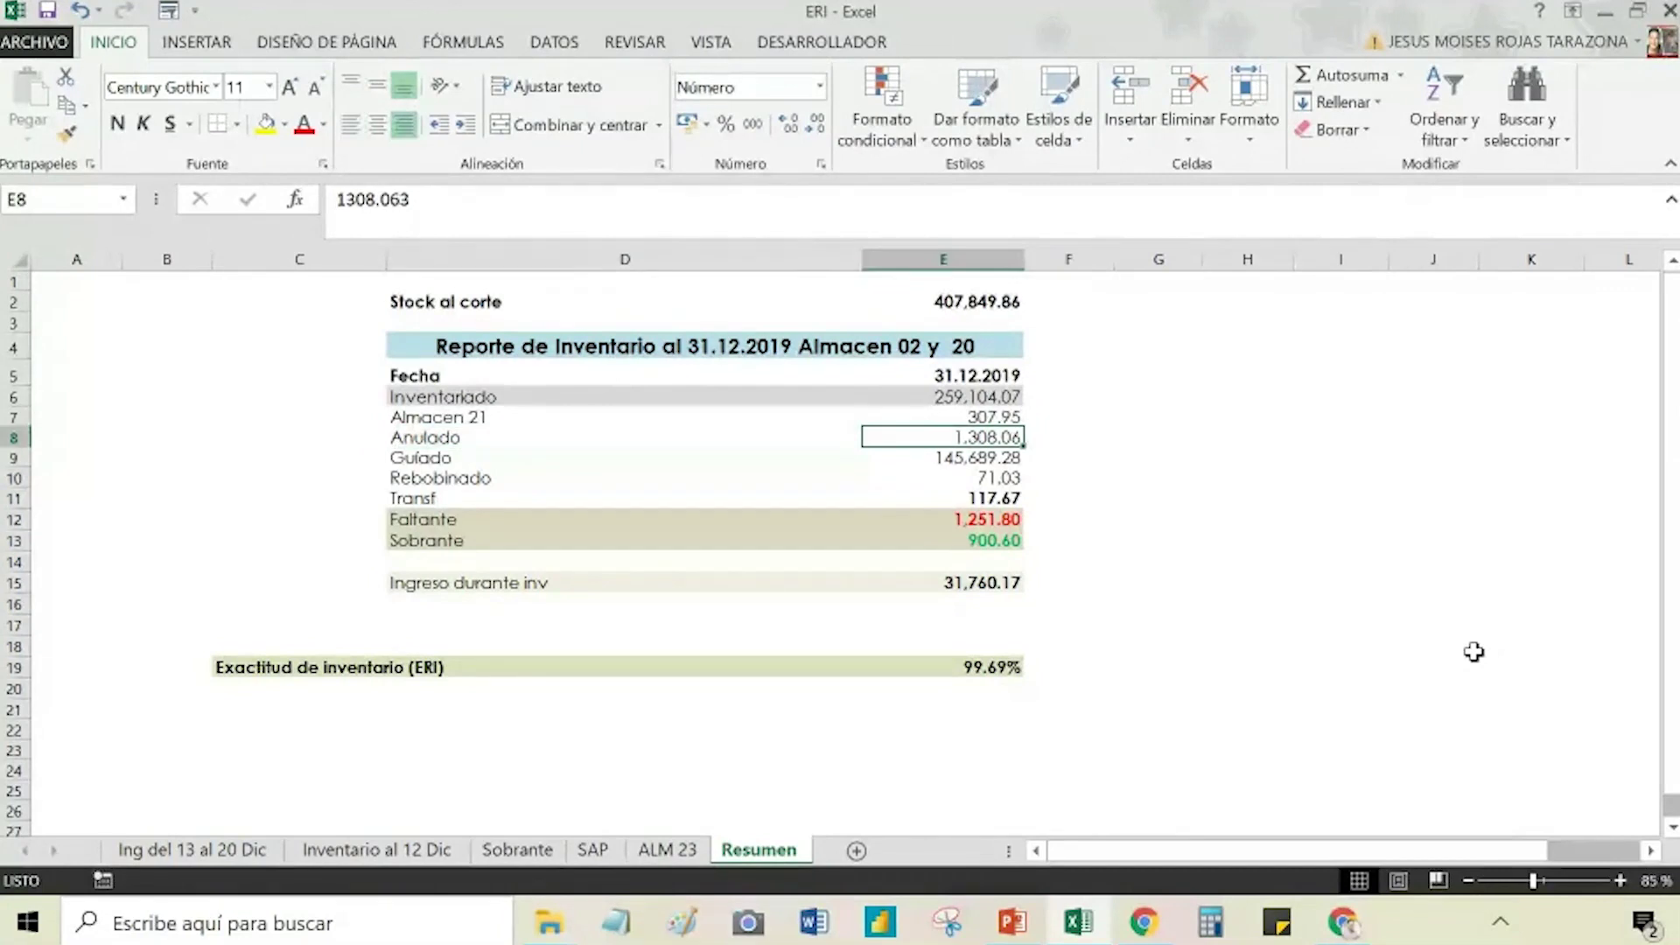
{"action": "key", "text": "Left"}
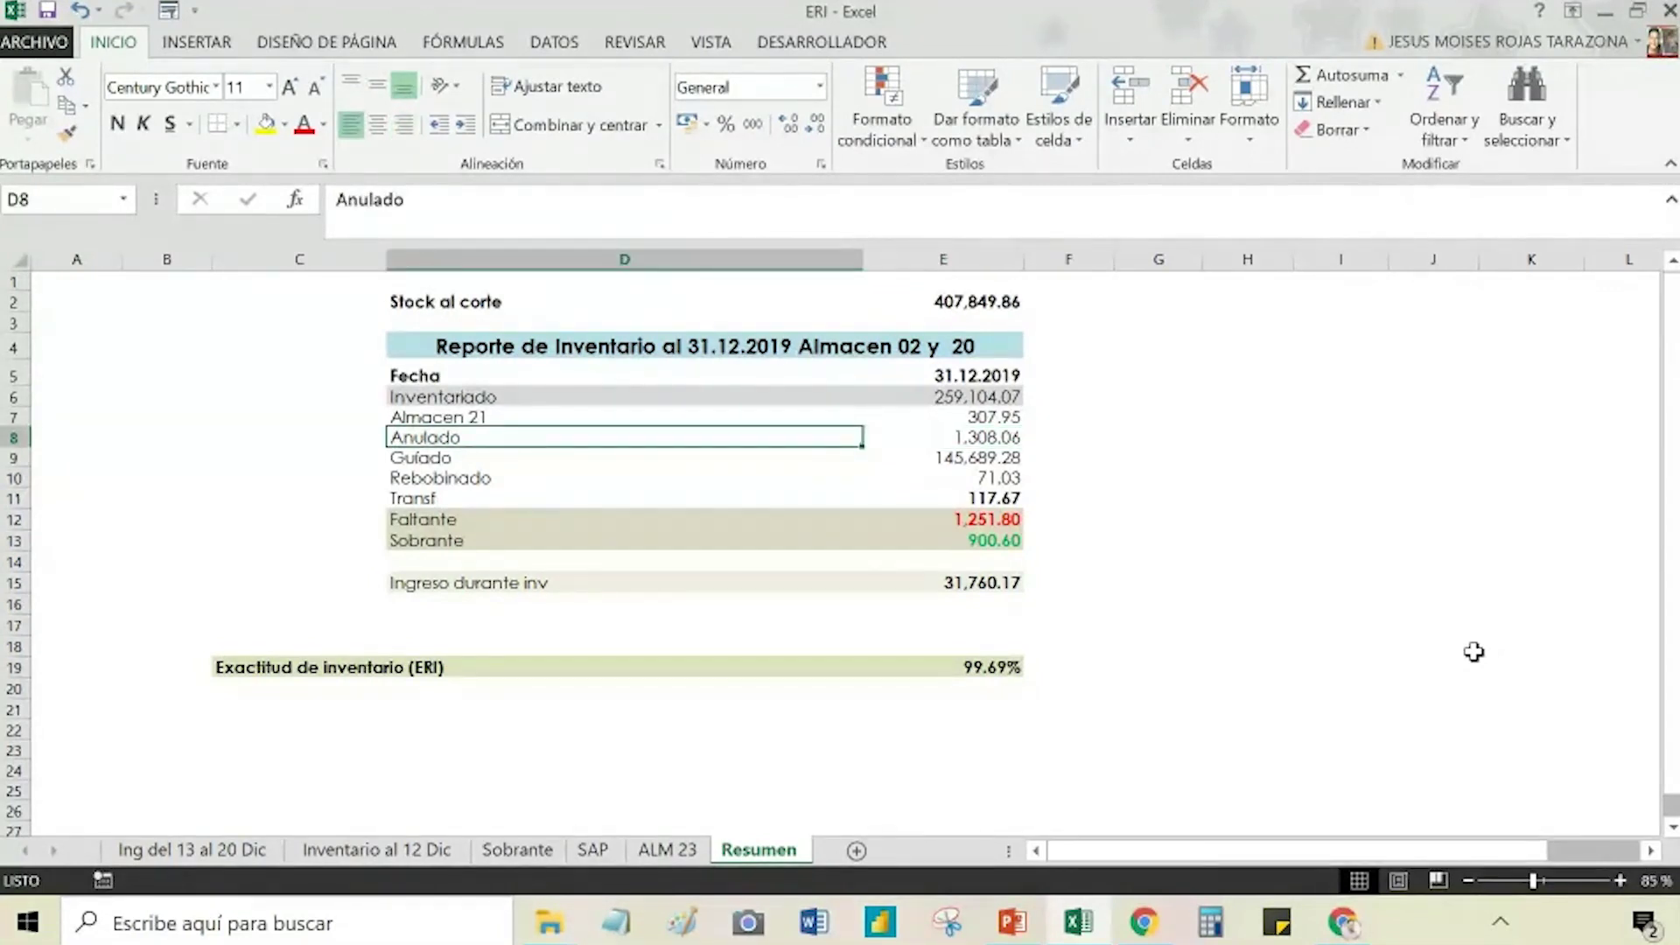
{"action": "key", "text": "Right"}
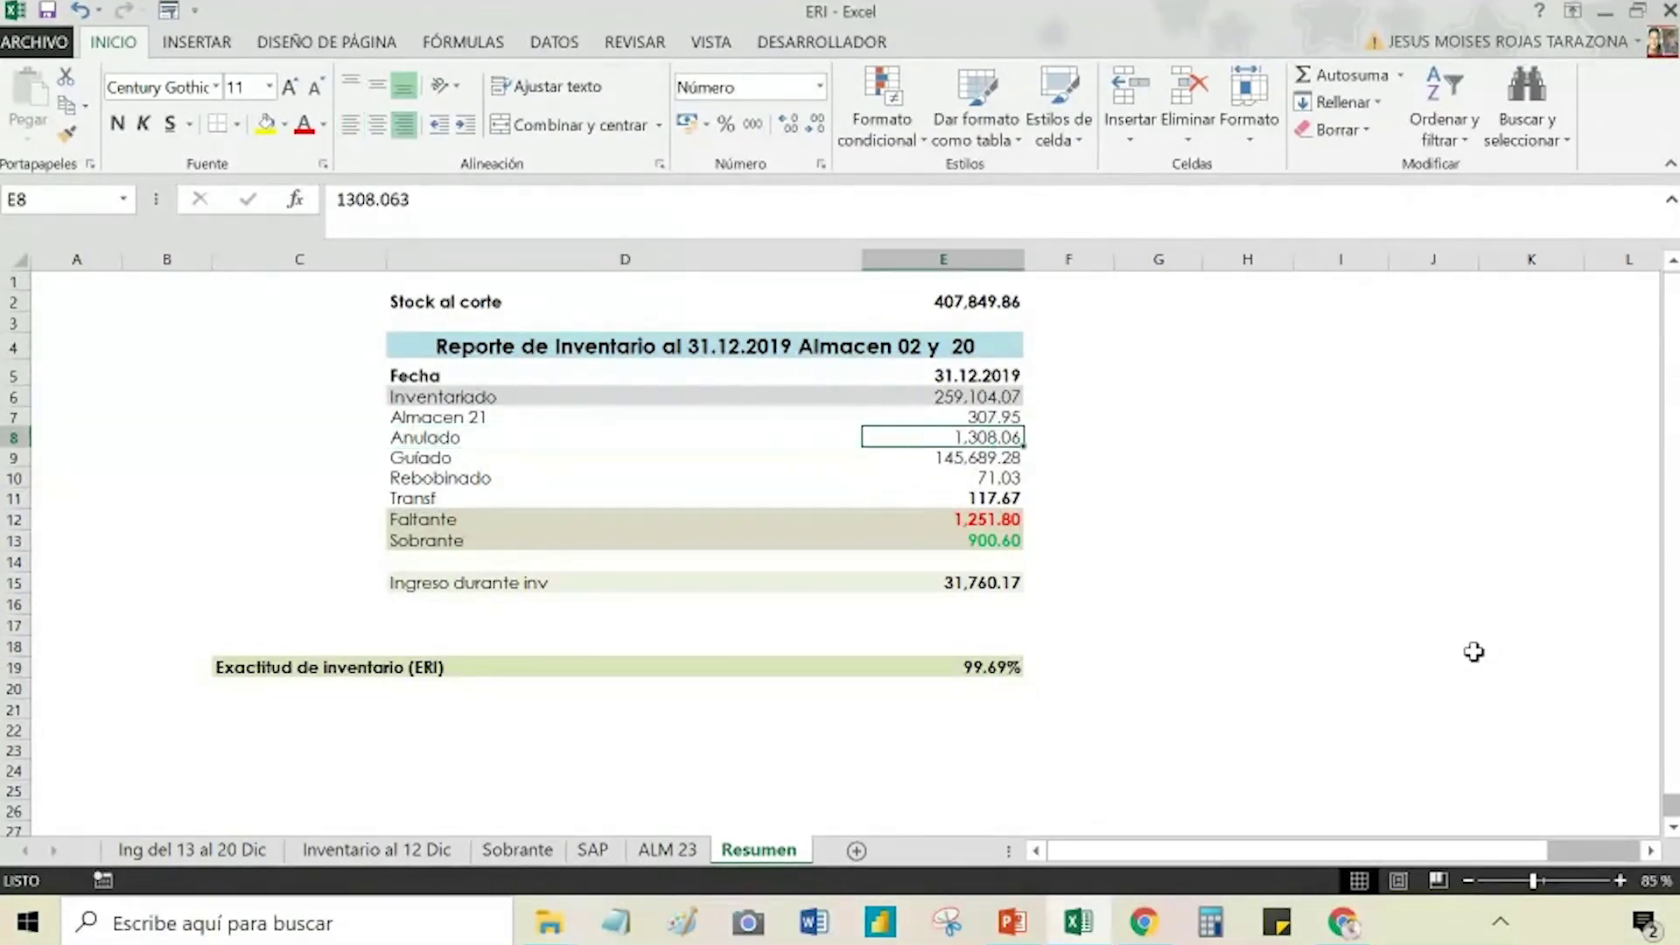
{"action": "key", "text": "Left"}
Step: Go through the Guíado, Rebobinado, Transf, Faltante and Sobrante rows of the inventory report
{"action": "key", "text": "Down"}
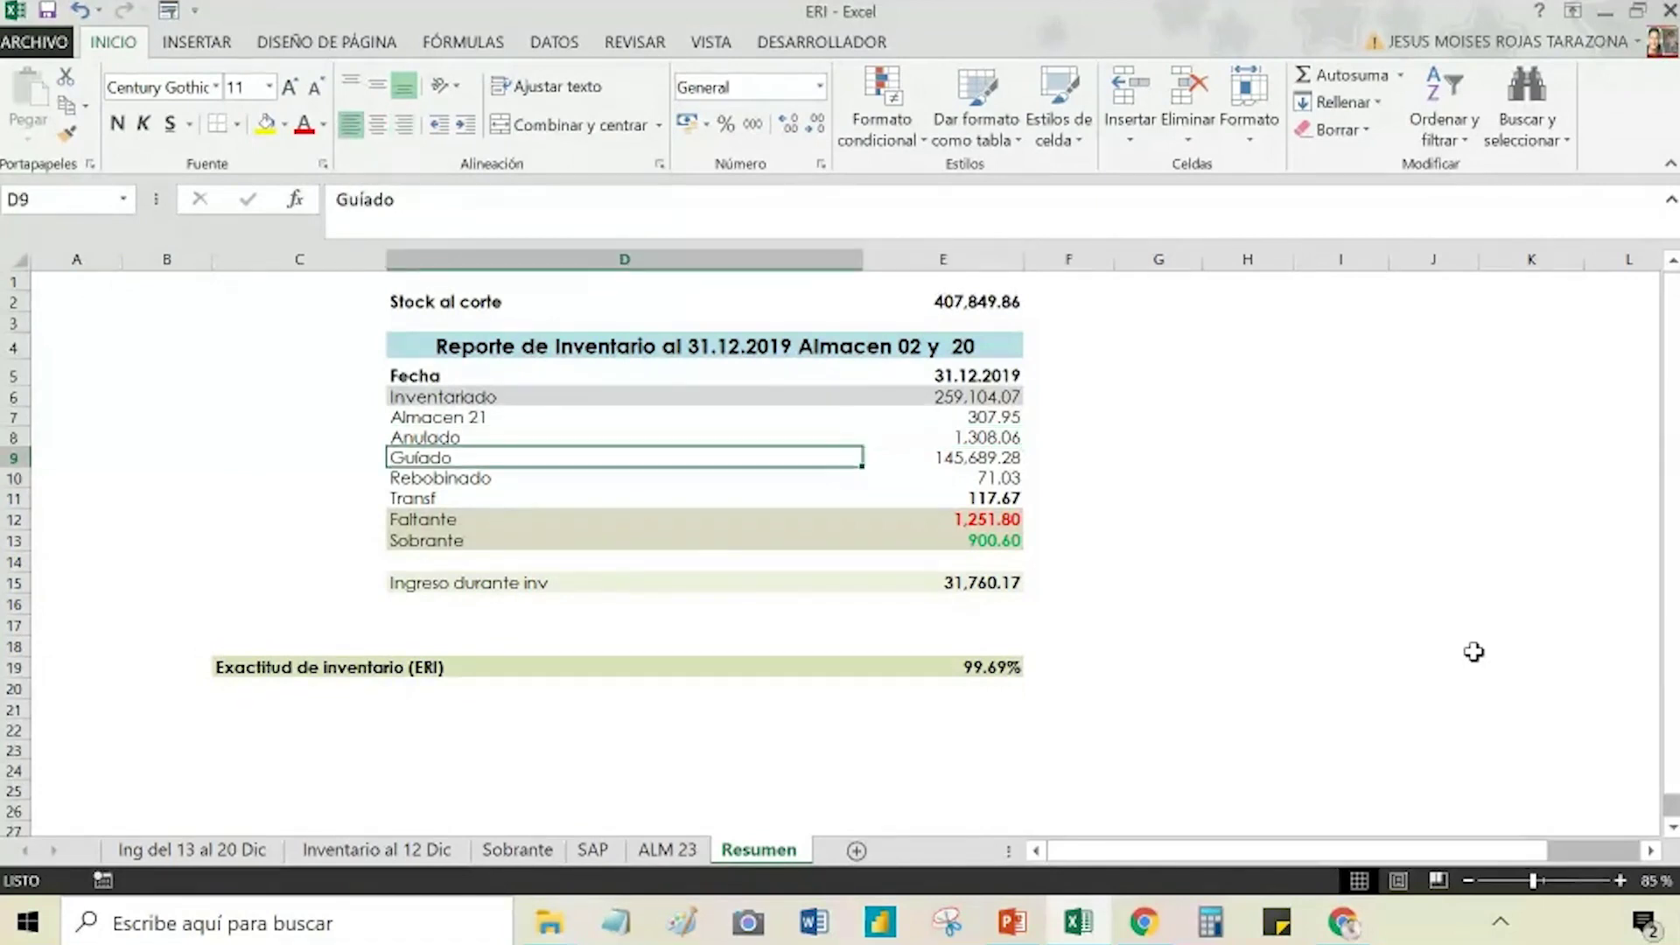
{"action": "key", "text": "Right"}
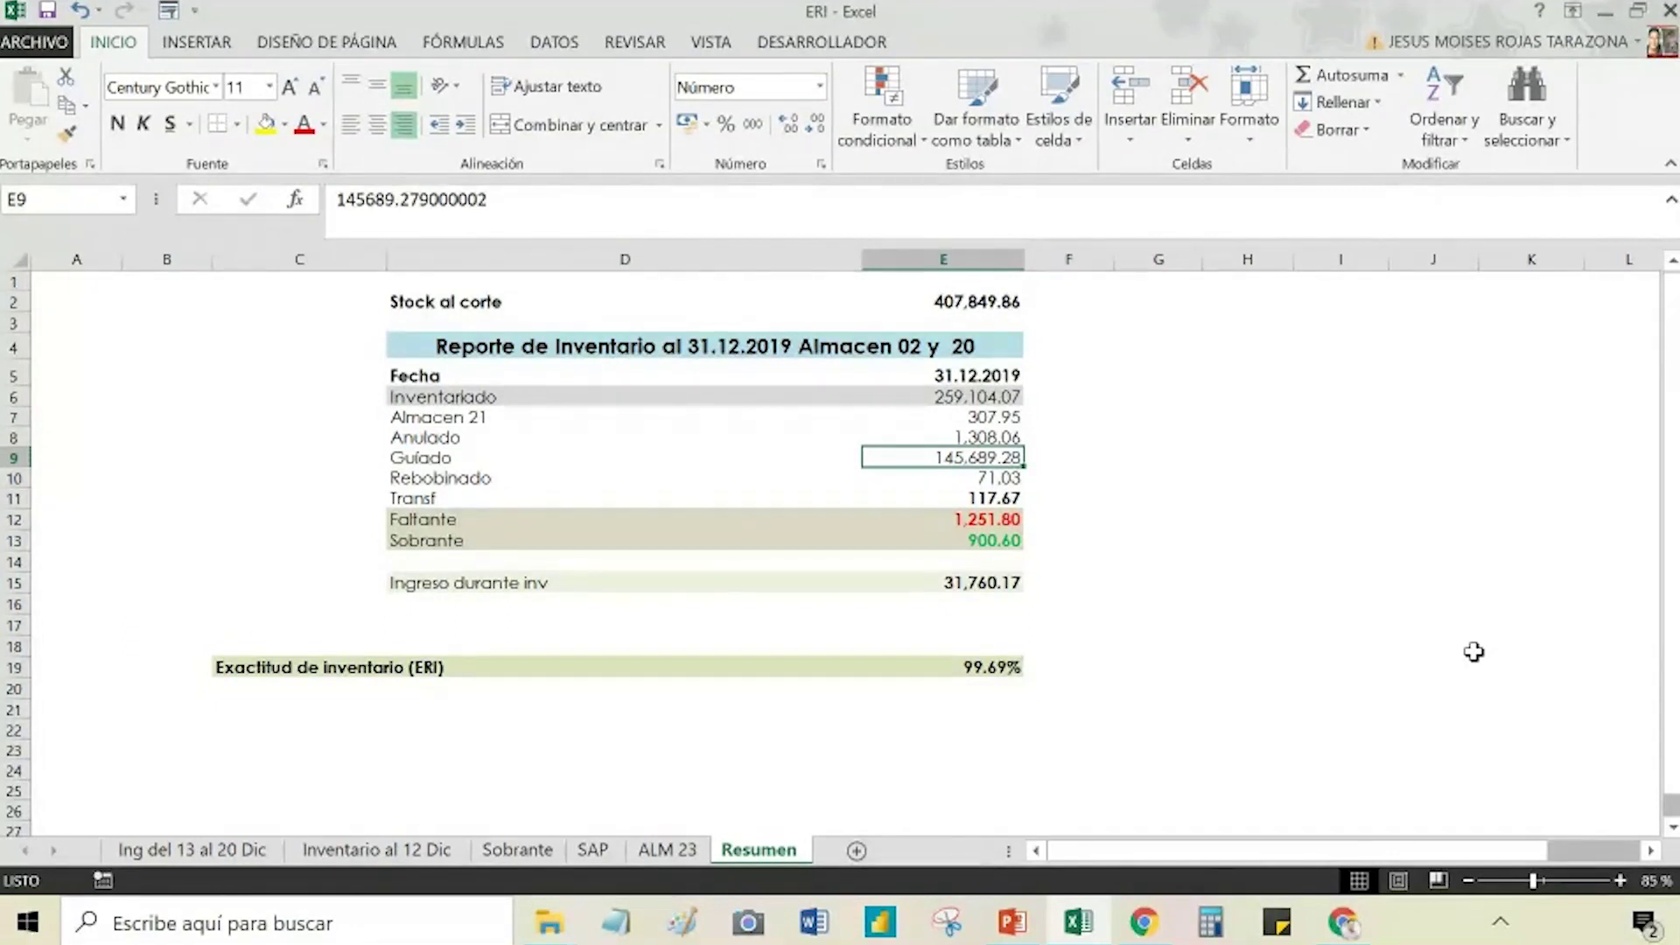
{"action": "key", "text": "Down"}
{"action": "key", "text": "Left"}
{"action": "key", "text": "Left"}
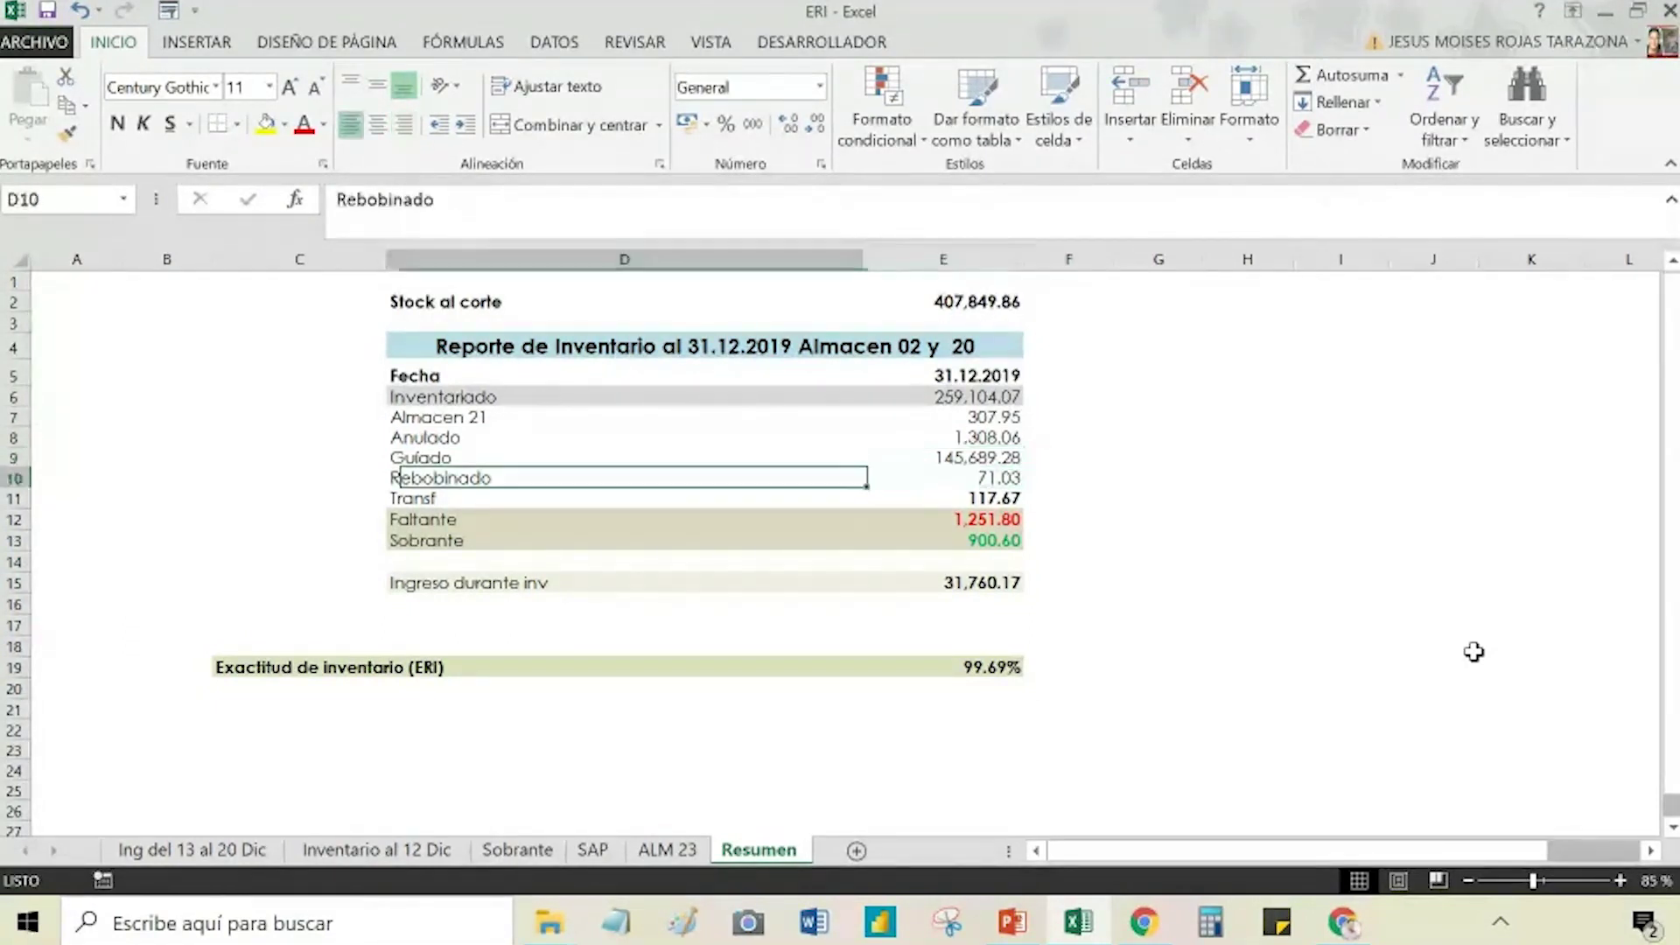
{"action": "key", "text": "Right"}
{"action": "key", "text": "Right"}
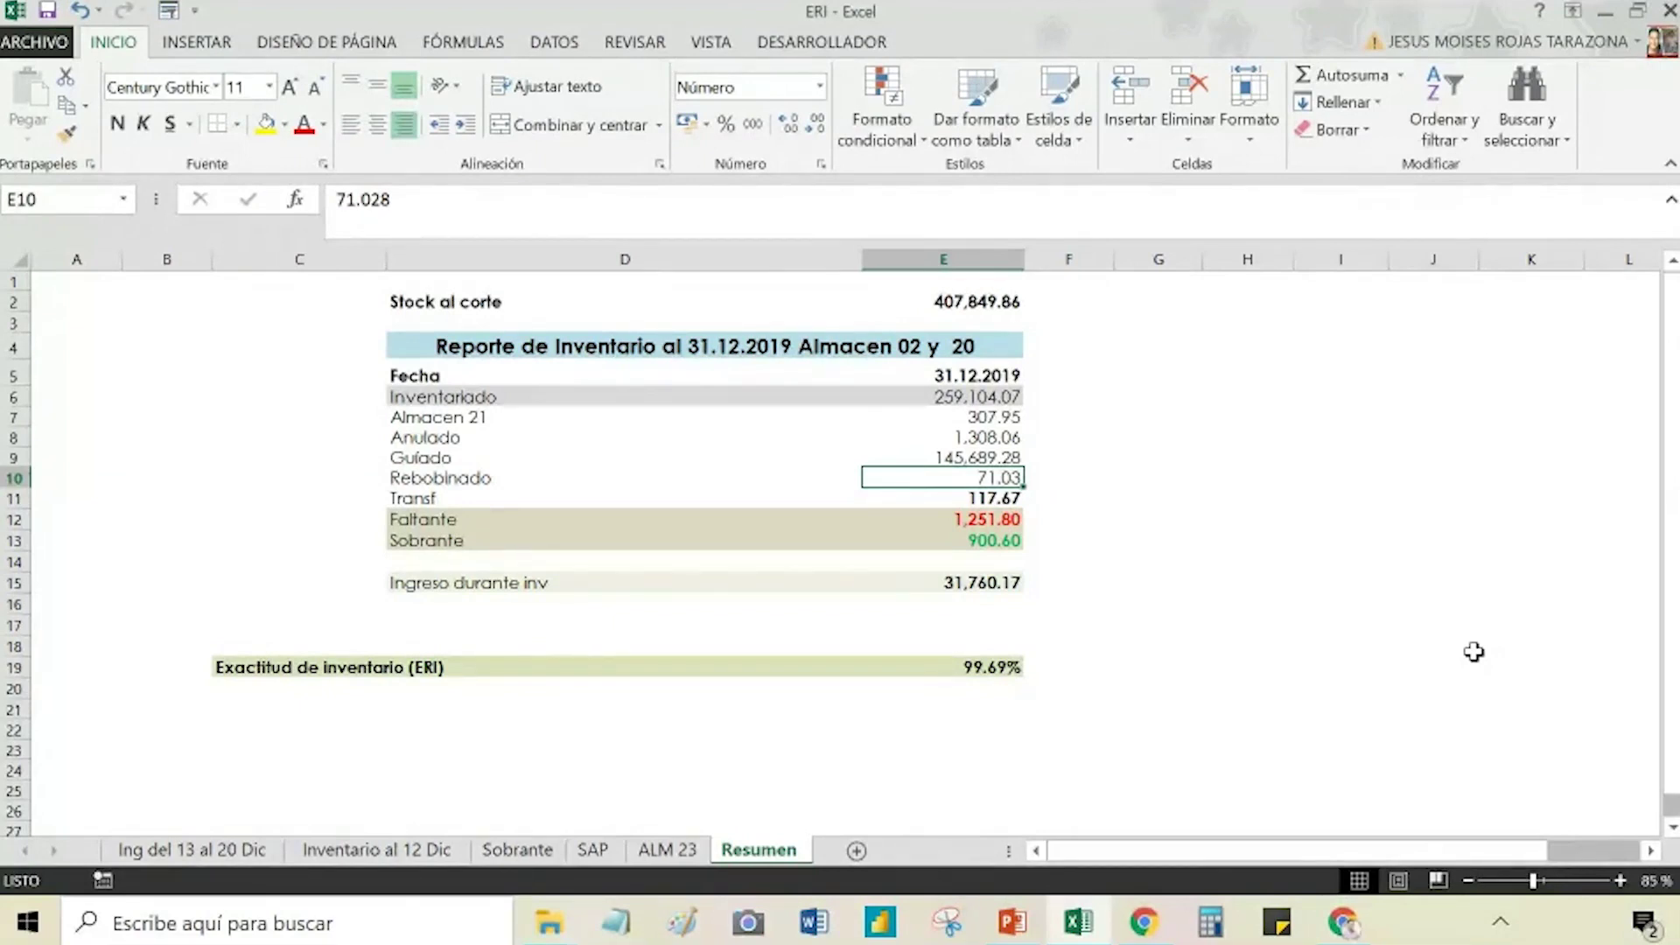
{"action": "key", "text": "Down"}
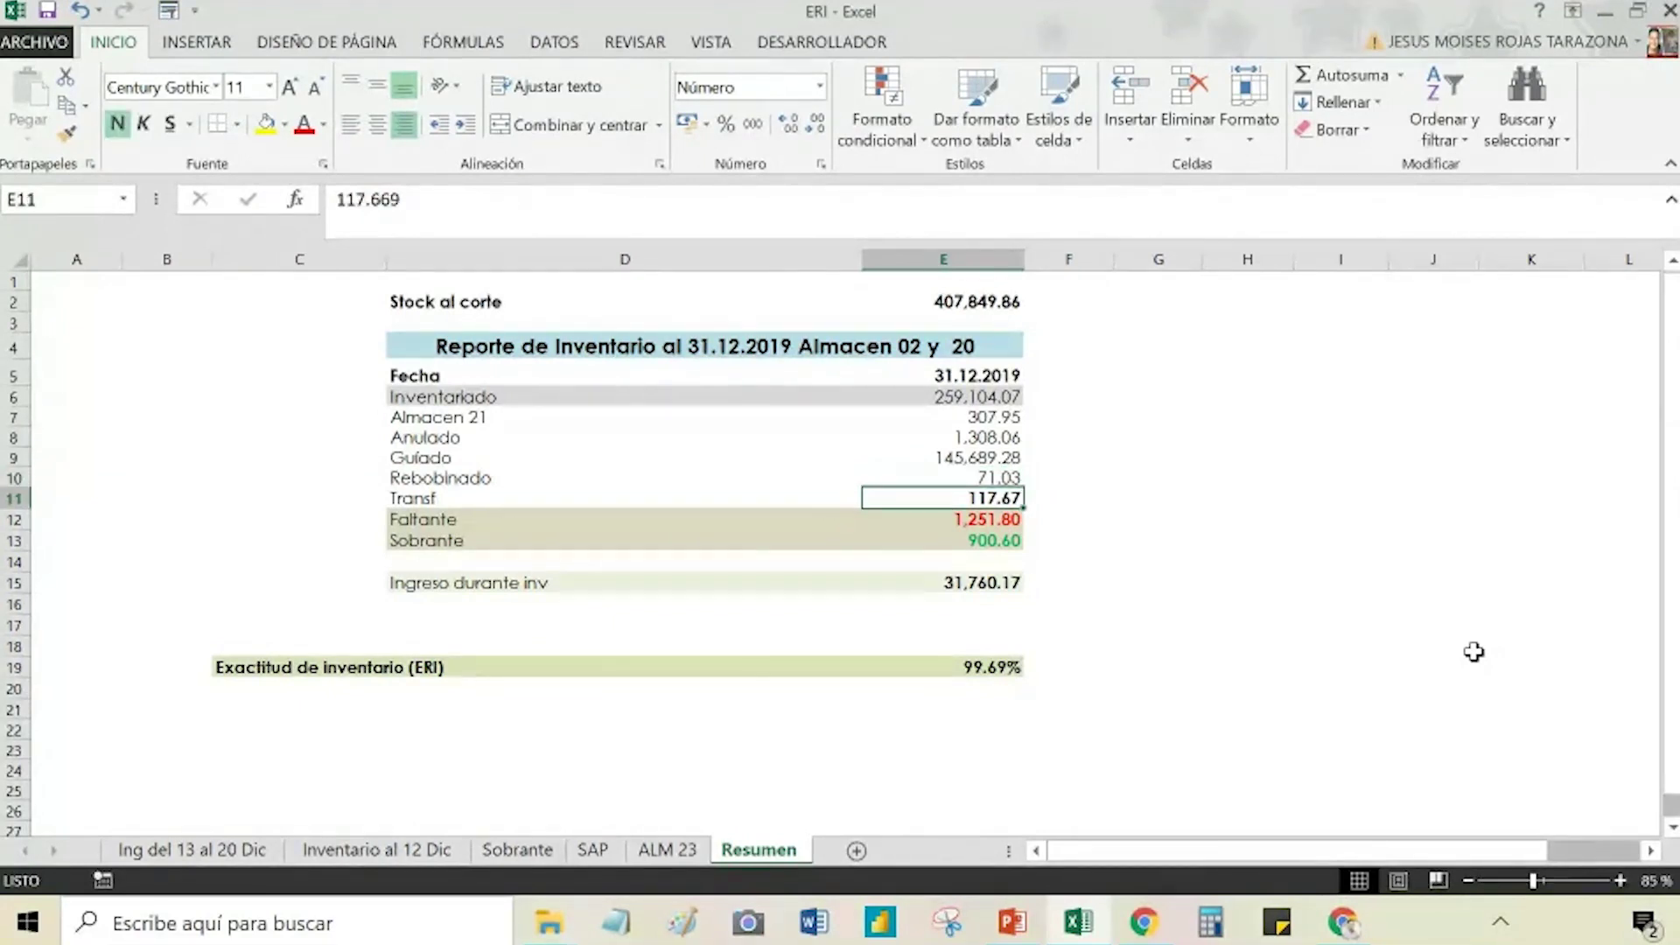
{"action": "key", "text": "Down"}
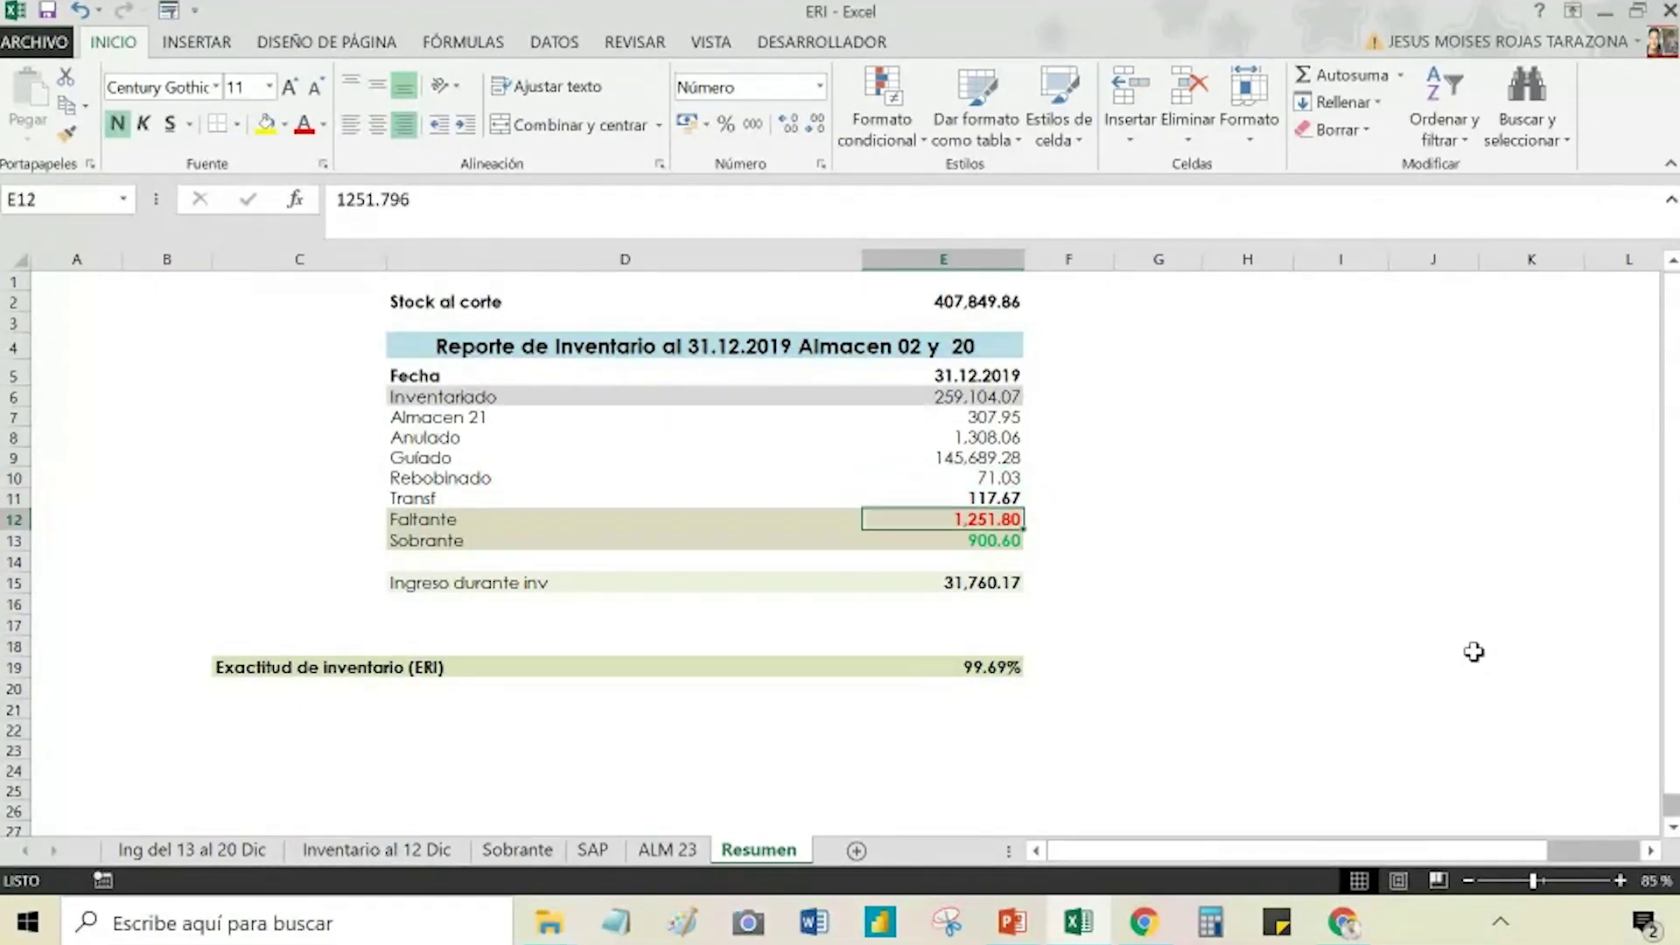
{"action": "key", "text": "Down"}
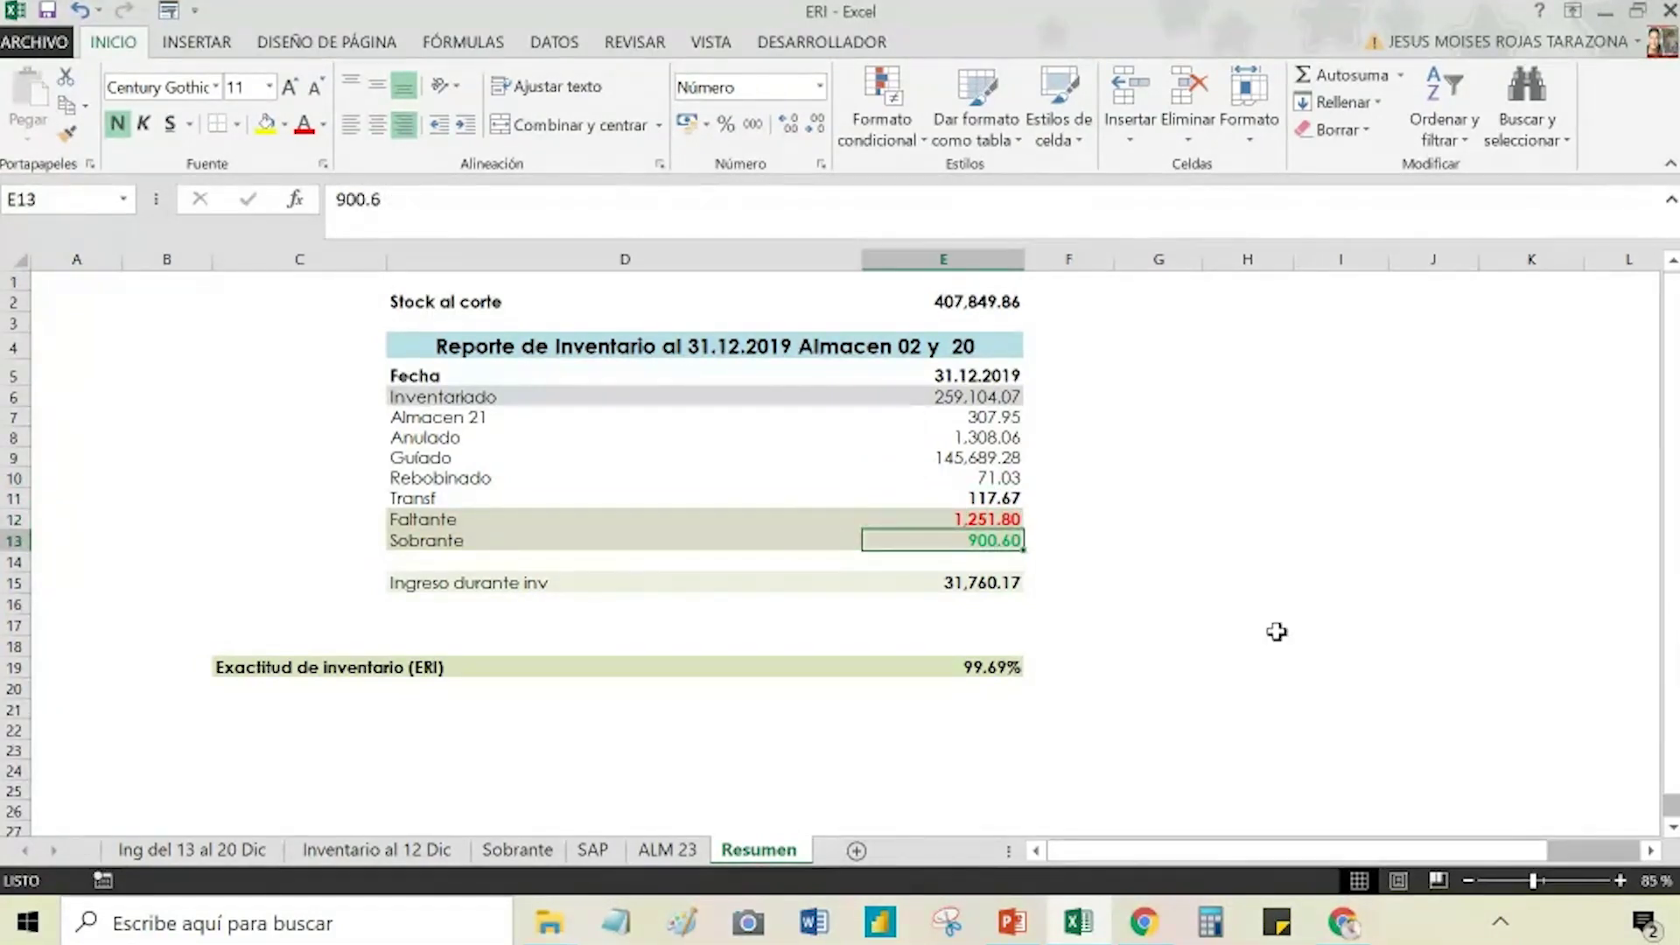
Step: Check the Ingreso durante inv and Exactitud de inventario (ERI) values, and go over column E from Fecha to Faltante
{"action": "left_click", "coordinate": [994, 584]}
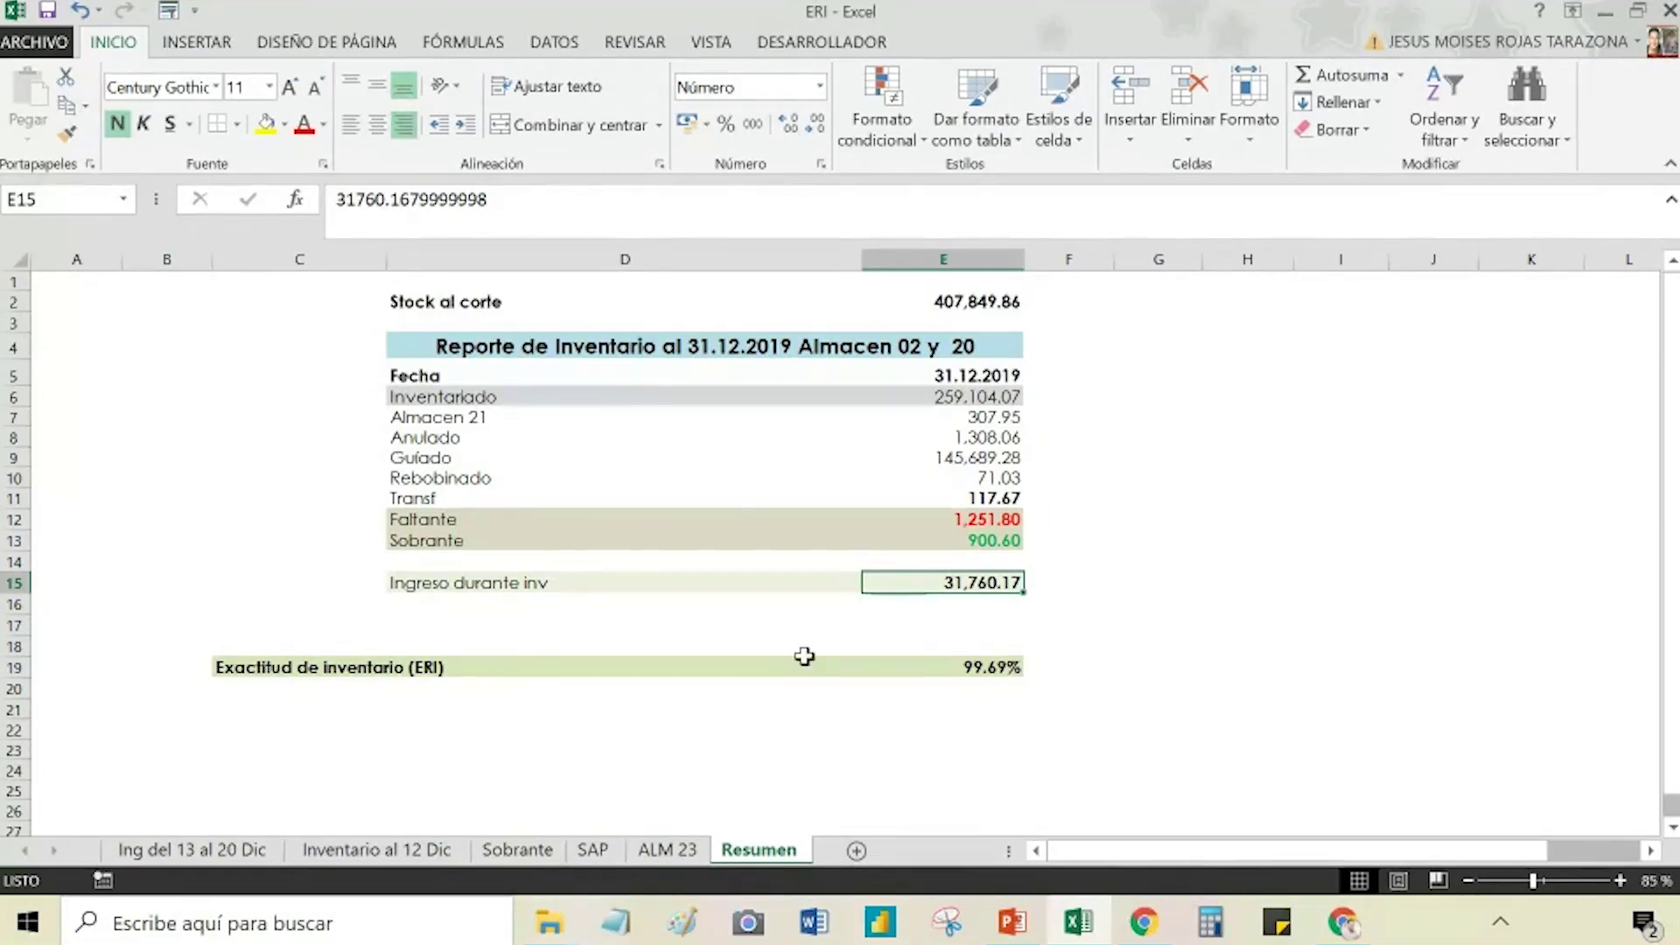
{"action": "left_click", "coordinate": [954, 669]}
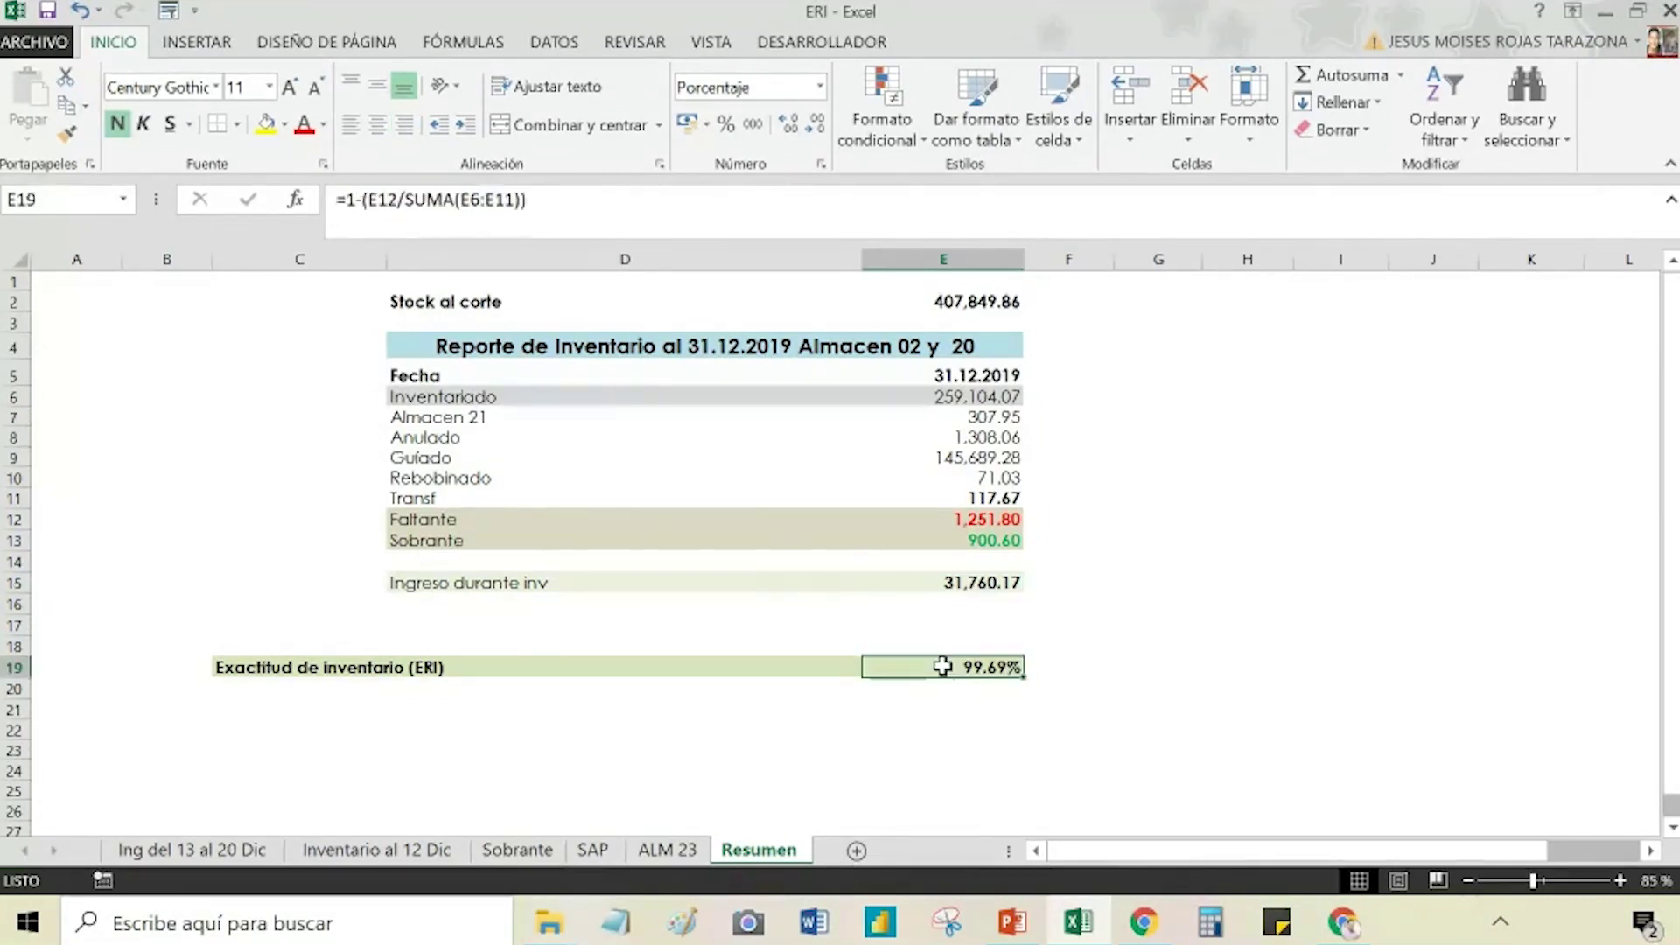
{"action": "left_click", "coordinate": [435, 378]}
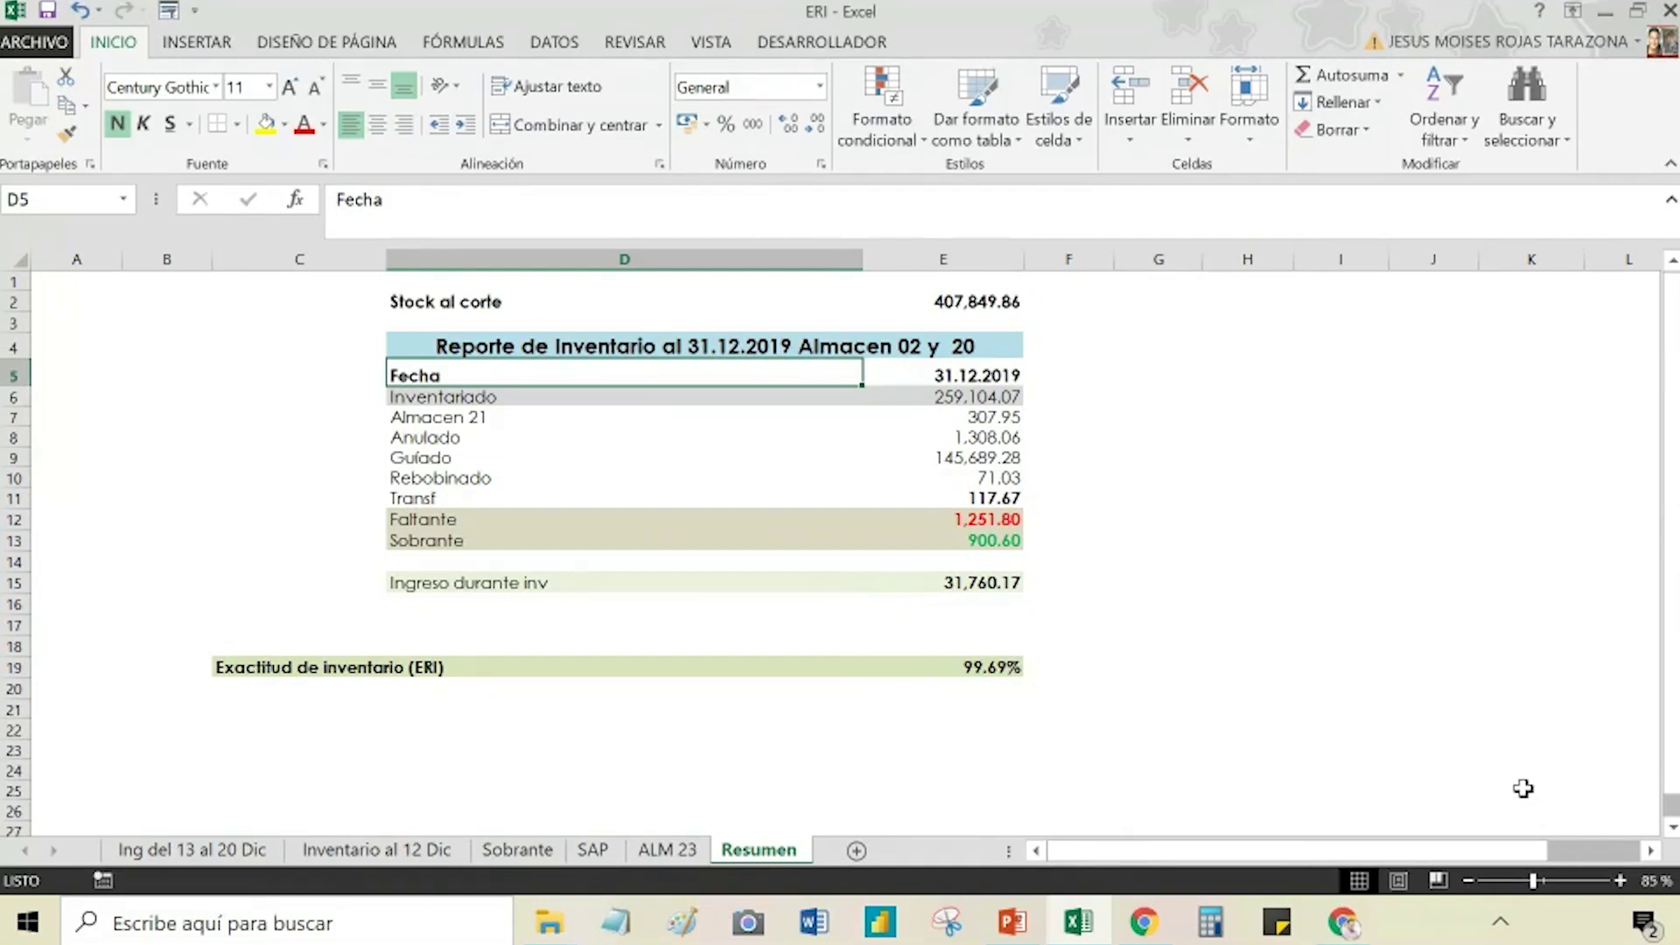
{"action": "key", "text": "Right"}
{"action": "key", "text": "Down"}
{"action": "key", "text": "Down"}
{"action": "key", "text": "Down"}
{"action": "key", "text": "Down"}
{"action": "key", "text": "Down"}
{"action": "key", "text": "Down"}
{"action": "key", "text": "Down"}
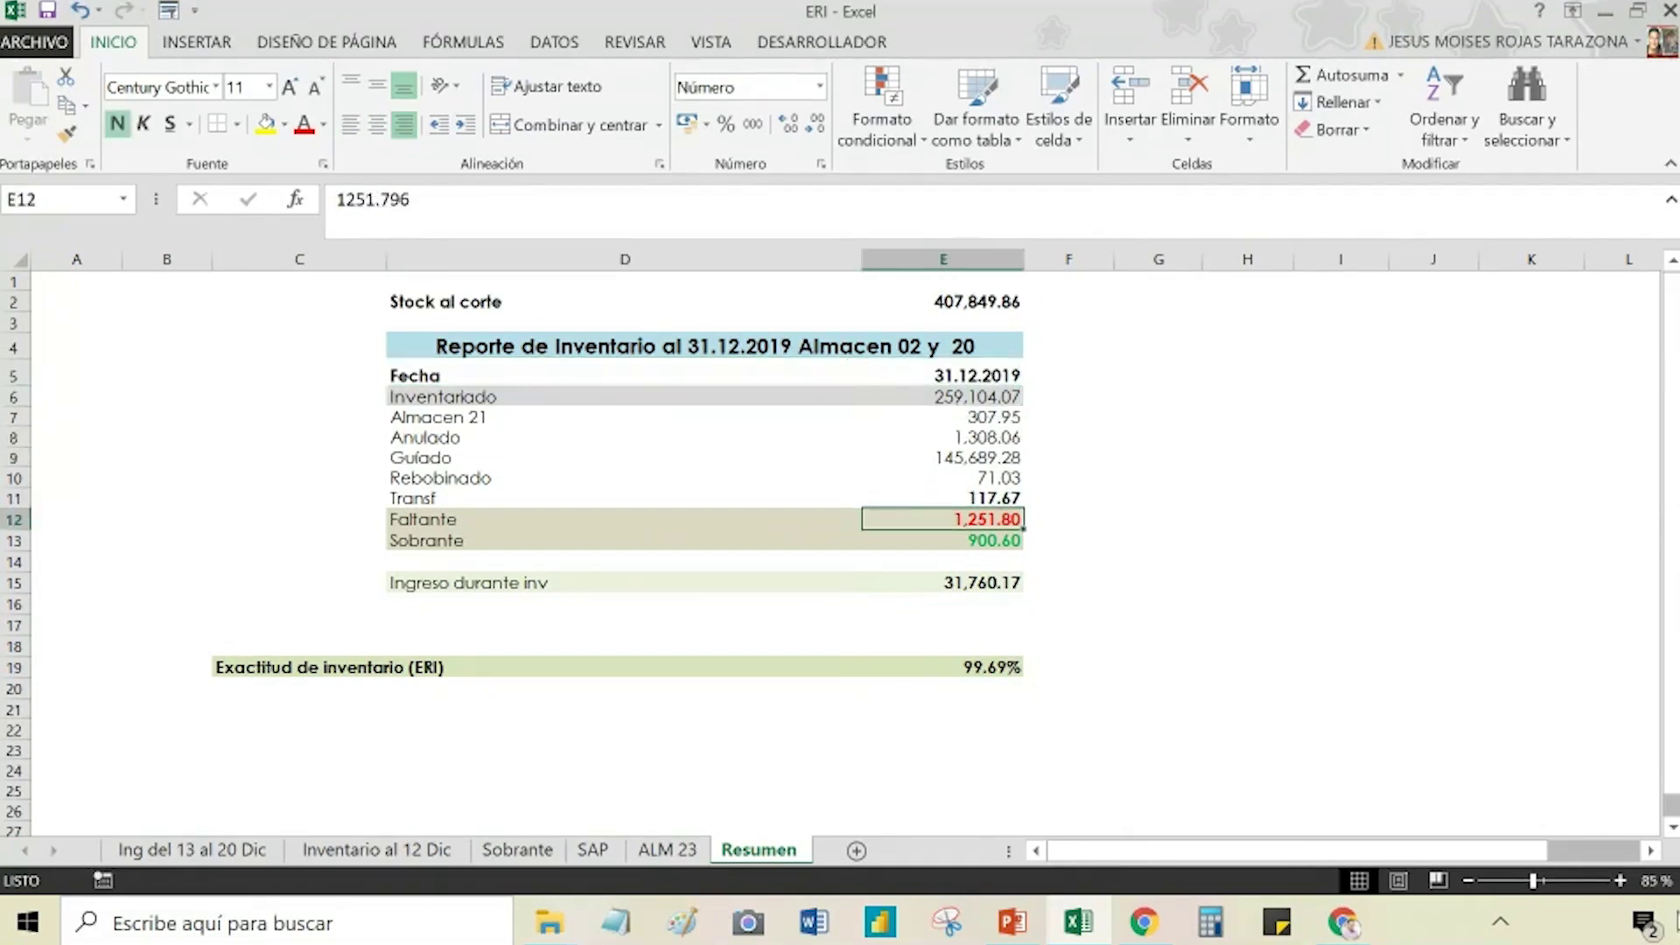
Step: Inspect the contents of E15 and trace the cells used by the ERI formula in E19
{"action": "double_click", "coordinate": [968, 584]}
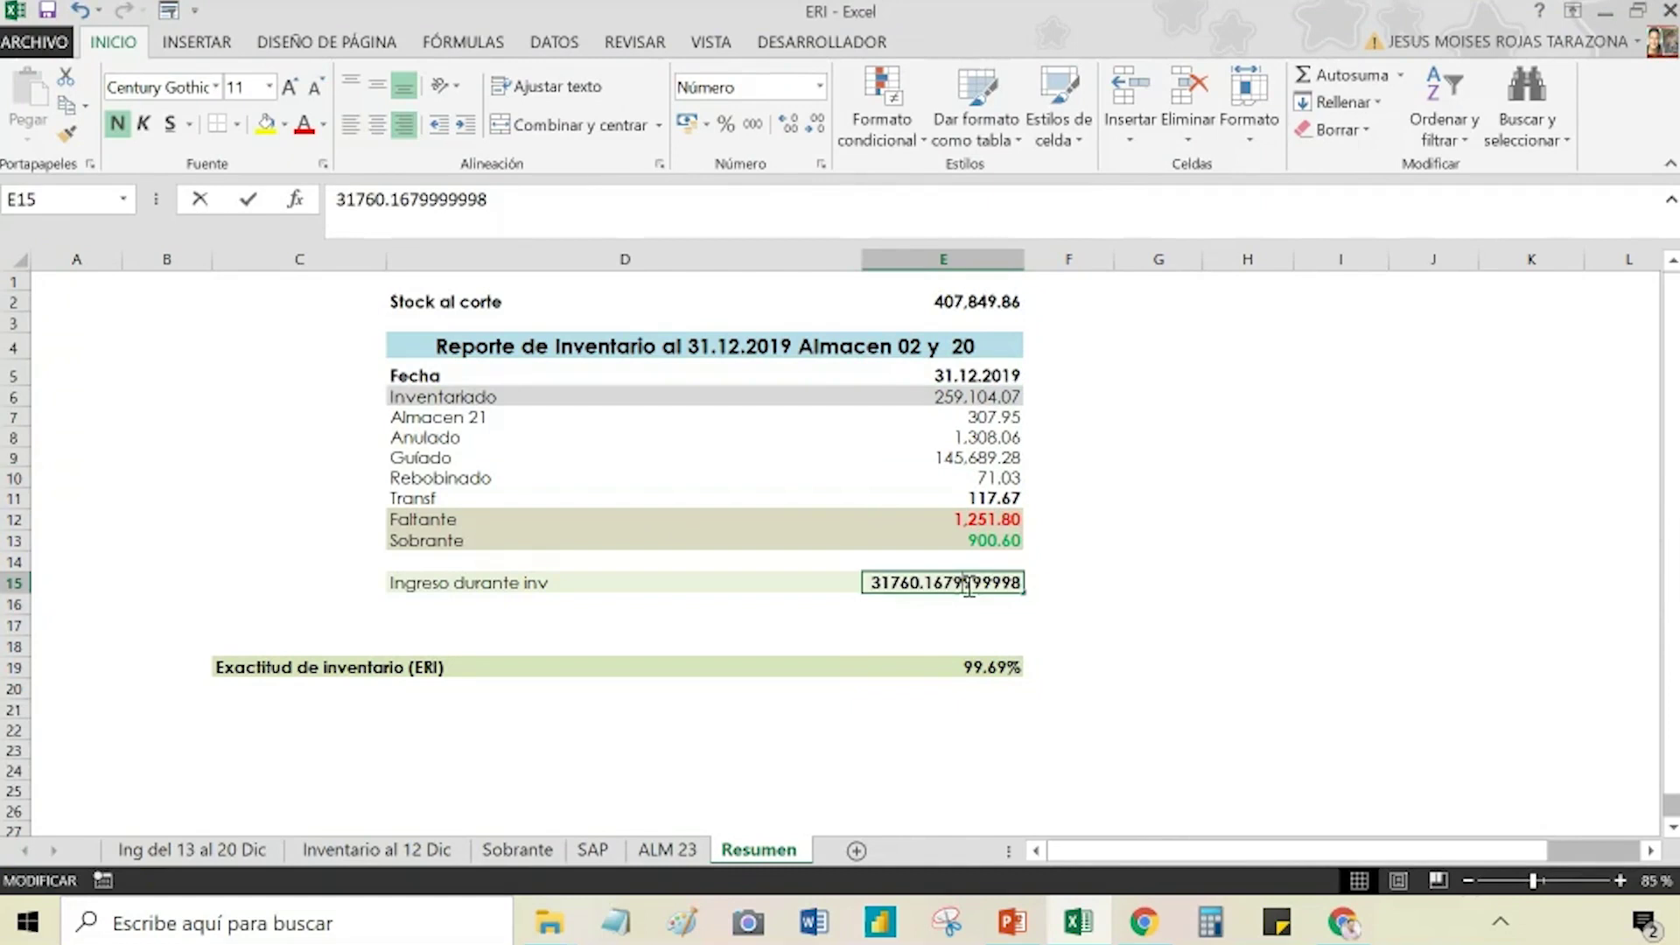
{"action": "double_click", "coordinate": [969, 665]}
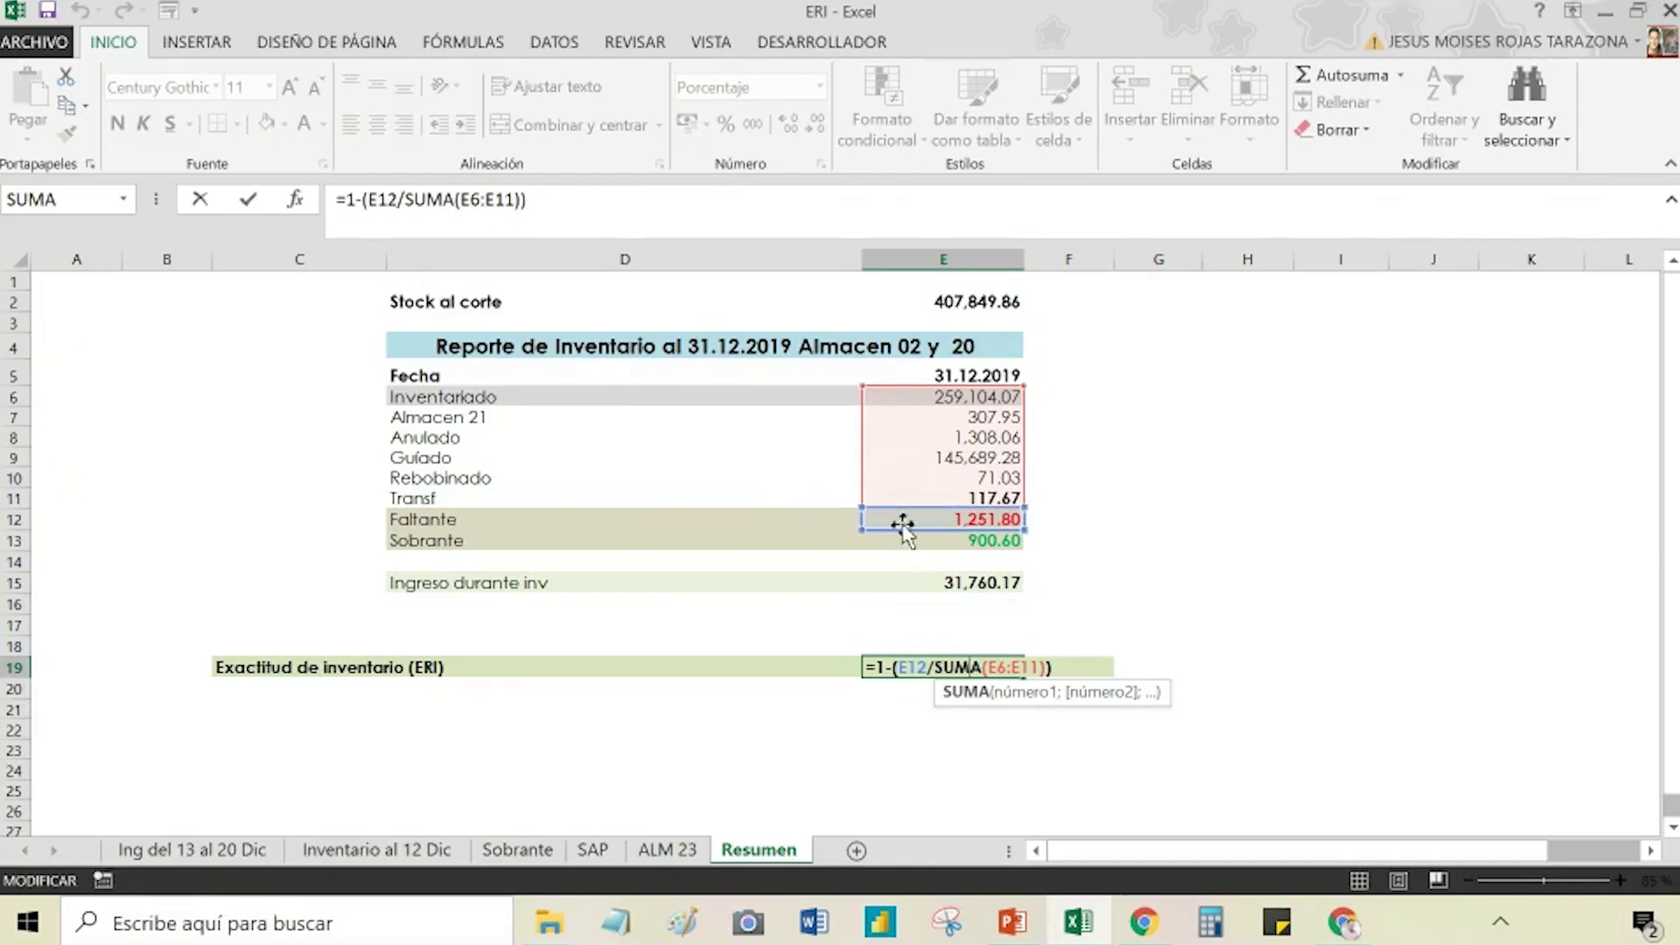
{"action": "left_click", "coordinate": [1207, 665]}
{"action": "left_click", "coordinate": [987, 663]}
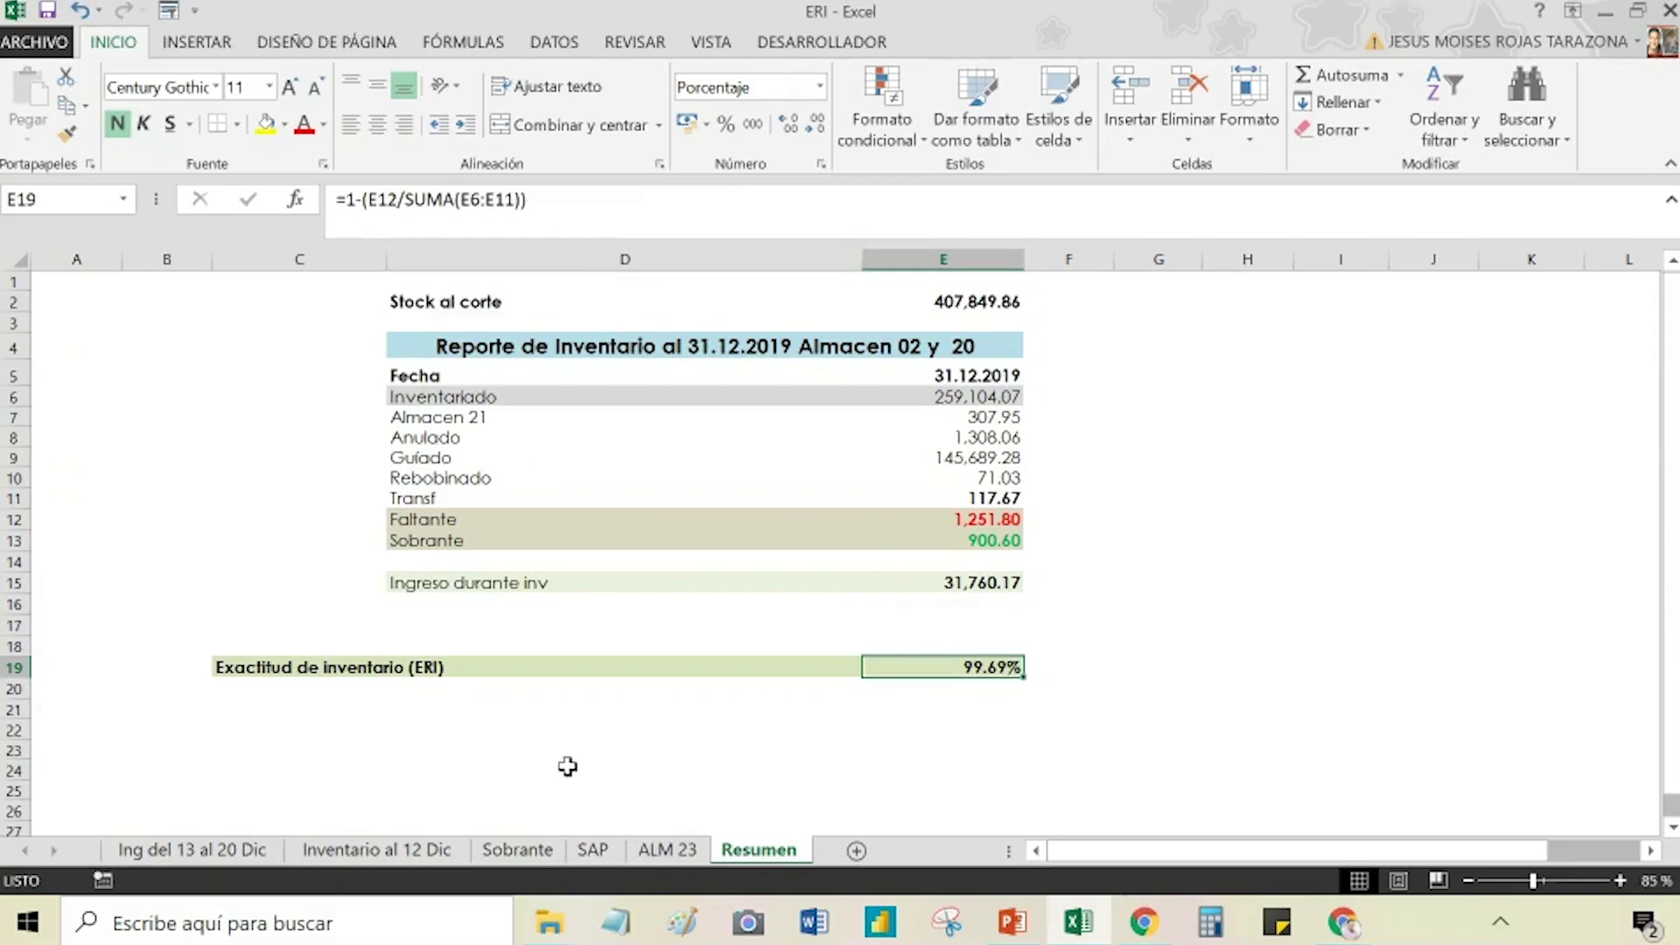
Step: Look back through the sheets from ALM 23 to Ing del 13 al 20 Dic, including its reel list, and return to Resumen
{"action": "left_click", "coordinate": [672, 851]}
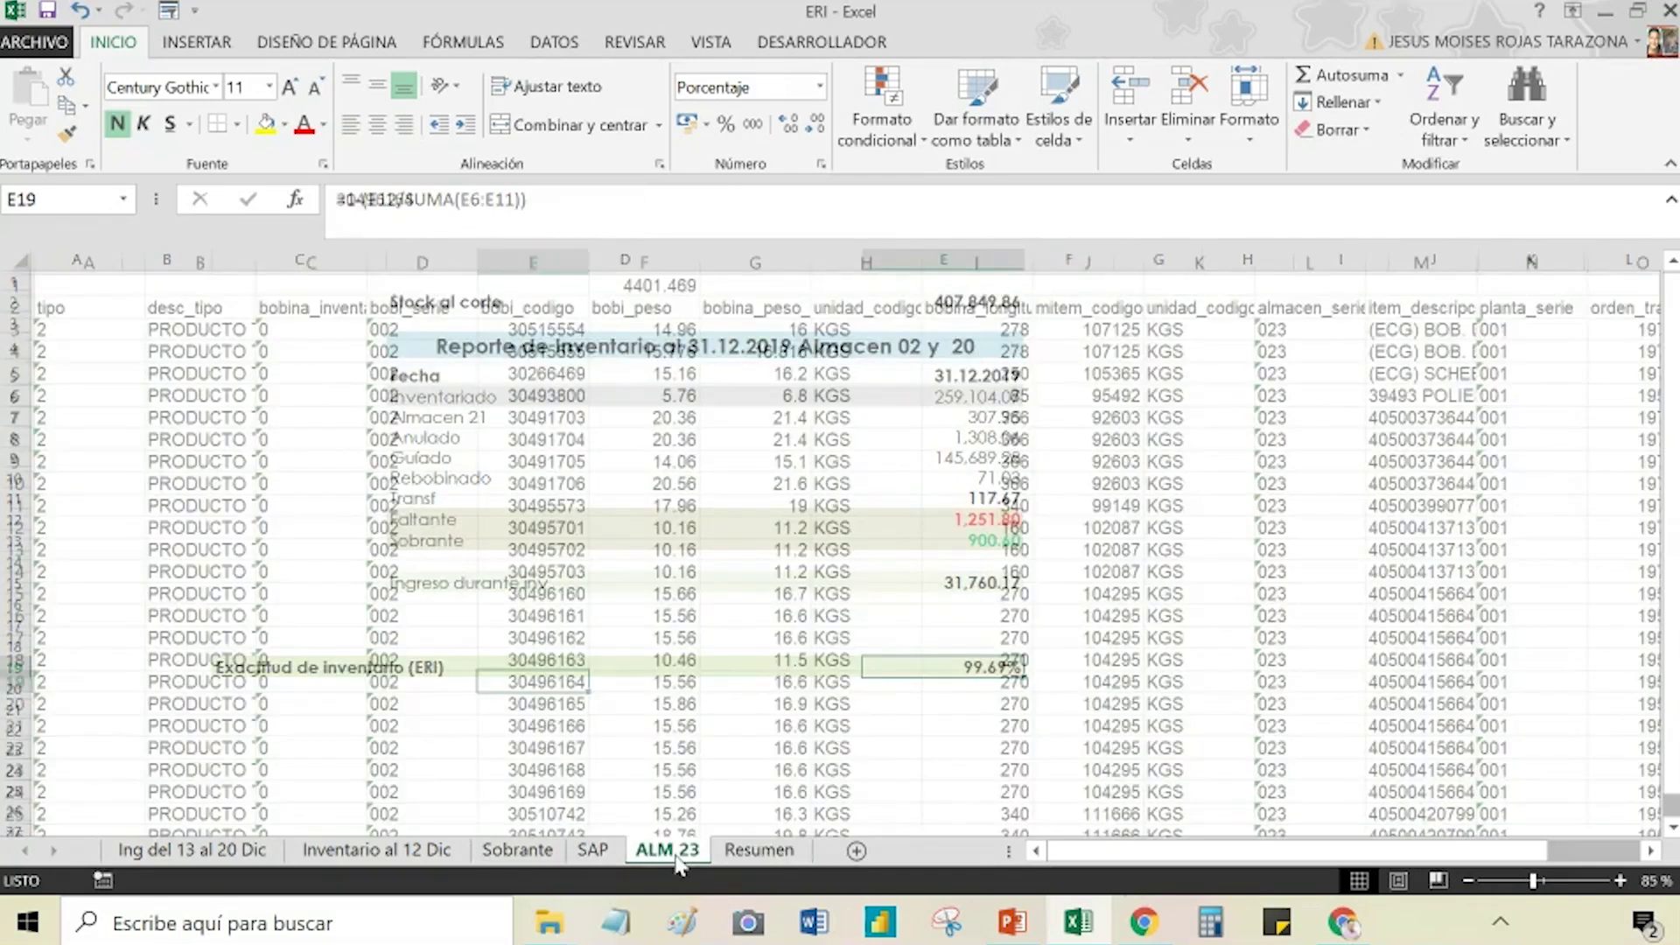
{"action": "left_click", "coordinate": [601, 850]}
{"action": "left_click", "coordinate": [521, 850]}
{"action": "key", "text": "ctrl+Page_Up"}
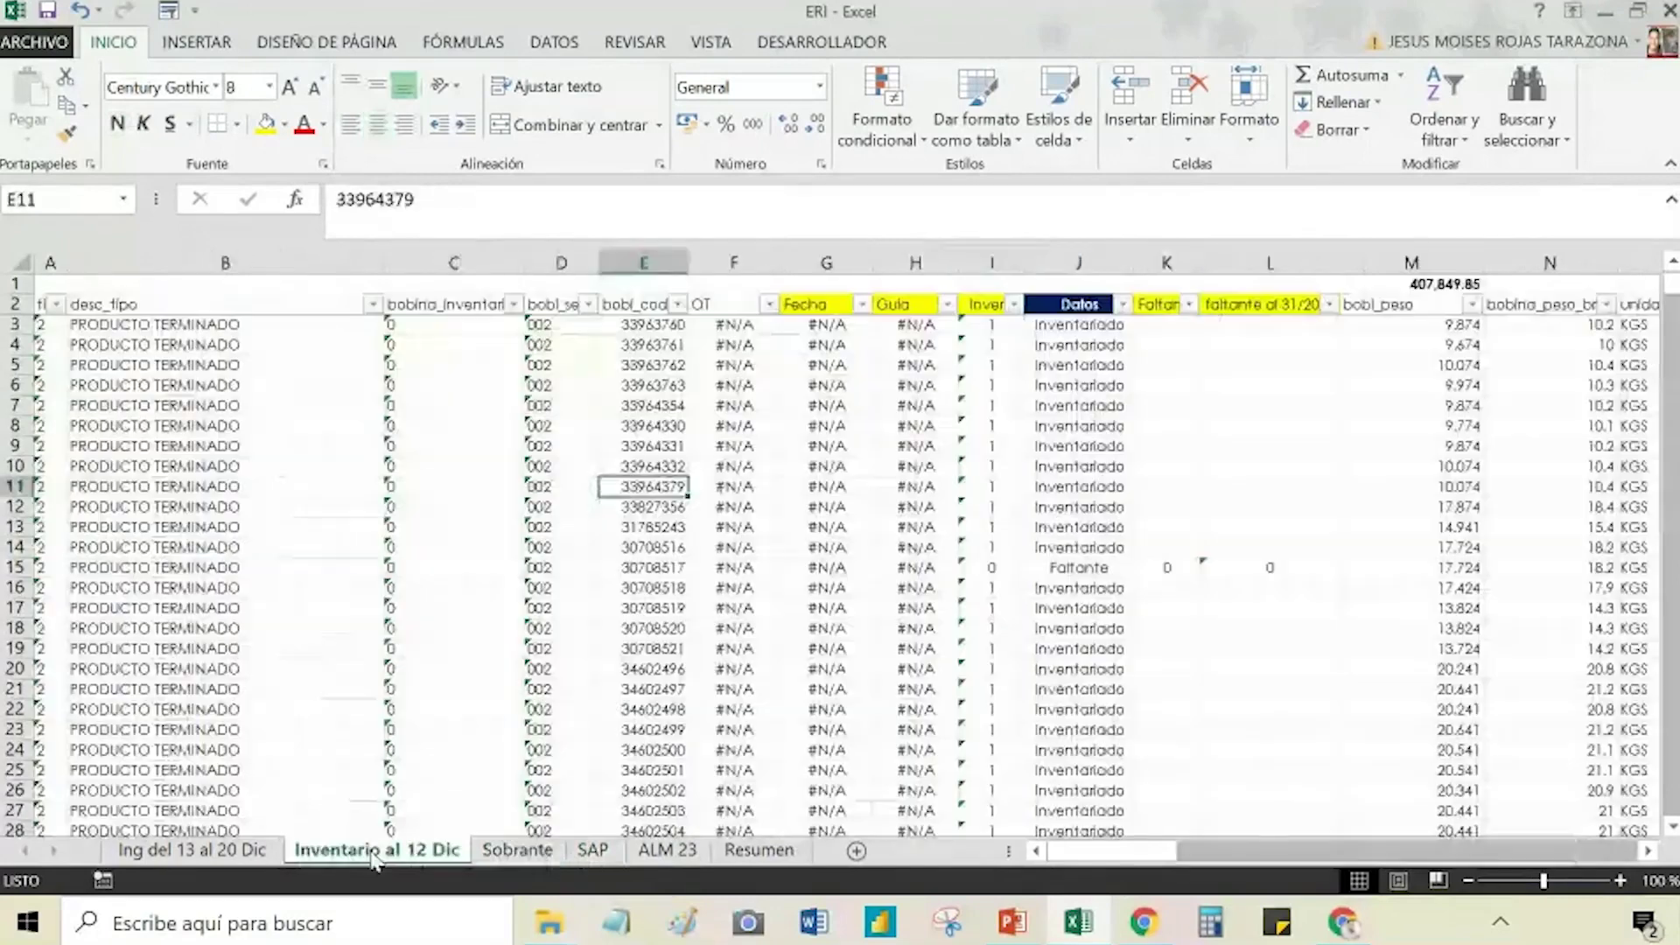
{"action": "scroll", "coordinate": [1080, 628], "scroll_direction": "up", "scroll_amount": 3}
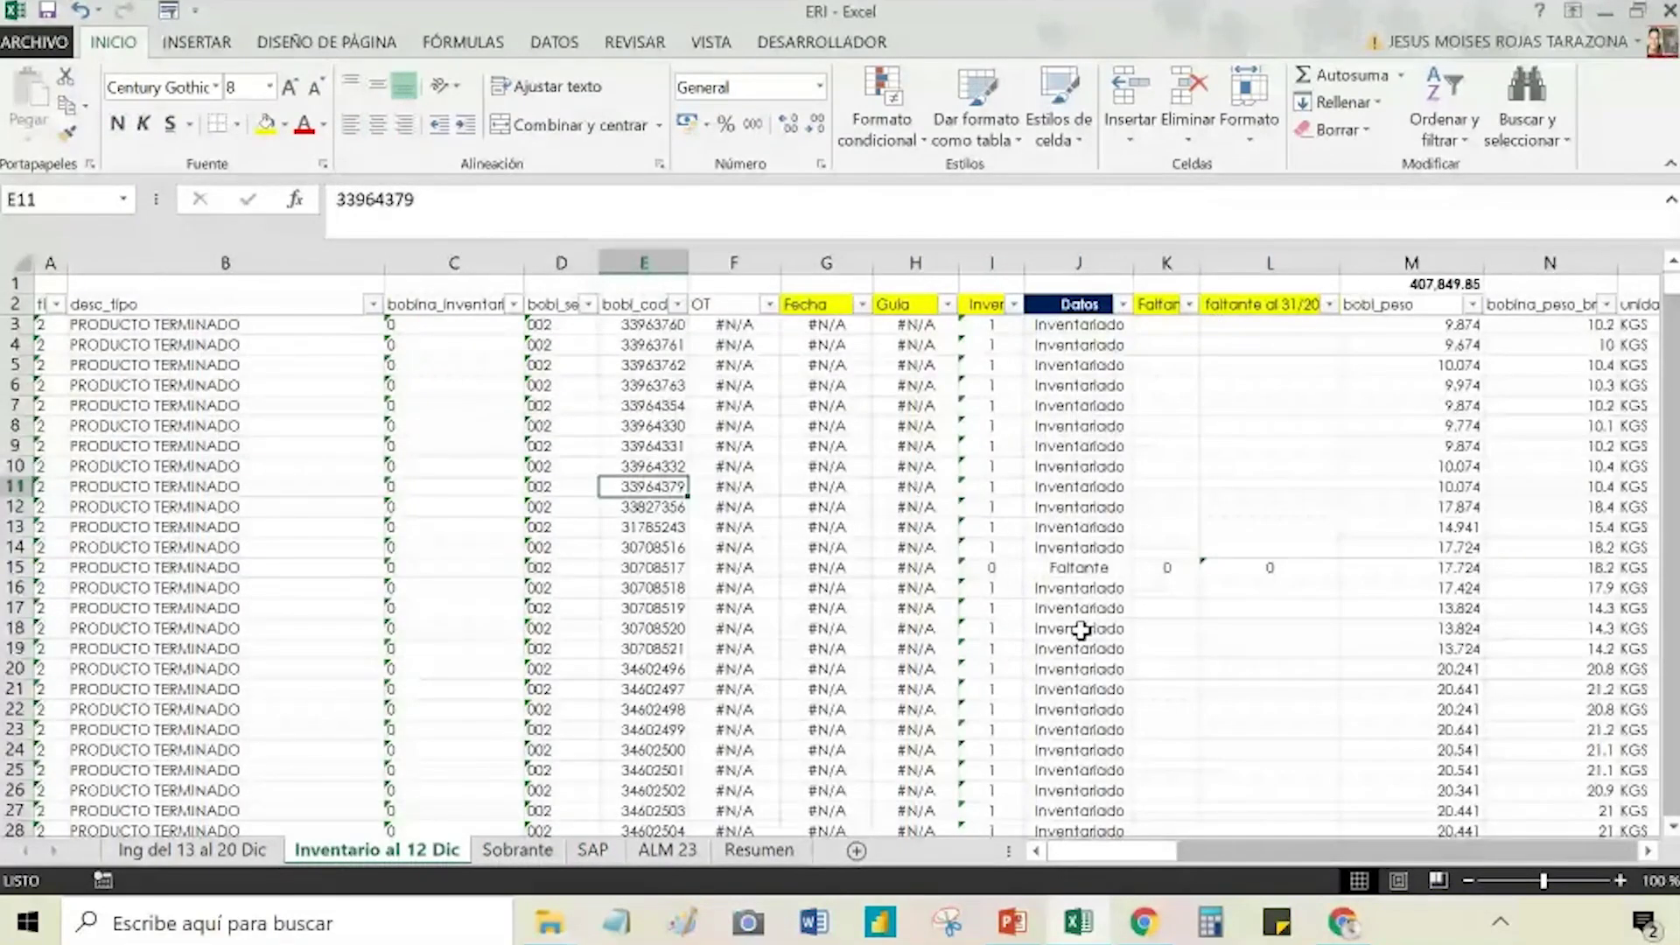
{"action": "left_click", "coordinate": [245, 850]}
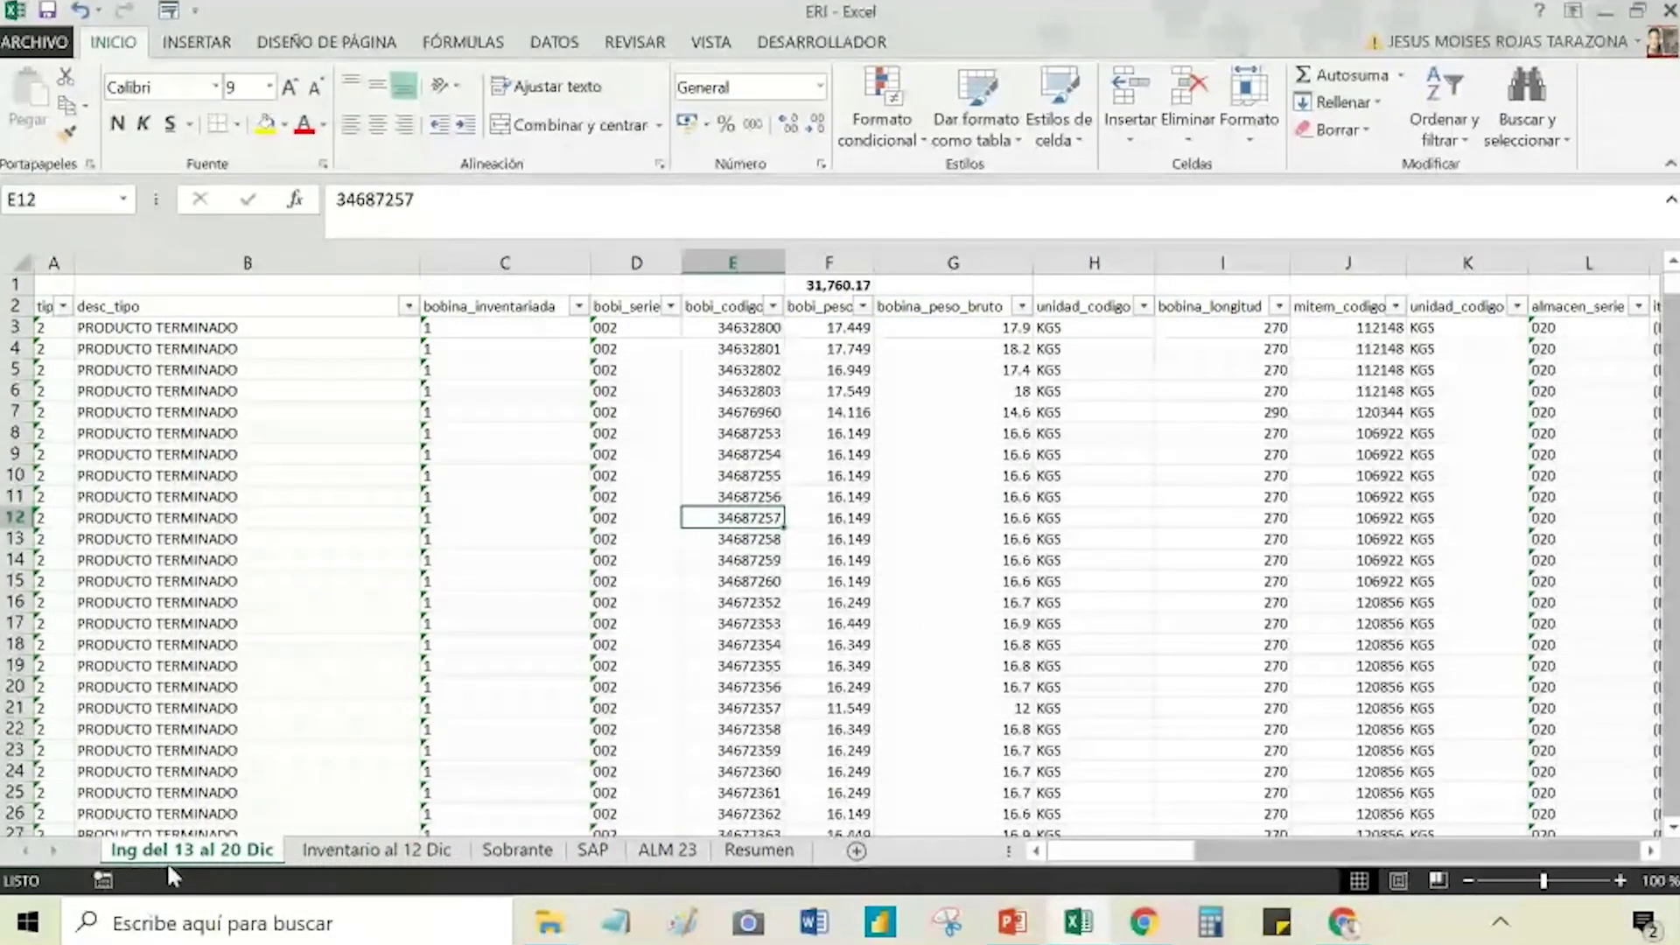
{"action": "scroll", "coordinate": [896, 608], "scroll_direction": "down", "scroll_amount": 10}
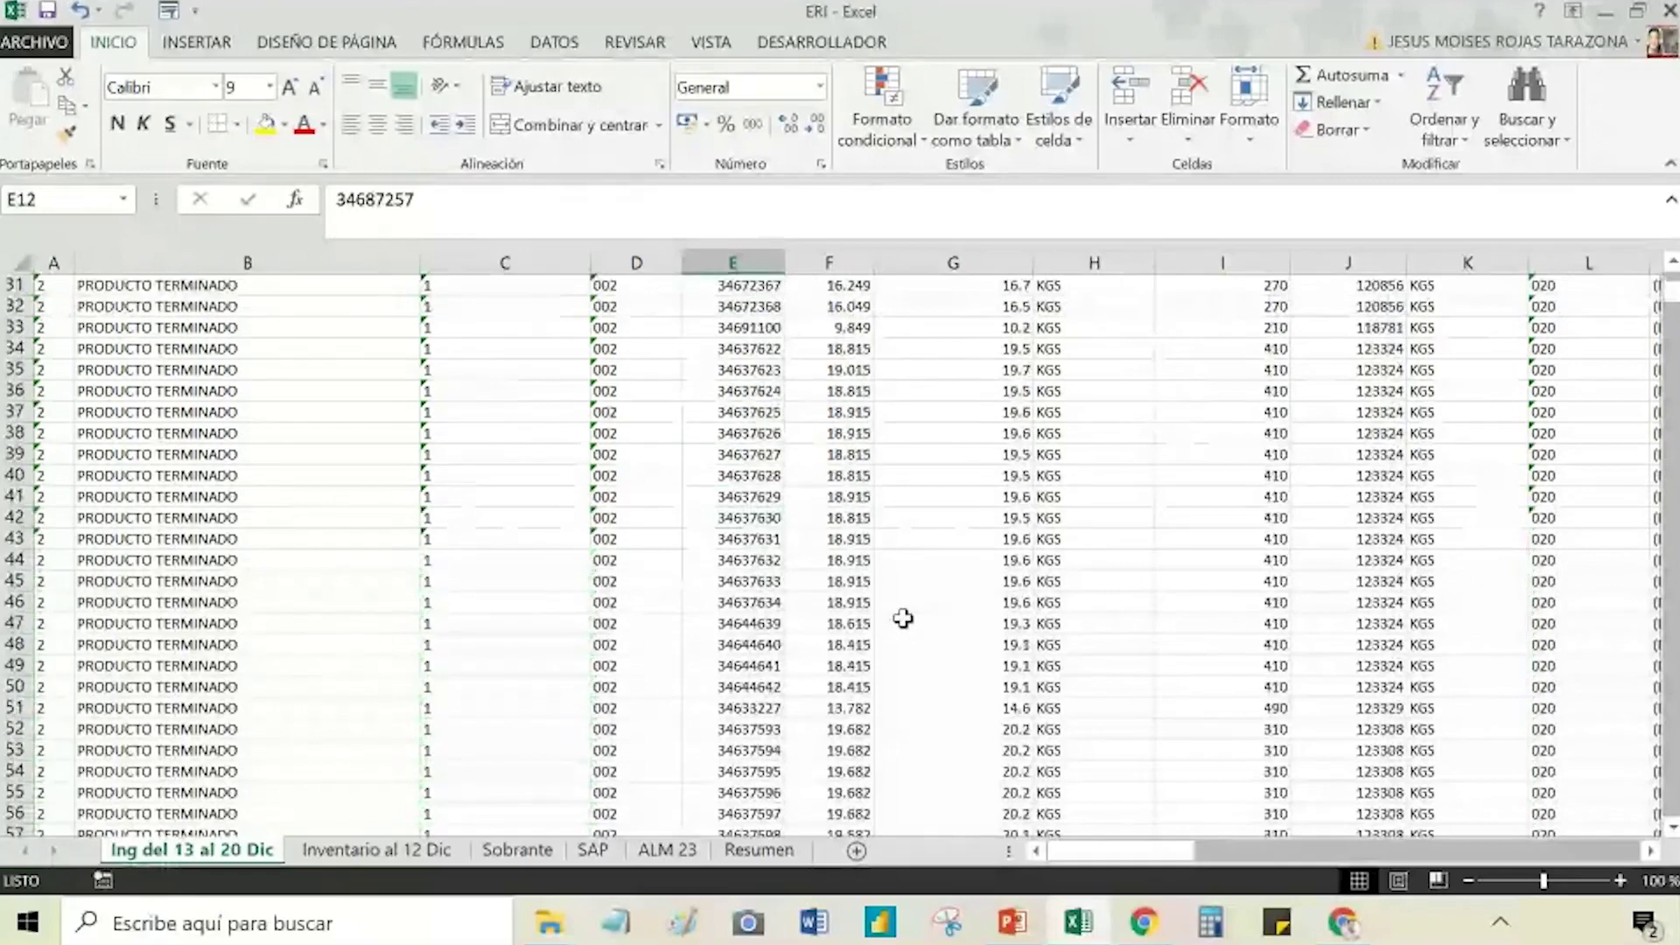
{"action": "scroll", "coordinate": [1082, 560], "scroll_direction": "down", "scroll_amount": 7}
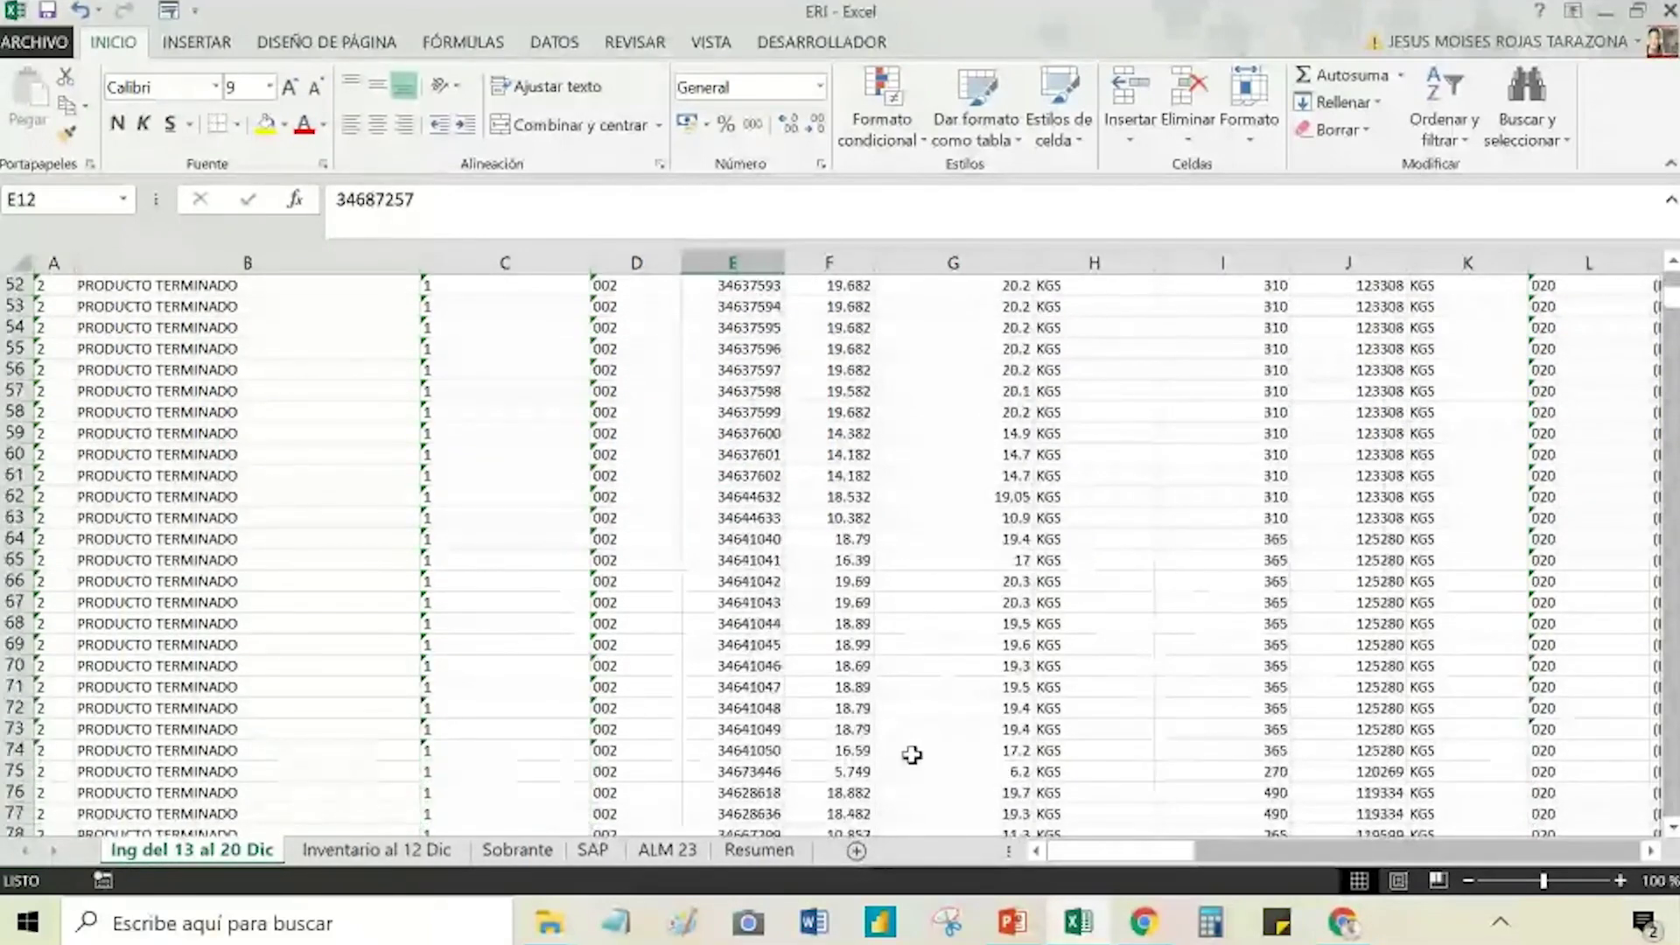
{"action": "left_click", "coordinate": [750, 852]}
{"action": "left_click", "coordinate": [996, 754]}
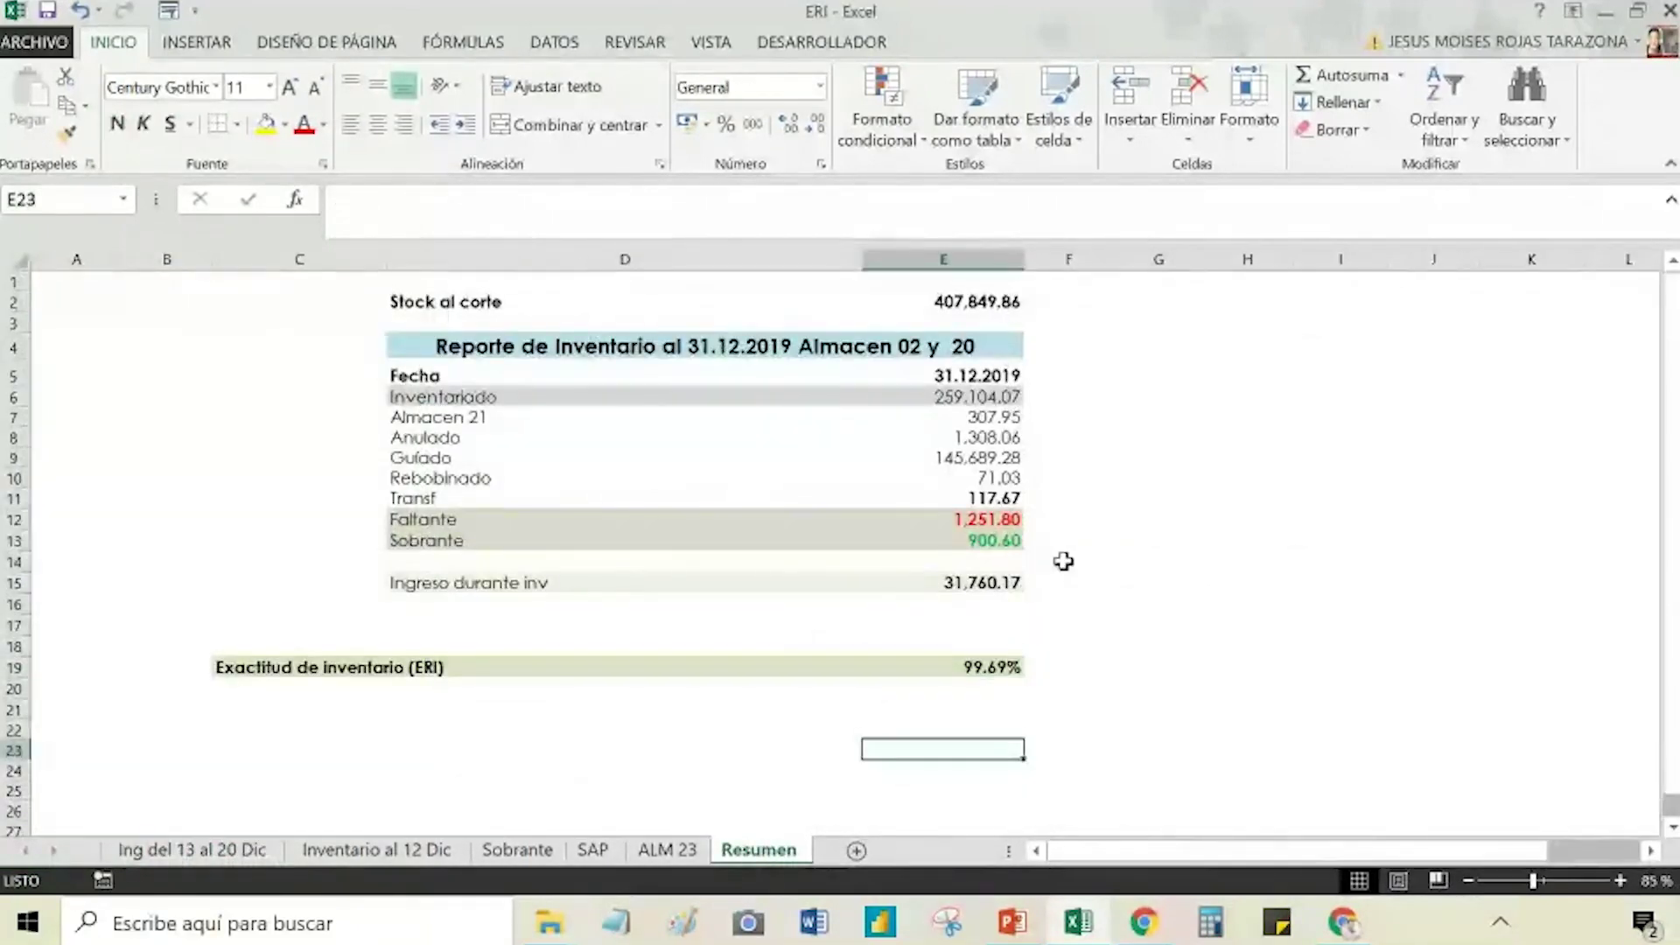
Step: Calculate the cost of the Faltante quantity in F12 with the formula =E12*20
{"action": "left_click", "coordinate": [1072, 523]}
{"action": "key", "text": "Right"}
{"action": "left_click", "coordinate": [1068, 519]}
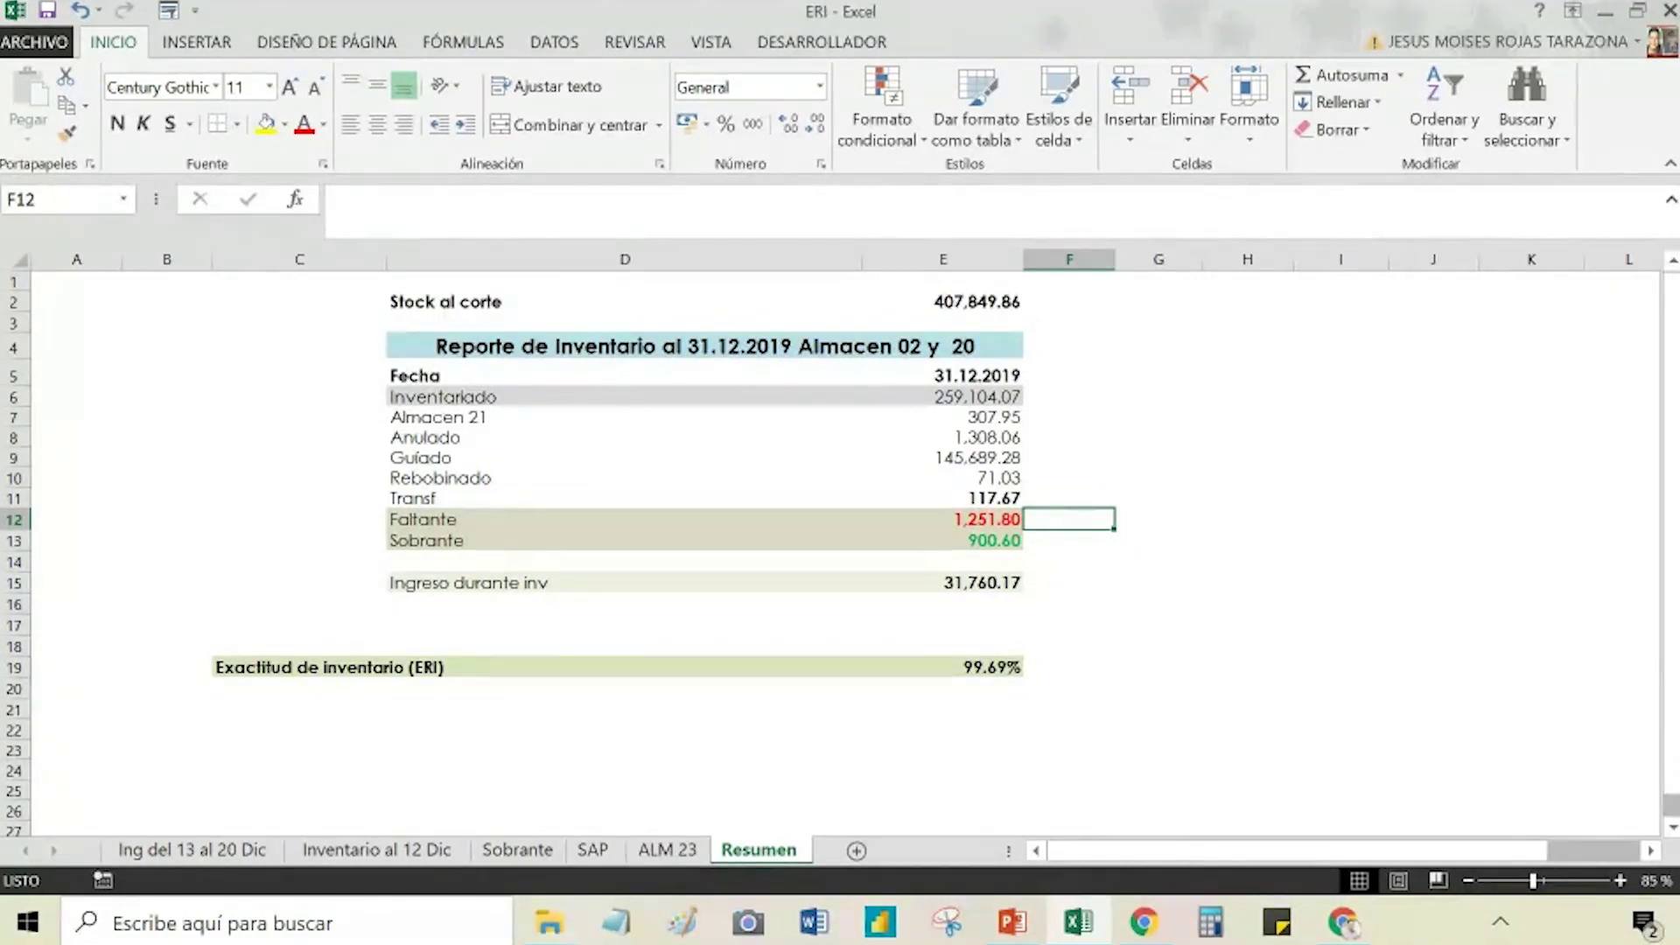
{"action": "type", "text": "="}
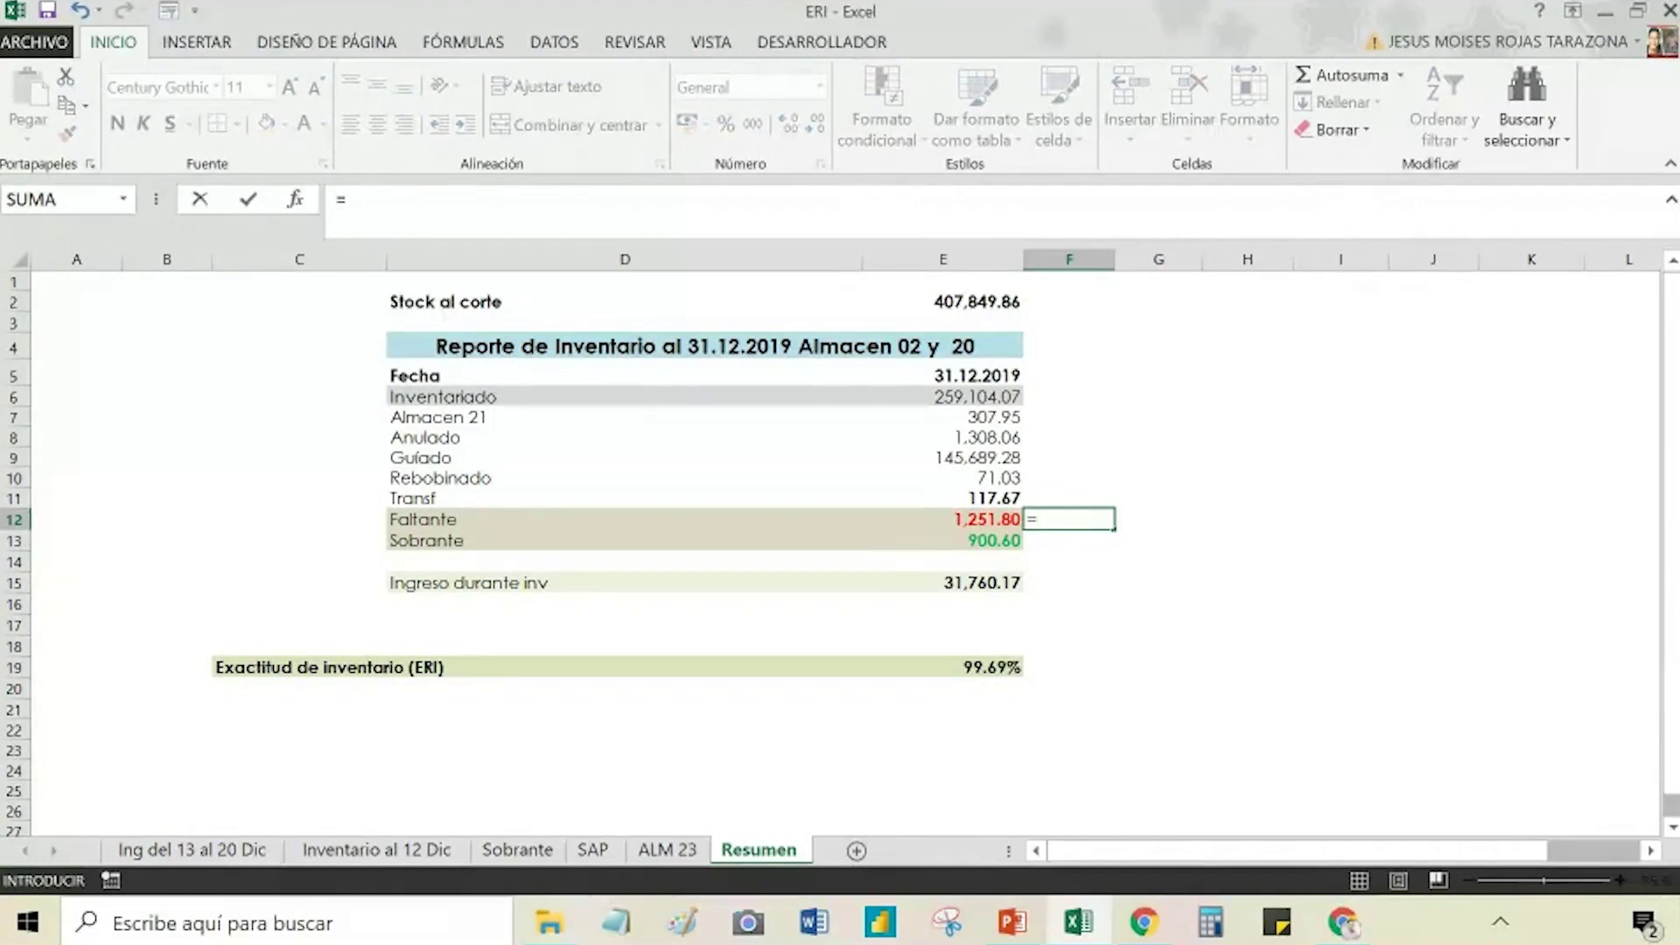
{"action": "left_click", "coordinate": [987, 518]}
{"action": "type", "text": "*20"}
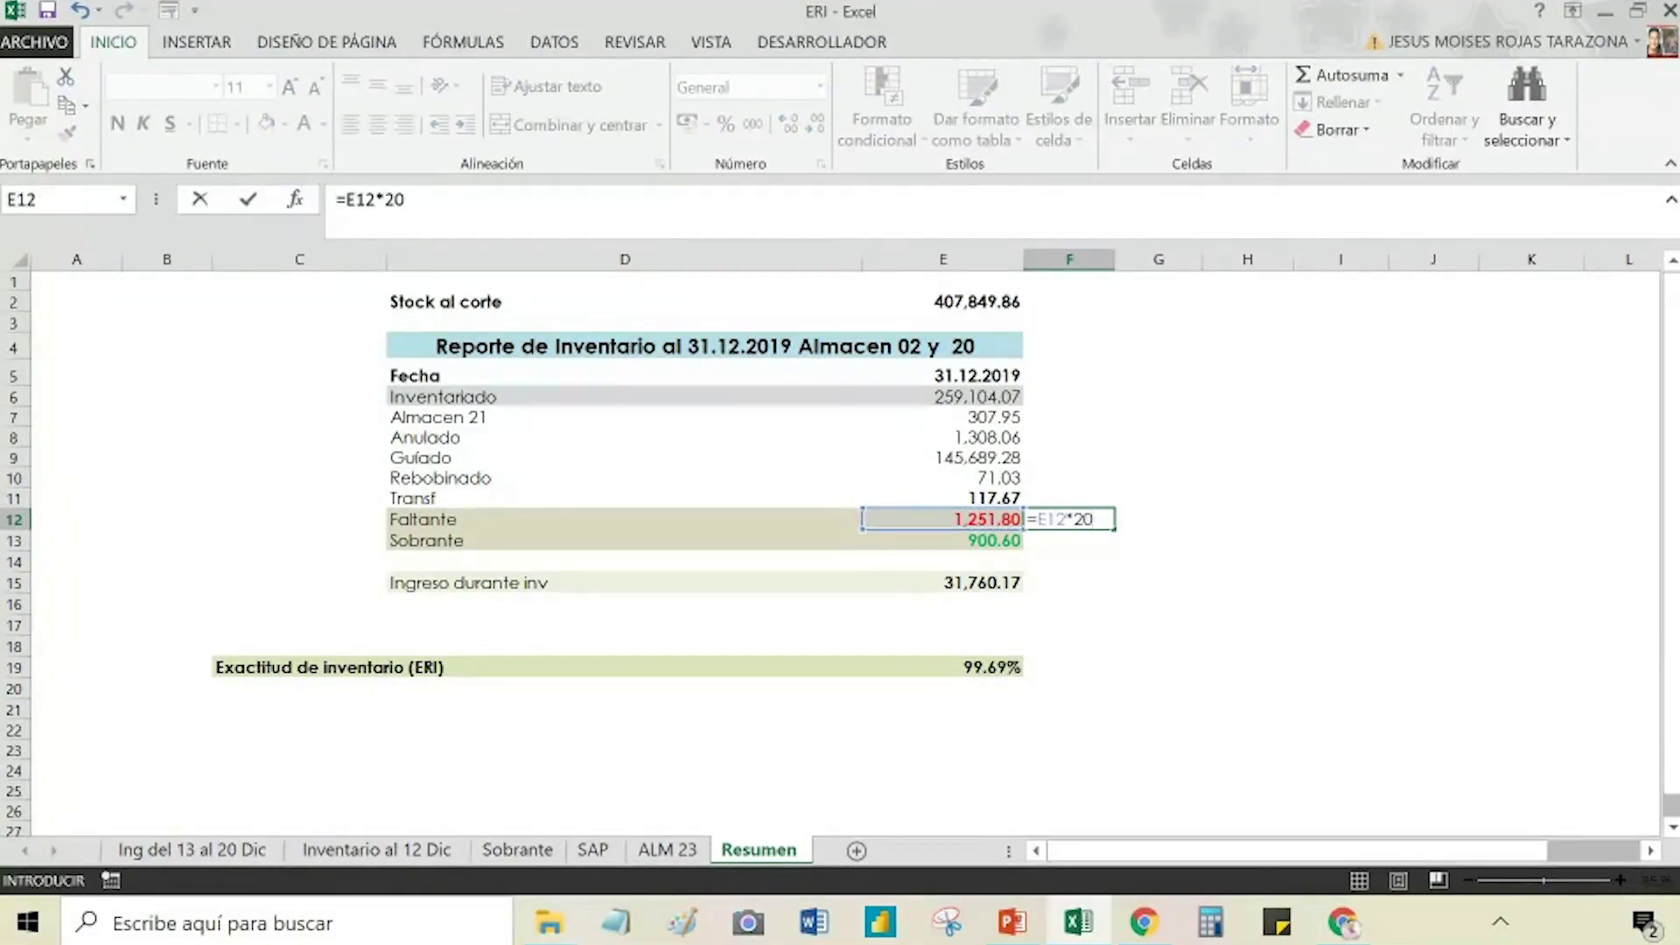
{"action": "key", "text": "Return"}
{"action": "key", "text": "Up"}
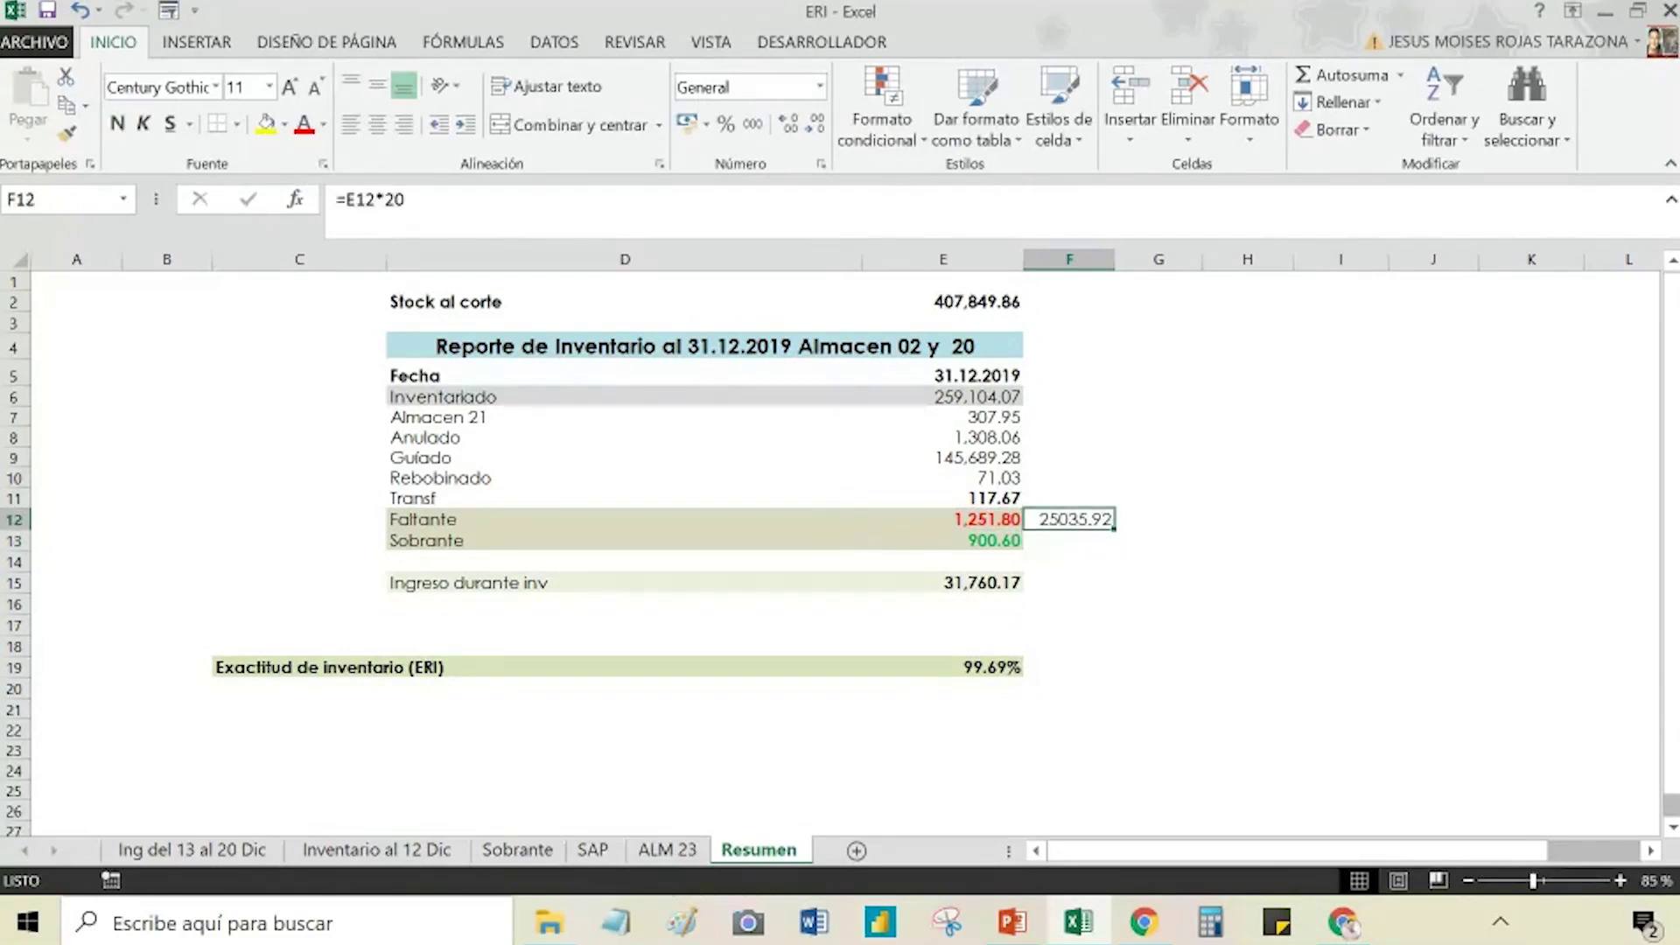
Step: Format the Faltante cost in F12 as Moneda, and select F13 beside Sobrante
{"action": "left_click", "coordinate": [820, 86]}
{"action": "left_click", "coordinate": [788, 235]}
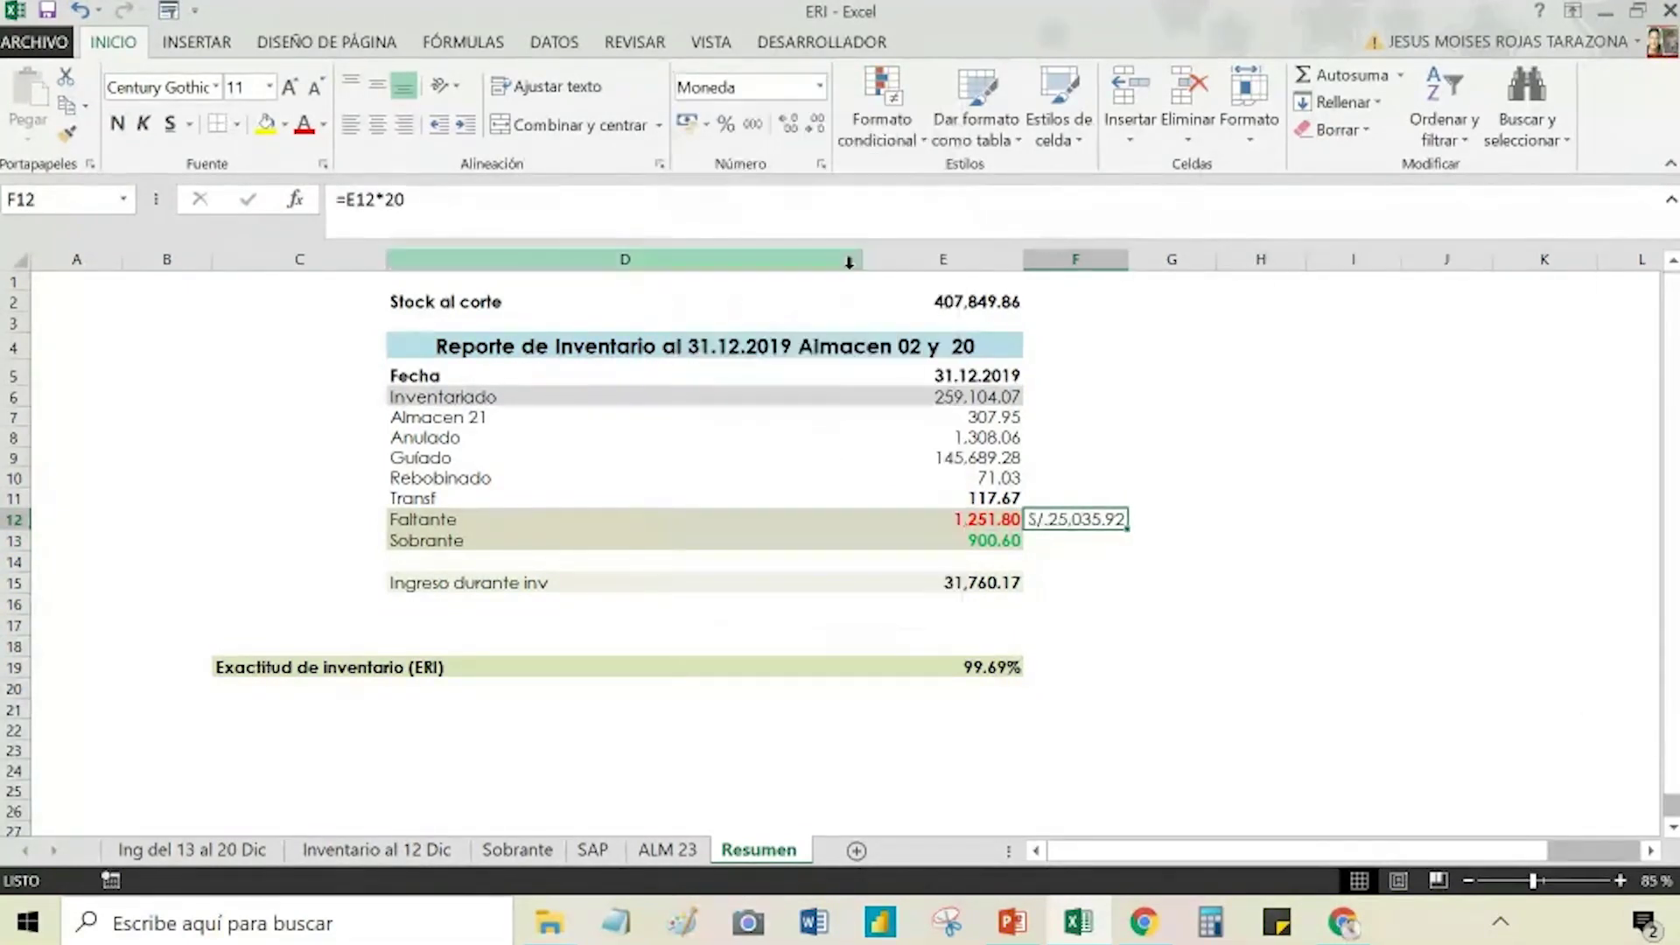
{"action": "left_click", "coordinate": [1155, 537]}
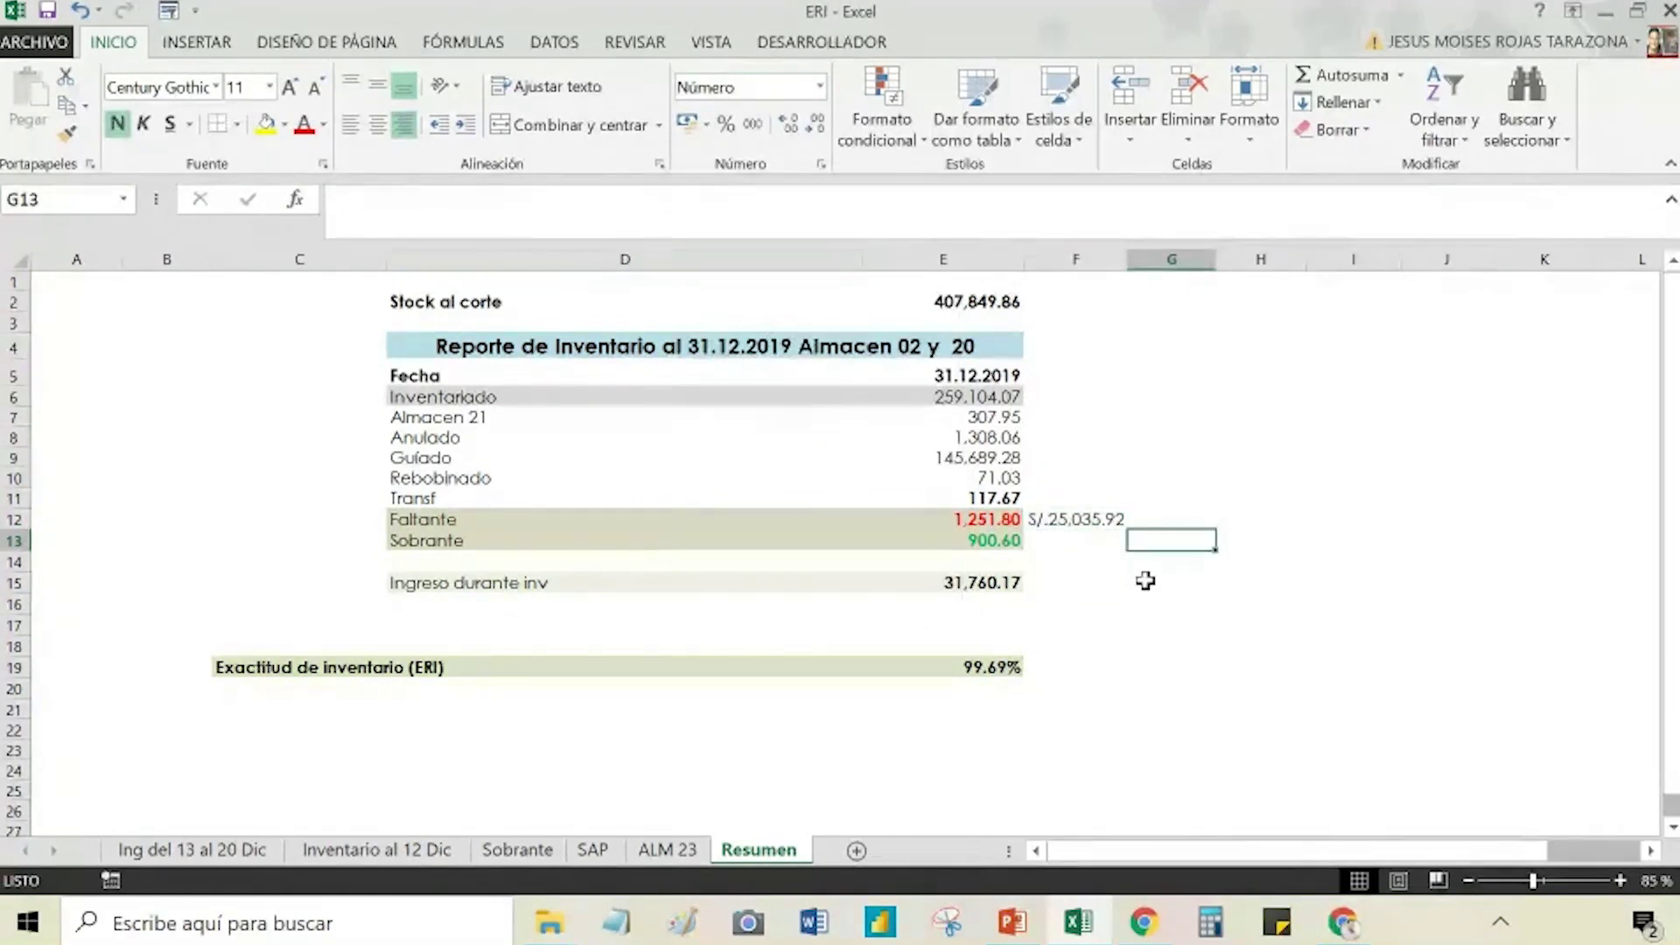
{"action": "left_click", "coordinate": [1050, 538]}
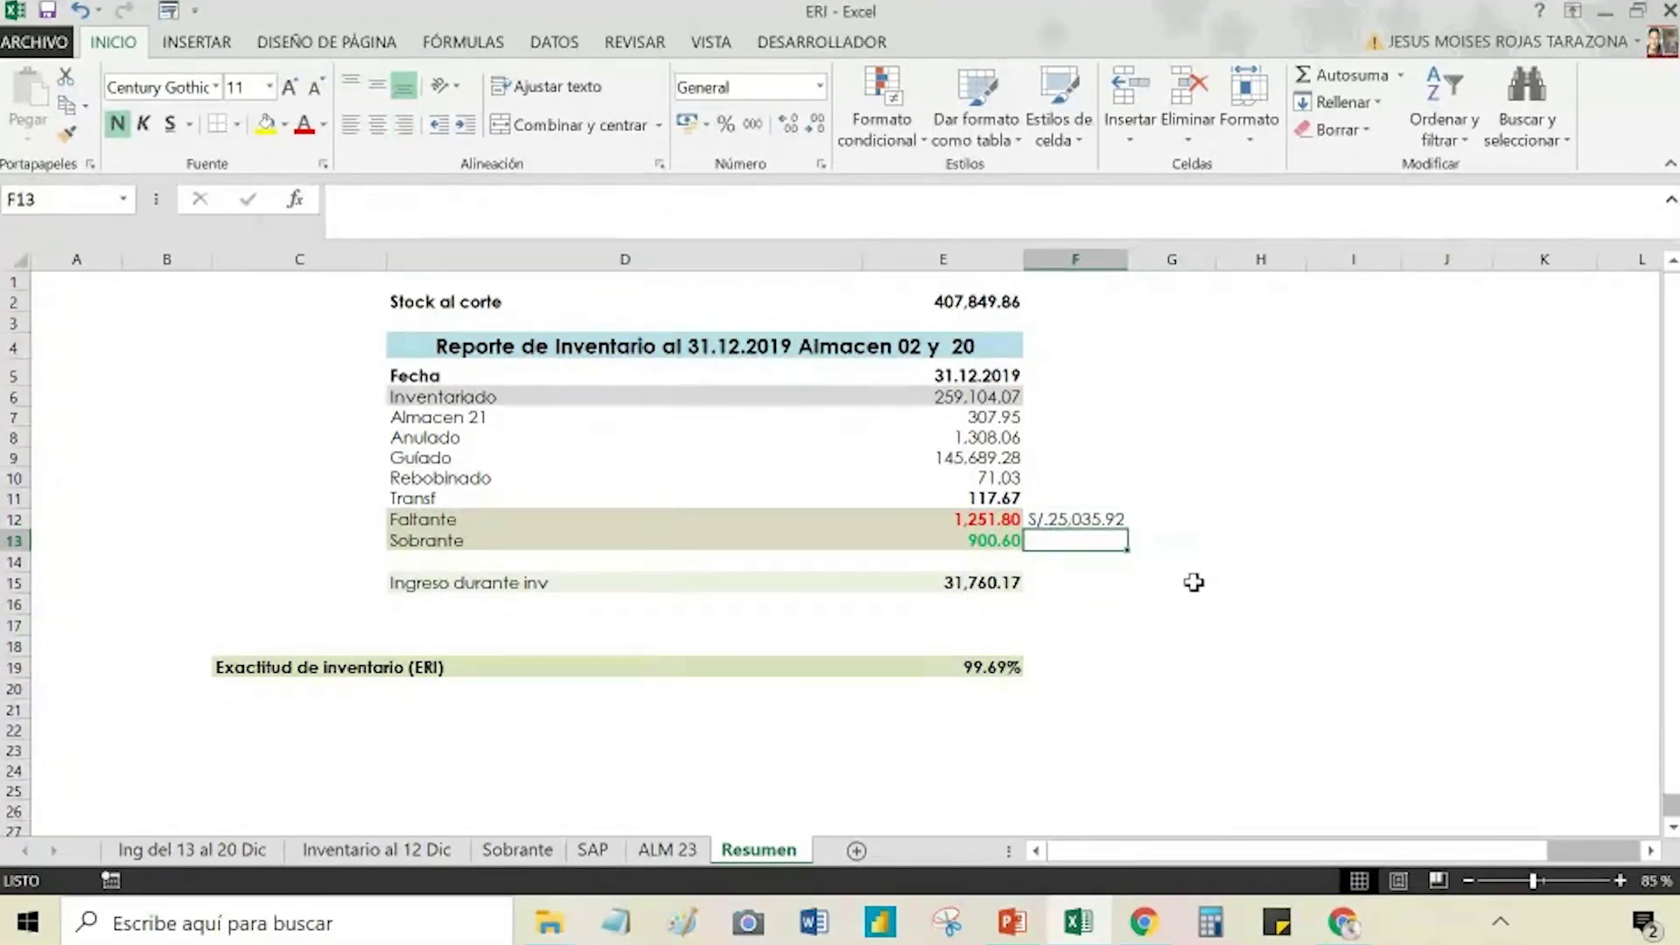
Step: Calculate the cost of the Sobrante quantity in F13 with the formula =E13*20 and format it as currency
{"action": "type", "text": "="}
{"action": "key", "text": "Left"}
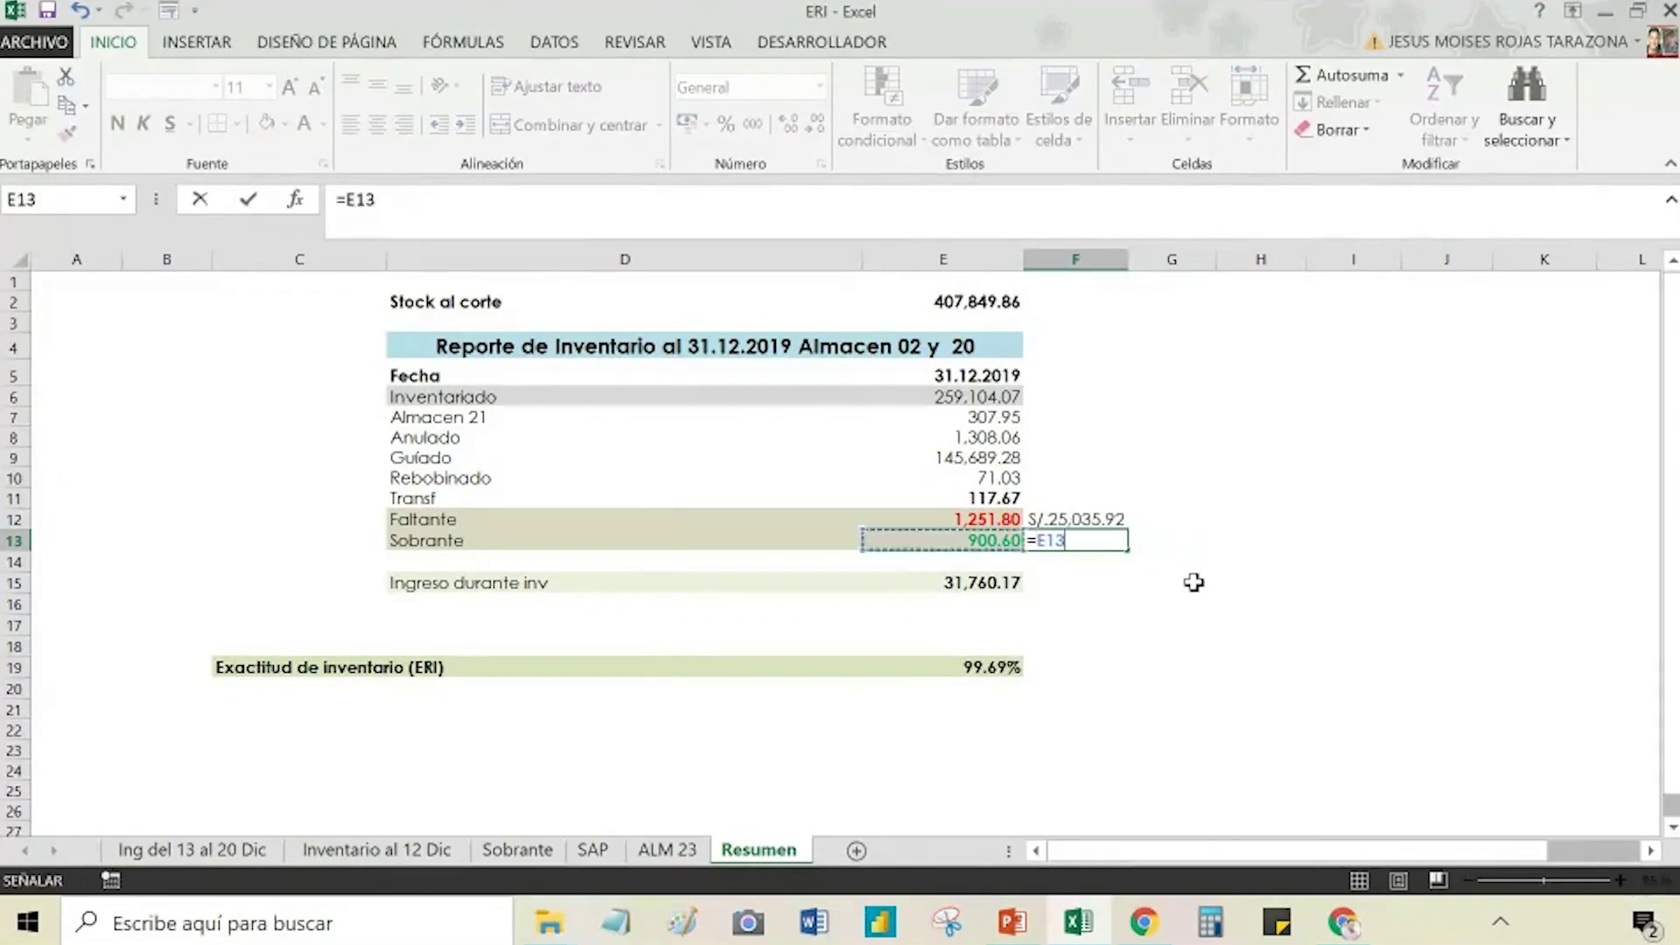
{"action": "type", "text": "*"}
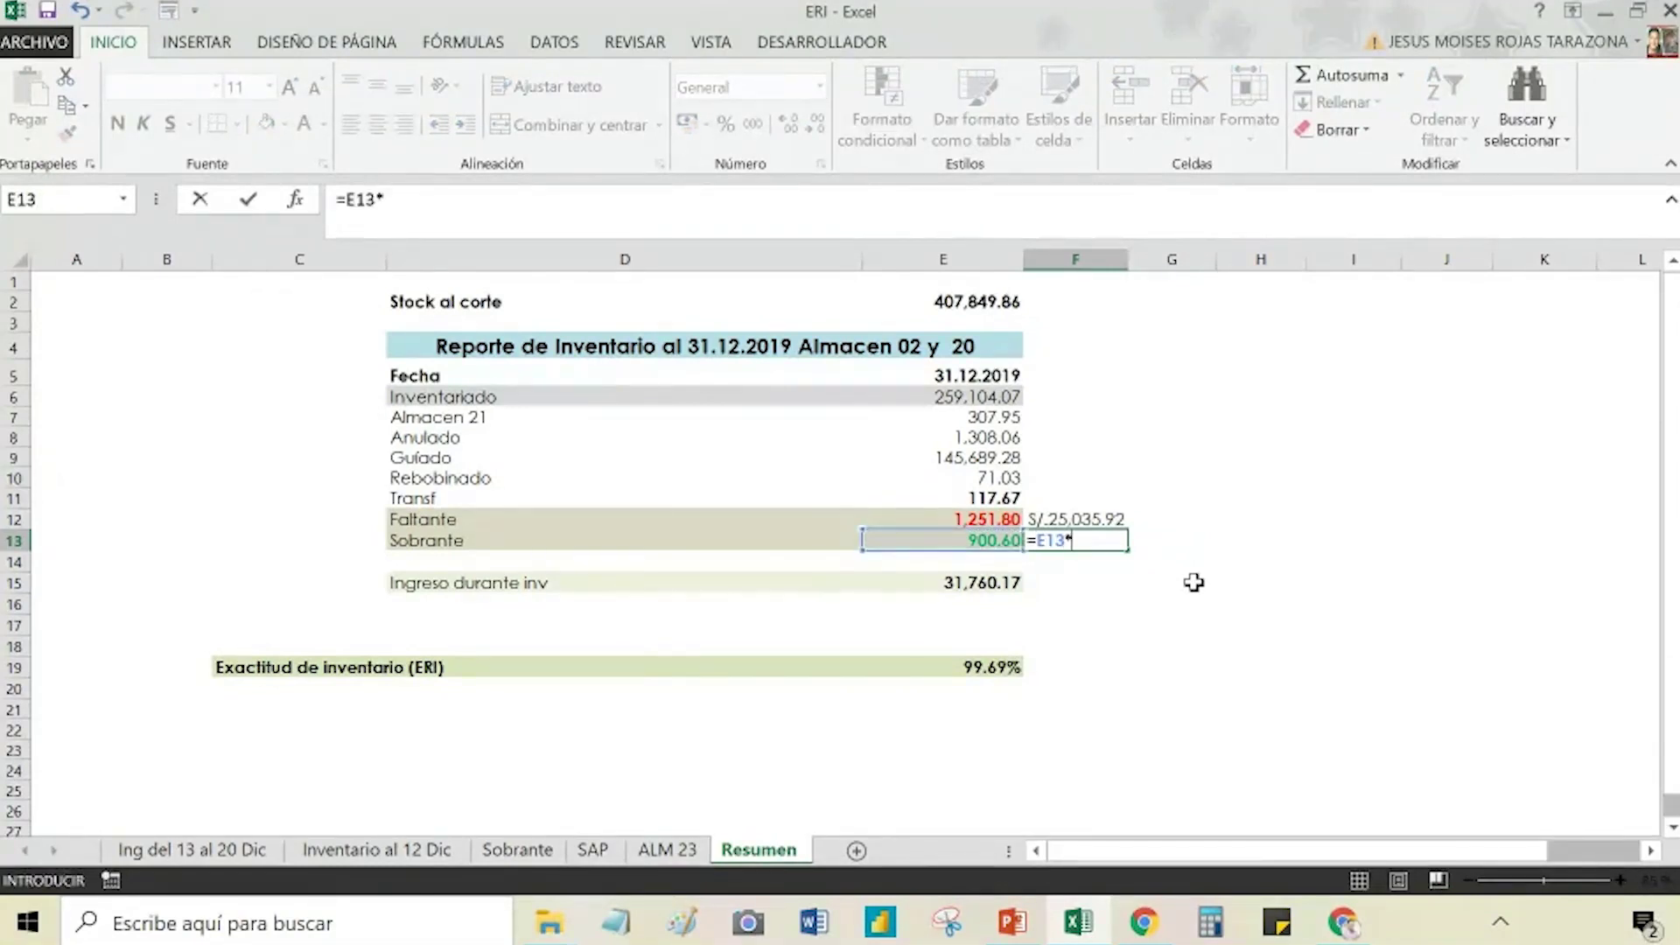
{"action": "type", "text": "20"}
{"action": "key", "text": "Return"}
{"action": "key", "text": "Up"}
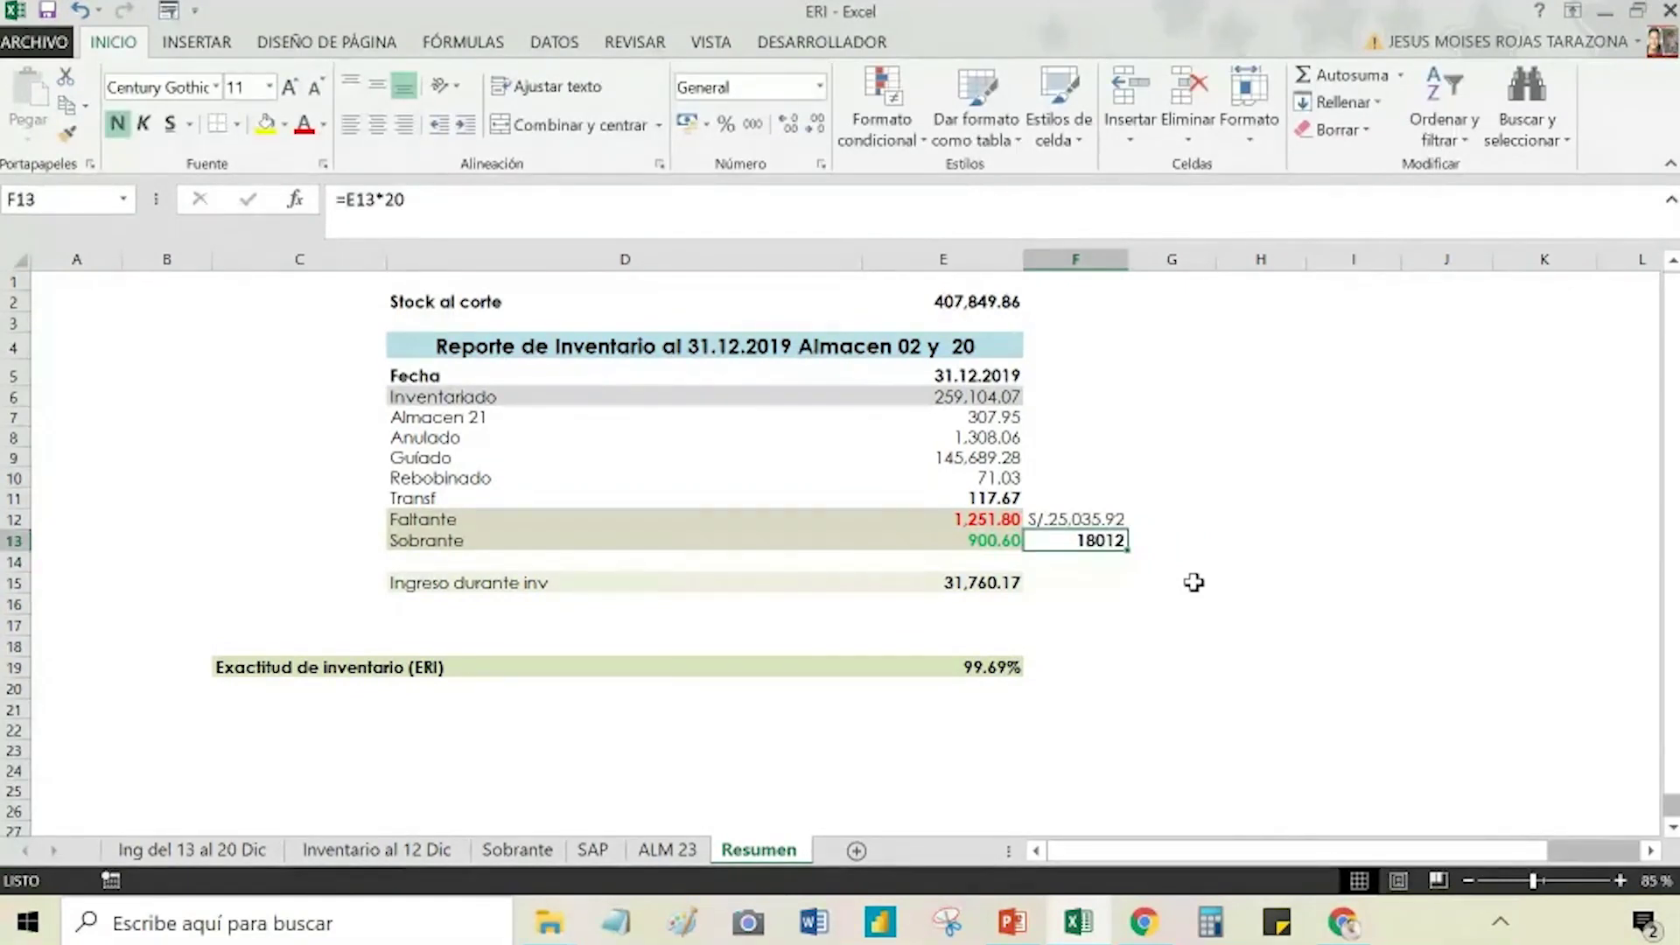
{"action": "key", "text": "ctrl+shift+4"}
{"action": "key", "text": "Right"}
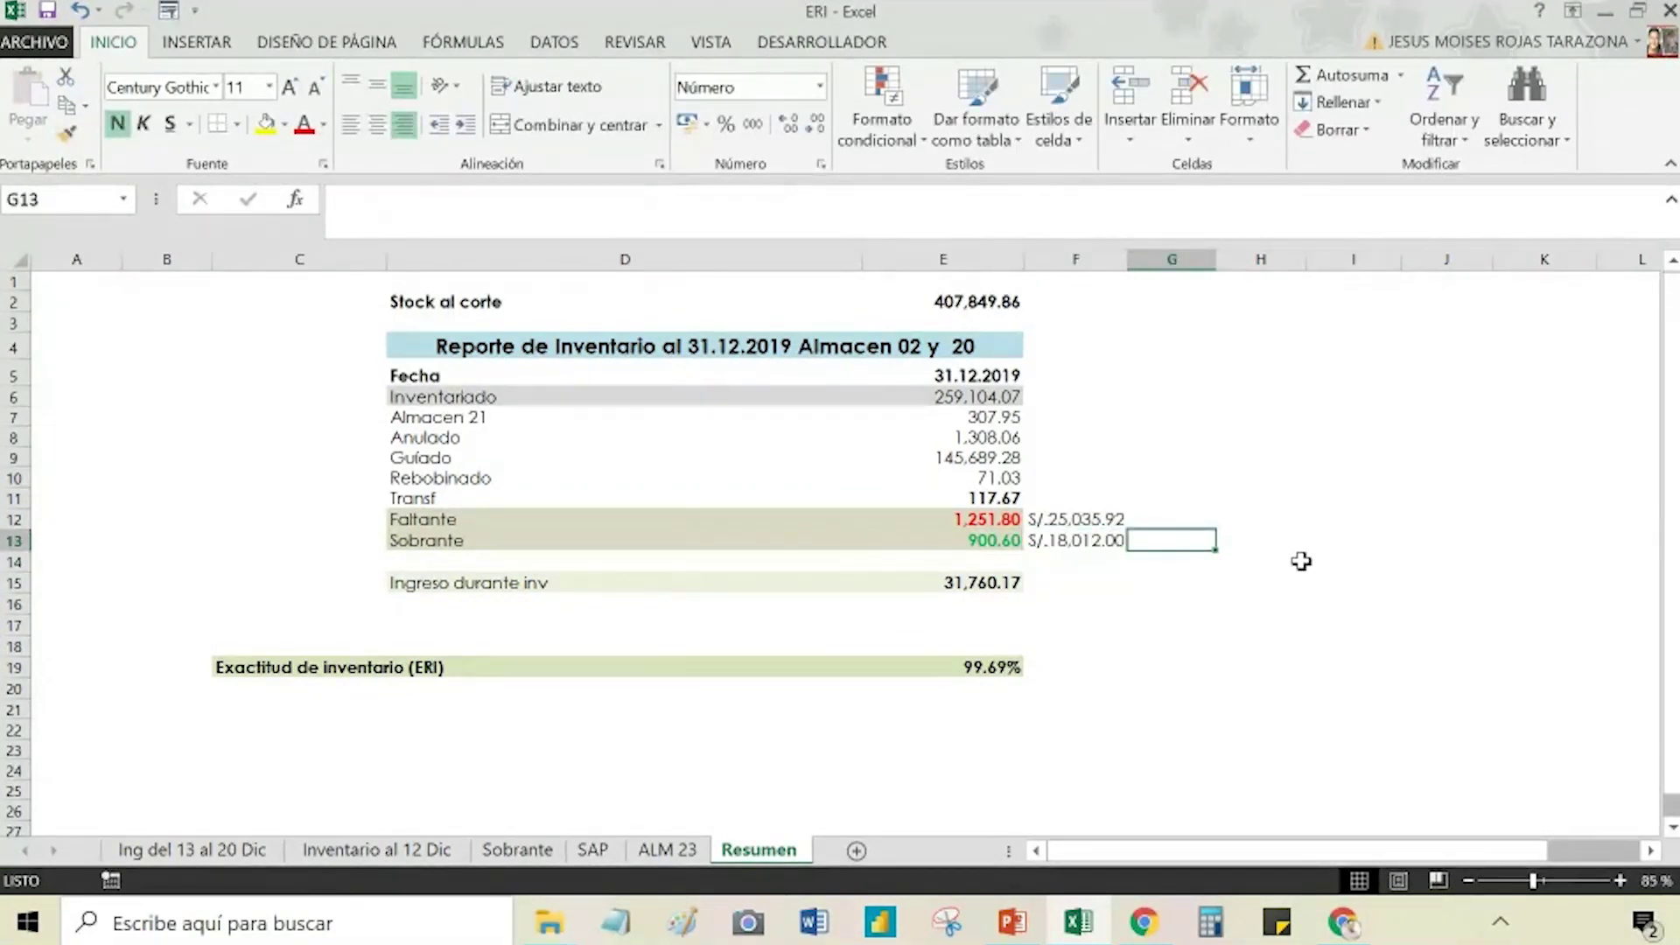
Step: Calculate the difference between the Faltante and Sobrante costs in G13 with the formula =F12-F13
{"action": "type", "text": "="}
{"action": "key", "text": "Left"}
{"action": "key", "text": "Up"}
{"action": "type", "text": "-"}
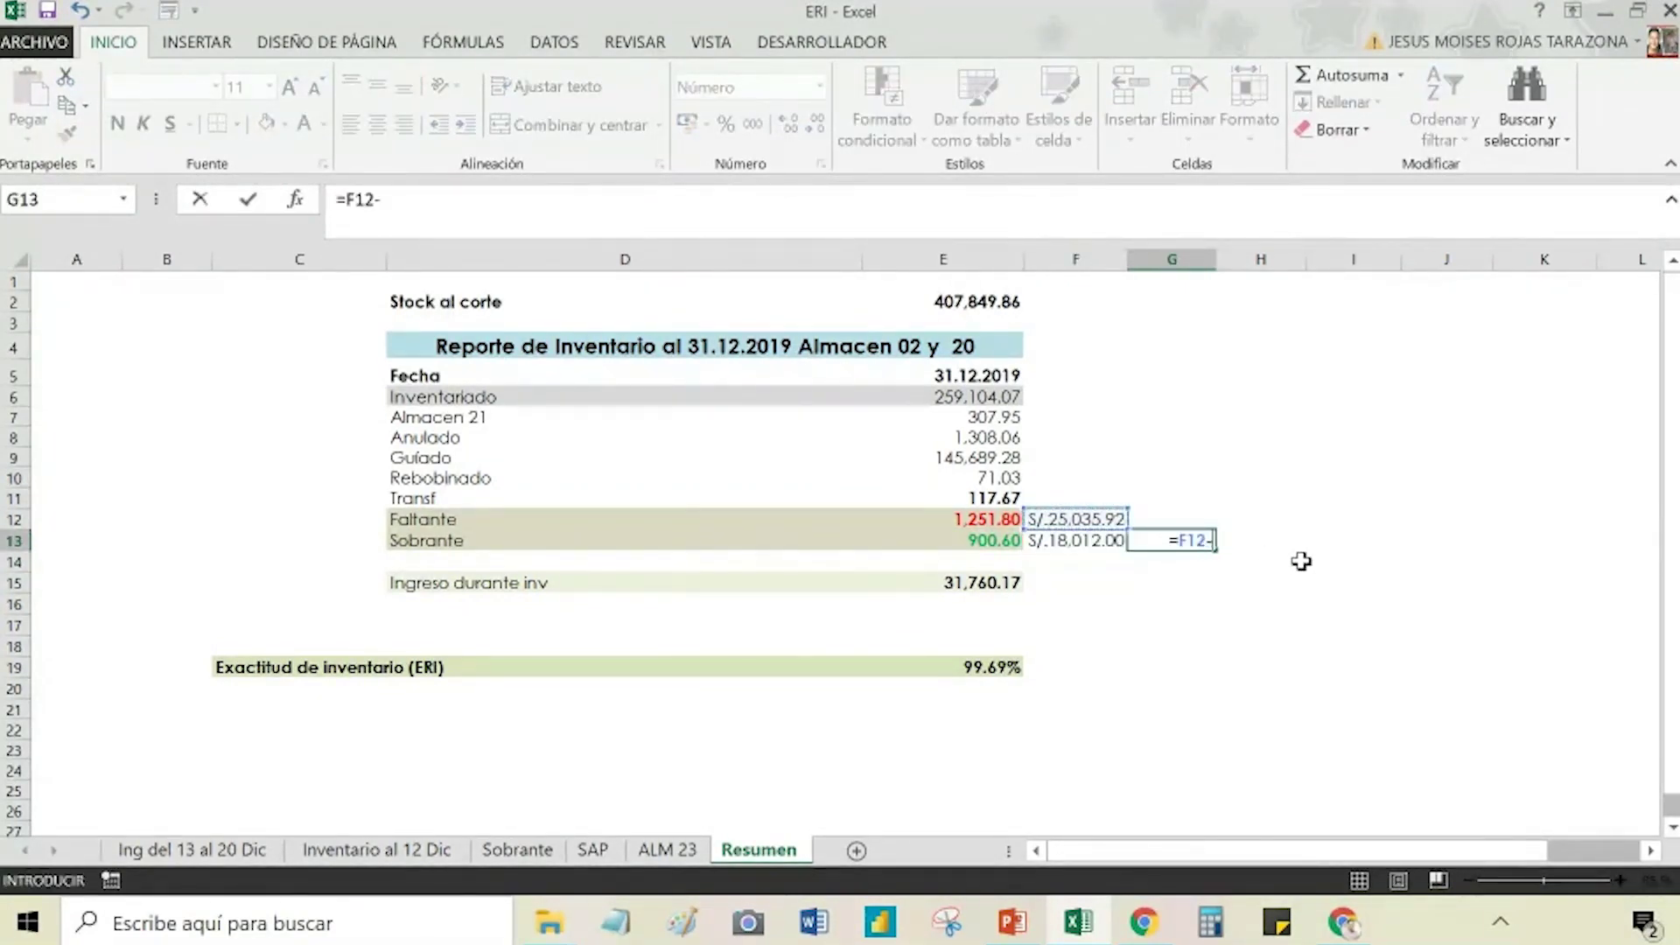
{"action": "key", "text": "Left"}
{"action": "key", "text": "Return"}
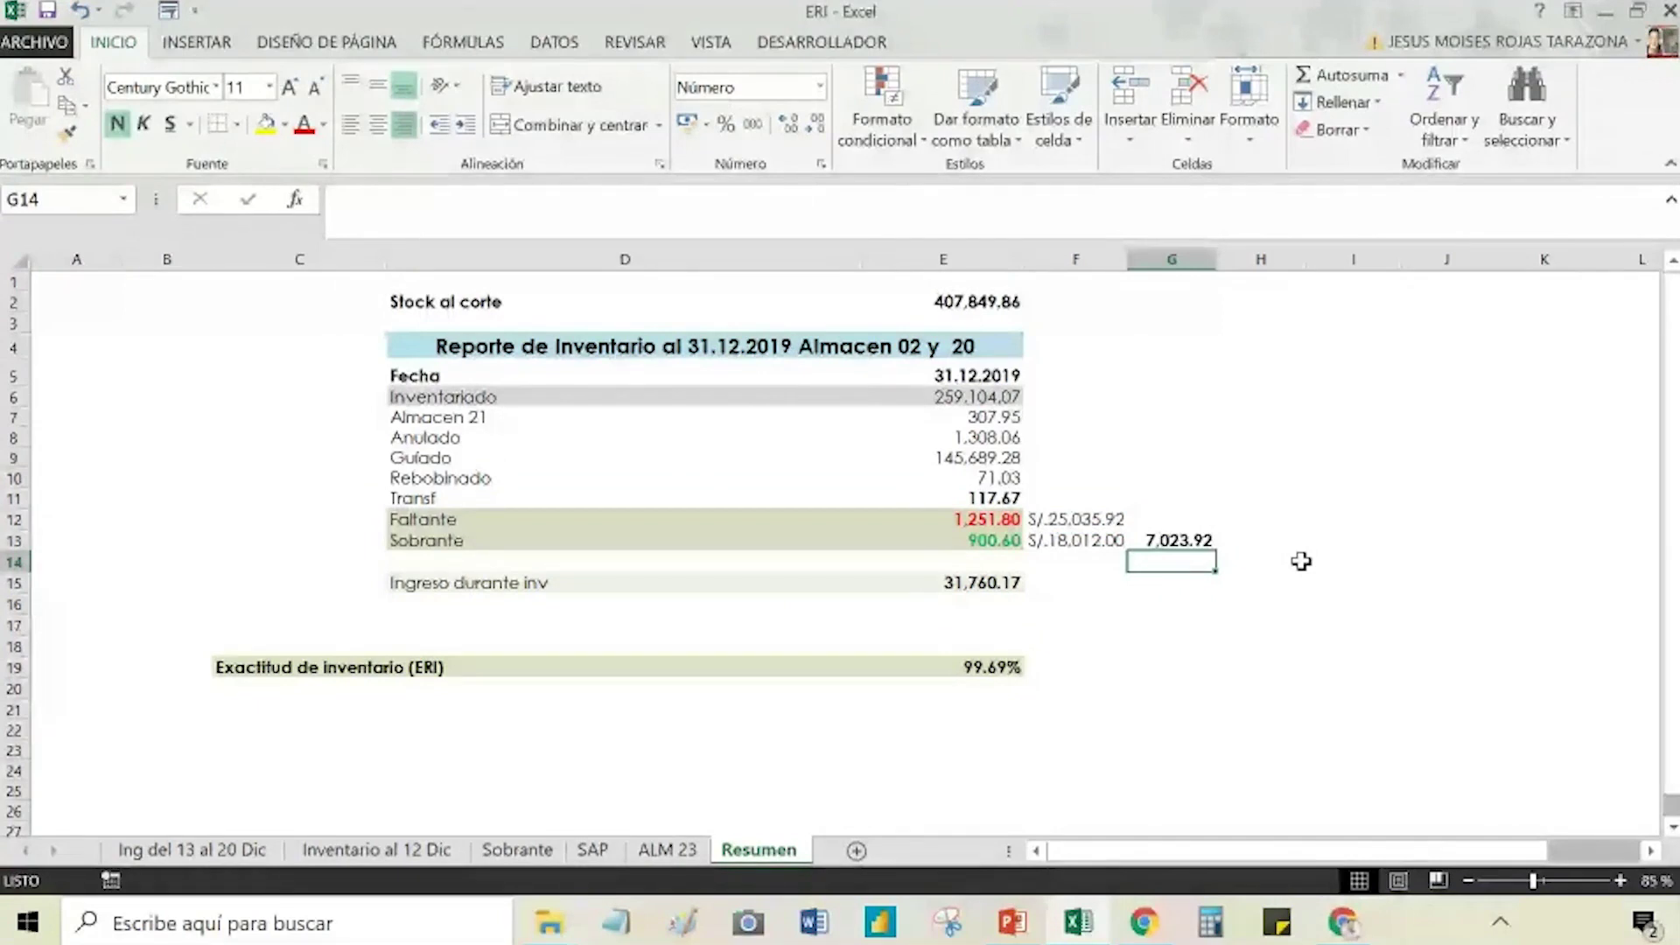
Step: Inspect the ERI formula in E19 and compare the Faltante quantity in E12 with its cost in F12
{"action": "left_click", "coordinate": [1008, 668]}
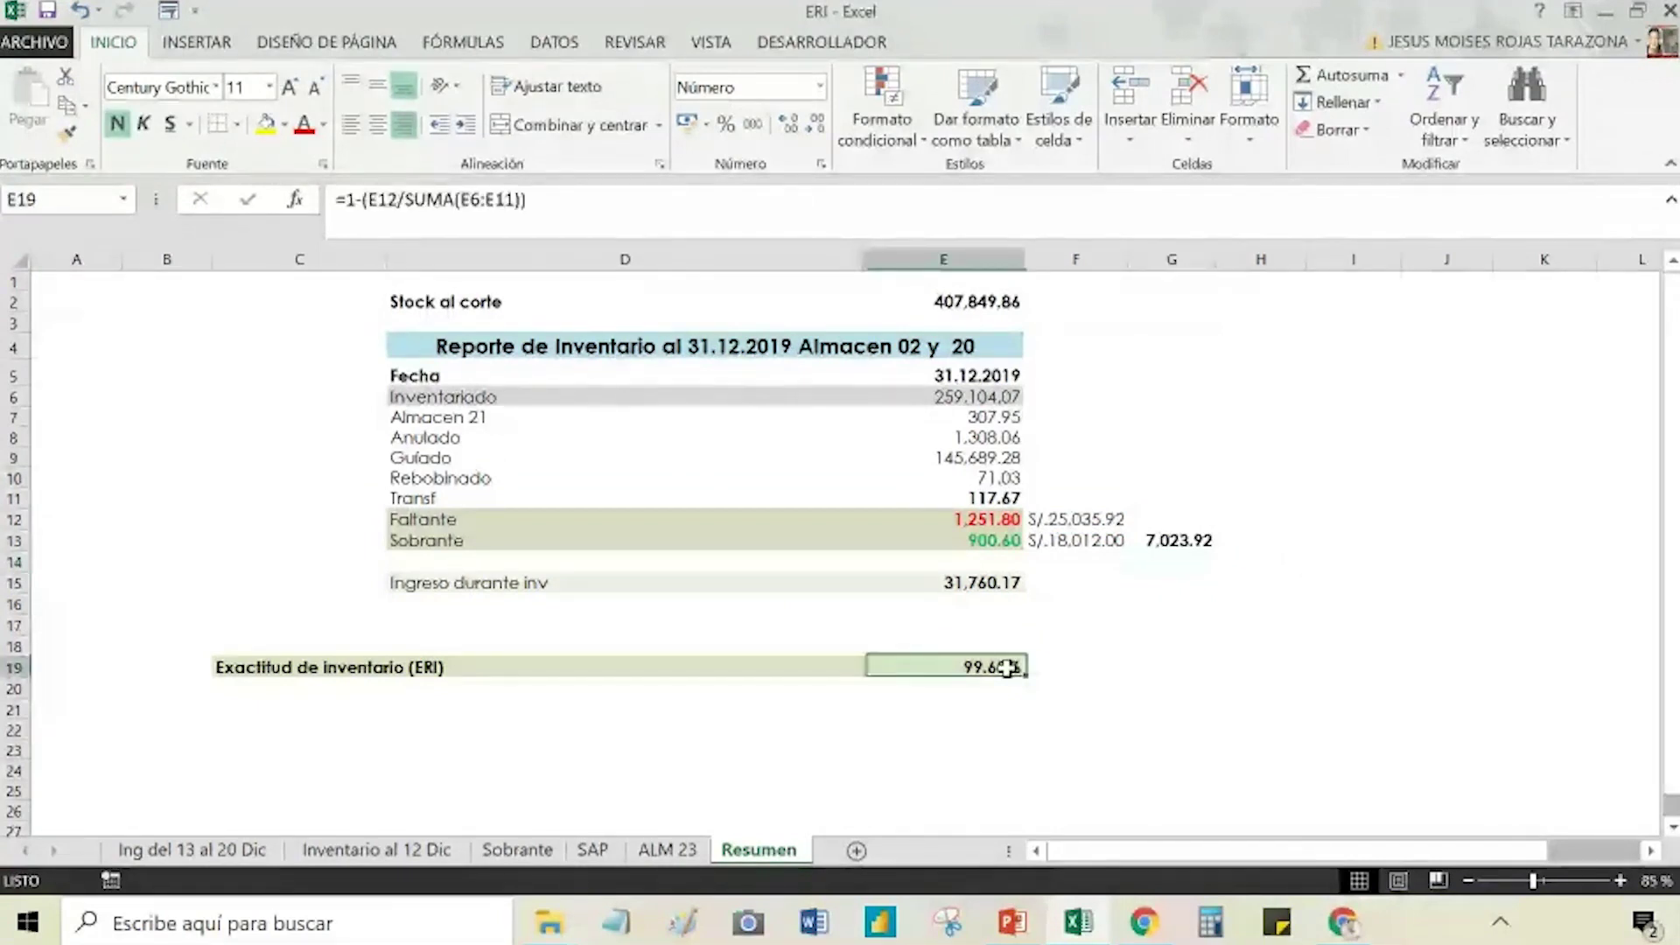
{"action": "left_click", "coordinate": [1075, 687]}
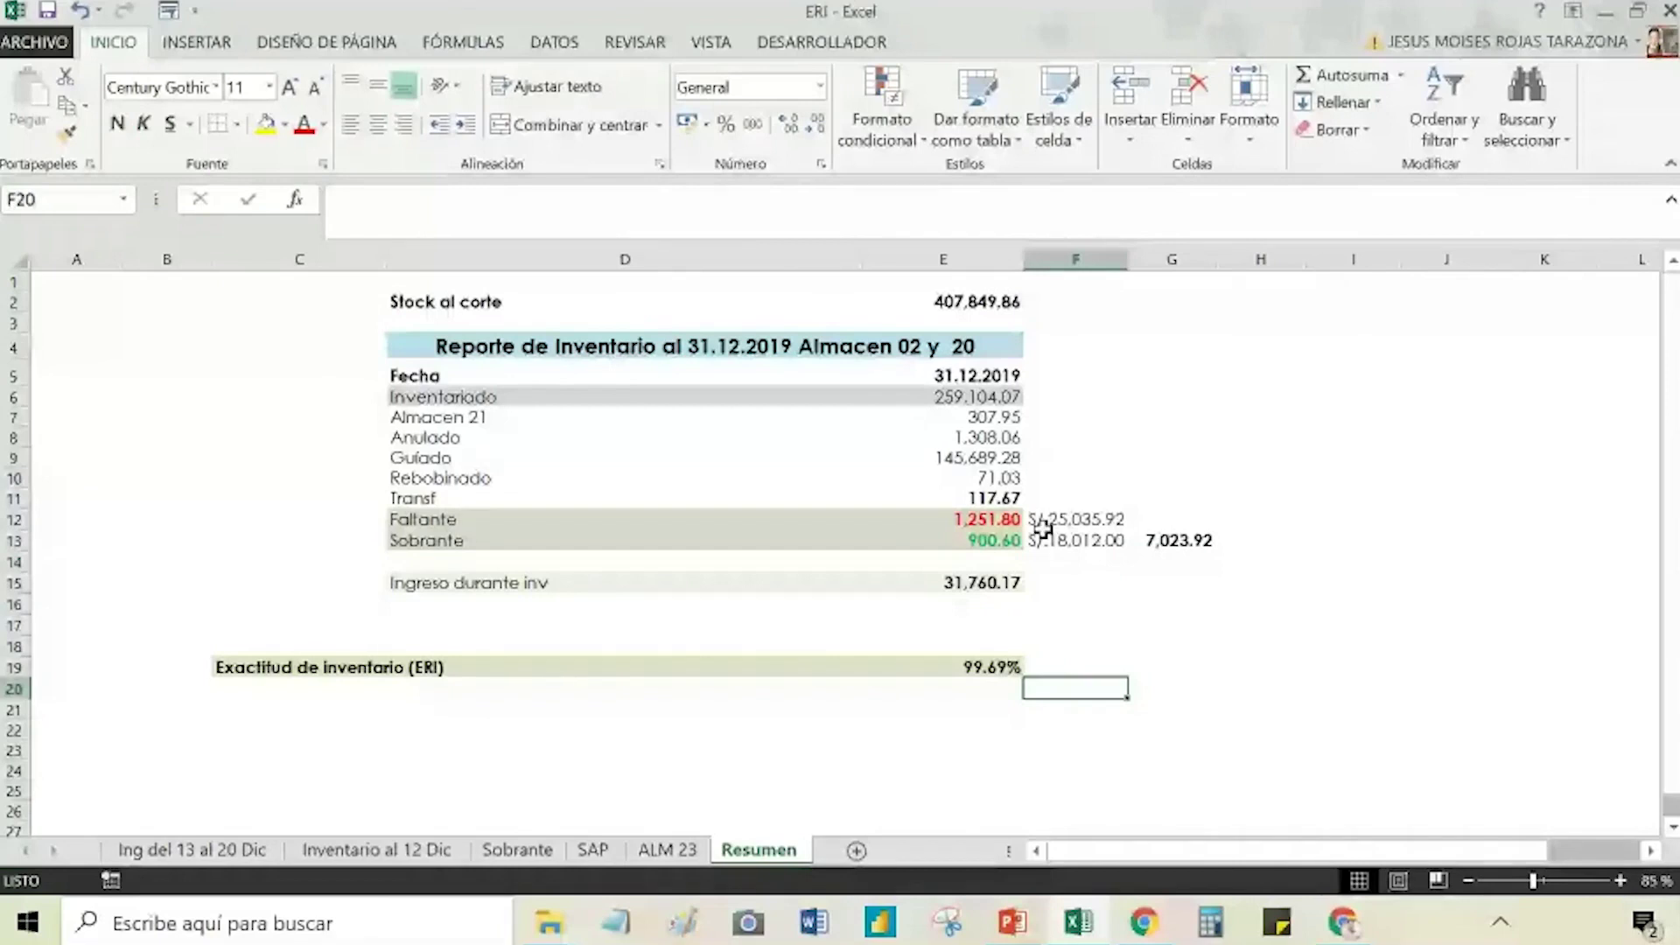
{"action": "left_click", "coordinate": [1015, 523]}
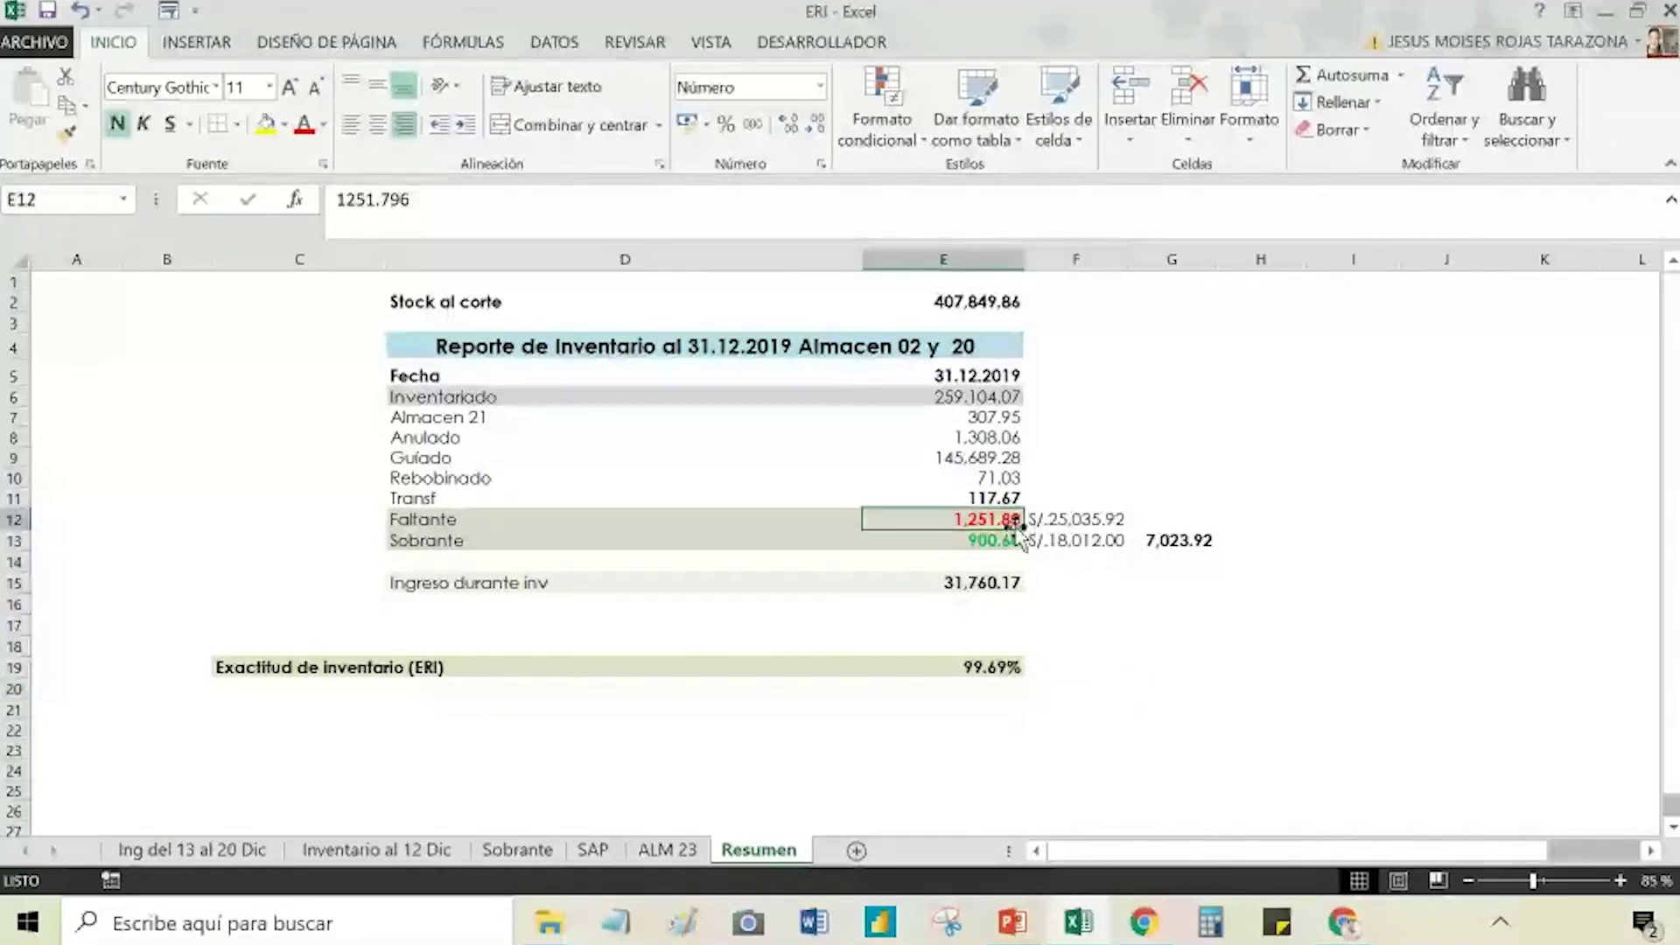
{"action": "key", "text": "Right"}
{"action": "key", "text": "Right"}
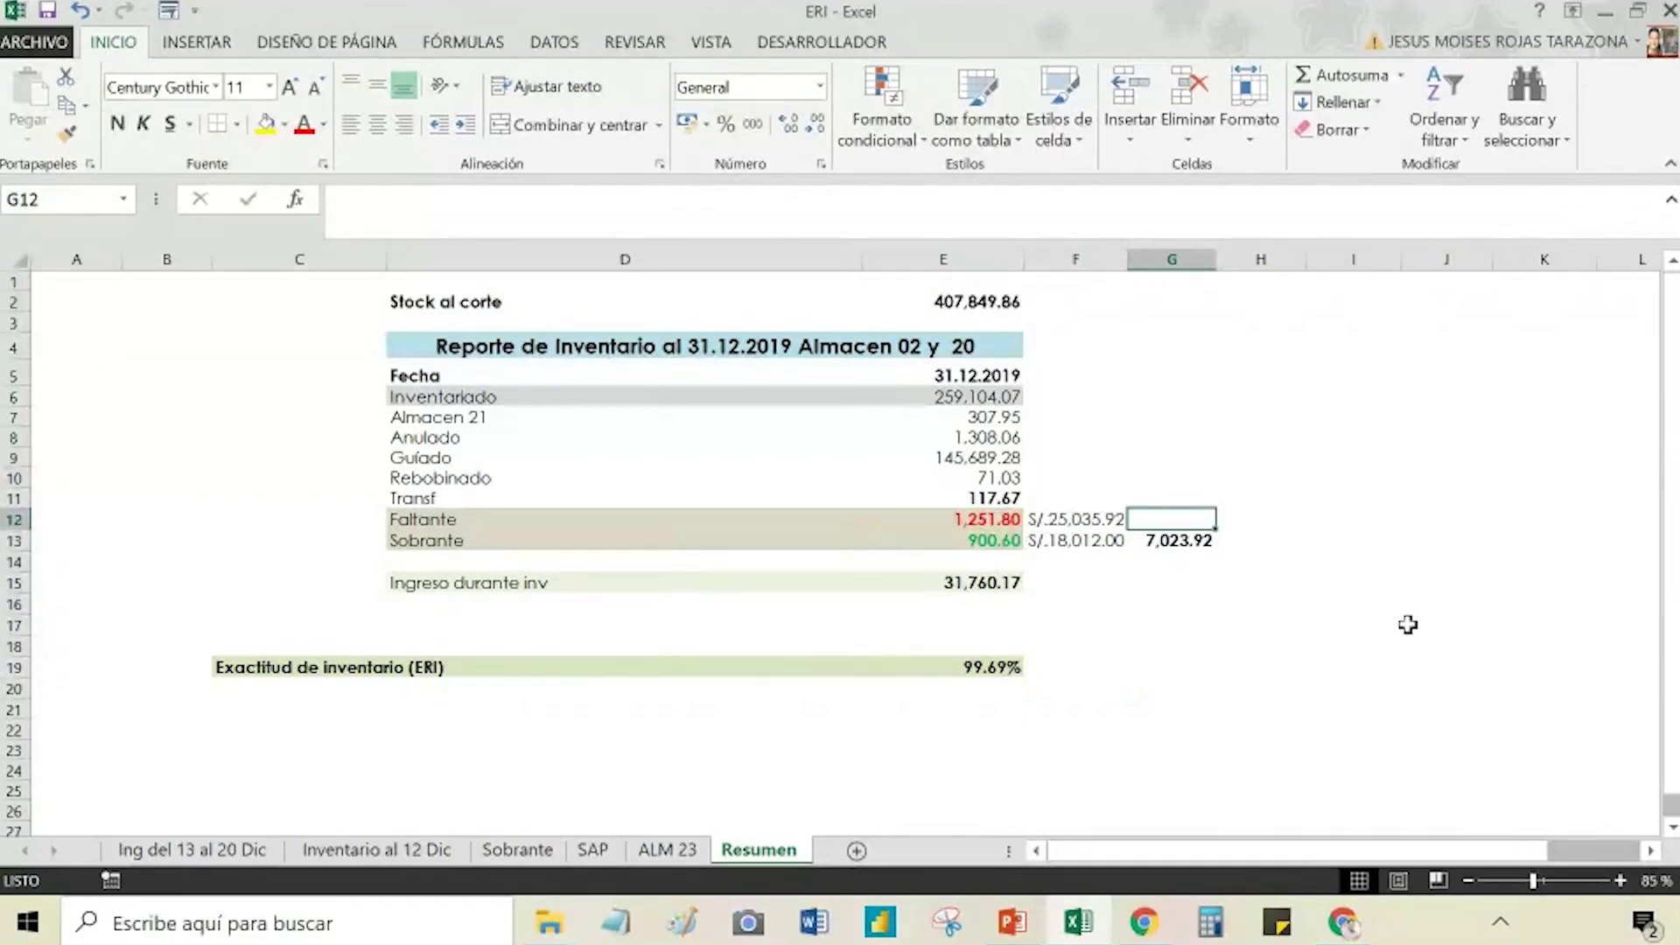
{"action": "key", "text": "Left"}
{"action": "key", "text": "Left"}
{"action": "key", "text": "Right"}
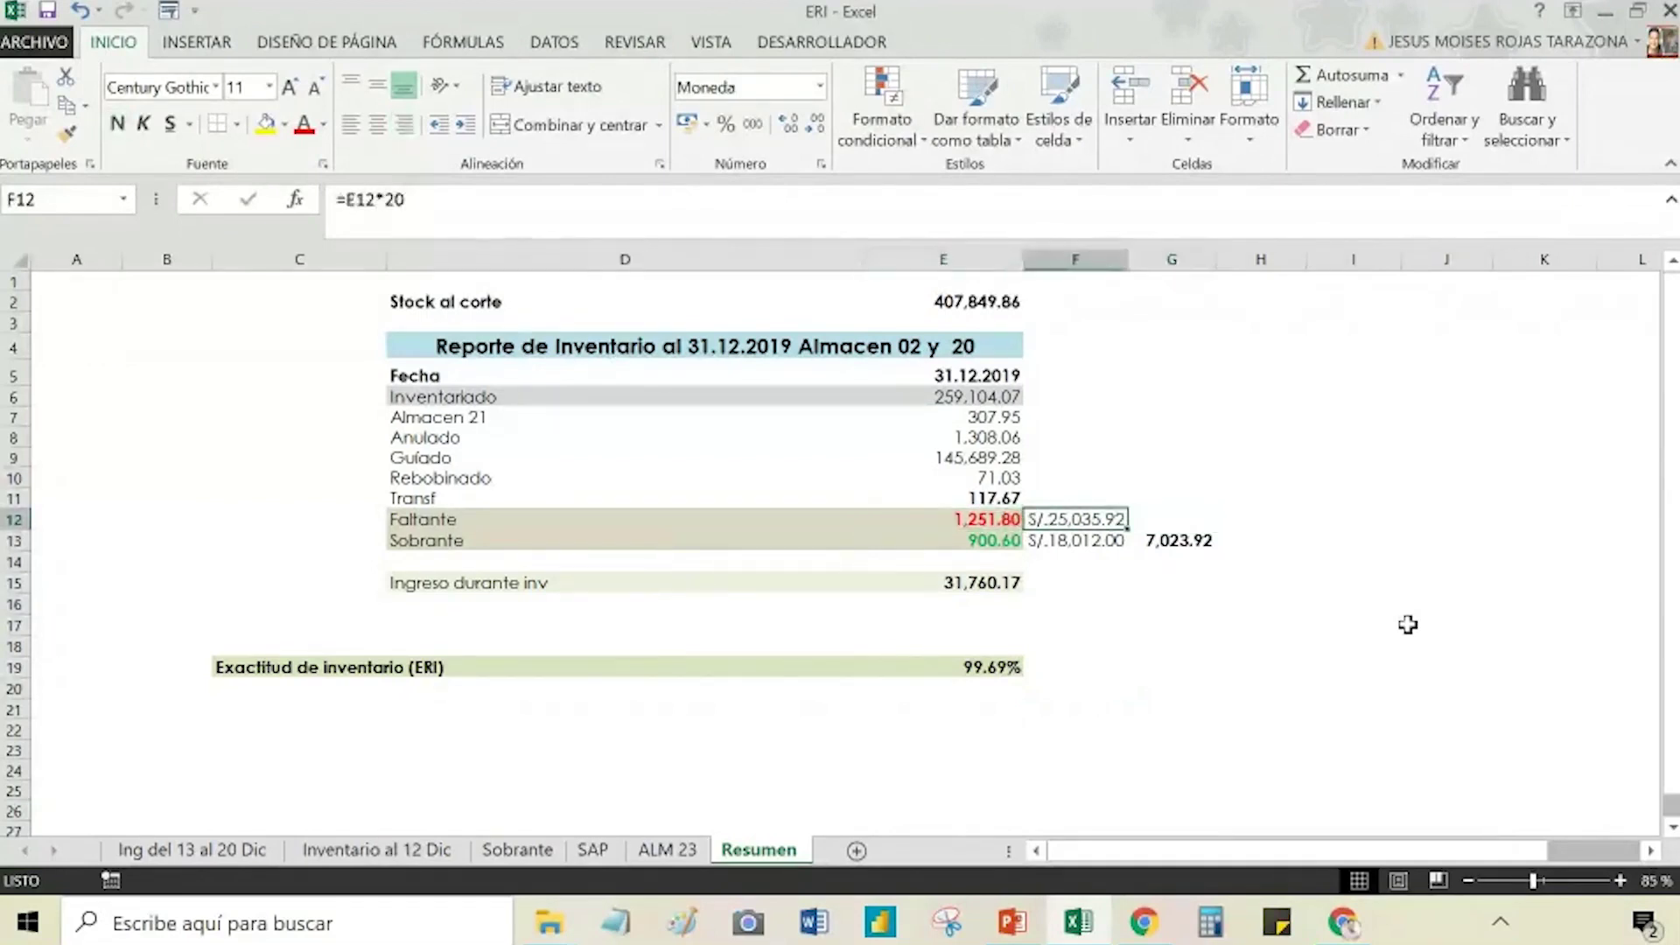
{"action": "key", "text": "Left"}
{"action": "key", "text": "Right"}
{"action": "key", "text": "Left"}
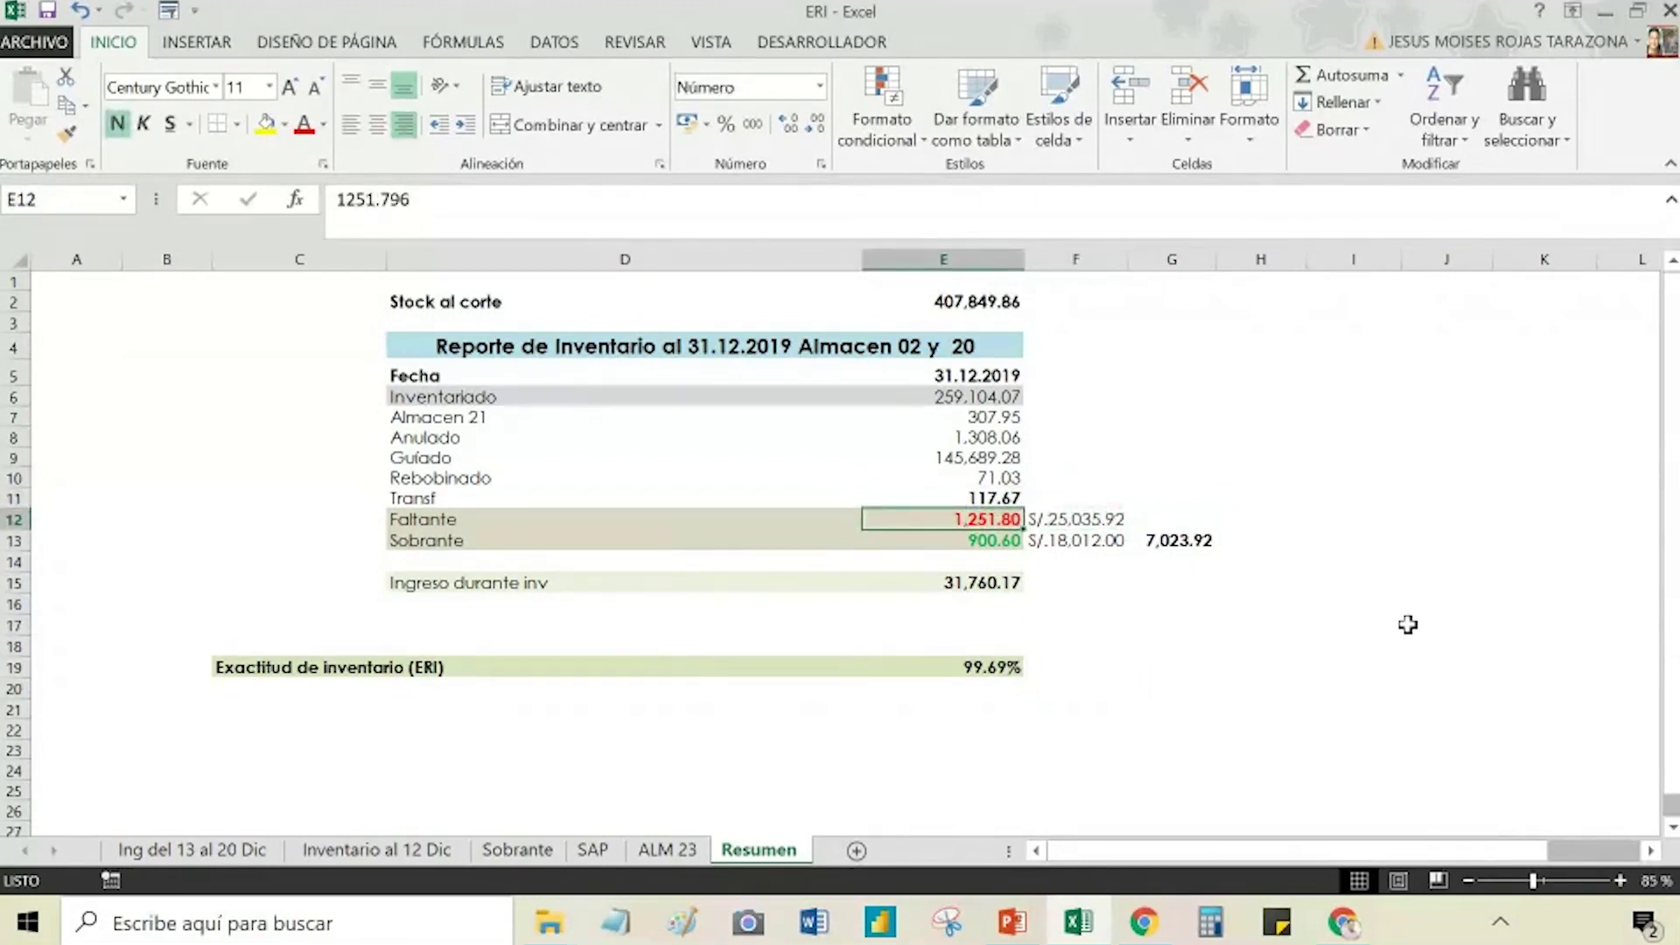
Step: Review the cost difference in G13 alongside the ERI in E19 and the Sobrante quantity in E13
{"action": "left_click", "coordinate": [1152, 523]}
{"action": "left_click", "coordinate": [1158, 560]}
{"action": "left_click", "coordinate": [1159, 538]}
{"action": "left_click", "coordinate": [1162, 519]}
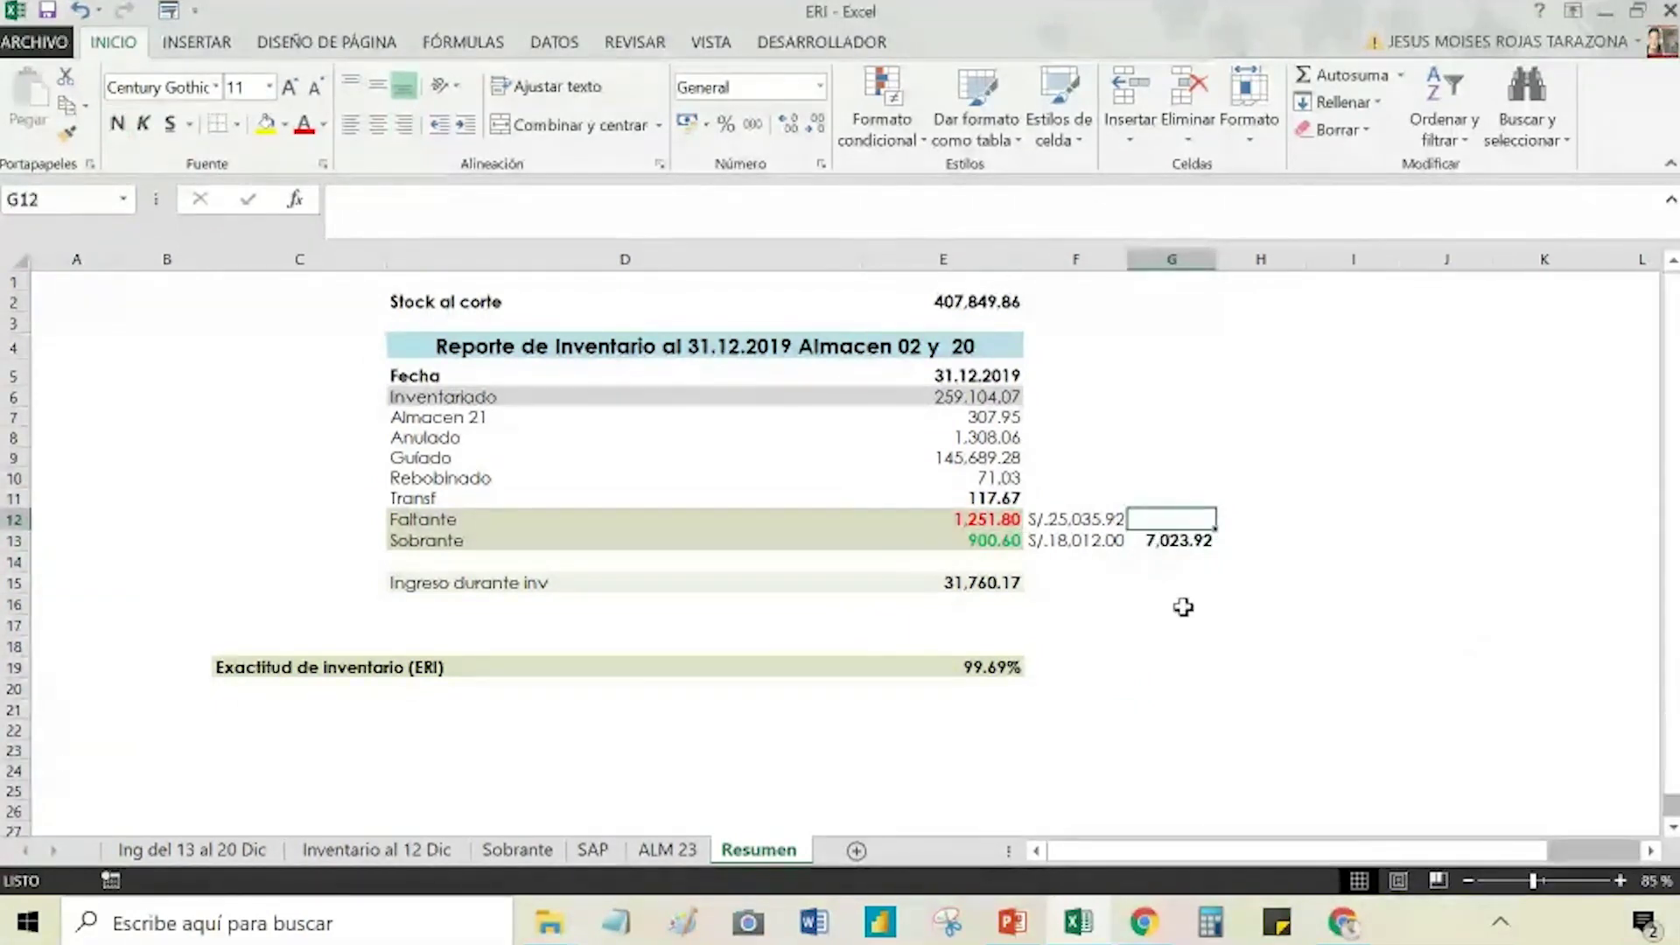
{"action": "left_click", "coordinate": [1179, 604]}
{"action": "left_click", "coordinate": [1148, 525]}
{"action": "left_click", "coordinate": [1014, 669]}
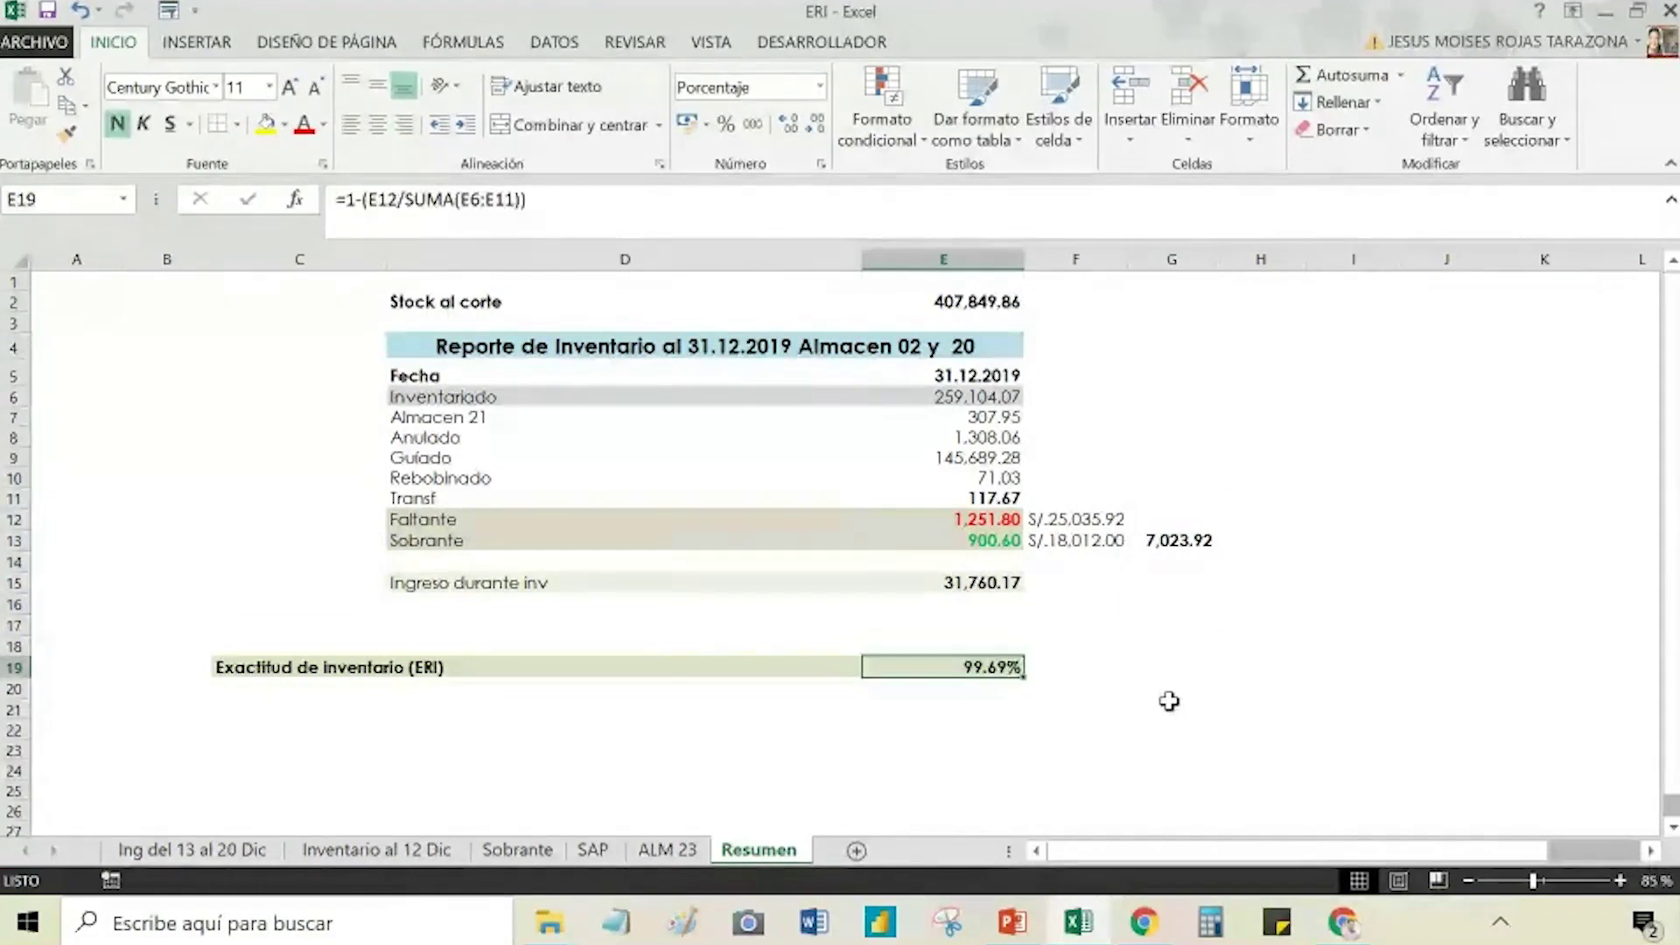
{"action": "left_click", "coordinate": [1165, 625]}
{"action": "left_click", "coordinate": [1204, 543]}
{"action": "left_click", "coordinate": [1317, 584]}
{"action": "left_click", "coordinate": [1228, 600]}
{"action": "left_click", "coordinate": [987, 540]}
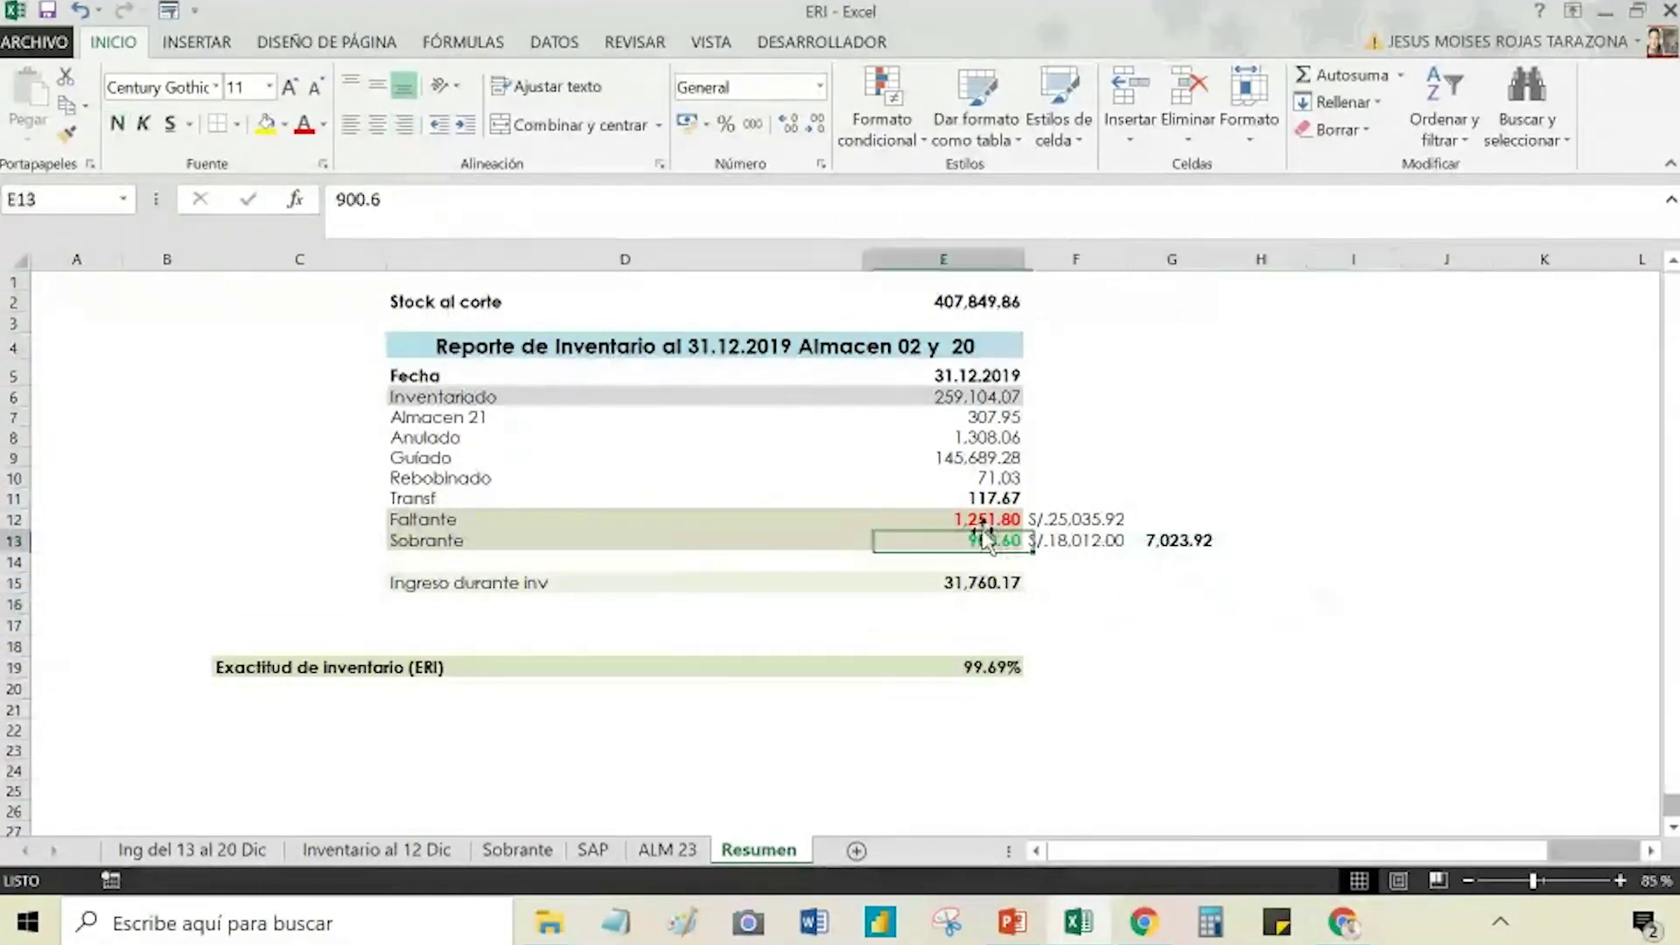
{"action": "left_click", "coordinate": [1168, 582]}
{"action": "left_click", "coordinate": [1159, 547]}
{"action": "left_click", "coordinate": [1246, 562]}
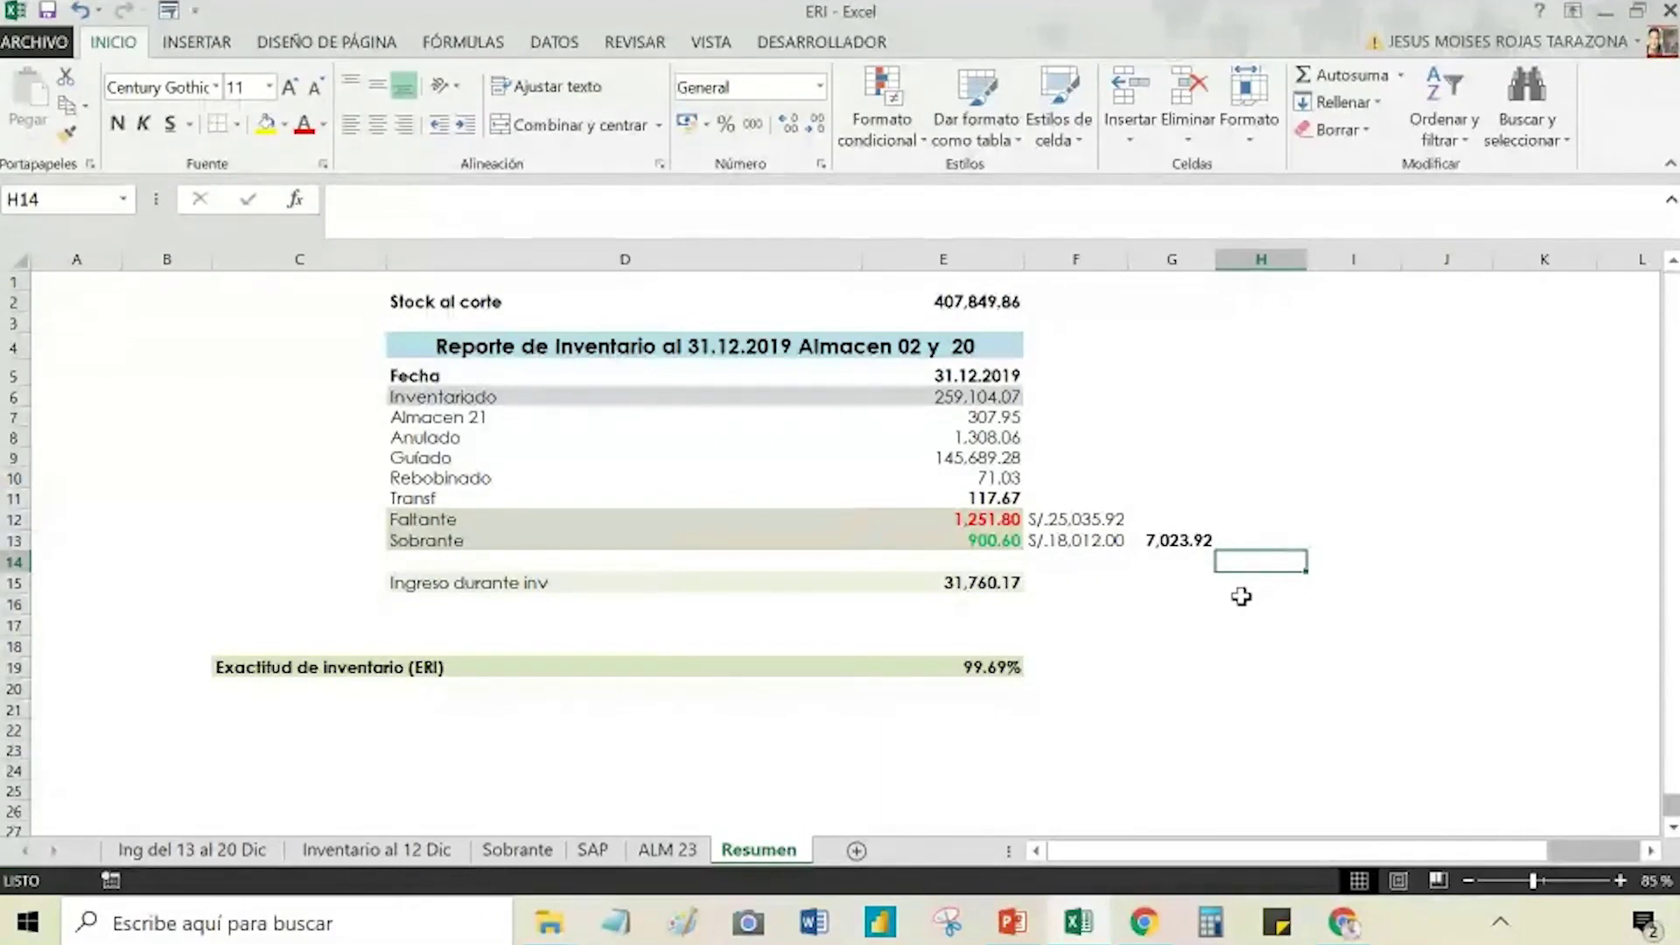
Step: Switch to the UCA workbook and examine the Fecha, C. Producción, Stock Paletas and Capacidad values for 6/04/2021
{"action": "key", "text": "alt+Tab"}
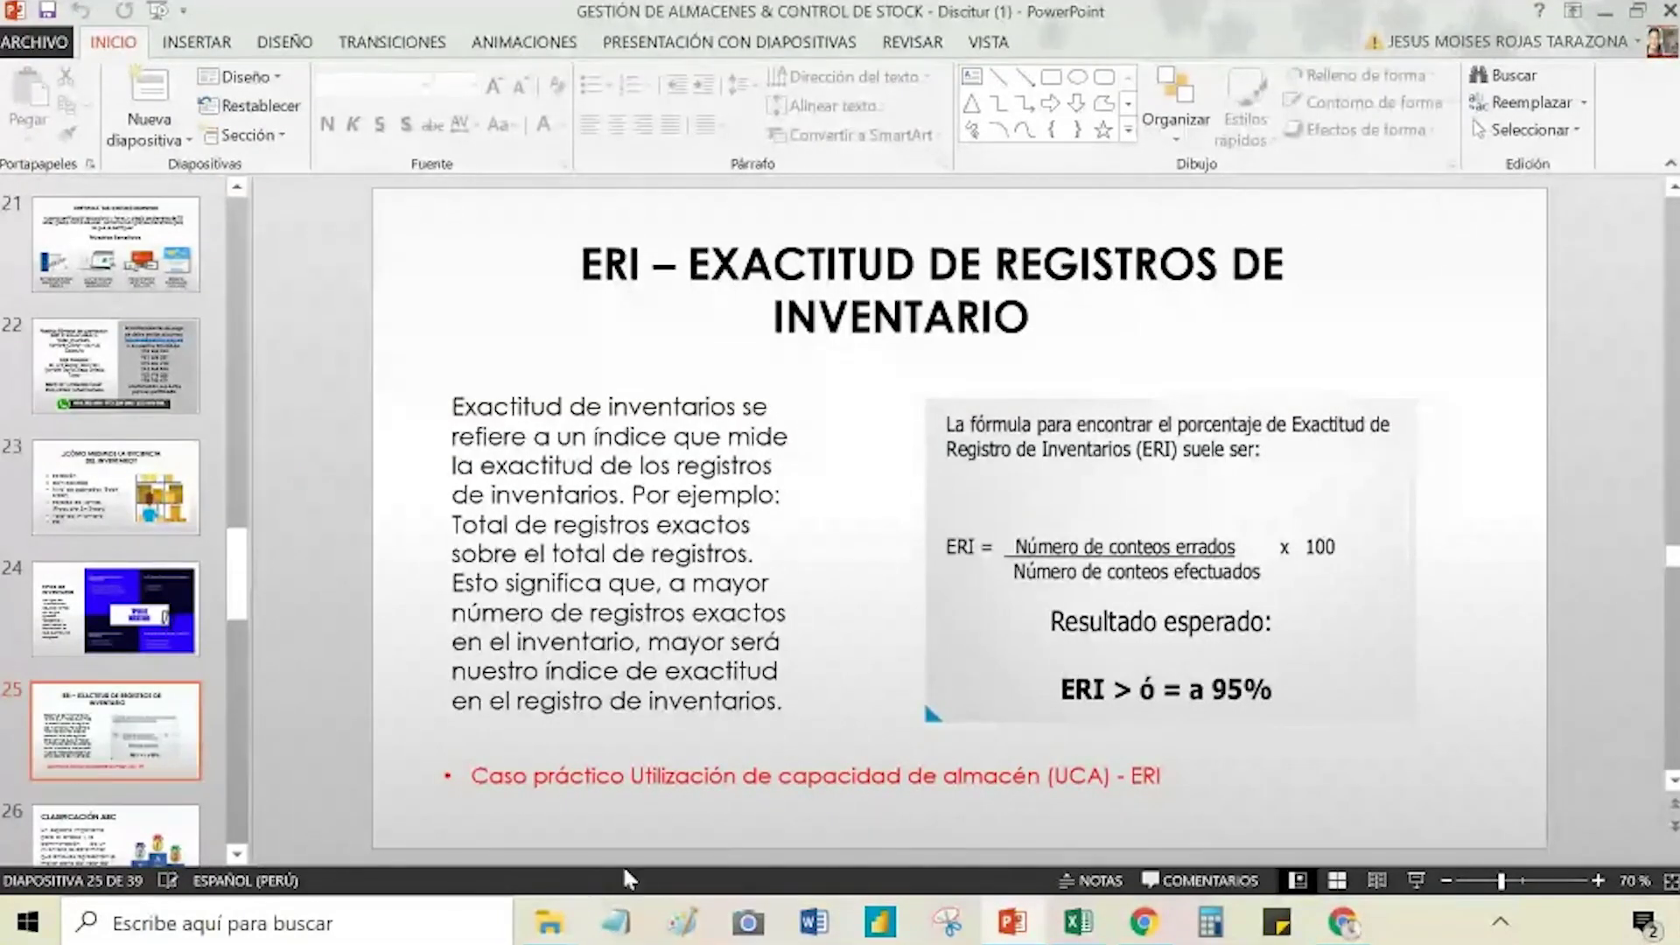
{"action": "key", "text": "alt+Tab"}
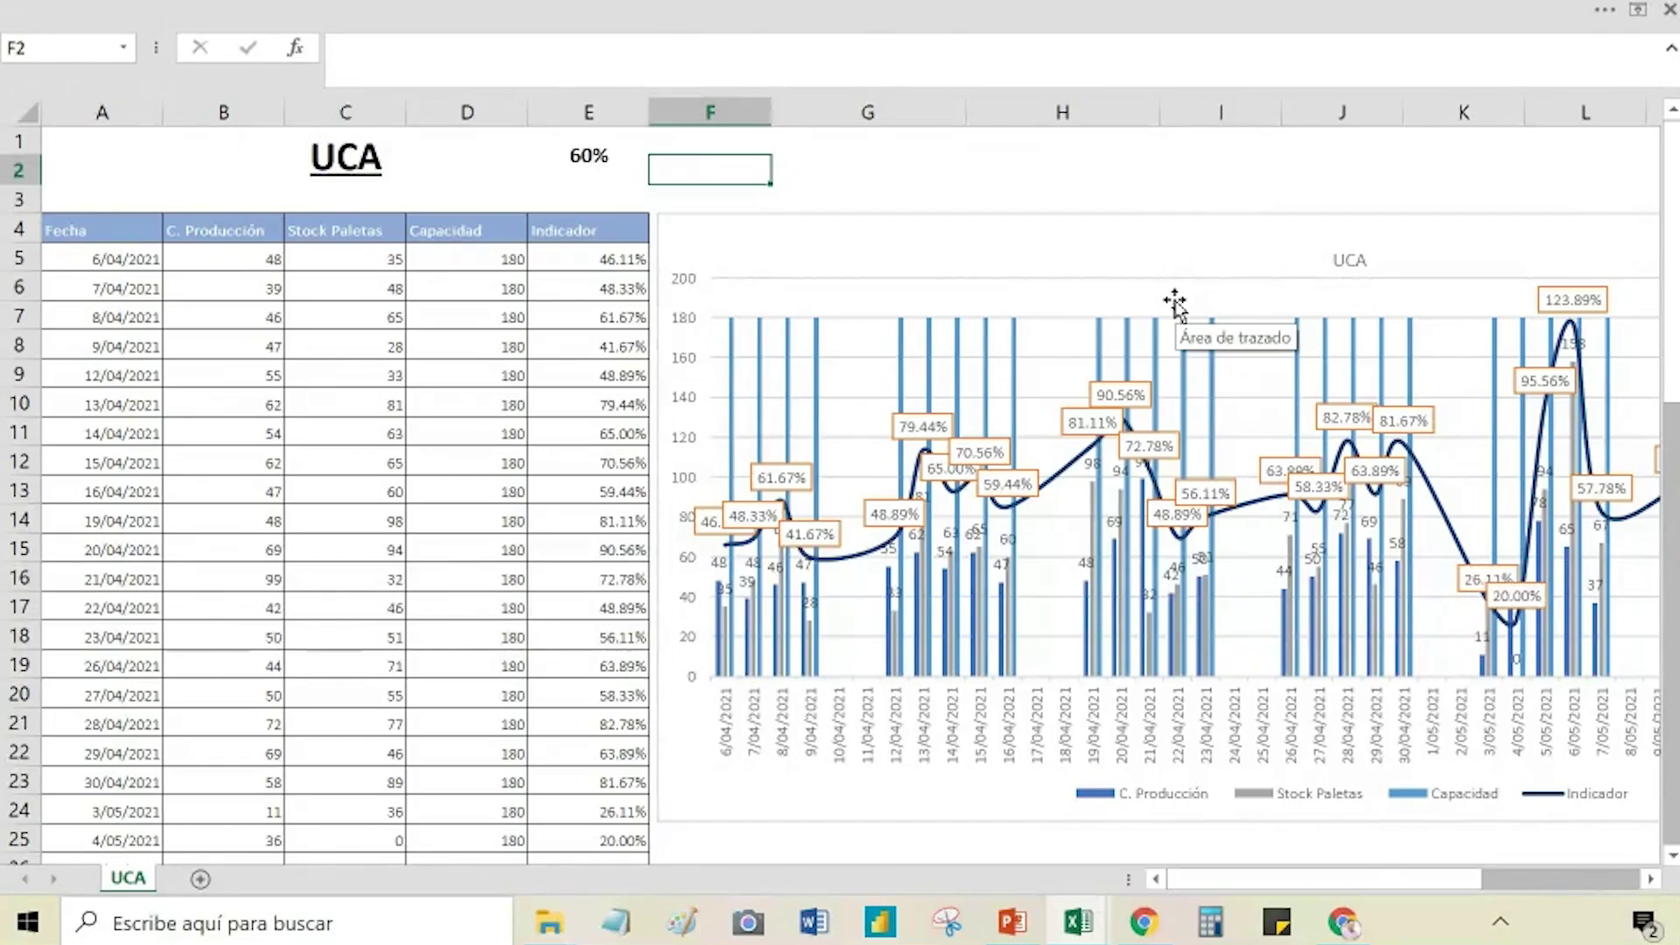
{"action": "key", "text": "Down"}
{"action": "key", "text": "Down"}
{"action": "key", "text": "Left"}
{"action": "key", "text": "Left"}
{"action": "key", "text": "Left"}
{"action": "key", "text": "Left"}
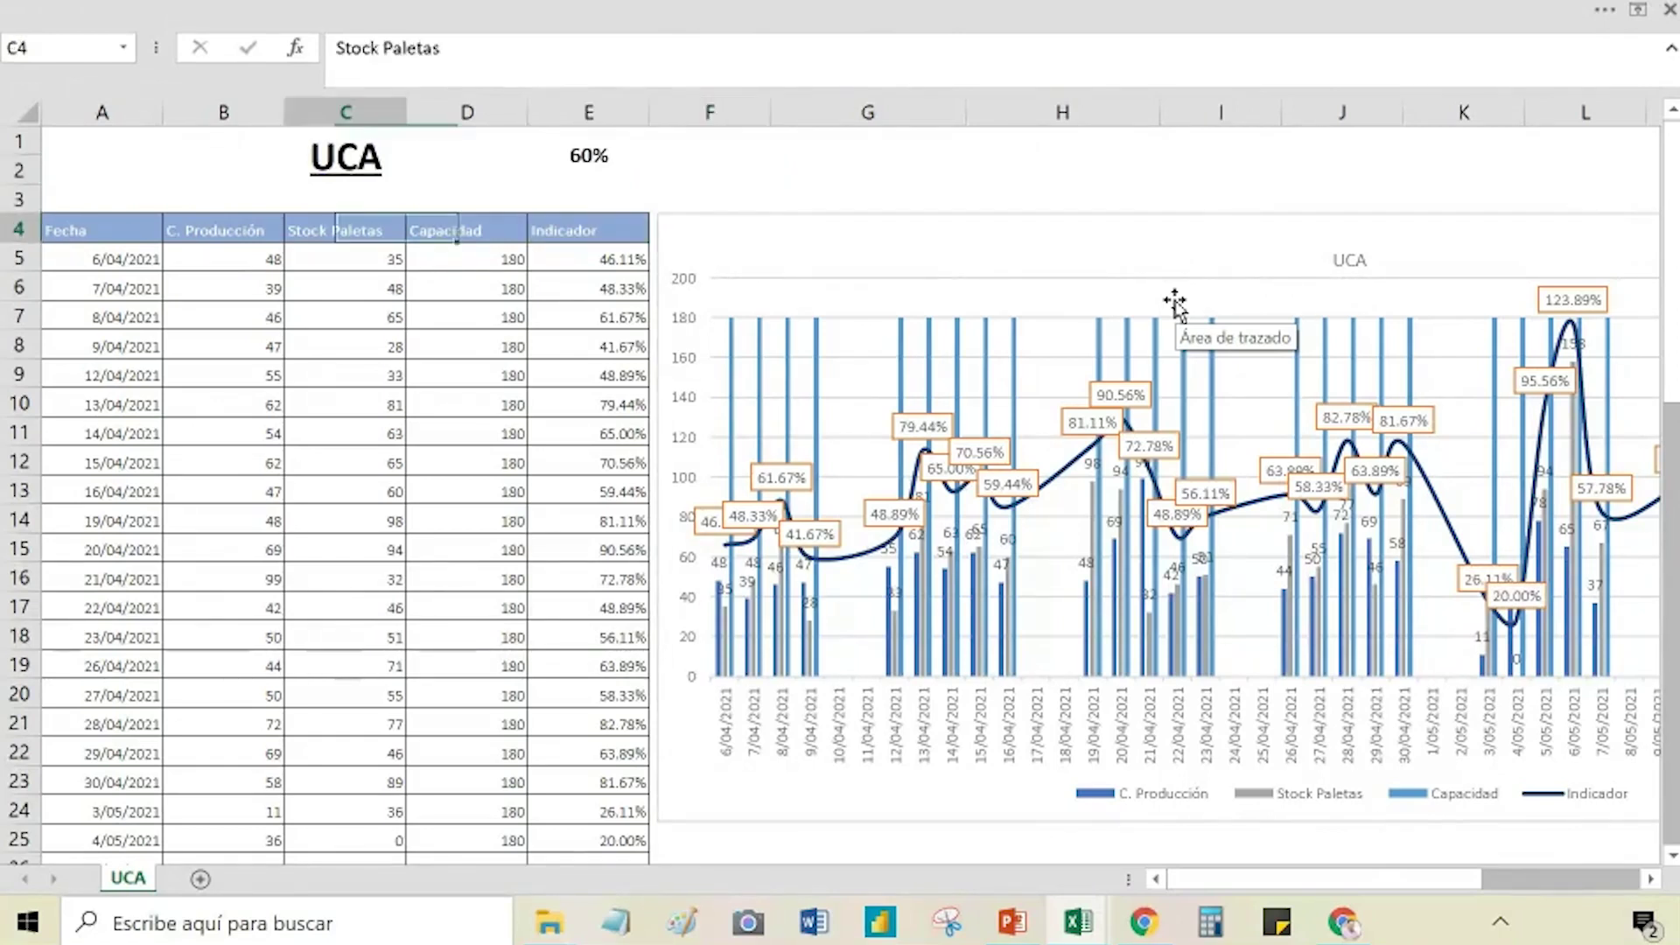
{"action": "key", "text": "Down"}
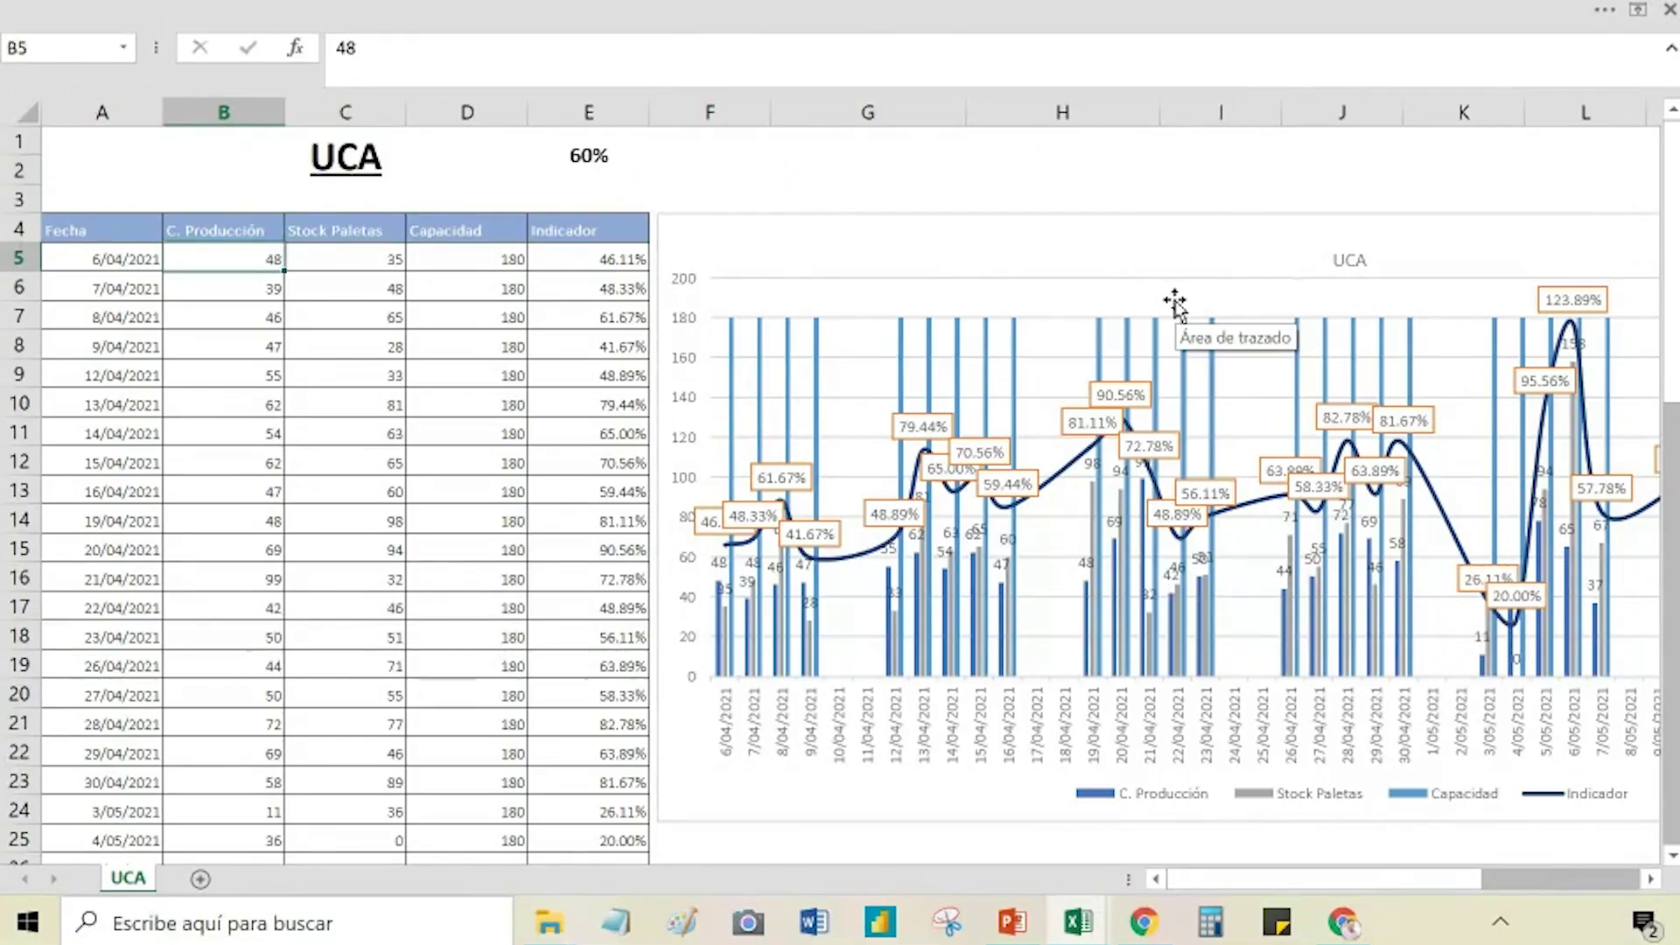
{"action": "key", "text": "Left"}
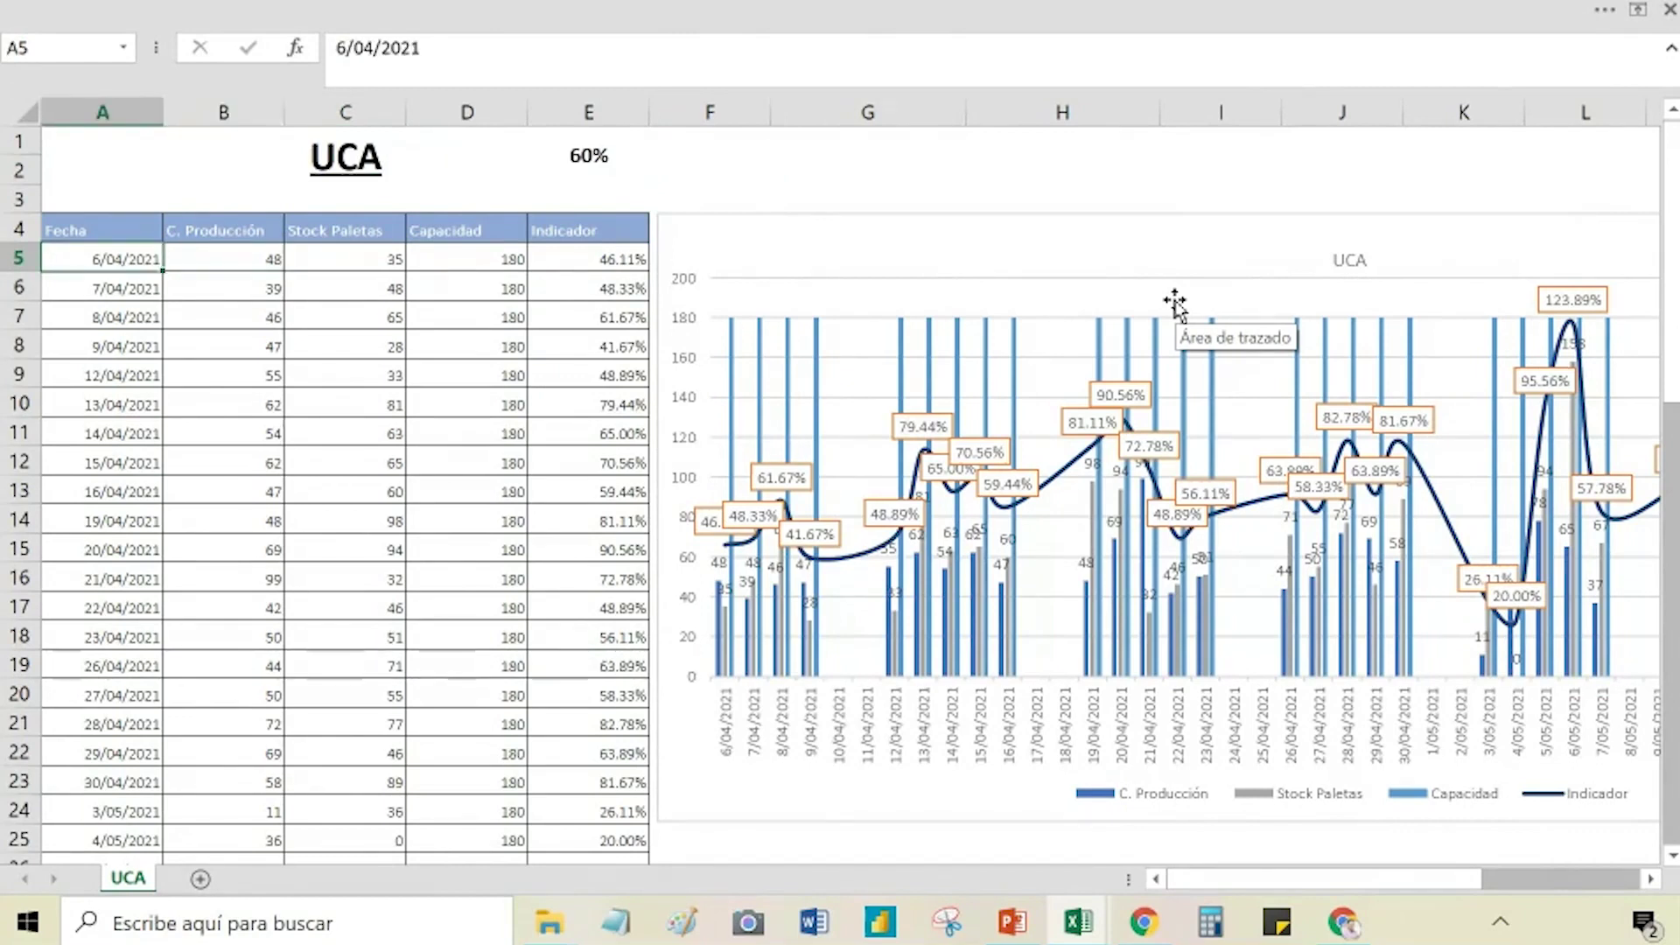
{"action": "key", "text": "Right"}
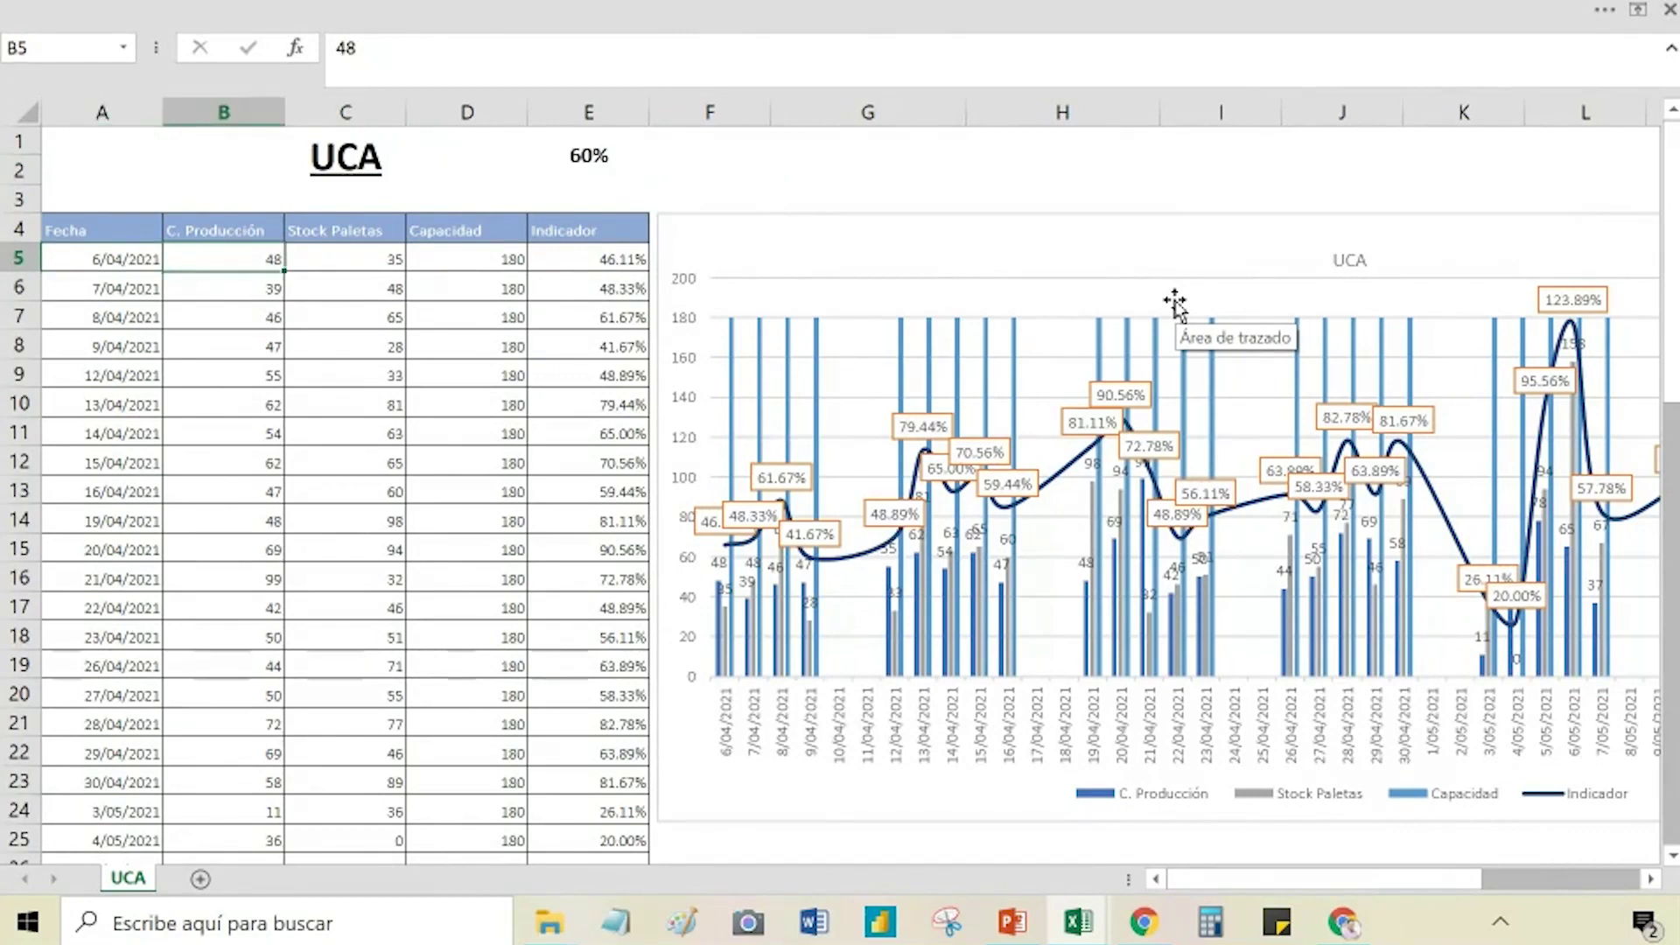
{"action": "key", "text": "Right"}
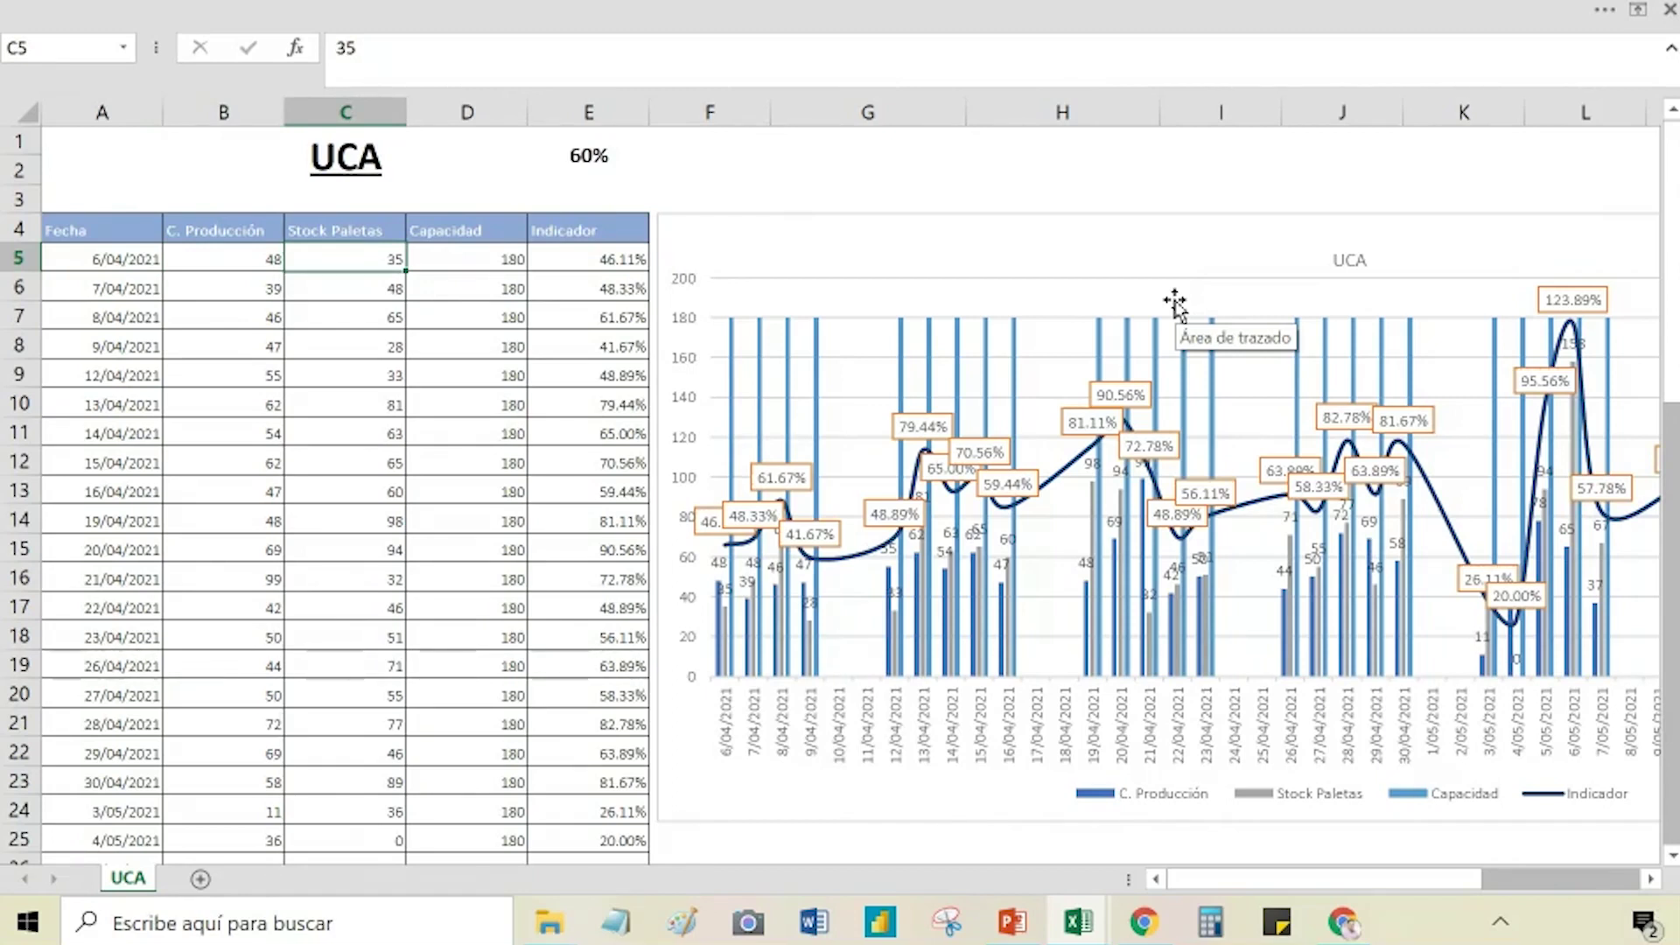
{"action": "key", "text": "Right"}
{"action": "key", "text": "Up"}
{"action": "key", "text": "Down"}
{"action": "key", "text": "Up"}
{"action": "key", "text": "Down"}
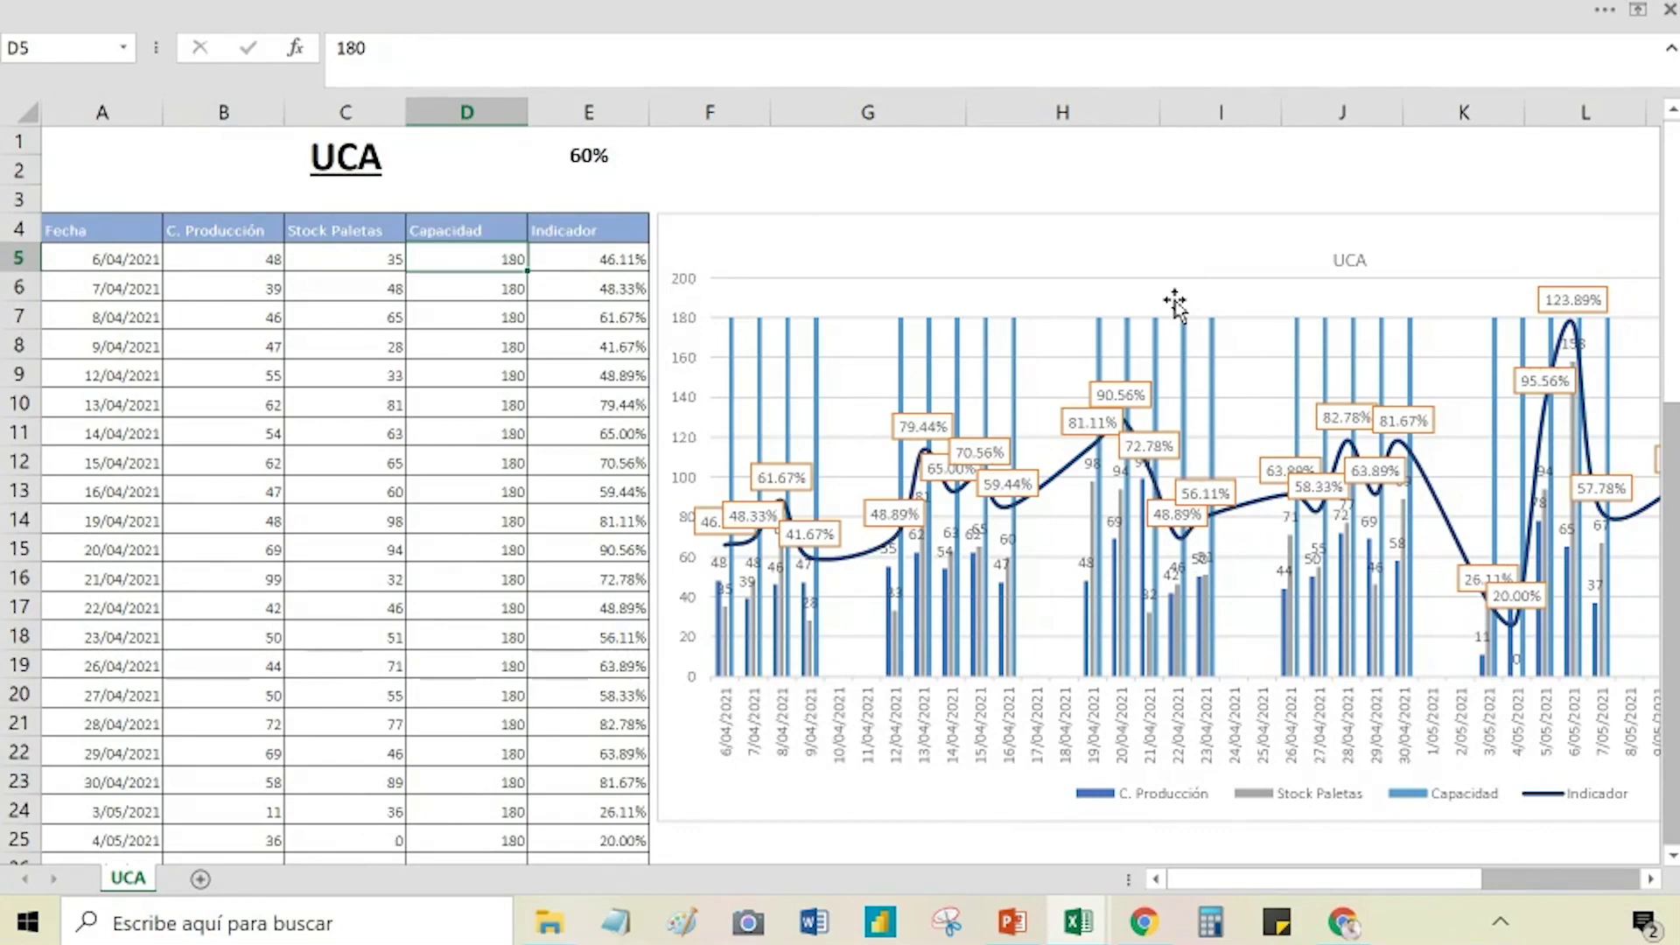
{"action": "key", "text": "Up"}
{"action": "key", "text": "Down"}
Step: Check the percentage in E1 and trace the cells used by the Indicador formula in E5
{"action": "left_click", "coordinate": [610, 151]}
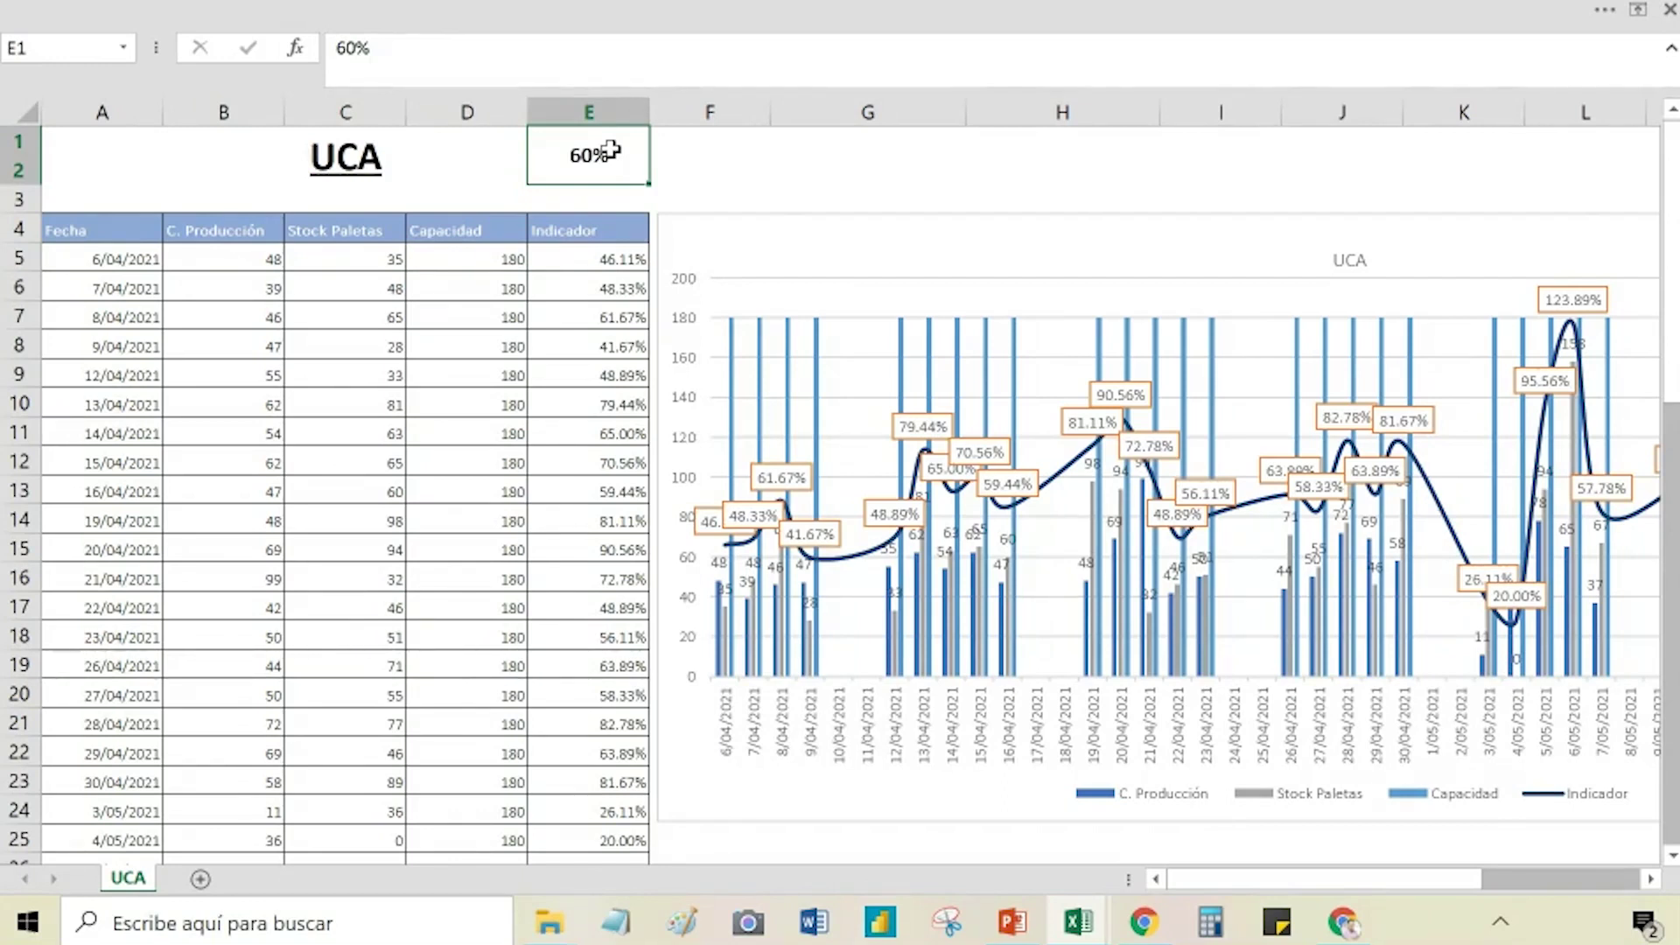
{"action": "key", "text": "Down"}
{"action": "key", "text": "Left"}
{"action": "key", "text": "Left"}
{"action": "key", "text": "Left"}
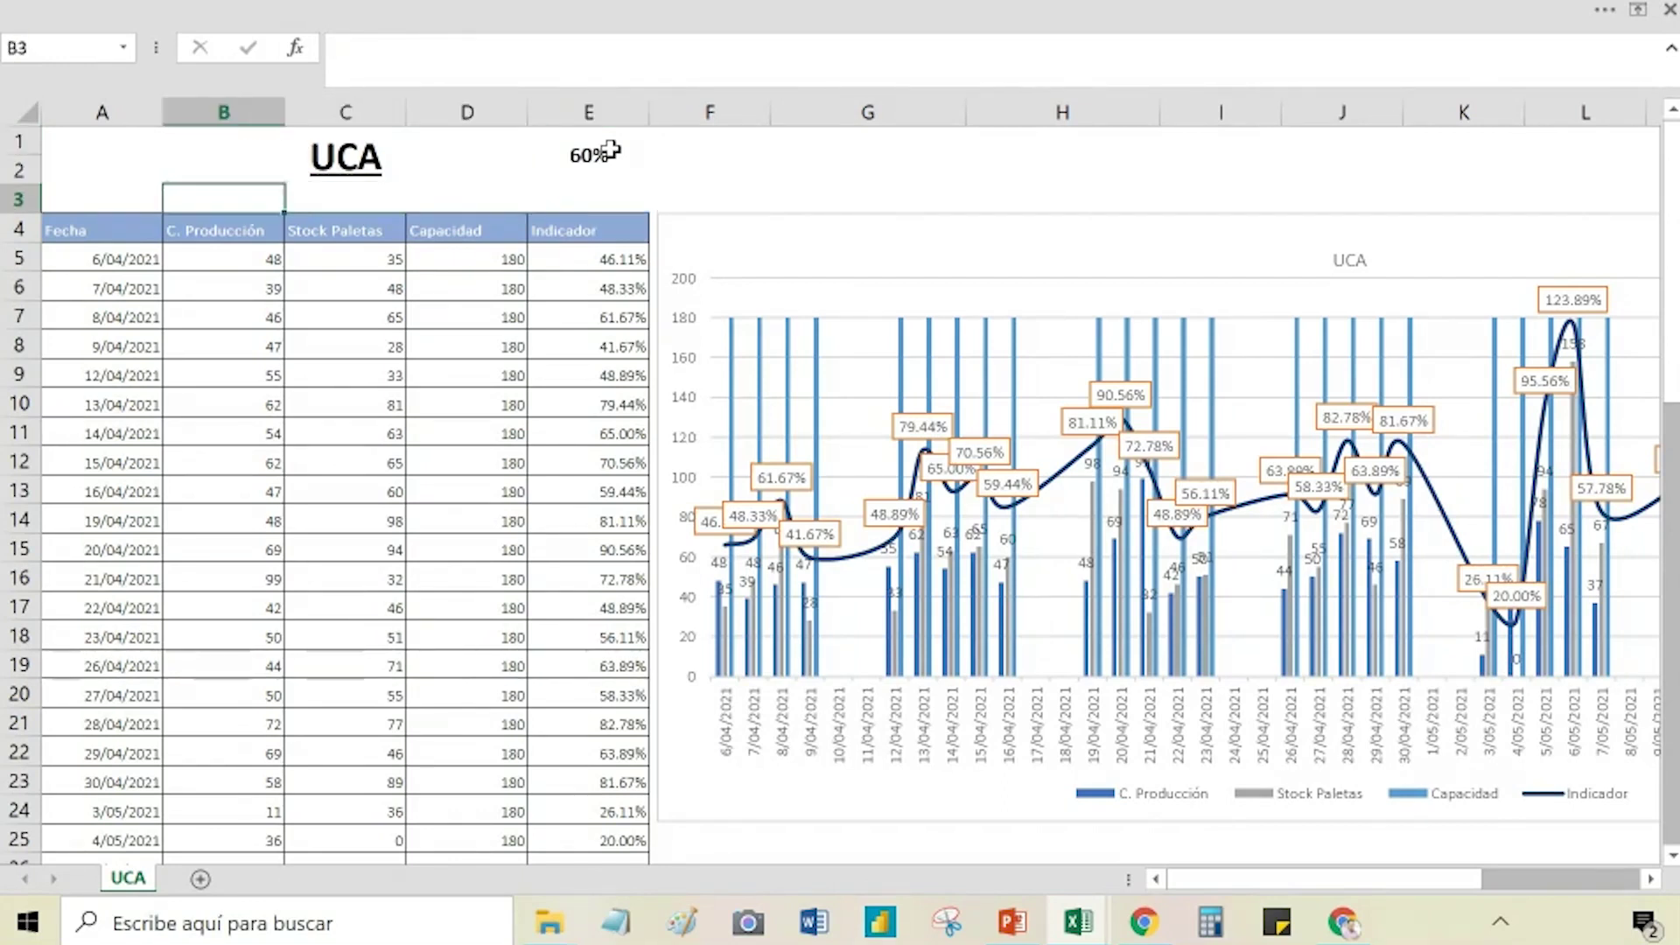
{"action": "key", "text": "Down"}
{"action": "key", "text": "Down"}
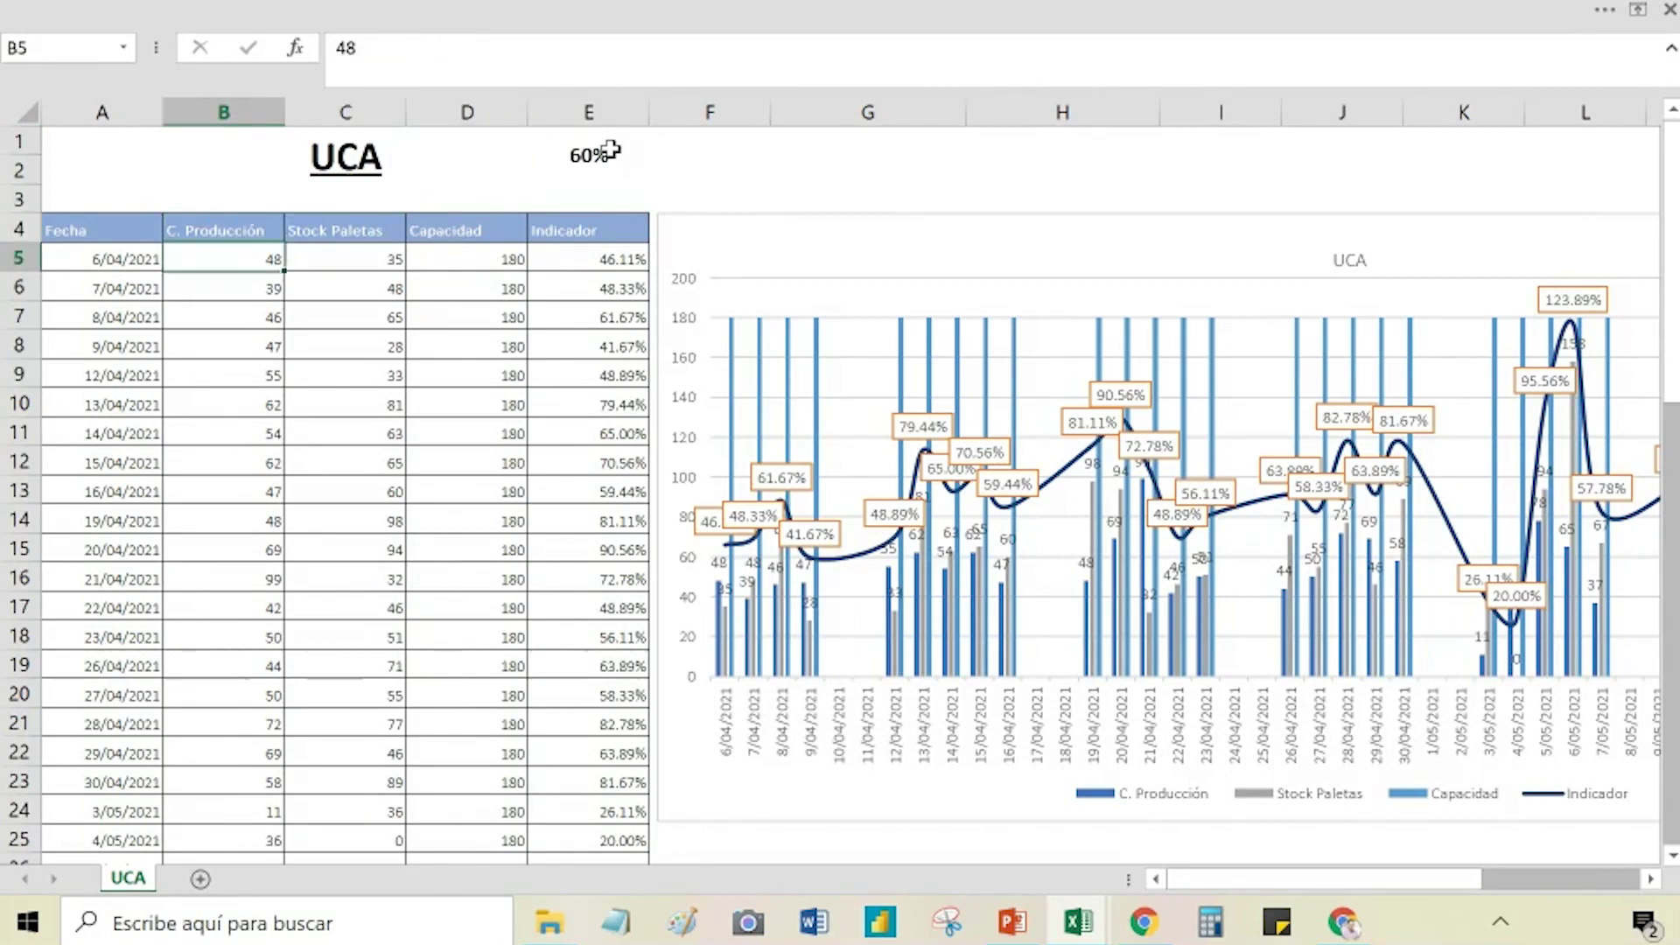
{"action": "key", "text": "Right"}
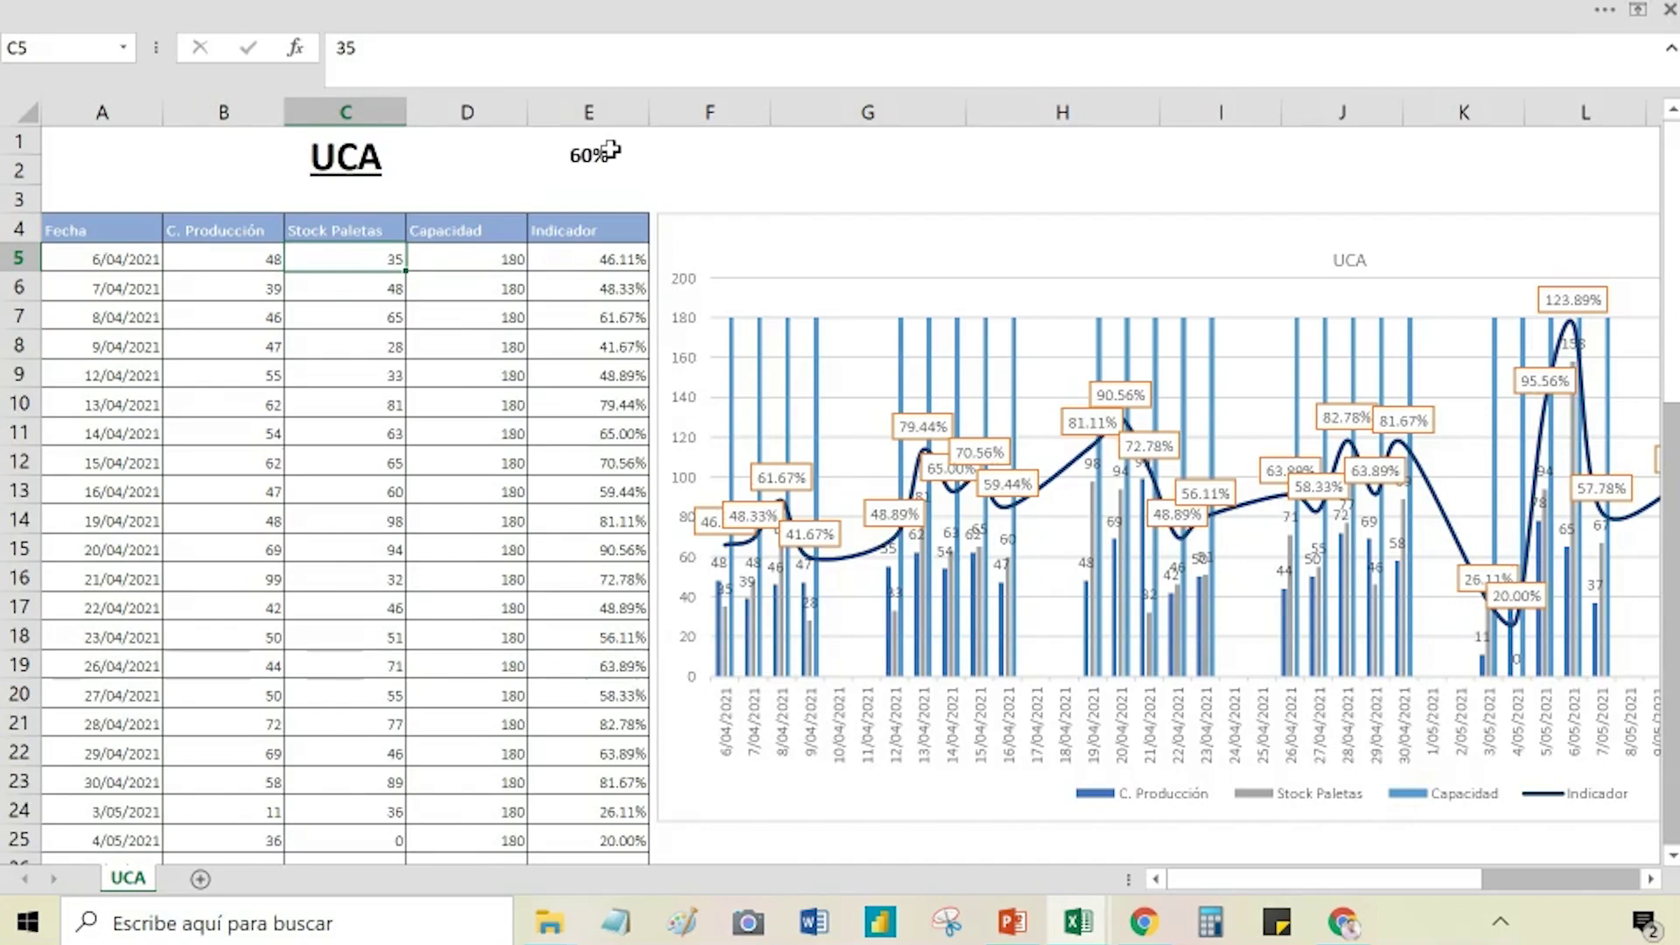
{"action": "left_click", "coordinate": [610, 257]}
{"action": "key", "text": "F2"}
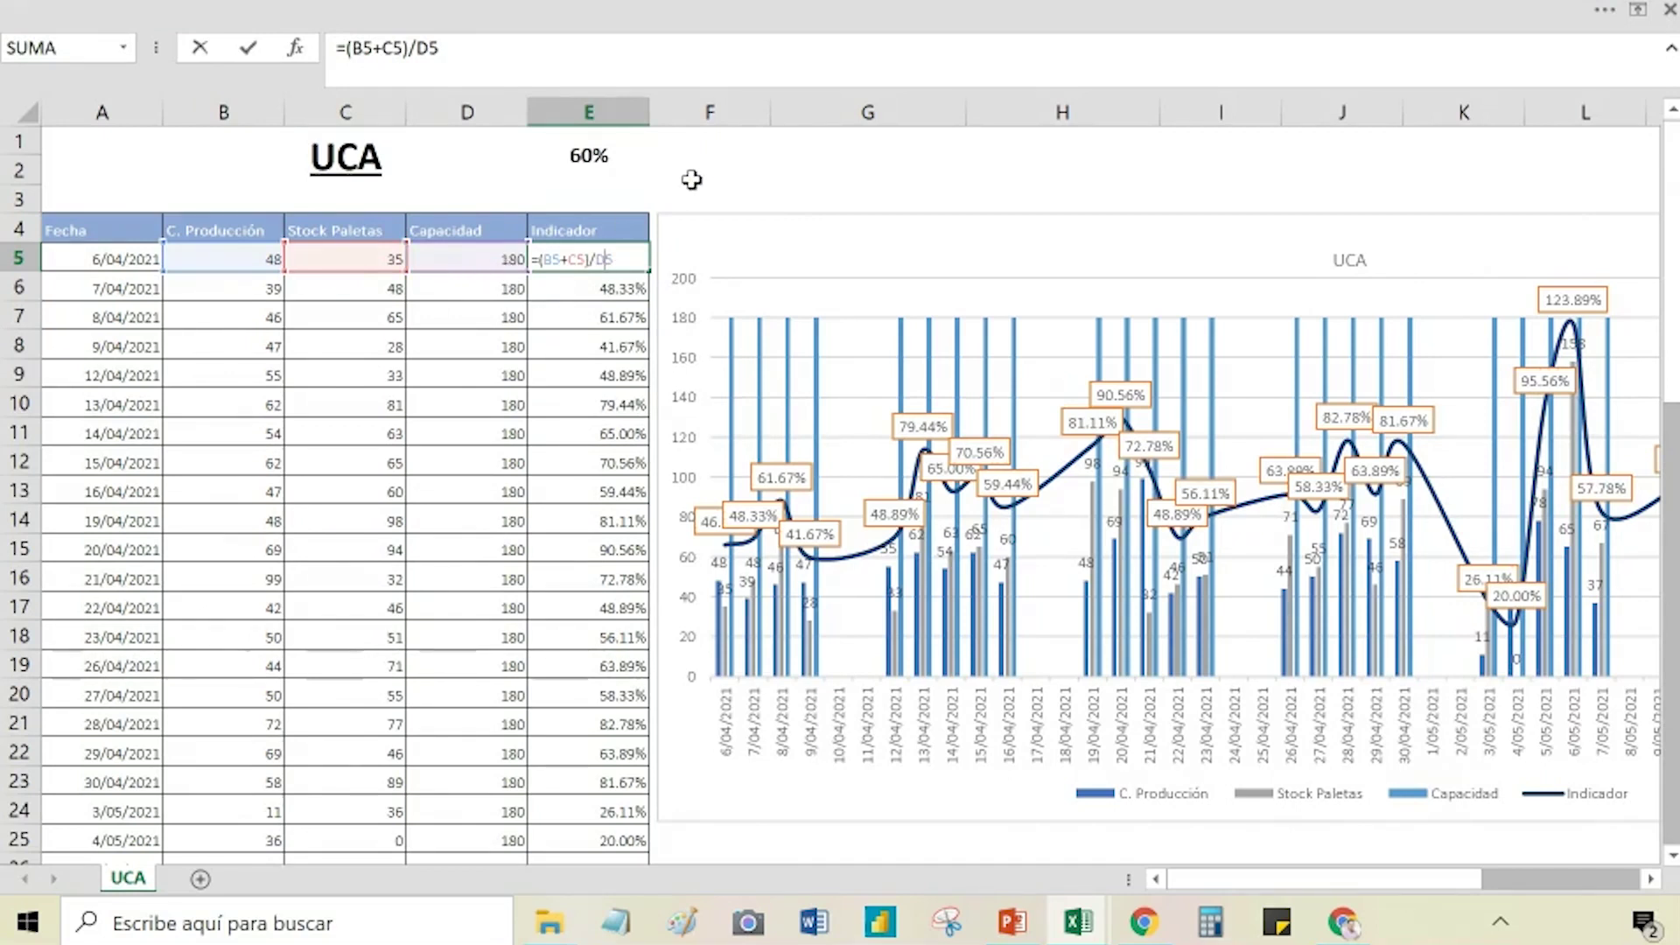
{"action": "left_click", "coordinate": [629, 433]}
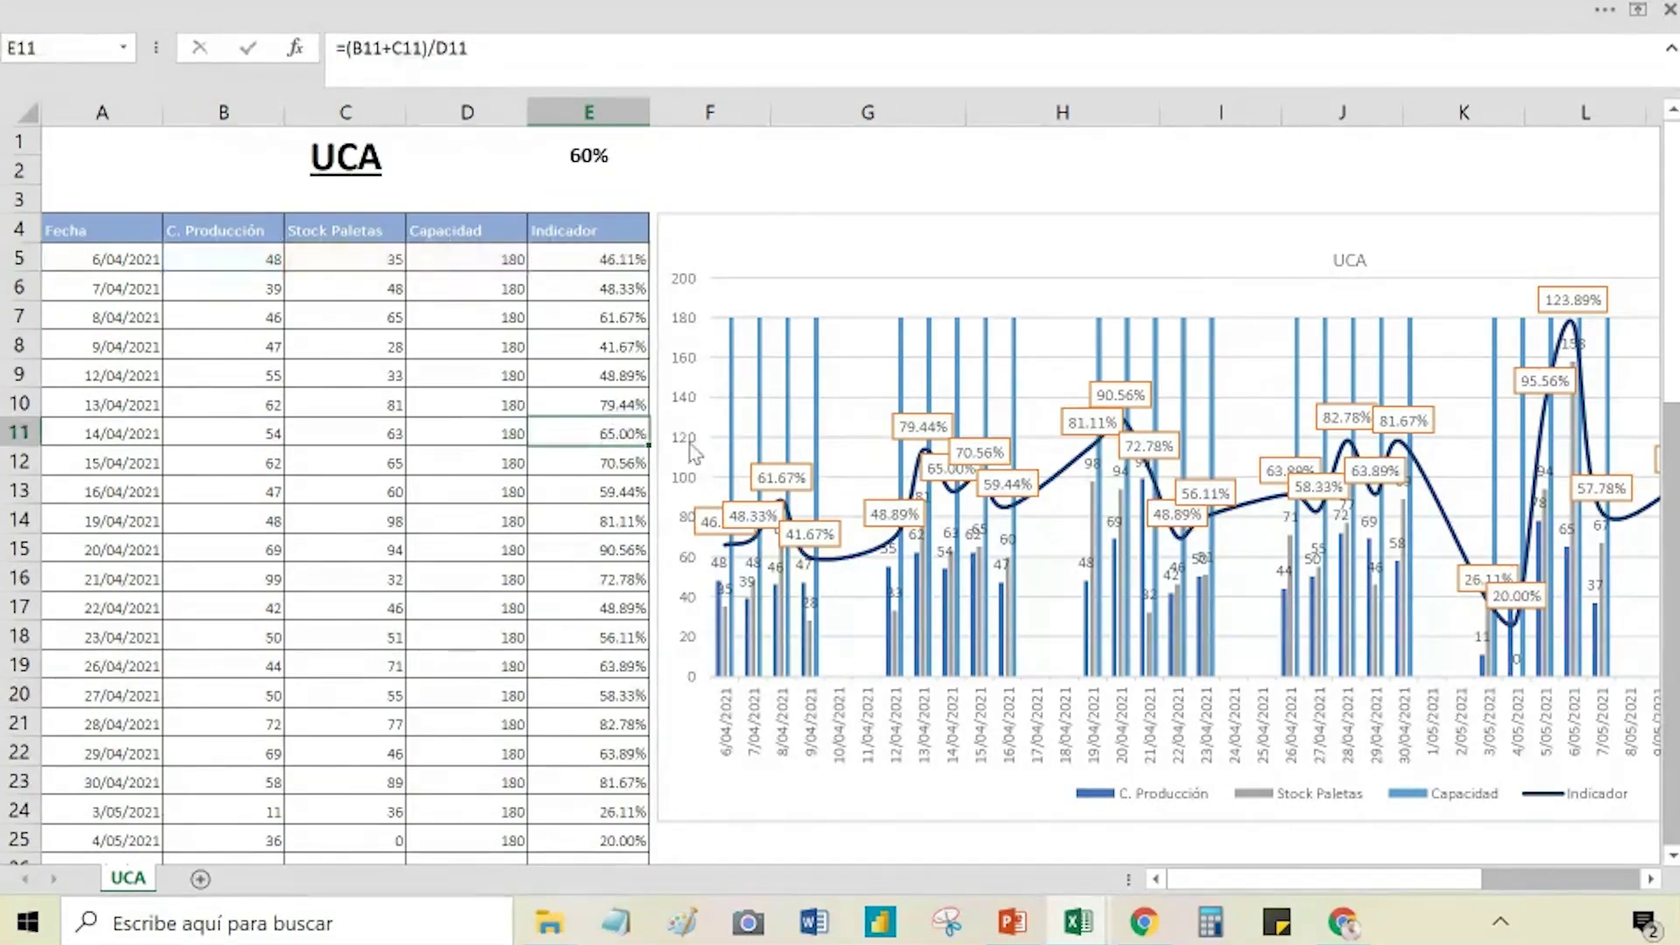
Step: Highlight the Indicador for 15/04/2021 in E12 with a yellow fill and select row 12
{"action": "left_click", "coordinate": [629, 455]}
{"action": "left_click", "coordinate": [166, 9]}
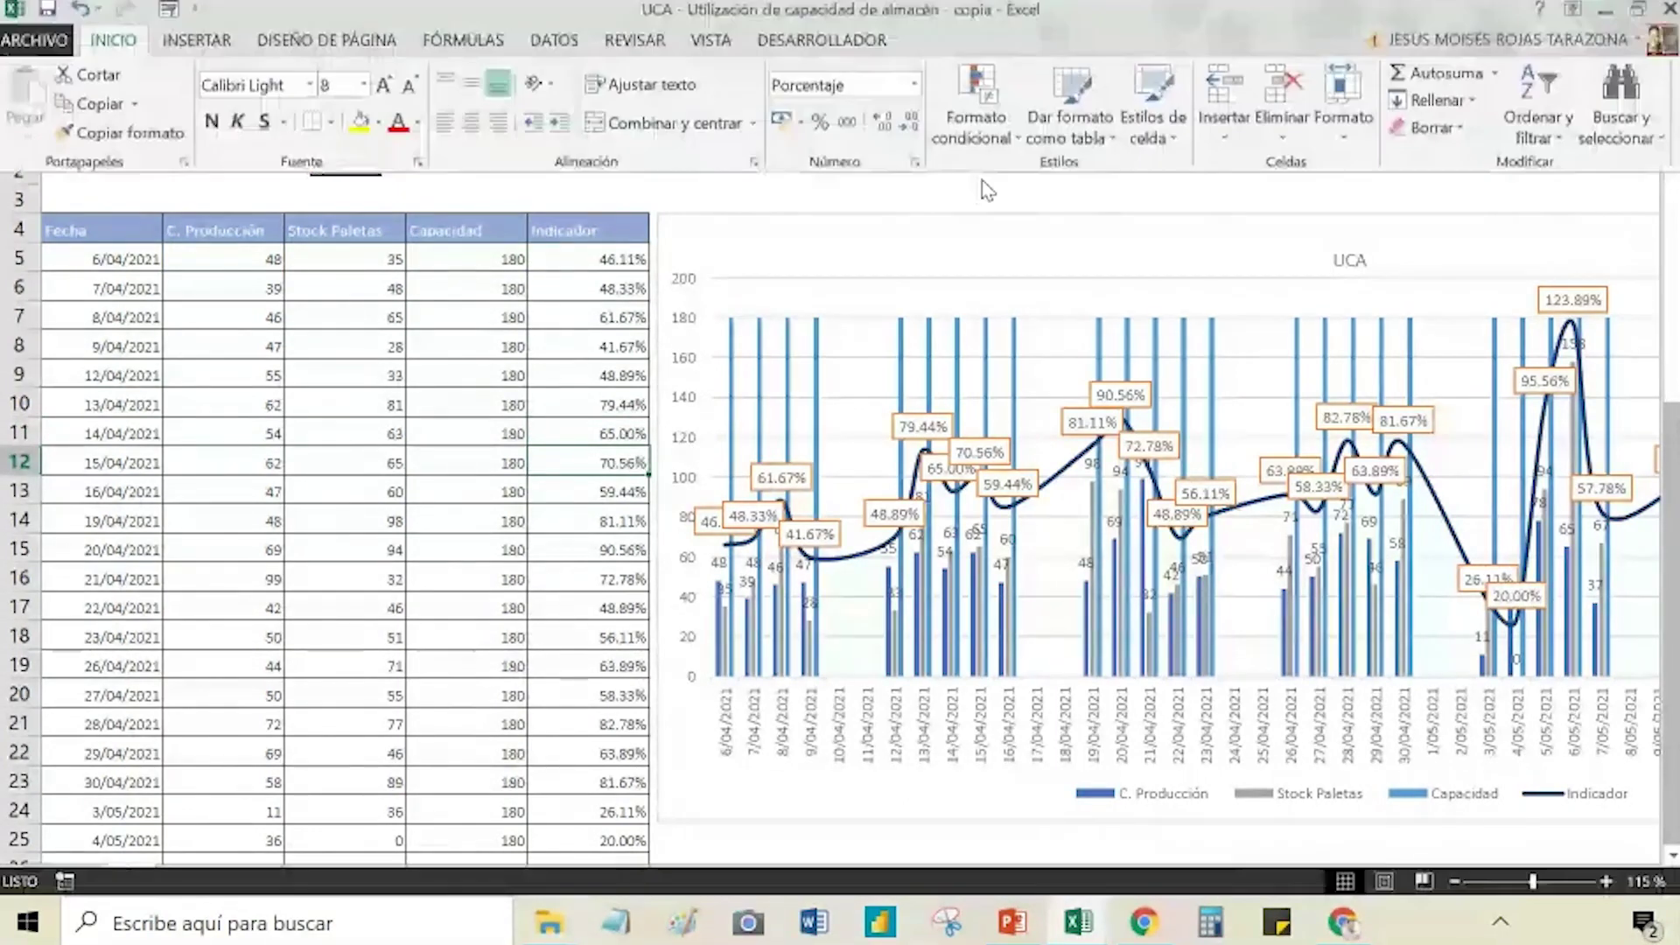
{"action": "left_click", "coordinate": [360, 127]}
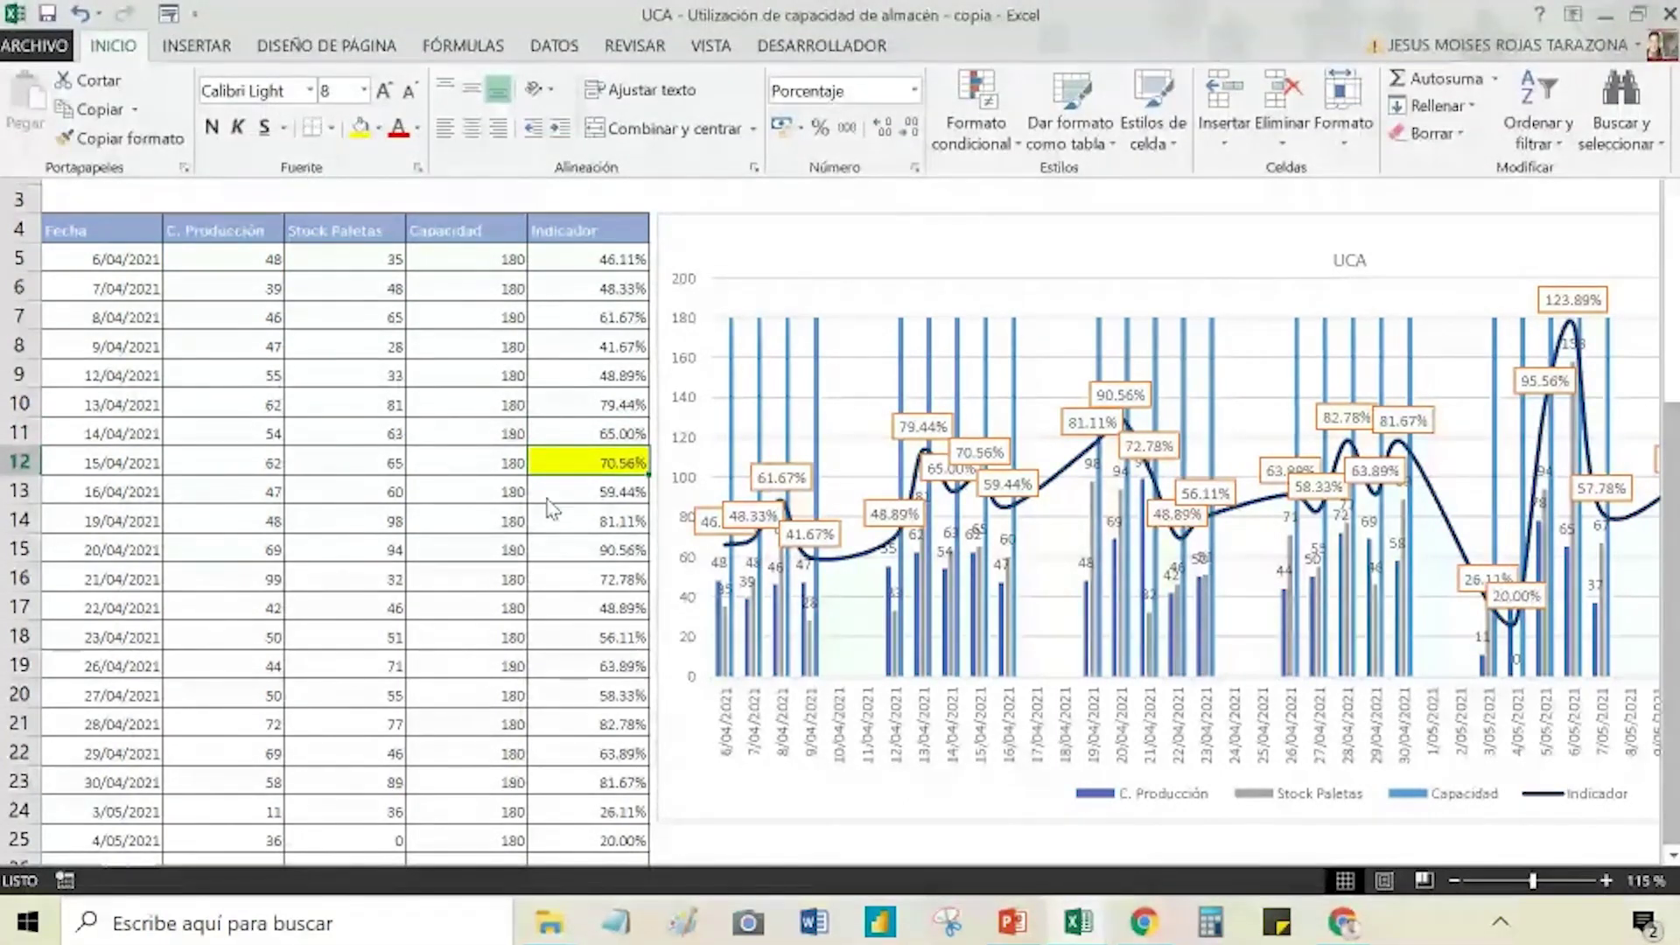
{"action": "left_click", "coordinate": [10, 461]}
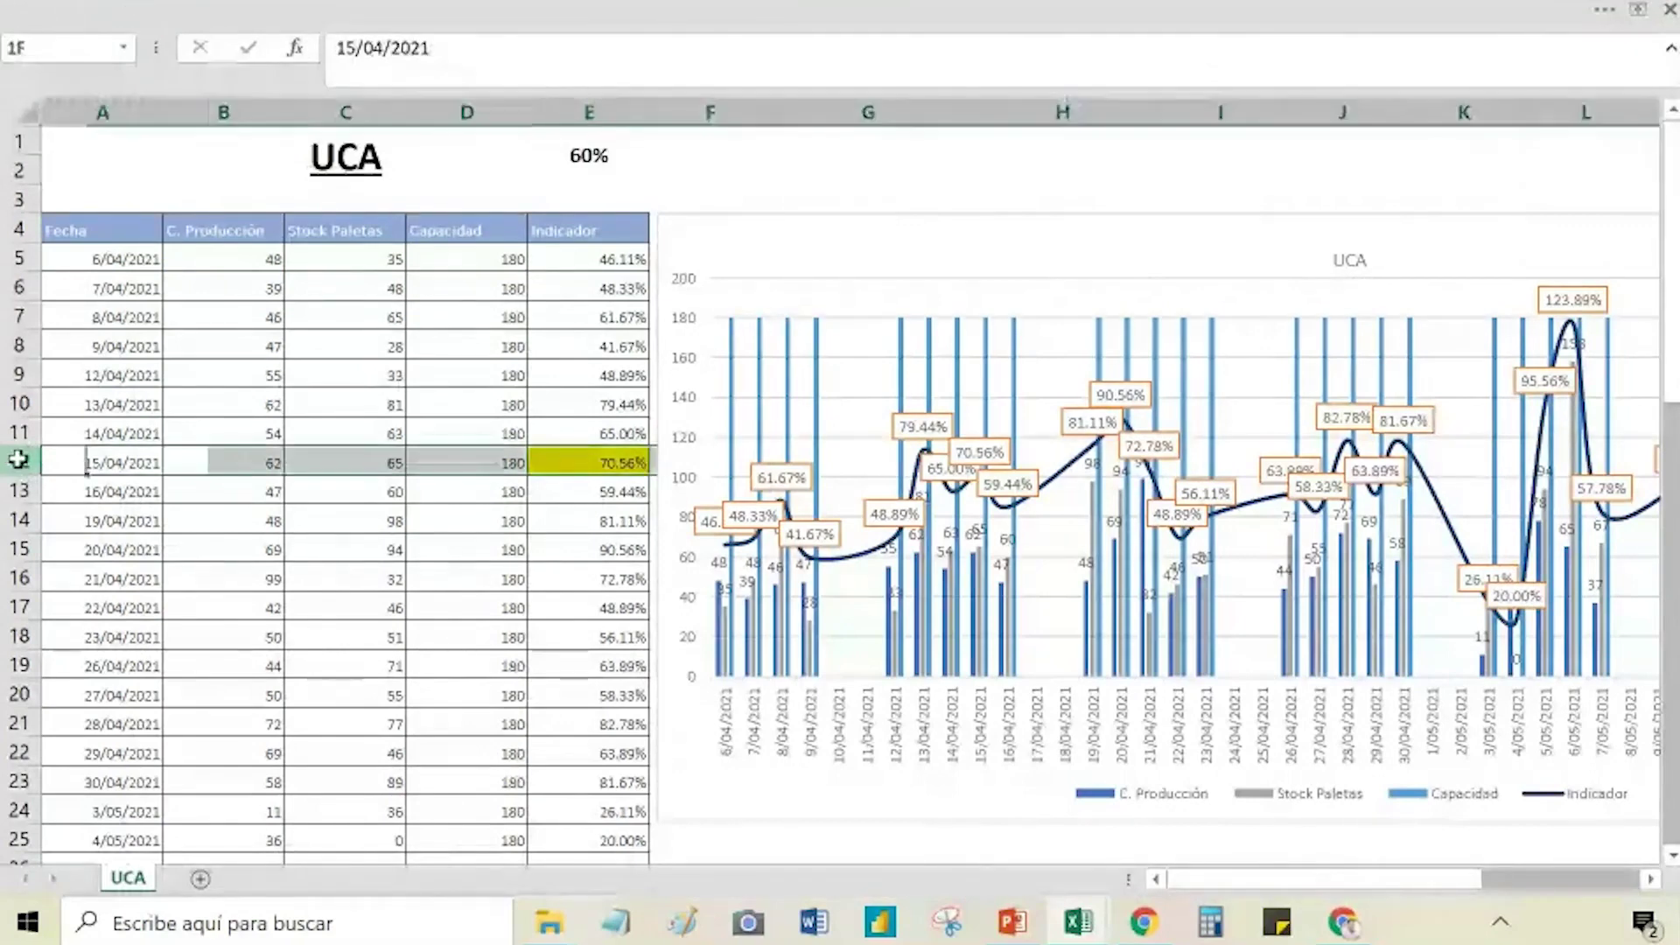
Step: Highlight the Indicador for 20/04/2021 in E15 with a yellow fill
{"action": "scroll", "coordinate": [569, 523], "scroll_direction": "down", "scroll_amount": 1}
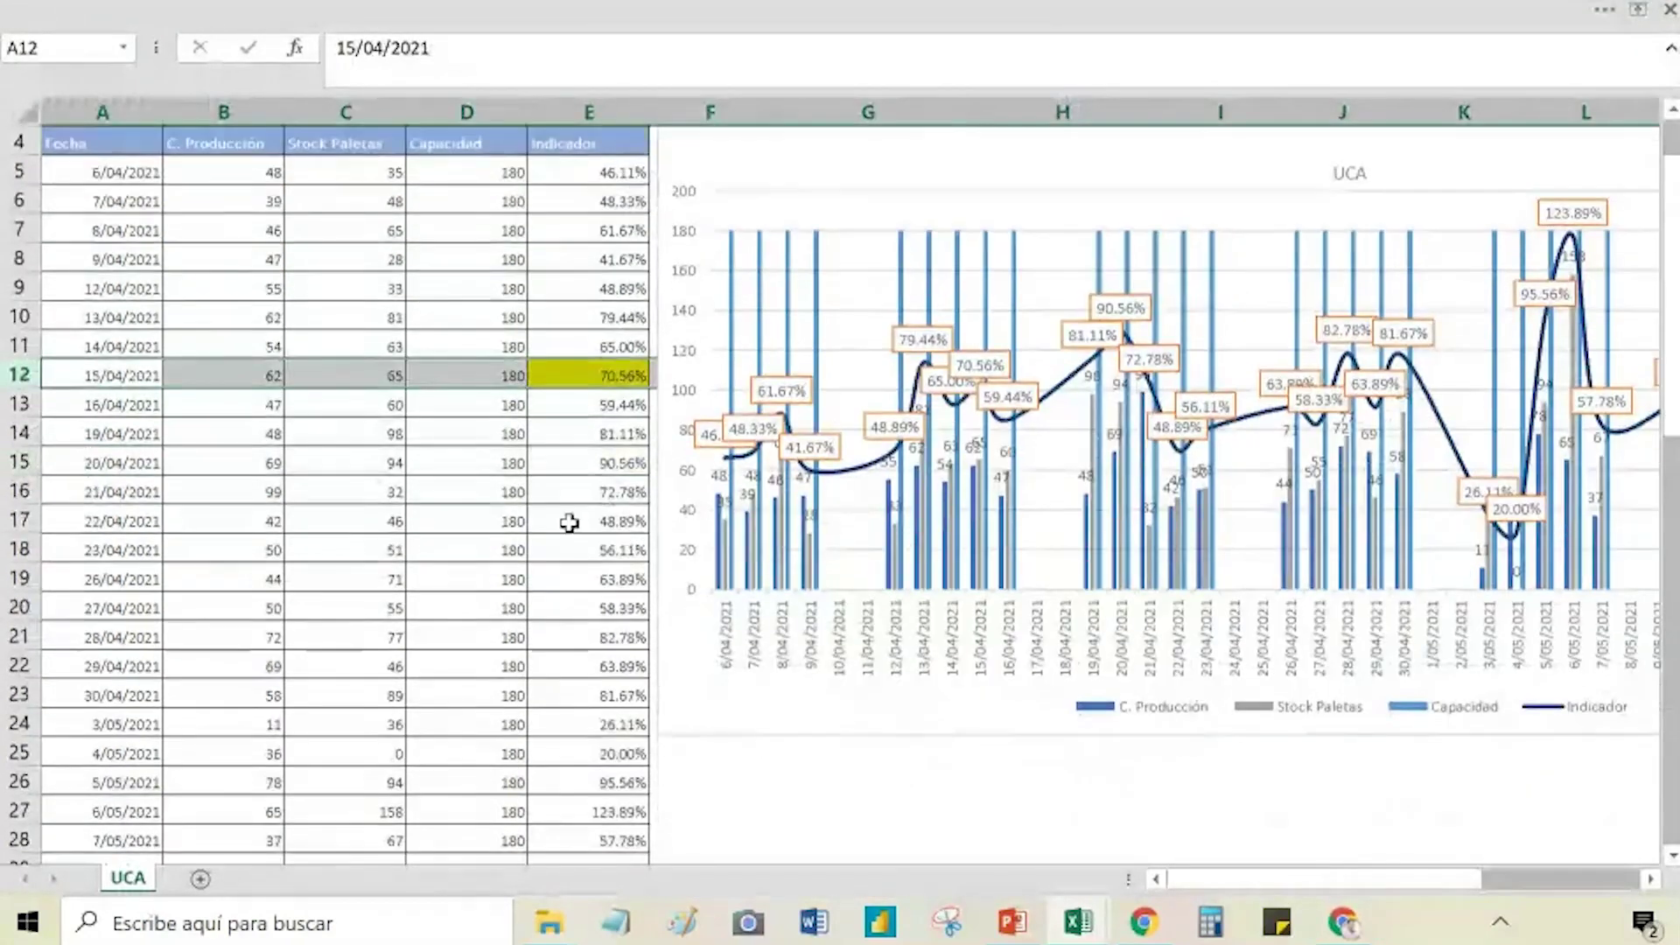
{"action": "left_click", "coordinate": [577, 462]}
{"action": "left_click", "coordinate": [297, 16]}
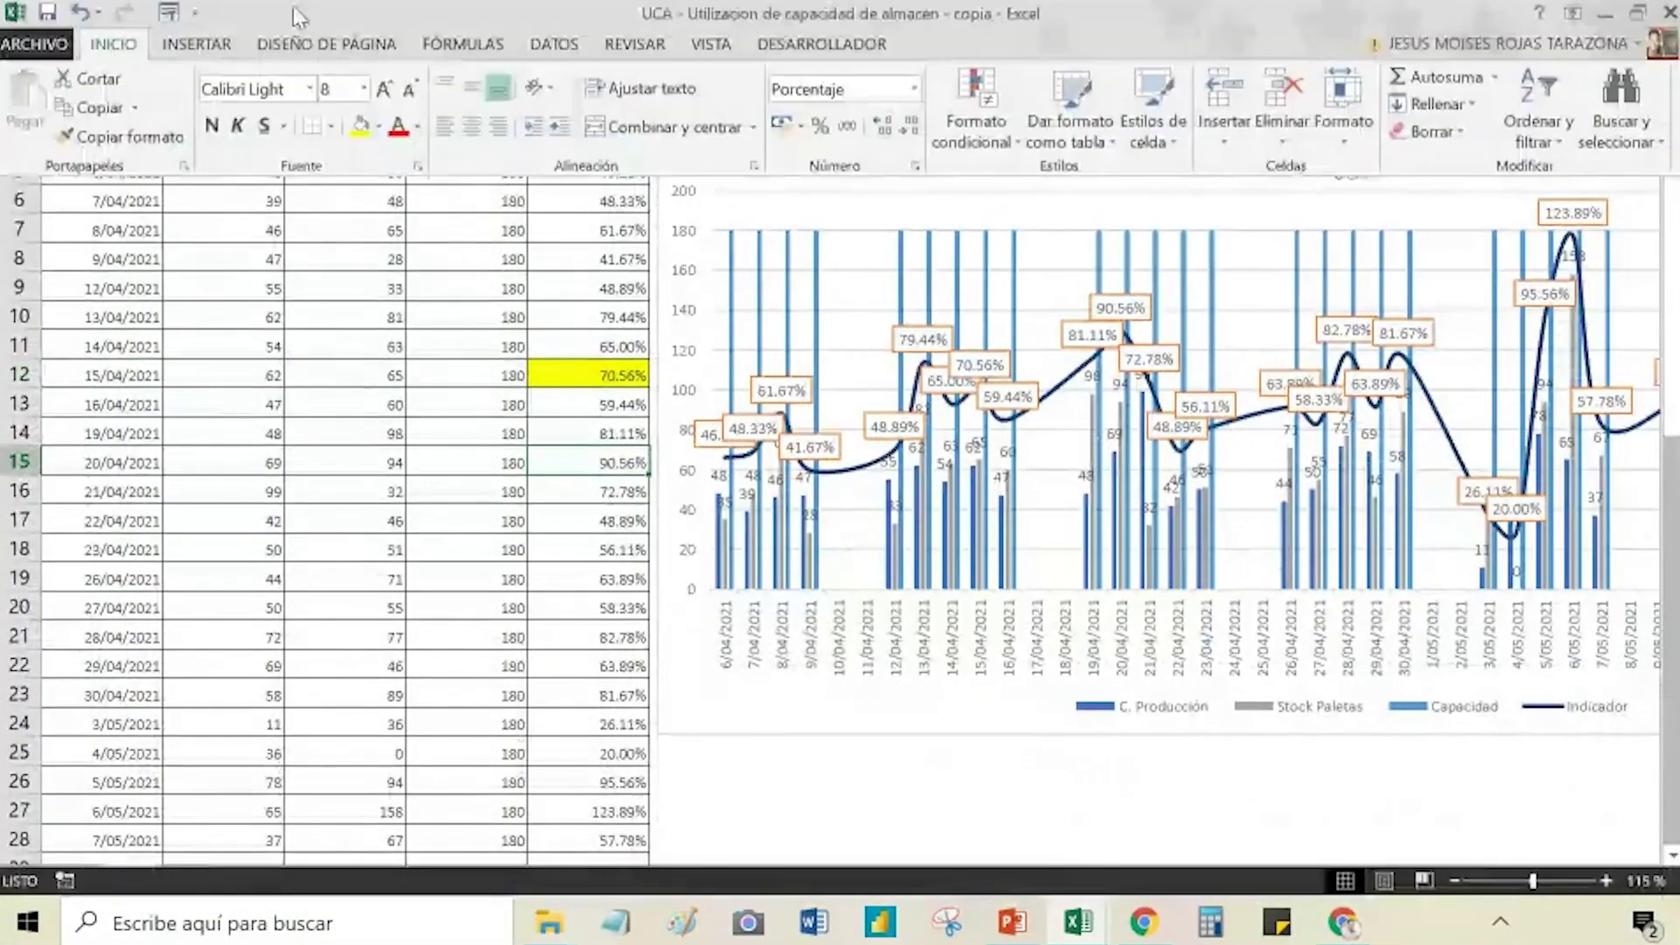
{"action": "left_click", "coordinate": [360, 126]}
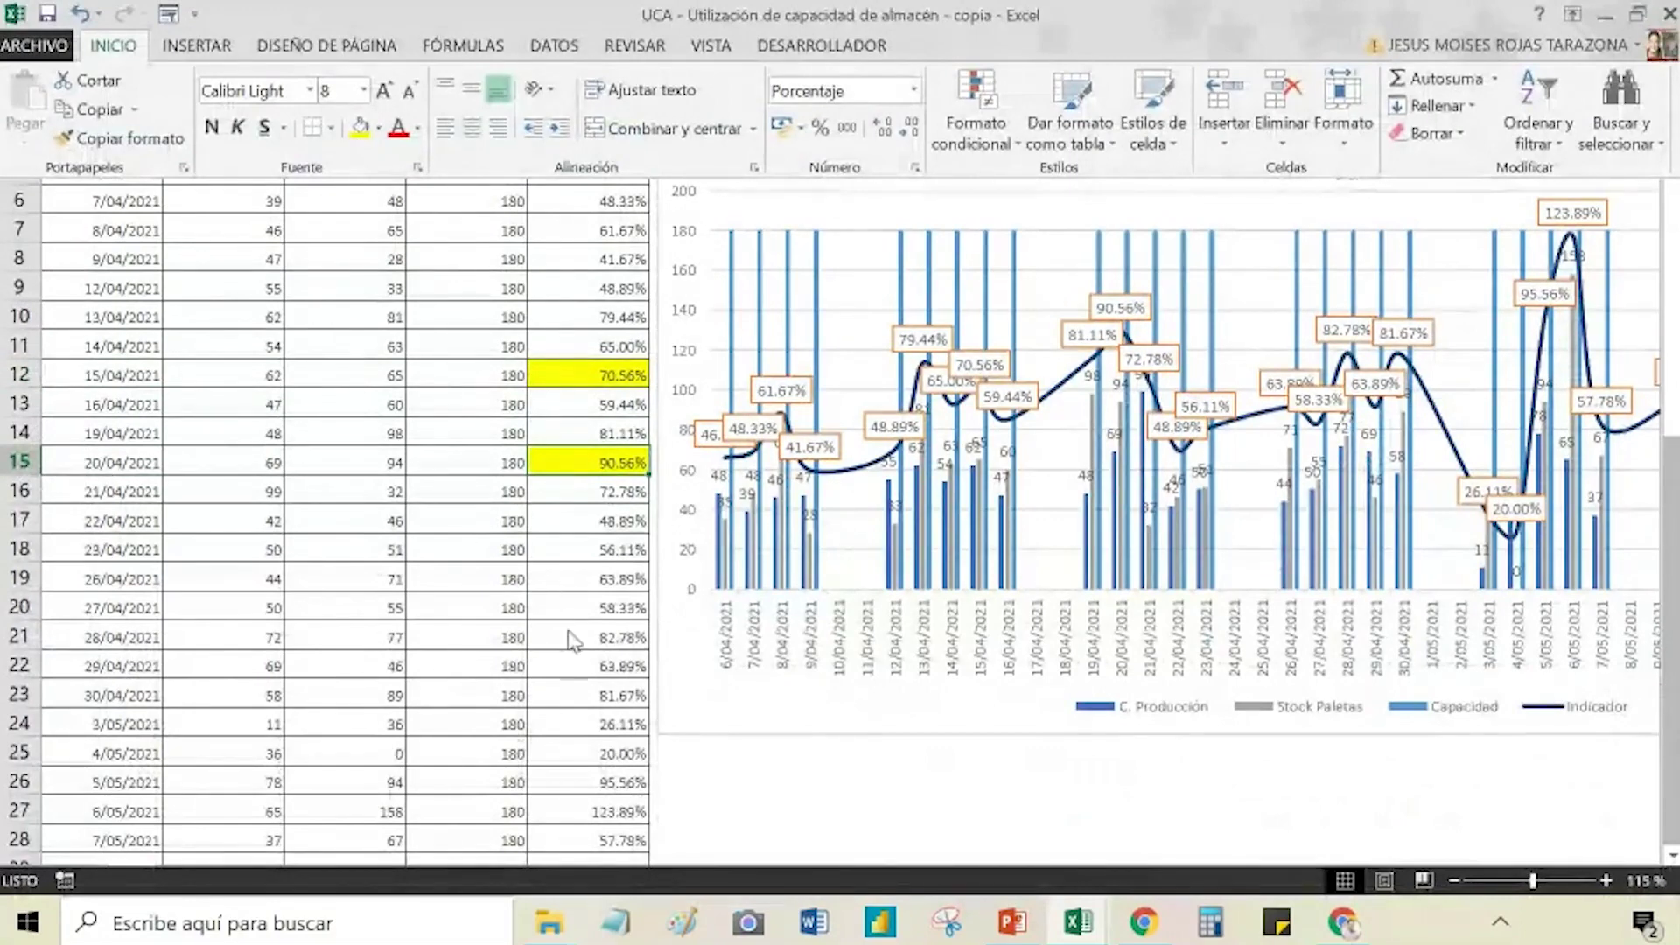
Step: Highlight the Indicador for 30/04/2021 in E23 with a yellow fill
{"action": "left_click", "coordinate": [566, 682]}
{"action": "left_click", "coordinate": [564, 684]}
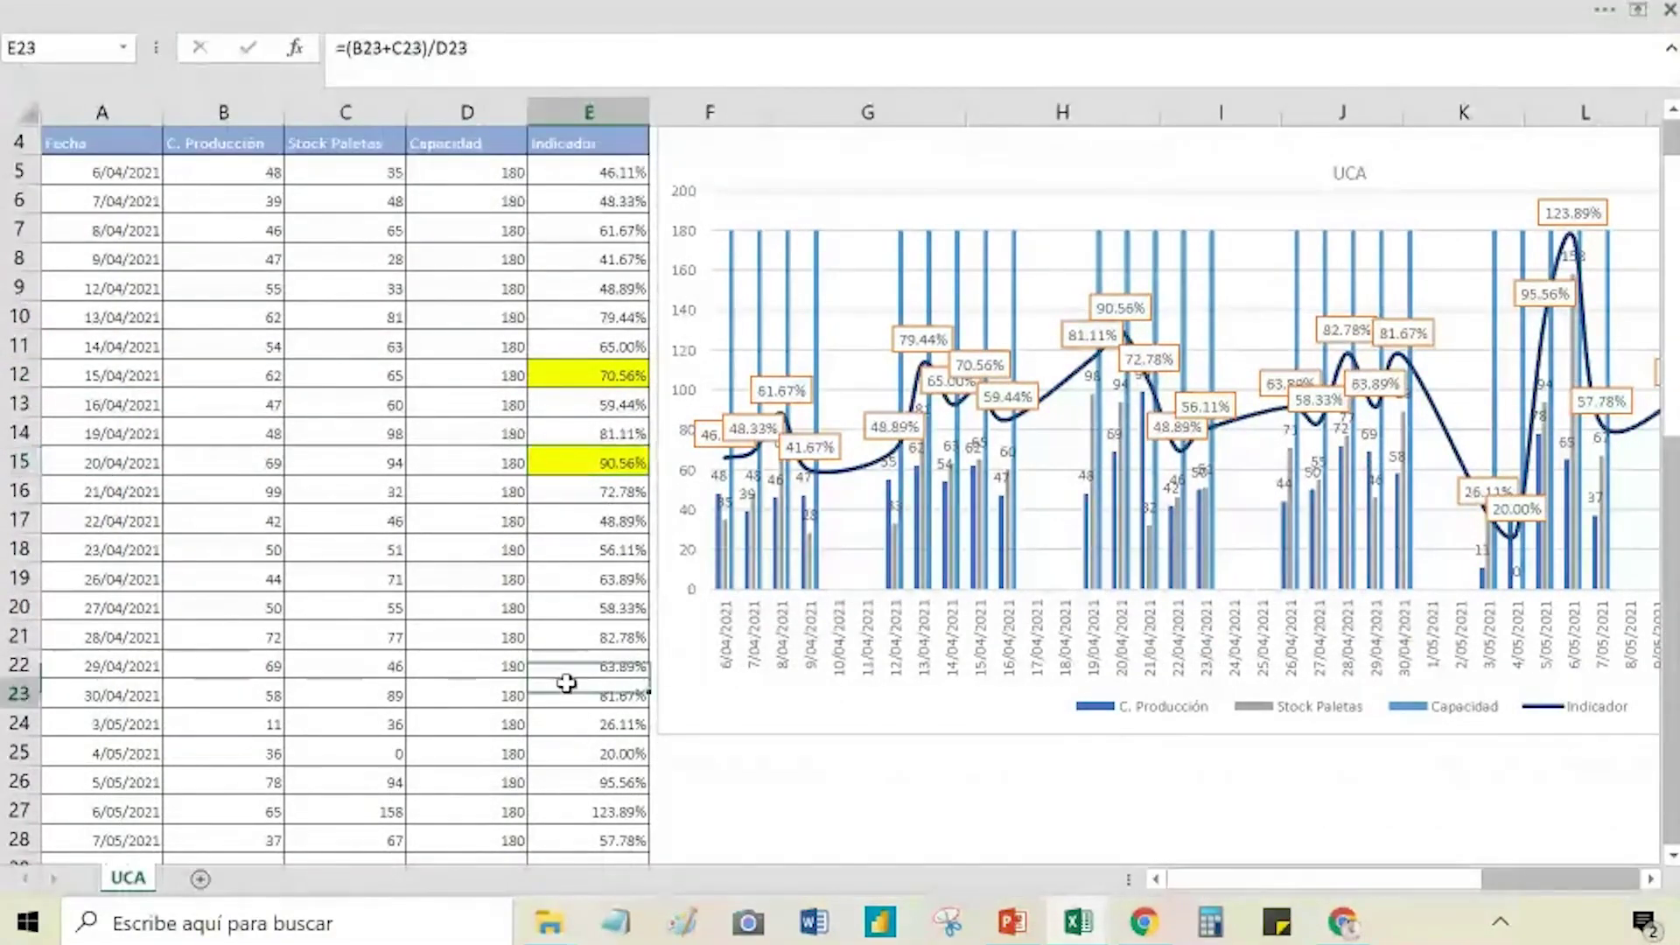
{"action": "left_click", "coordinate": [477, 9]}
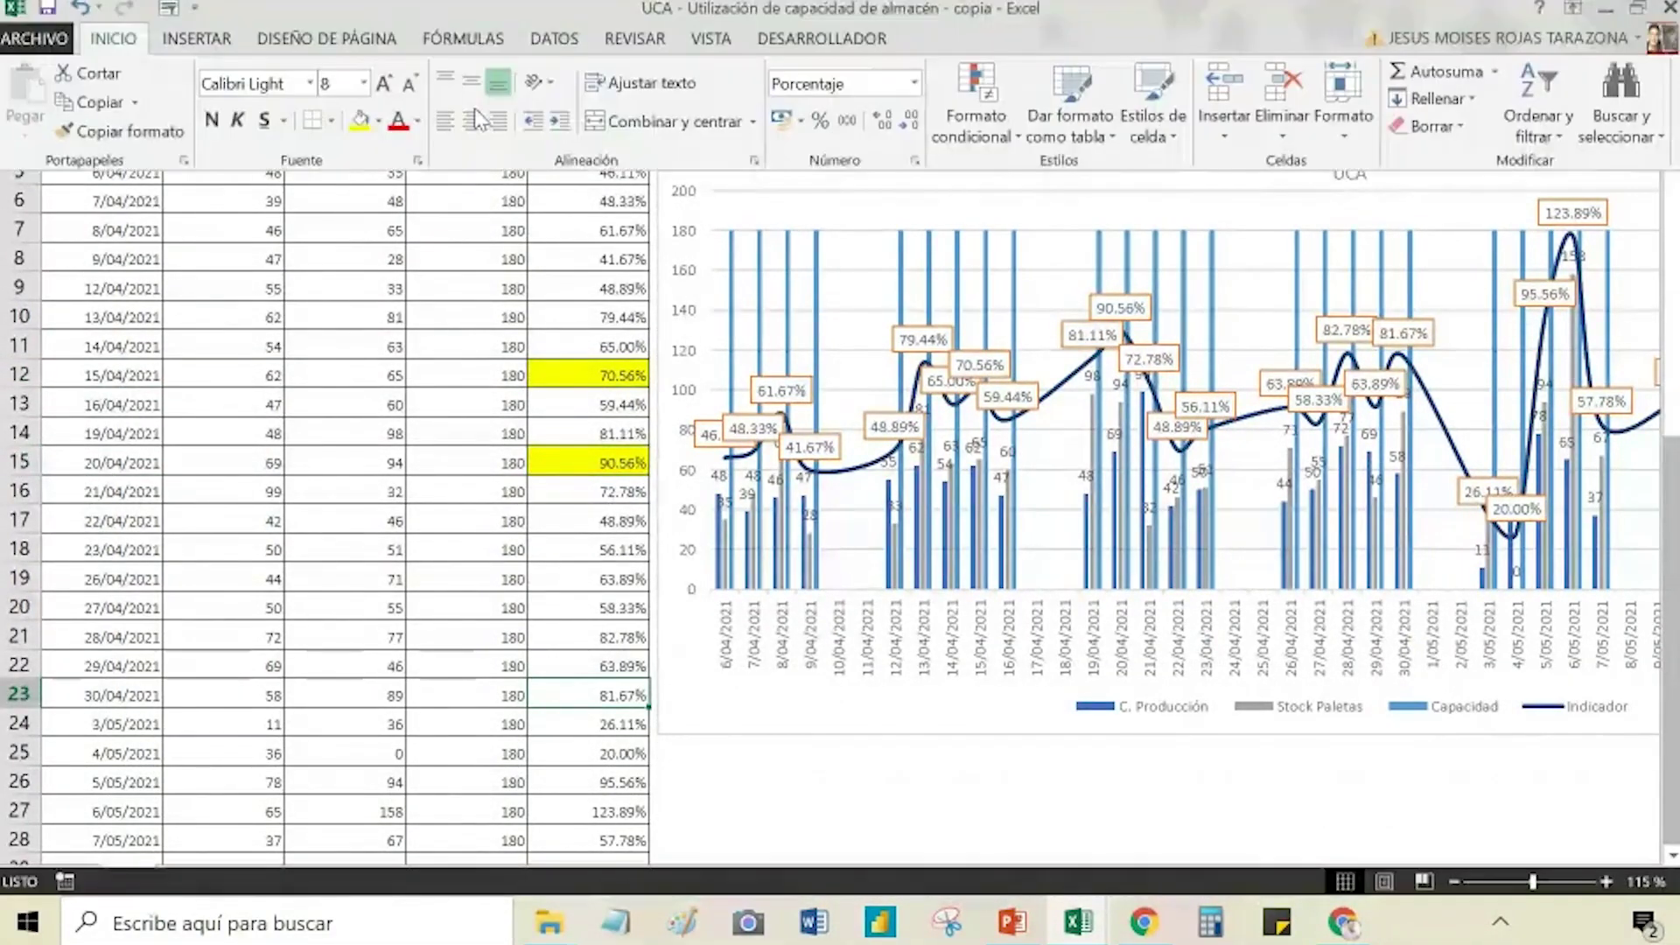
{"action": "left_click", "coordinate": [360, 126]}
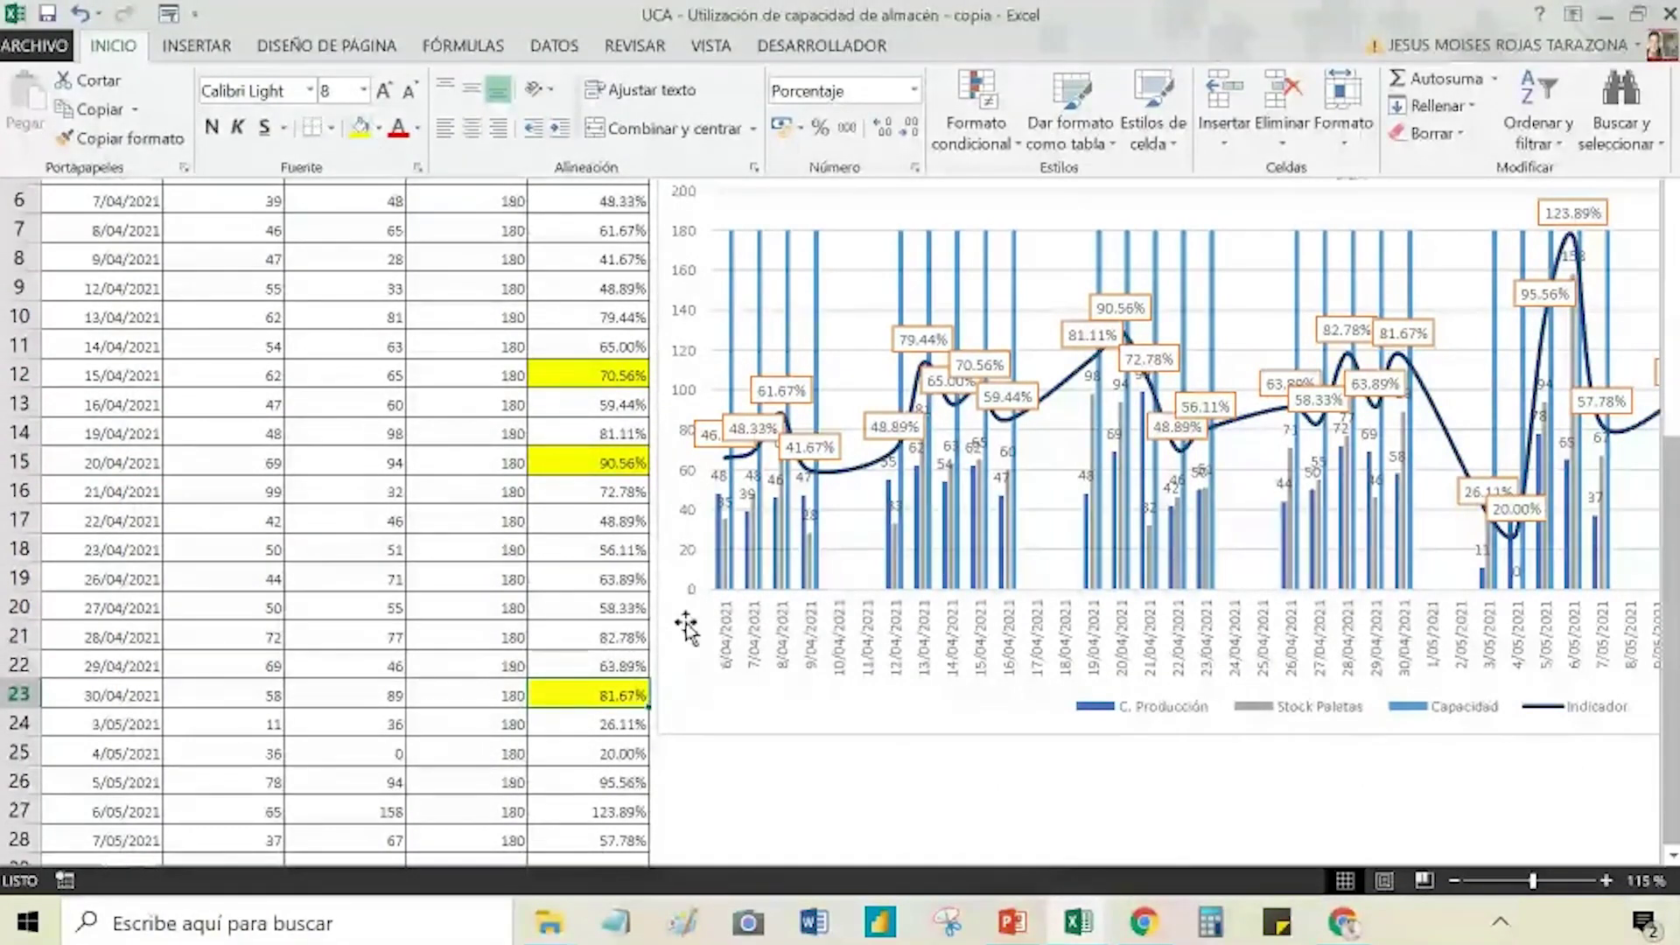
Step: Highlight the Indicador for 28/04/2021 in E21 with a yellow fill and deselect it
{"action": "left_click", "coordinate": [594, 636]}
{"action": "left_click", "coordinate": [368, 11]}
{"action": "left_click", "coordinate": [359, 126]}
{"action": "left_click", "coordinate": [857, 838]}
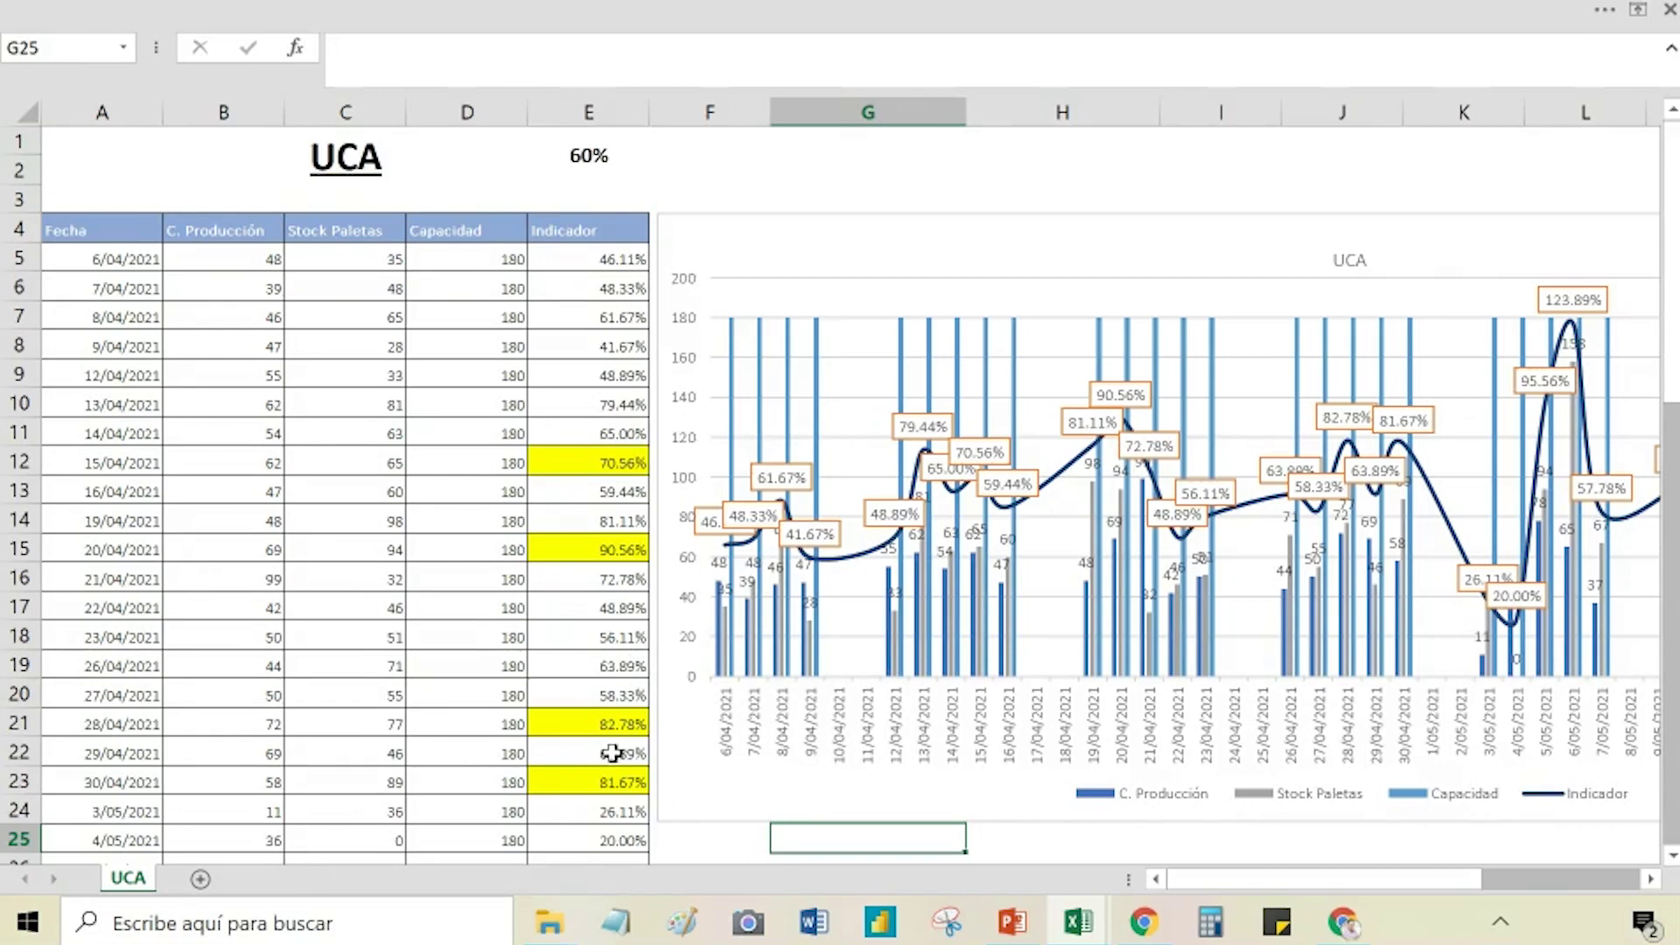
Step: Check the highlighted Indicador formulas in E23 and E15, and select row 15 to view the 20/04/2021 data
{"action": "left_click", "coordinate": [604, 778]}
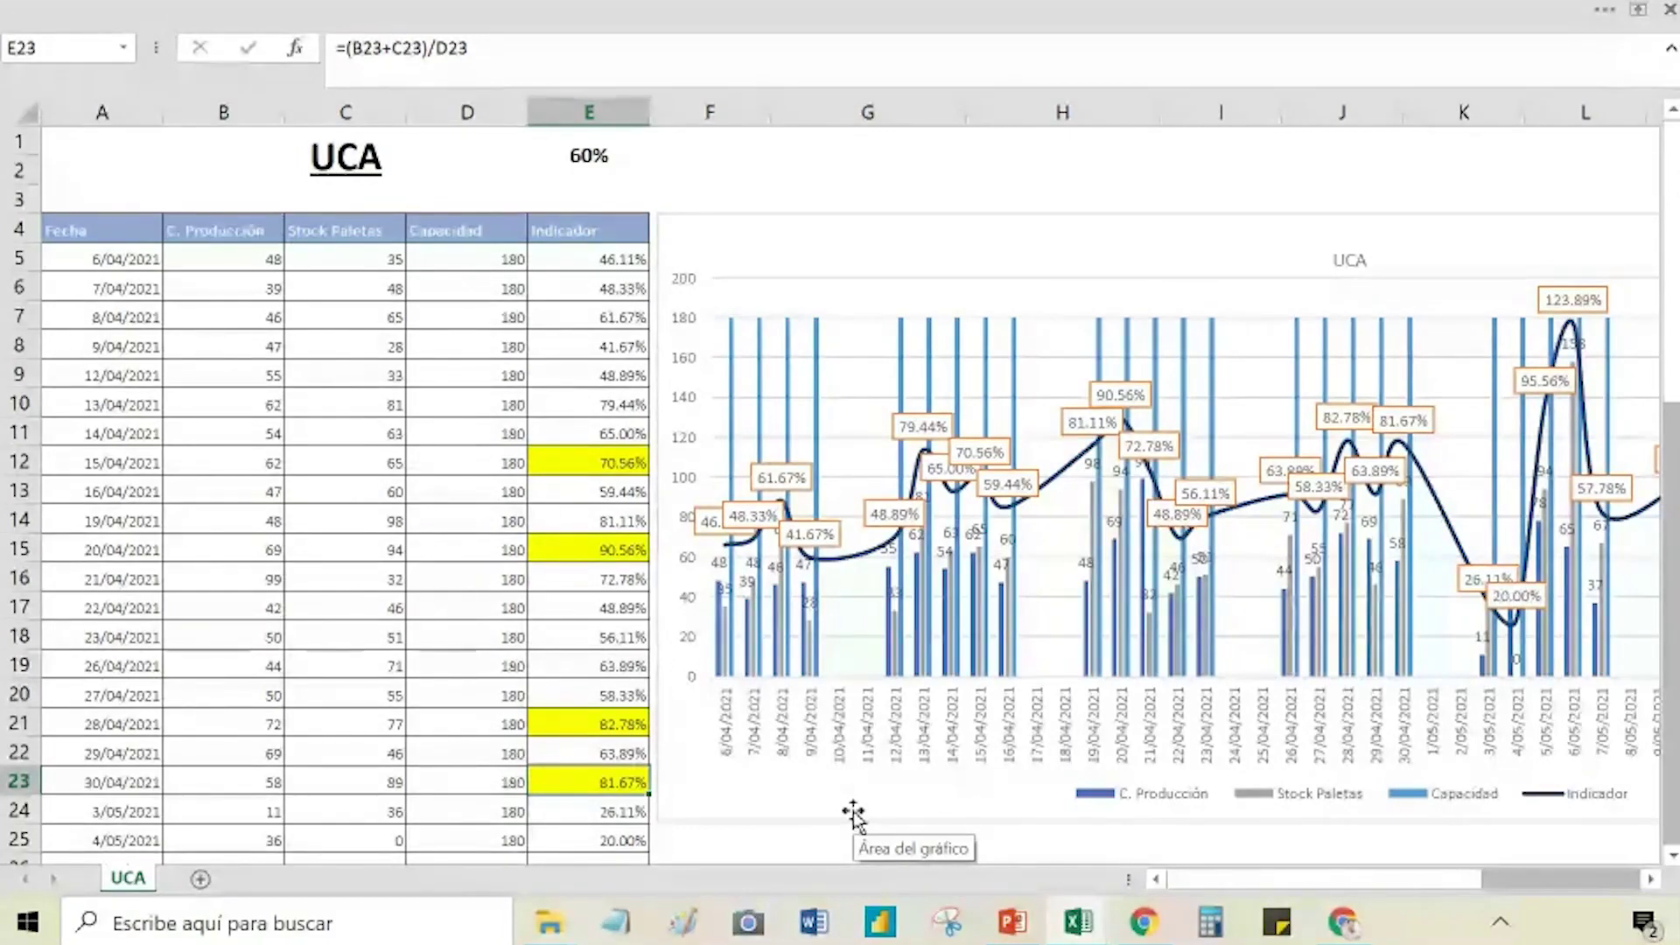
{"action": "left_click", "coordinate": [600, 543]}
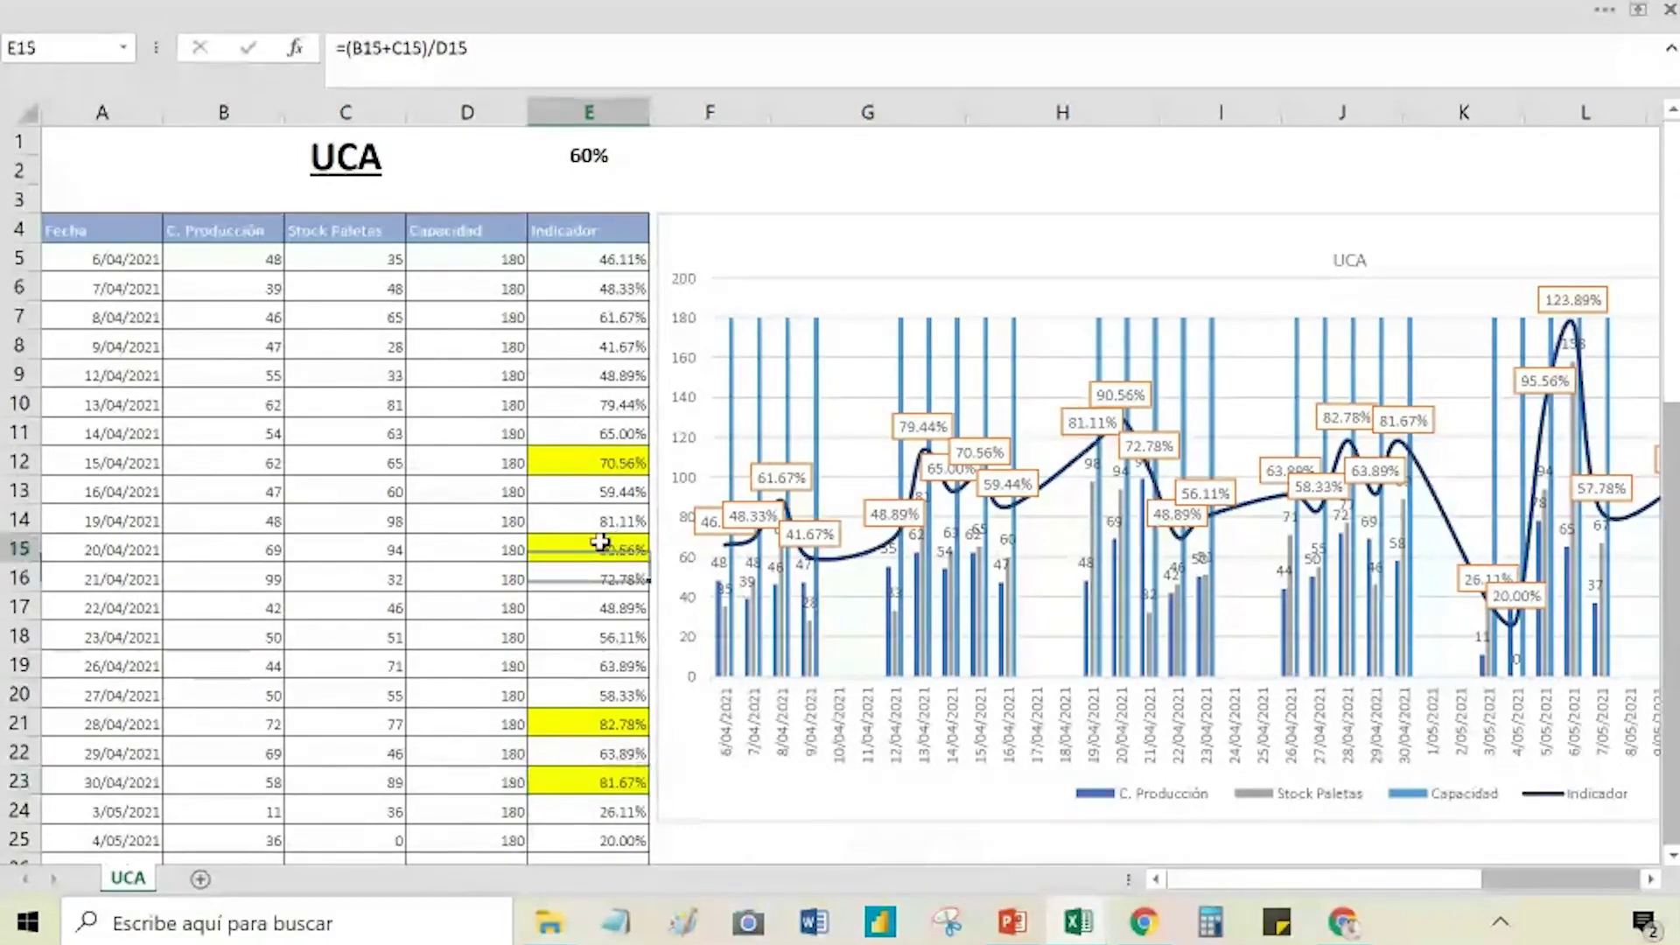
{"action": "left_click", "coordinate": [12, 548]}
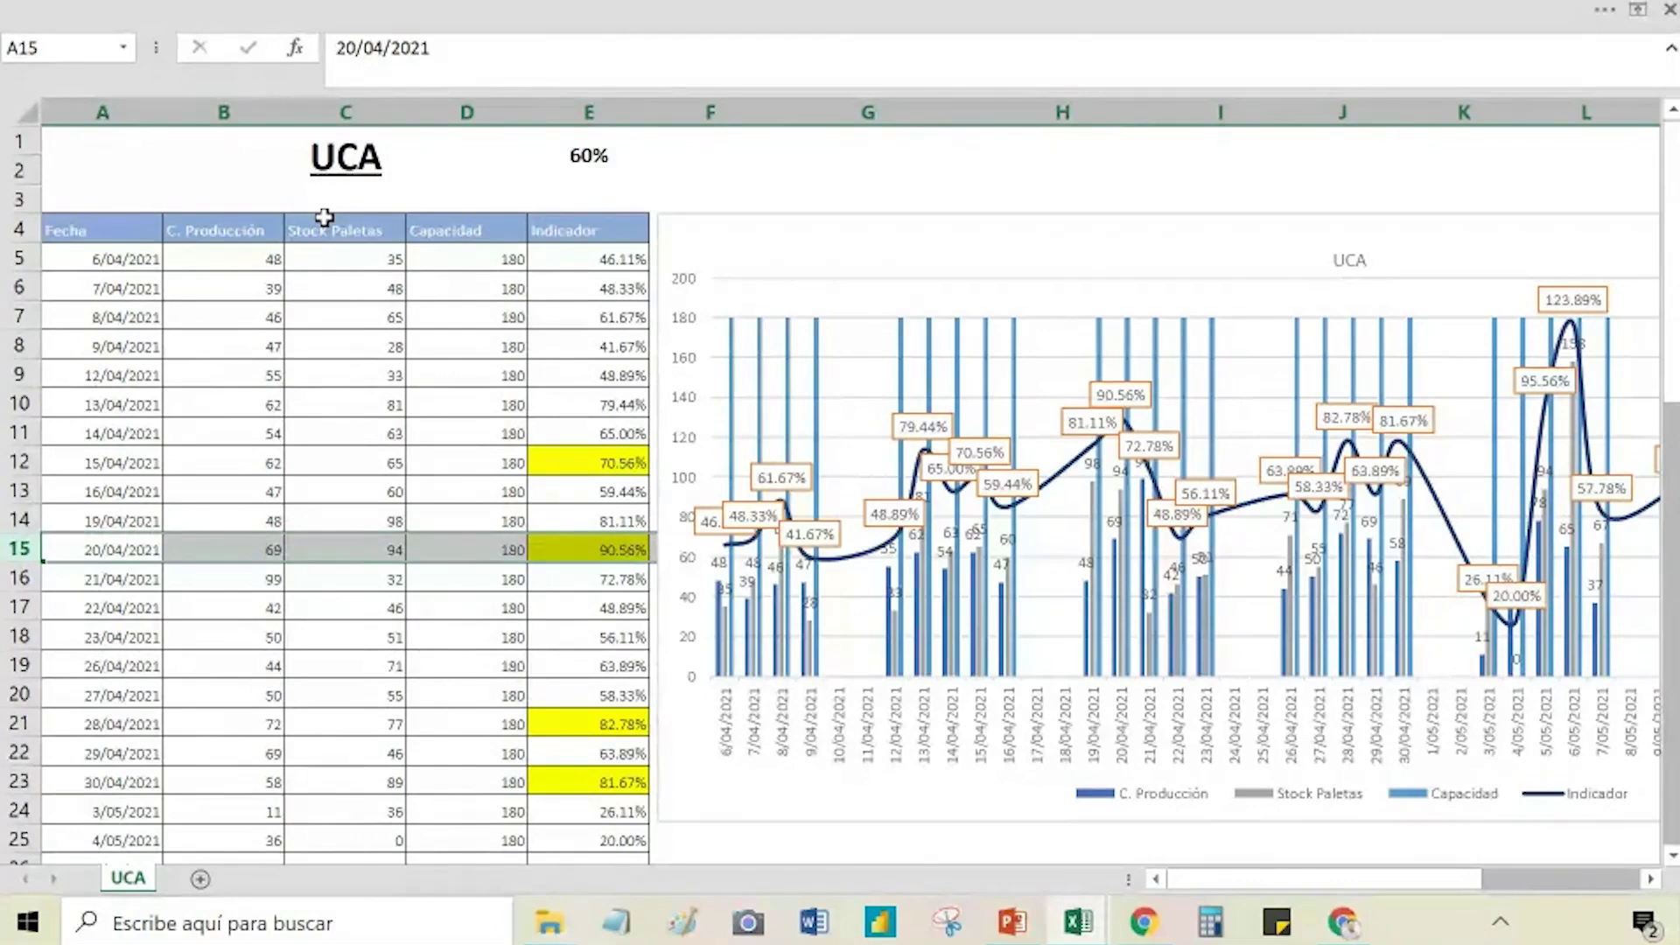
Step: Examine the Fecha, C. Producción, Stock Paletas and Capacidad values for 6/04/2021 in A5 to D5
{"action": "left_click", "coordinate": [195, 259]}
{"action": "left_click", "coordinate": [131, 259]}
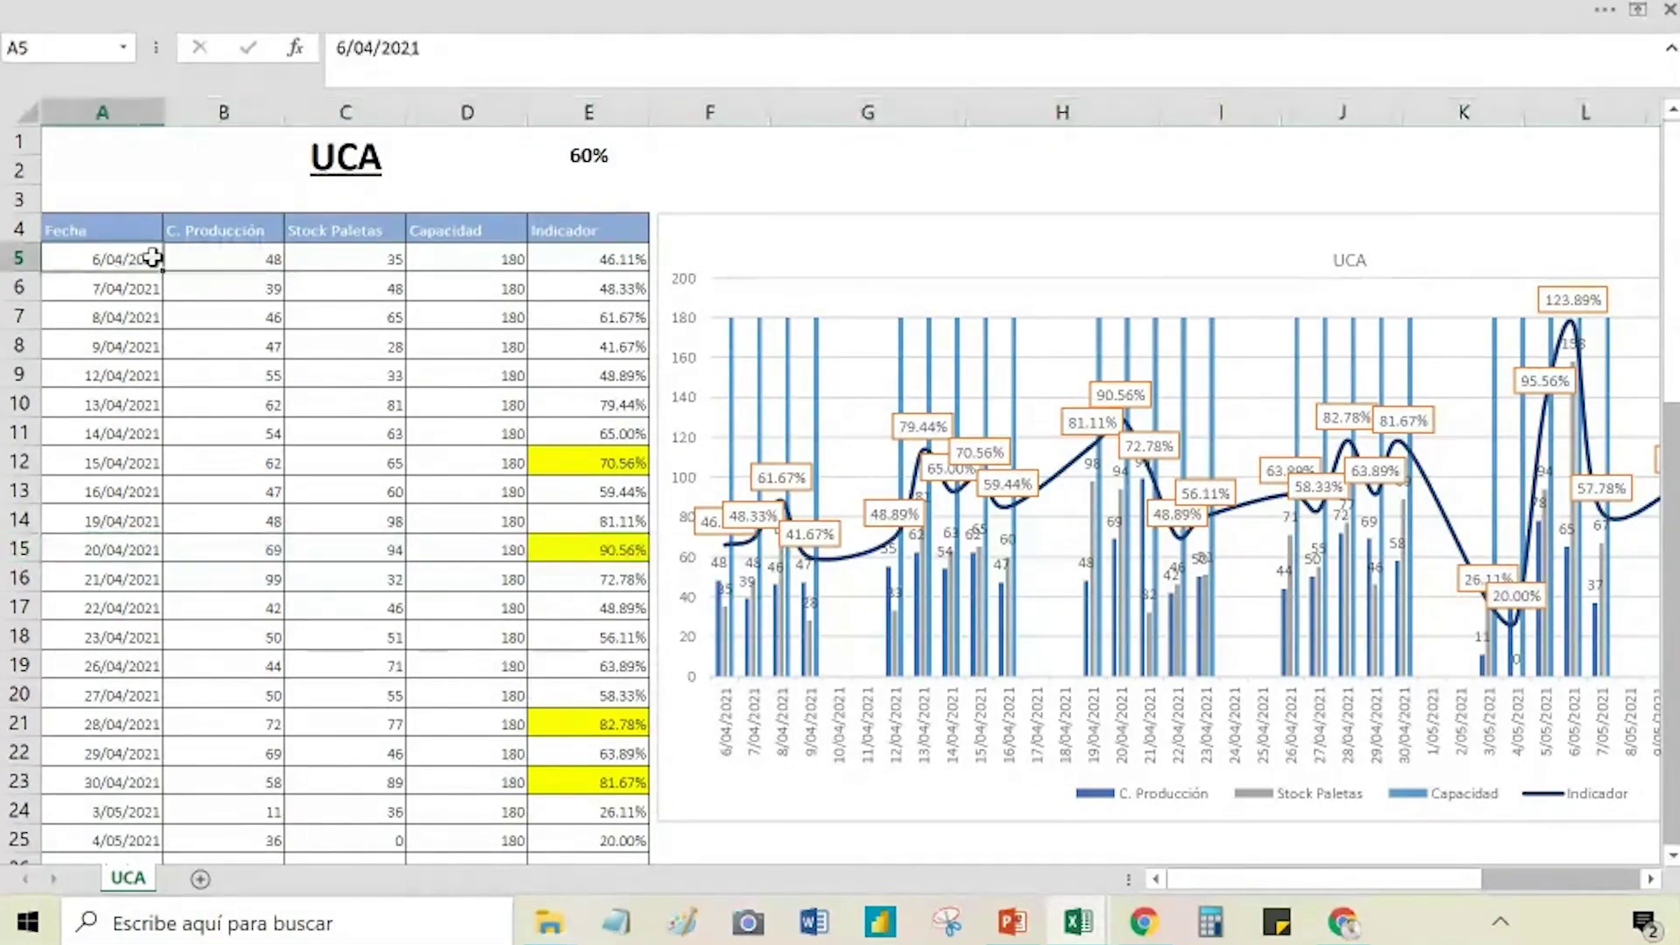
{"action": "left_click", "coordinate": [235, 259]}
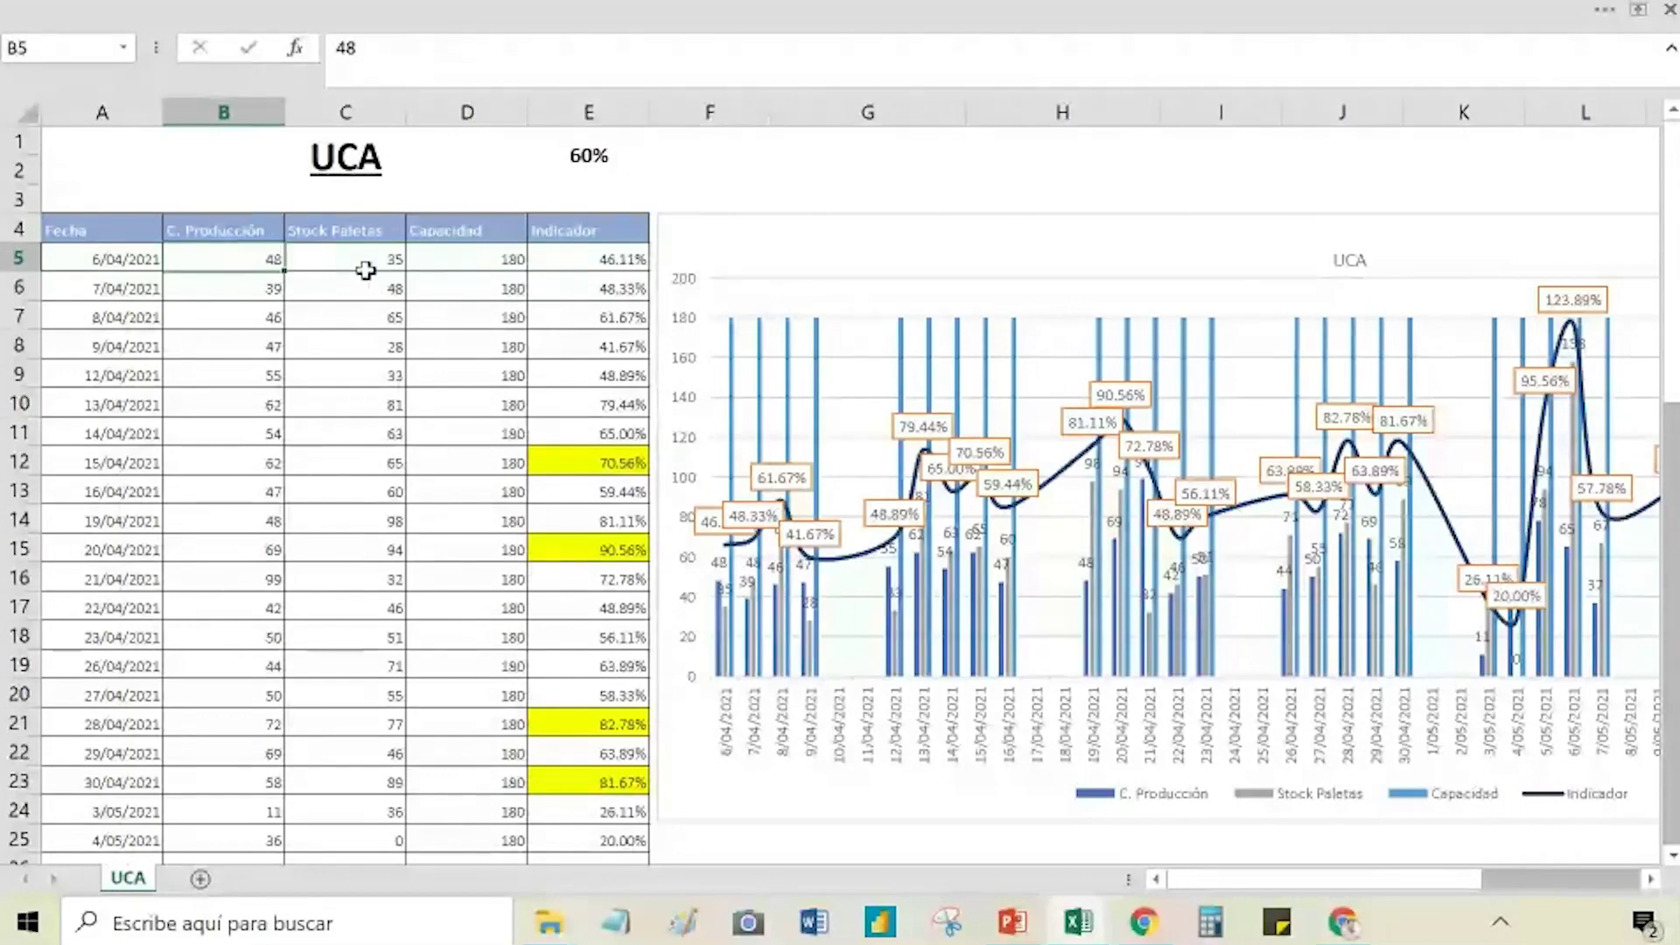
{"action": "left_click", "coordinate": [358, 263]}
{"action": "left_click", "coordinate": [504, 261]}
Step: Fill the Capacidad header in D4 with gray
{"action": "left_click", "coordinate": [476, 229]}
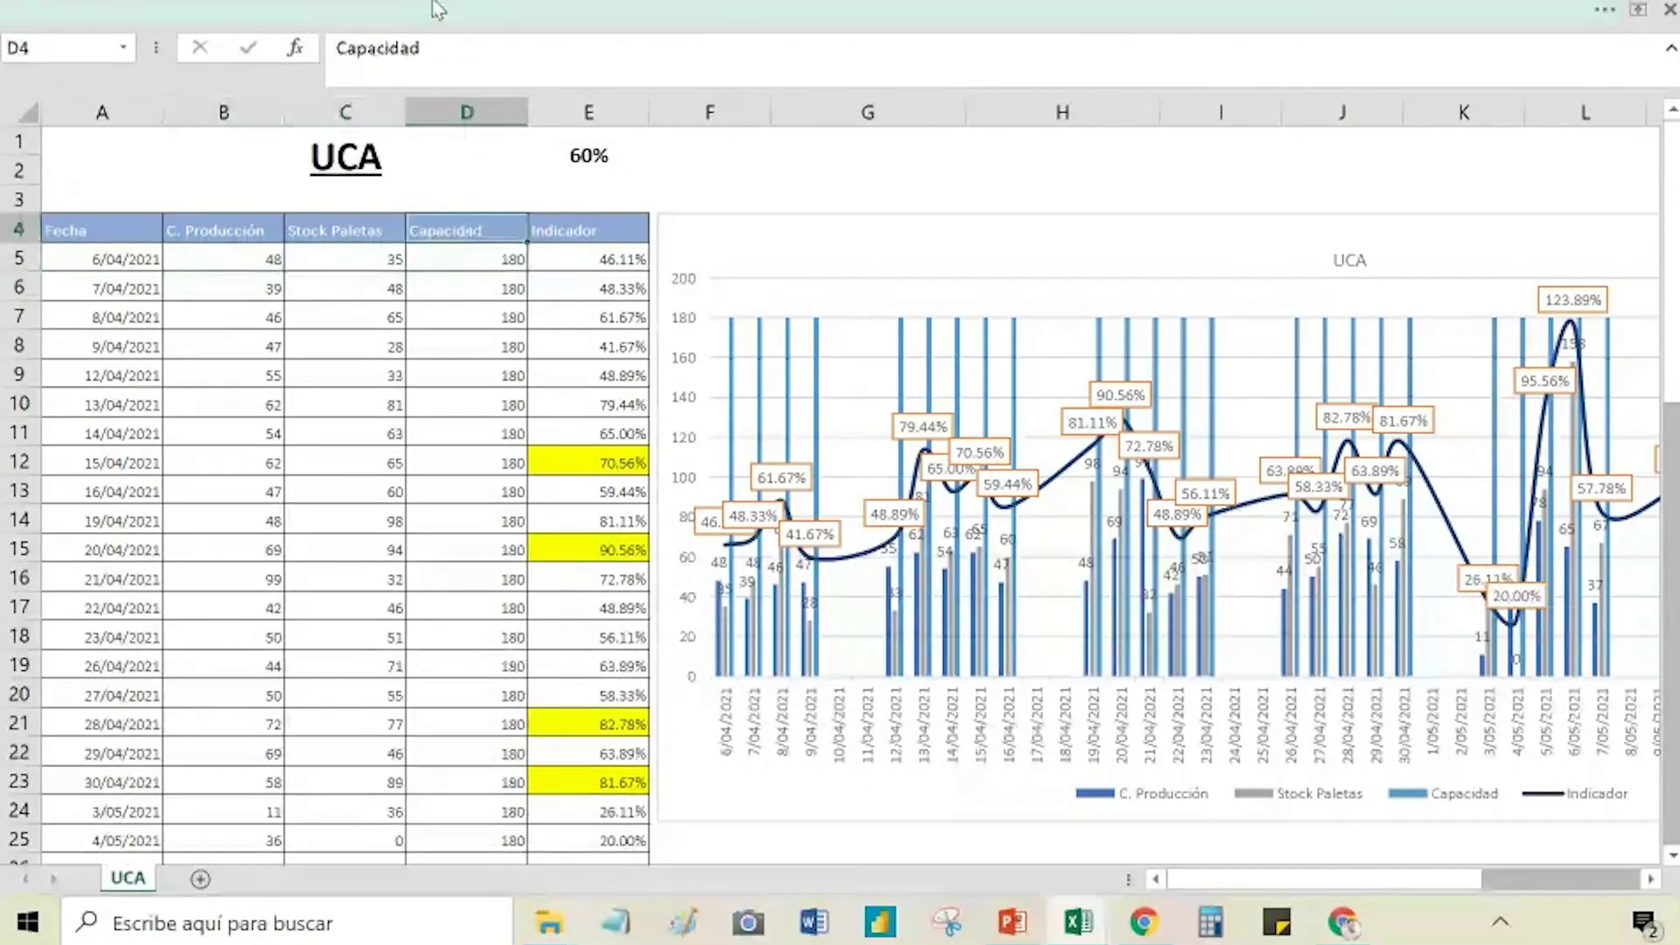
{"action": "left_click", "coordinate": [472, 11]}
{"action": "left_click", "coordinate": [378, 125]}
{"action": "left_click", "coordinate": [392, 160]}
Step: Compare the Capacidad in D5 with the Stock Paletas in C5 and the Indicador in E5
{"action": "left_click", "coordinate": [461, 258]}
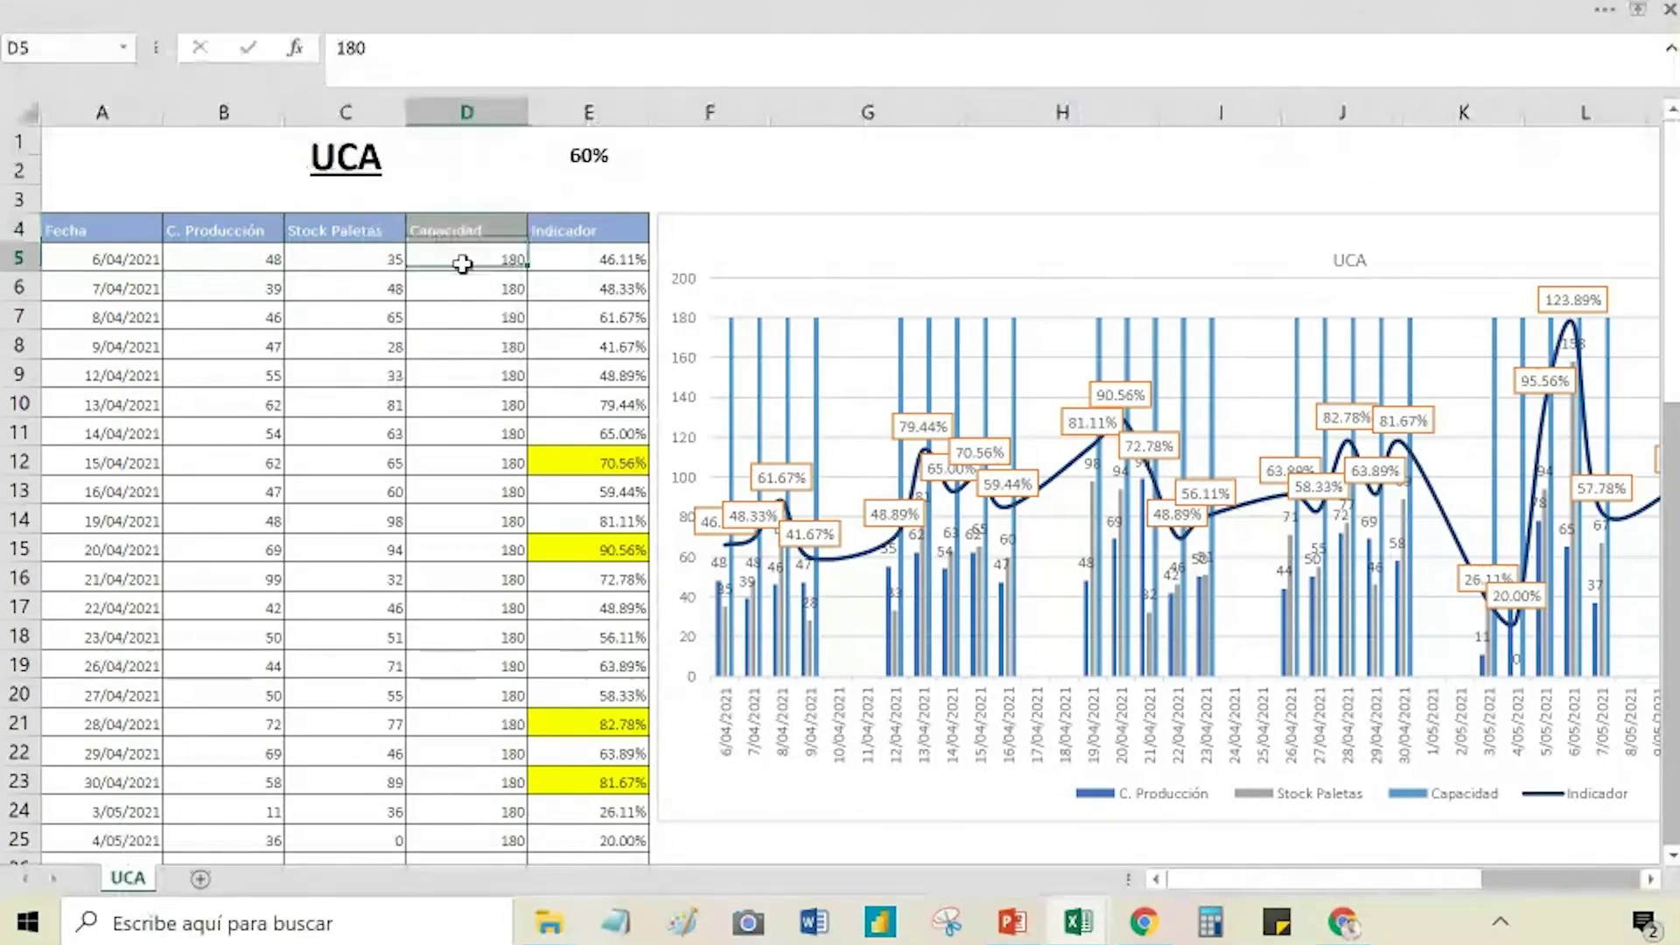
{"action": "left_click", "coordinate": [338, 263]}
{"action": "left_click", "coordinate": [476, 261]}
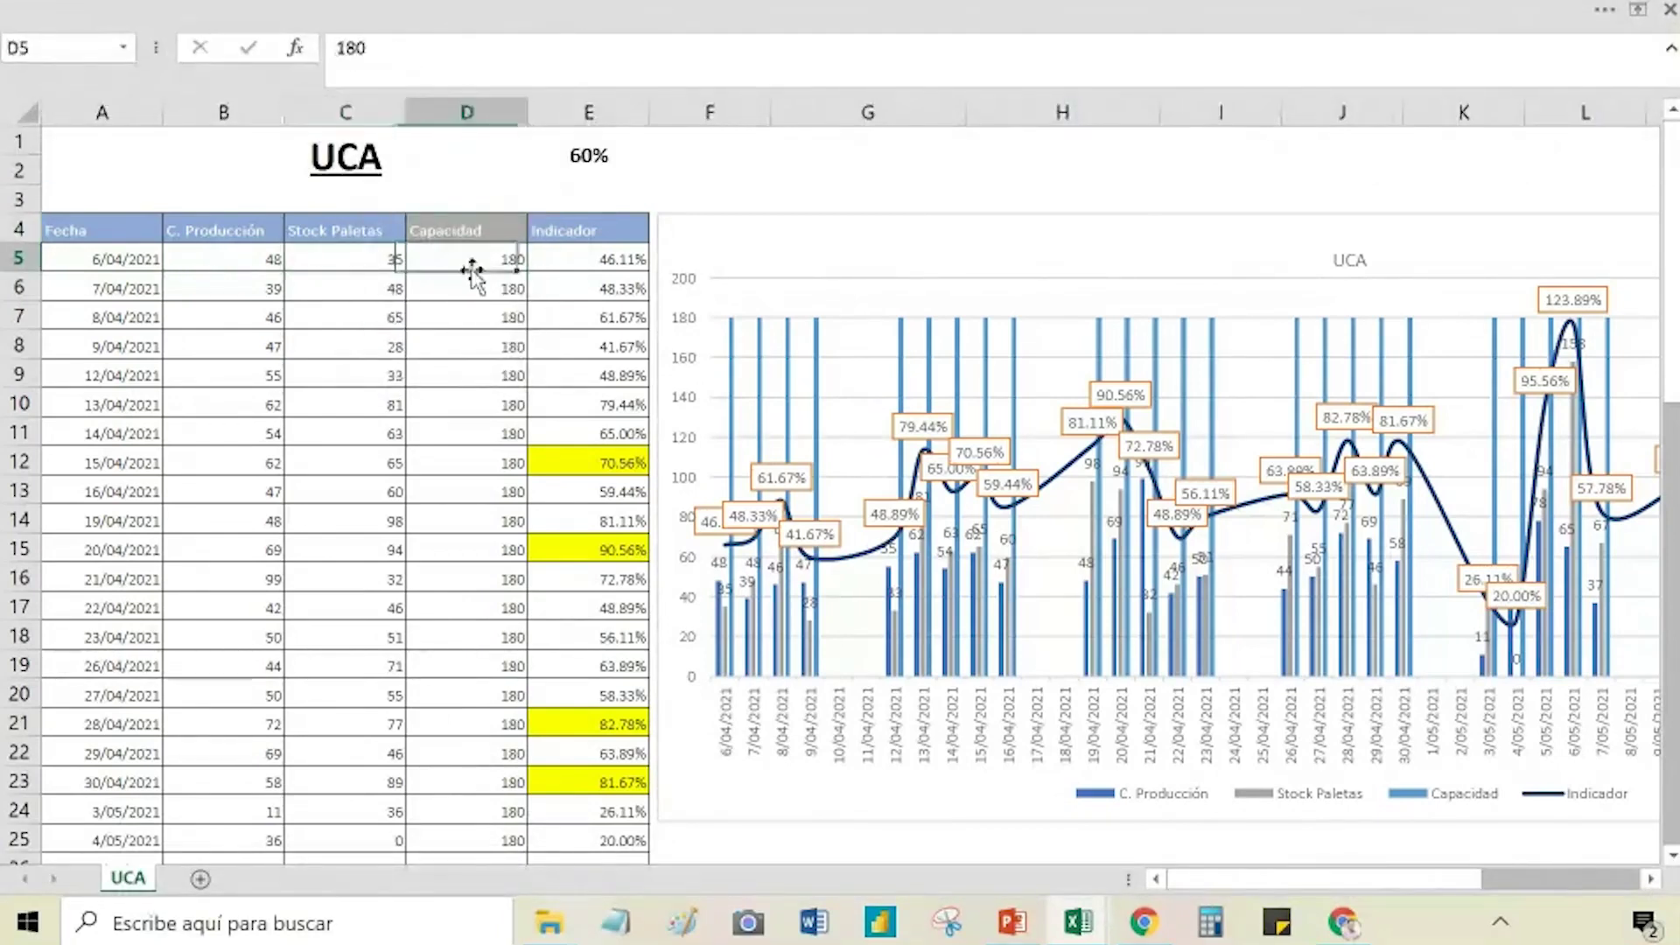
{"action": "left_click", "coordinate": [575, 260]}
Step: Review the Indicador formulas in E12 and E15 alongside the C. Producción and Stock Paletas values for 20/04/2021
{"action": "left_click", "coordinate": [593, 464]}
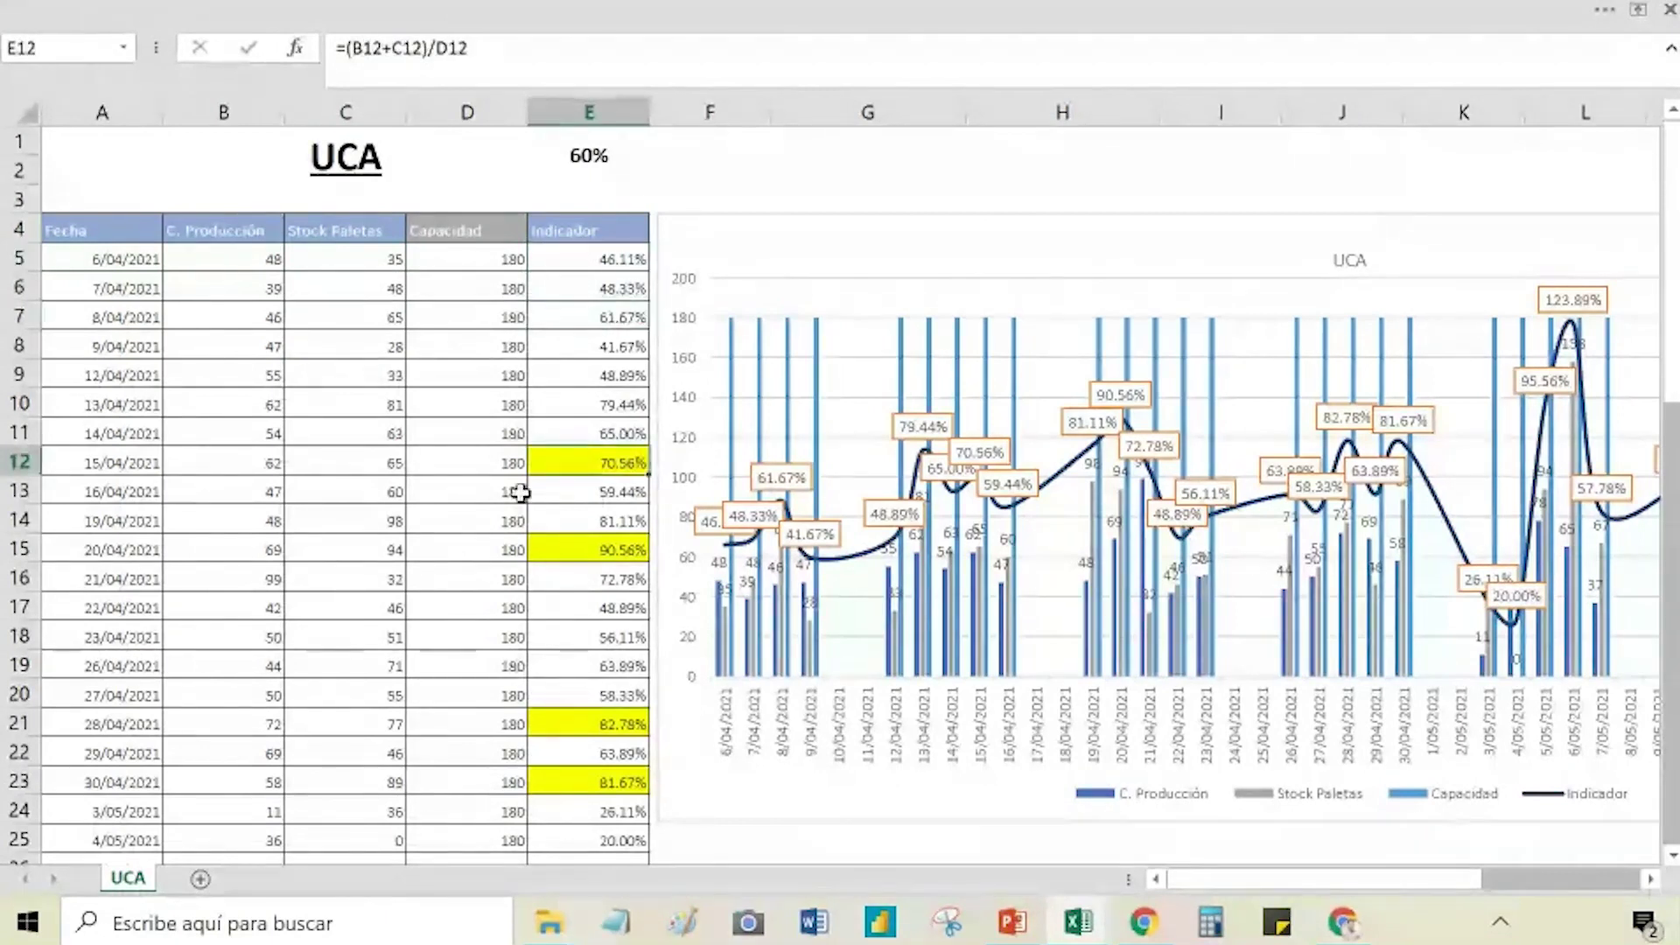
{"action": "left_click", "coordinate": [548, 550]}
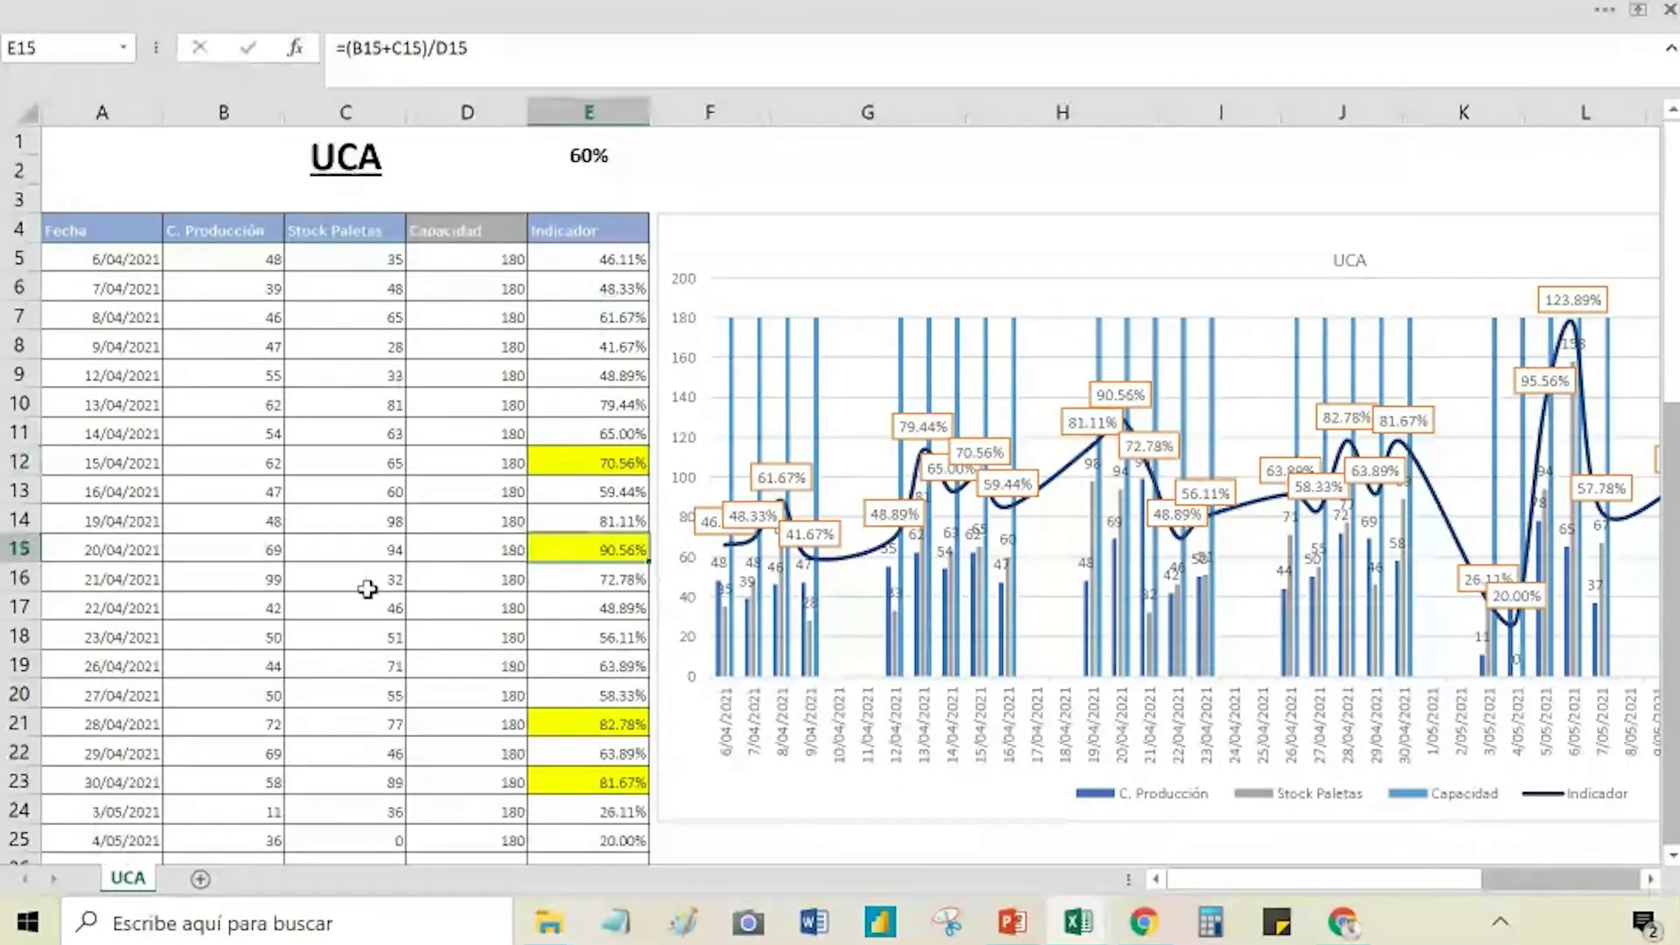
{"action": "left_click_drag", "start_coordinate": [273, 550], "coordinate": [346, 549]}
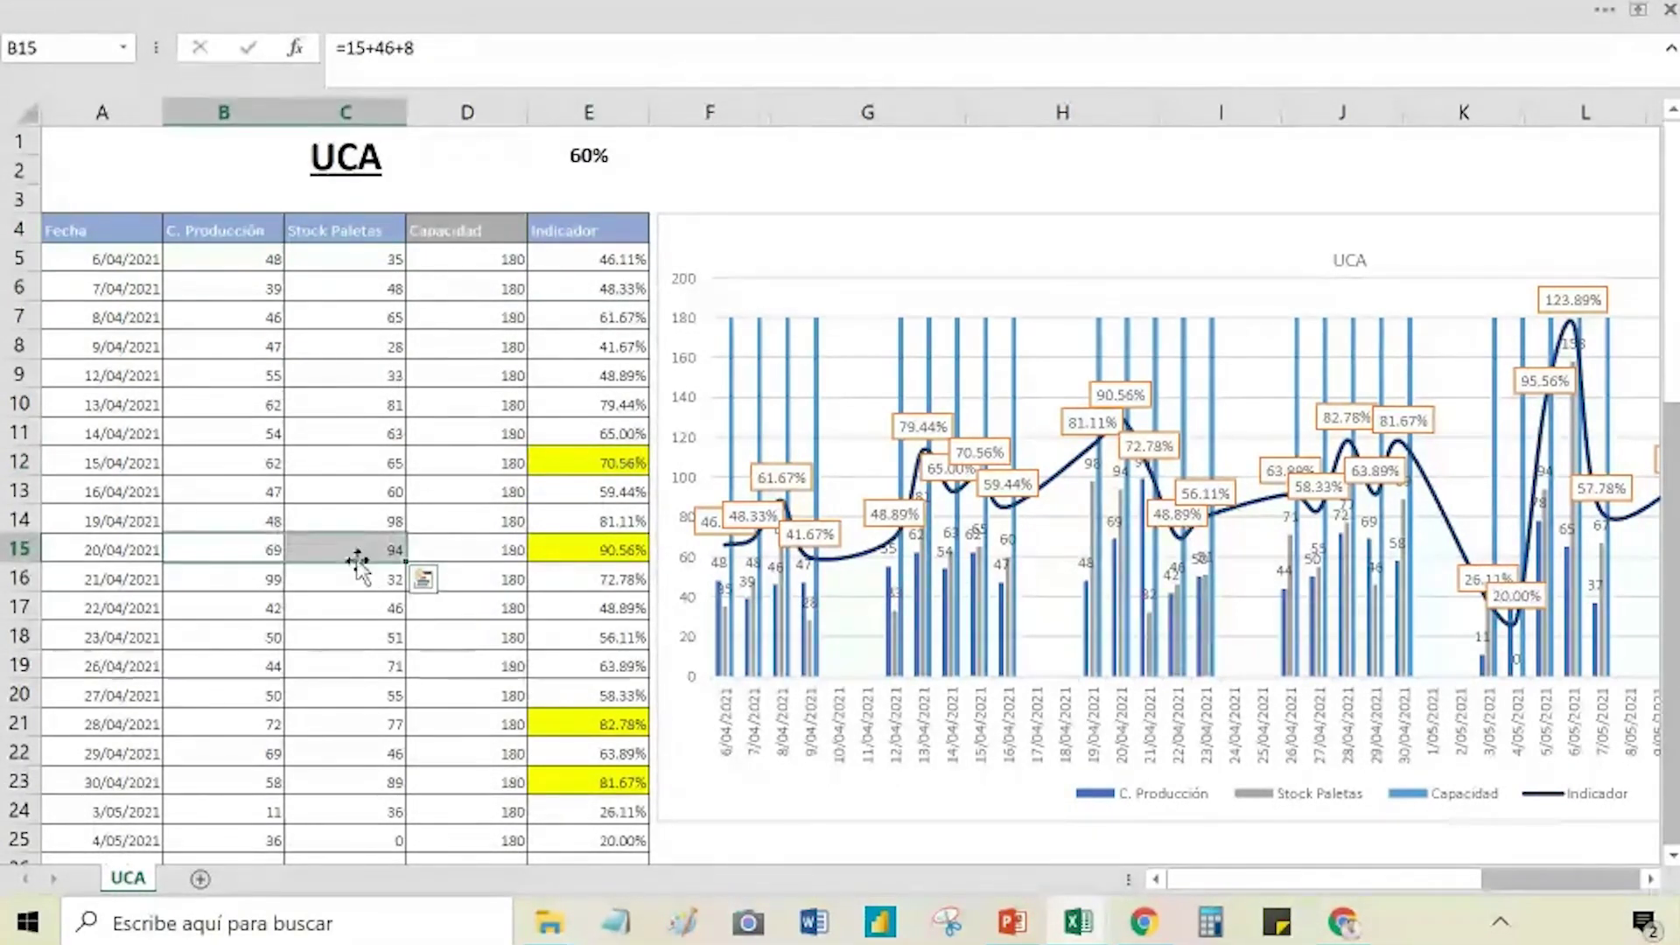
{"action": "left_click", "coordinate": [440, 429]}
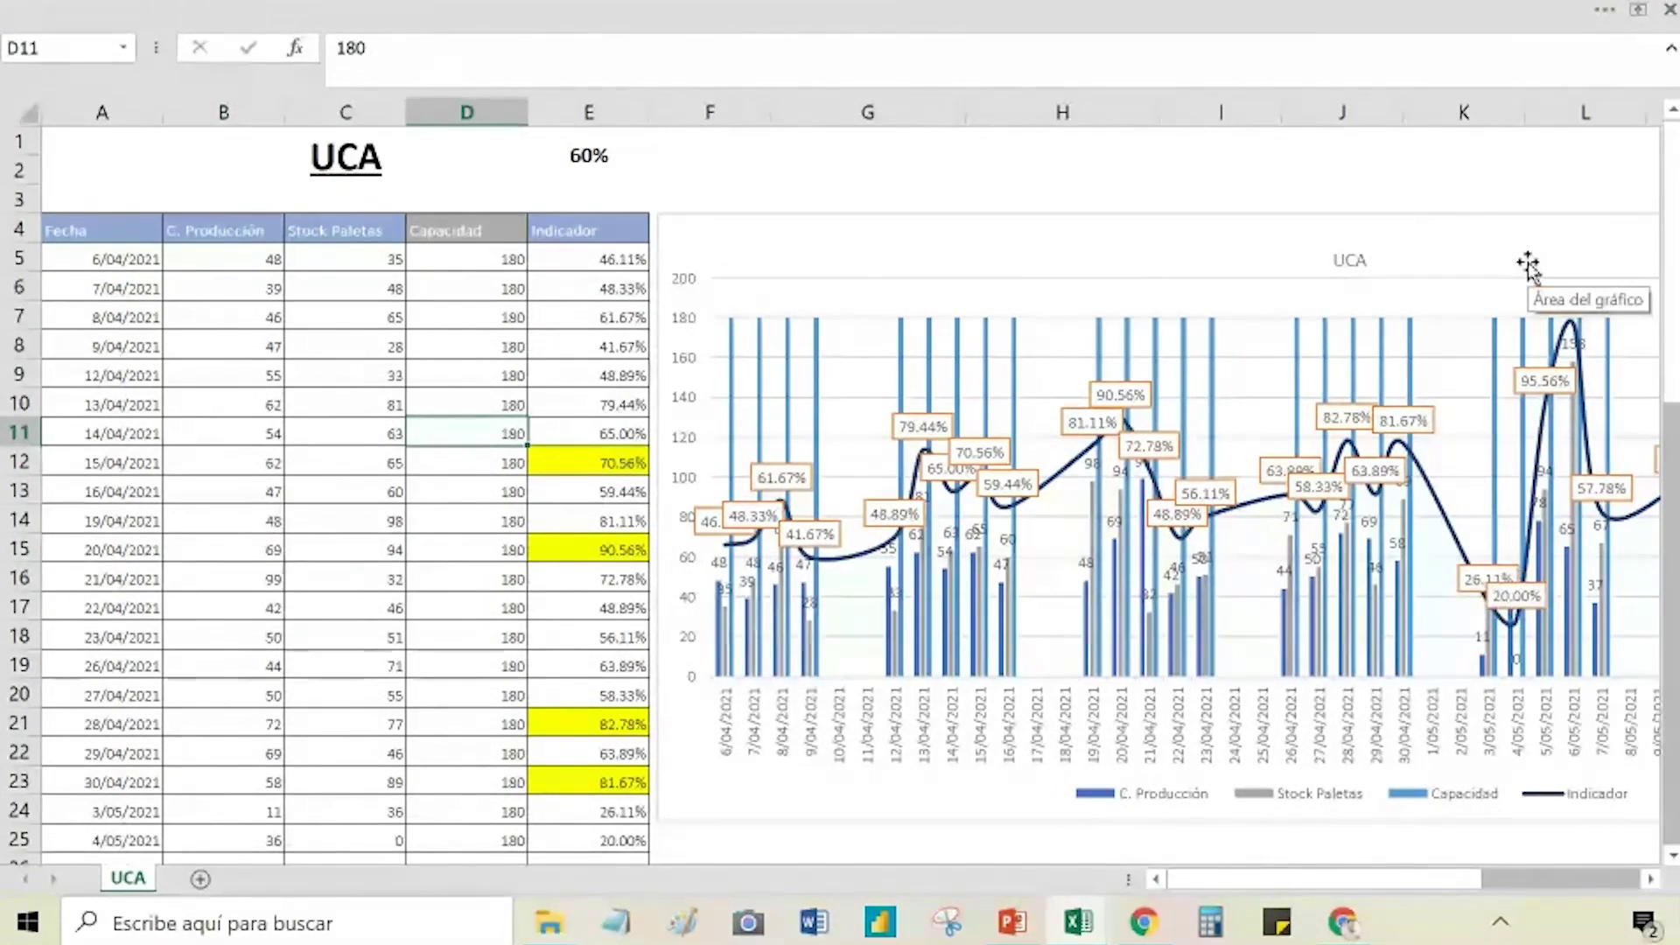
Step: Close the UCA workbook and save its changes
{"action": "left_click", "coordinate": [1522, 9]}
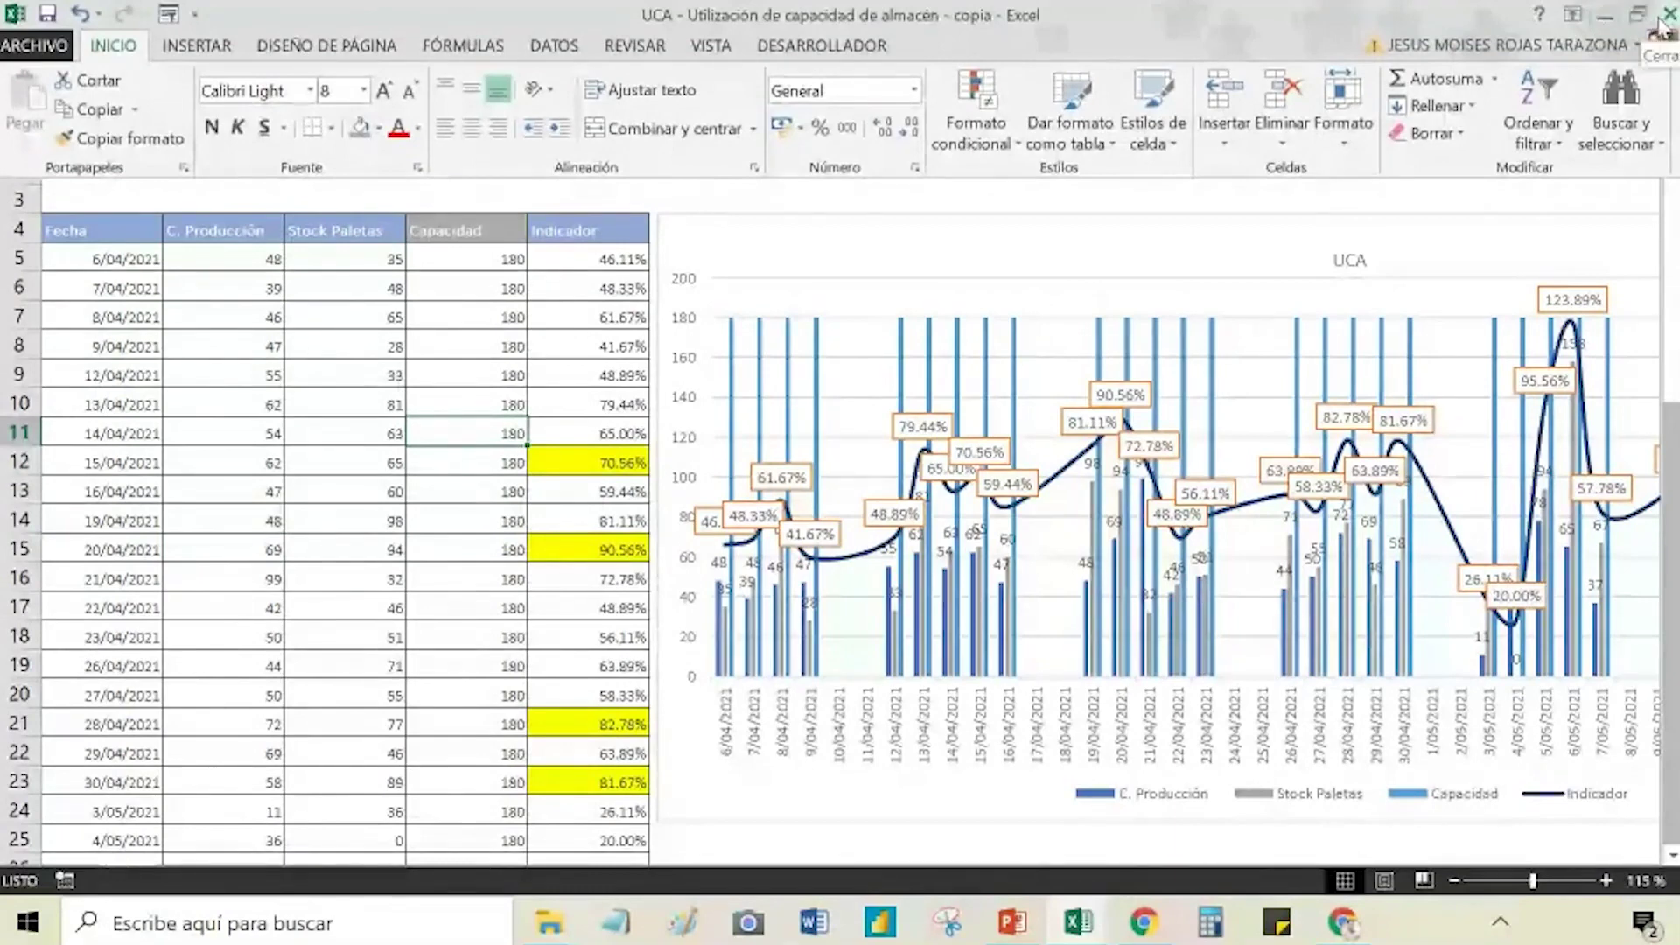
{"action": "left_click", "coordinate": [1656, 11]}
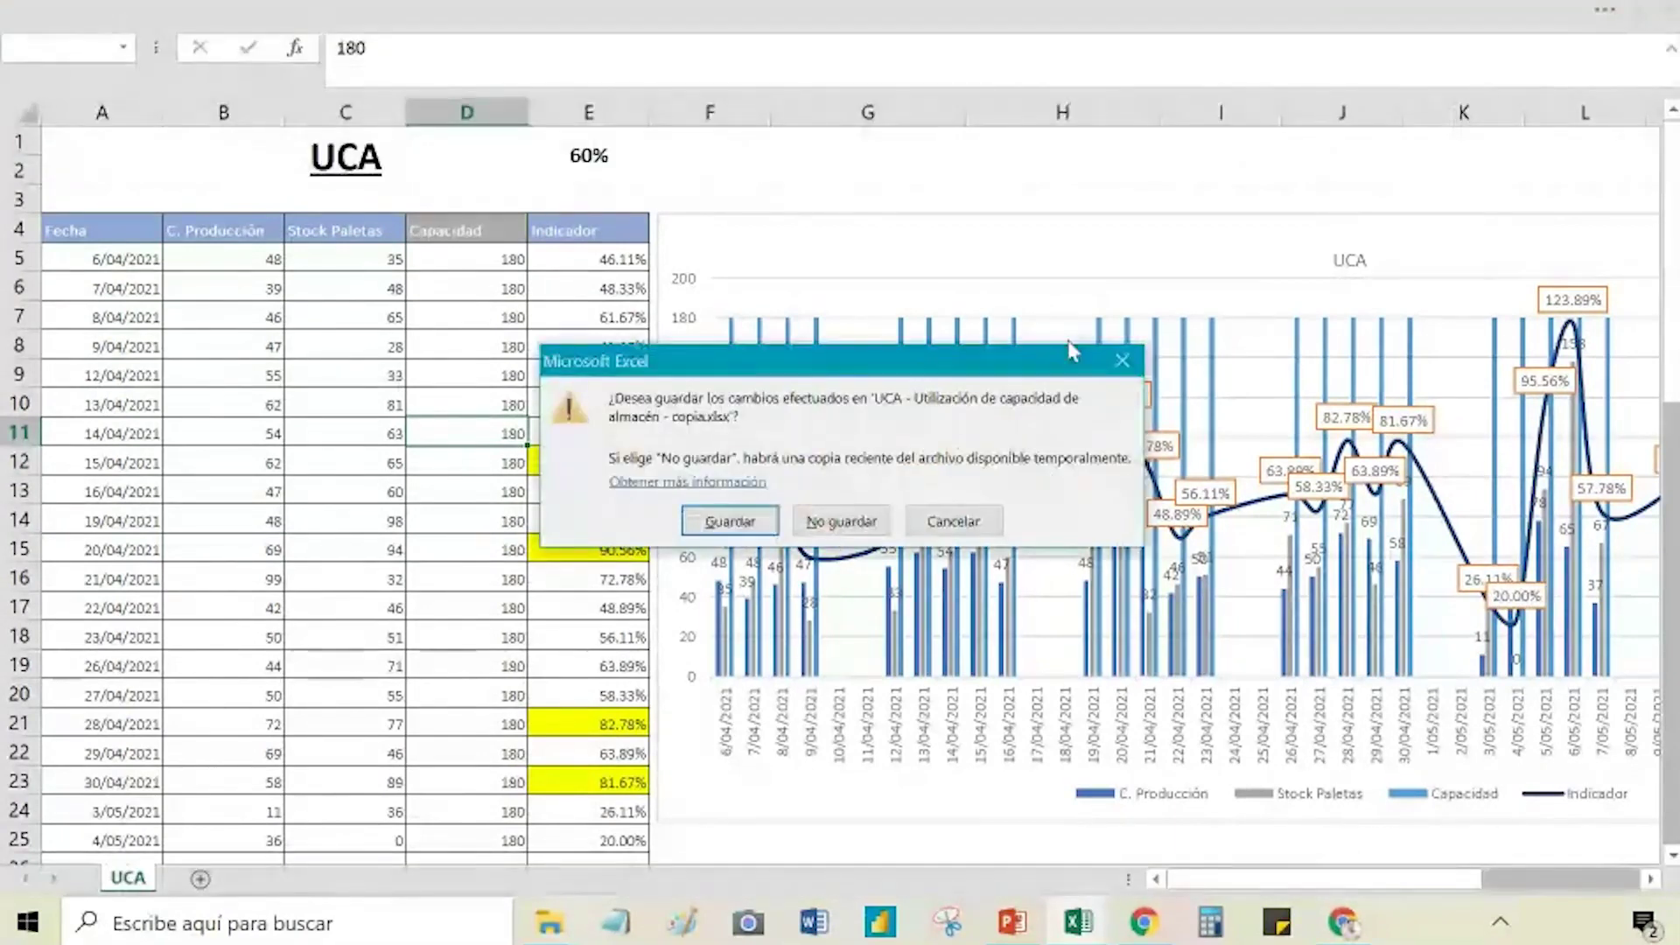
{"action": "left_click", "coordinate": [729, 520]}
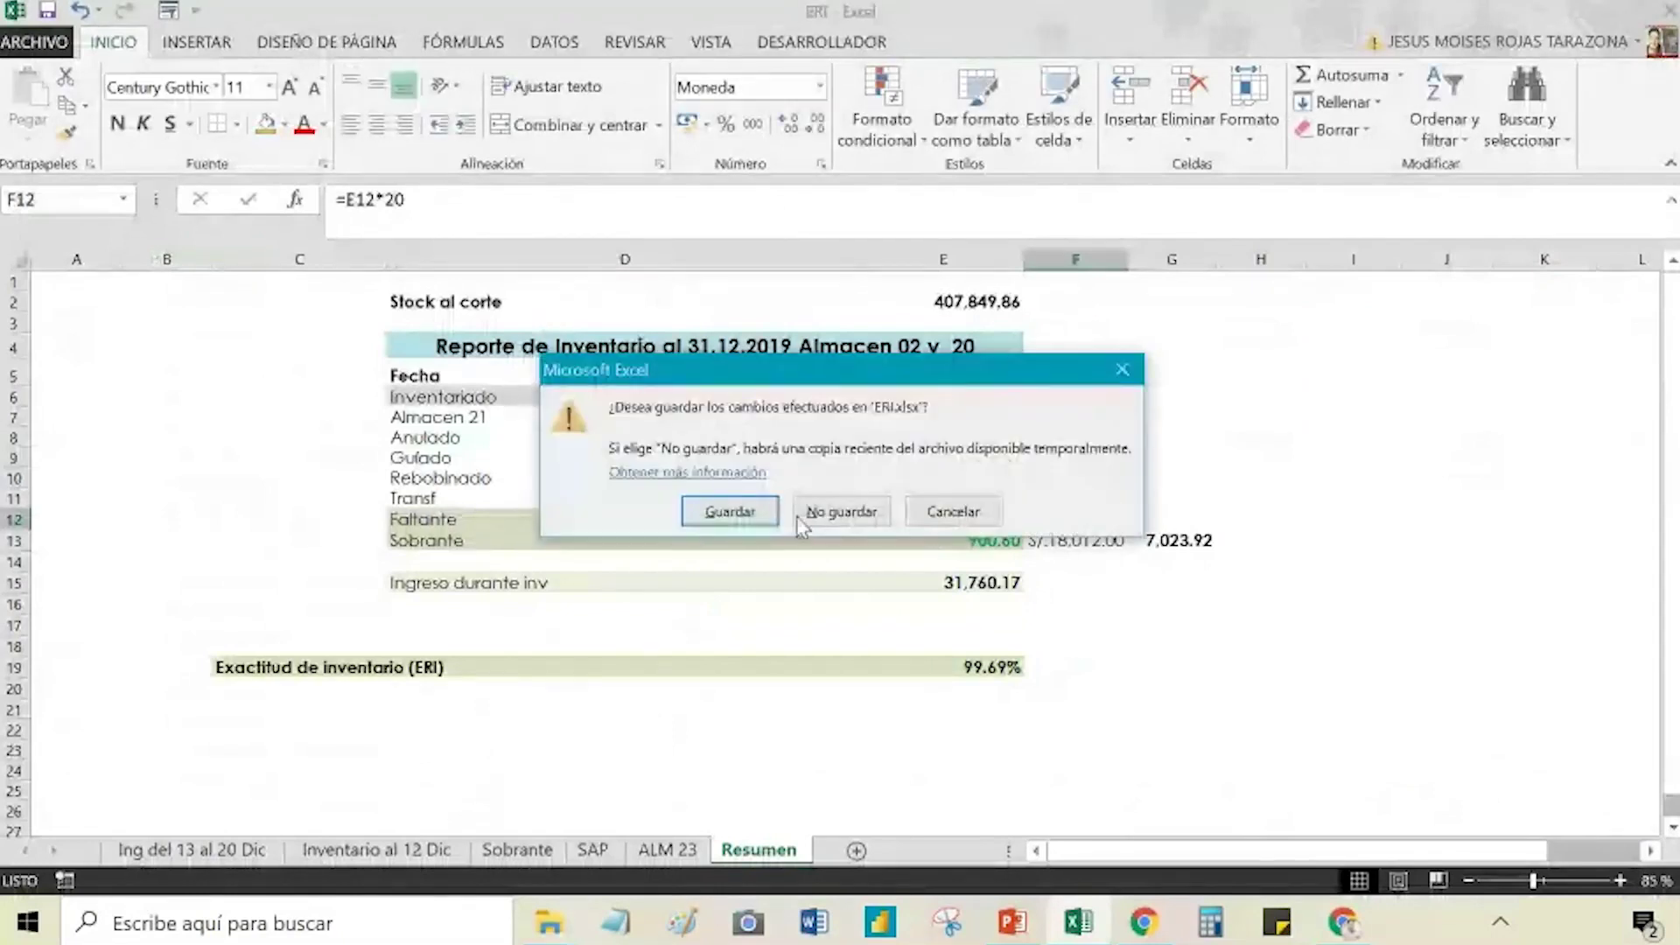
Step: Close the ERI workbook without saving and minimize the Gestion de almacenes folder window to return to the presentation
{"action": "left_click", "coordinate": [798, 520]}
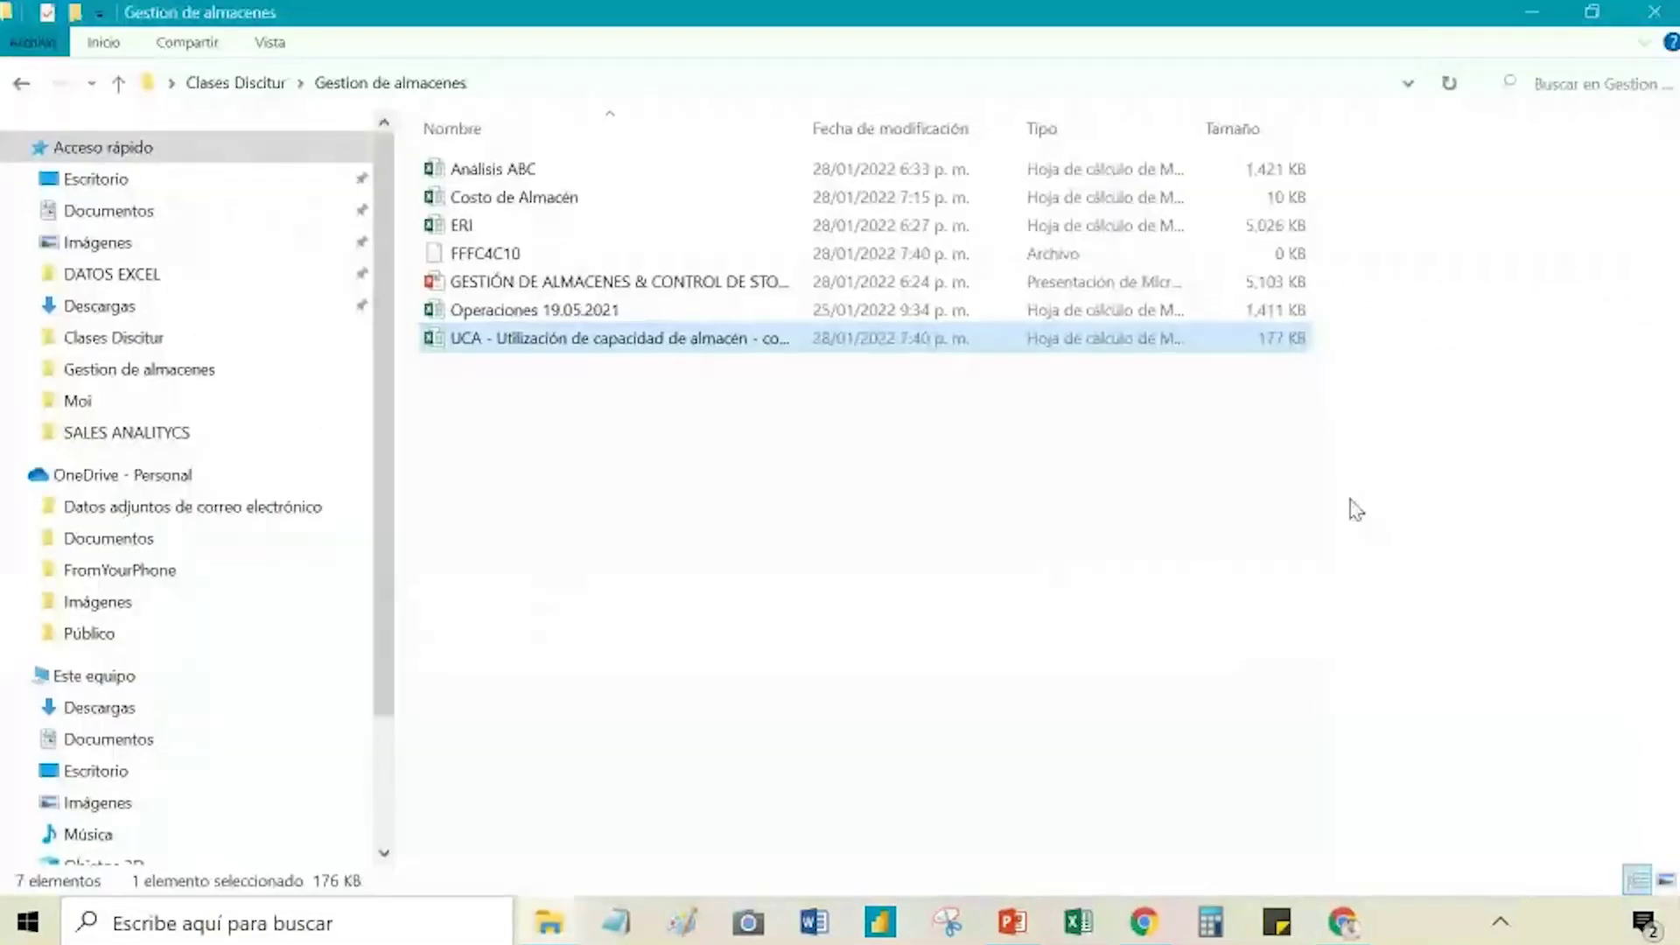
{"action": "left_click", "coordinate": [1531, 12]}
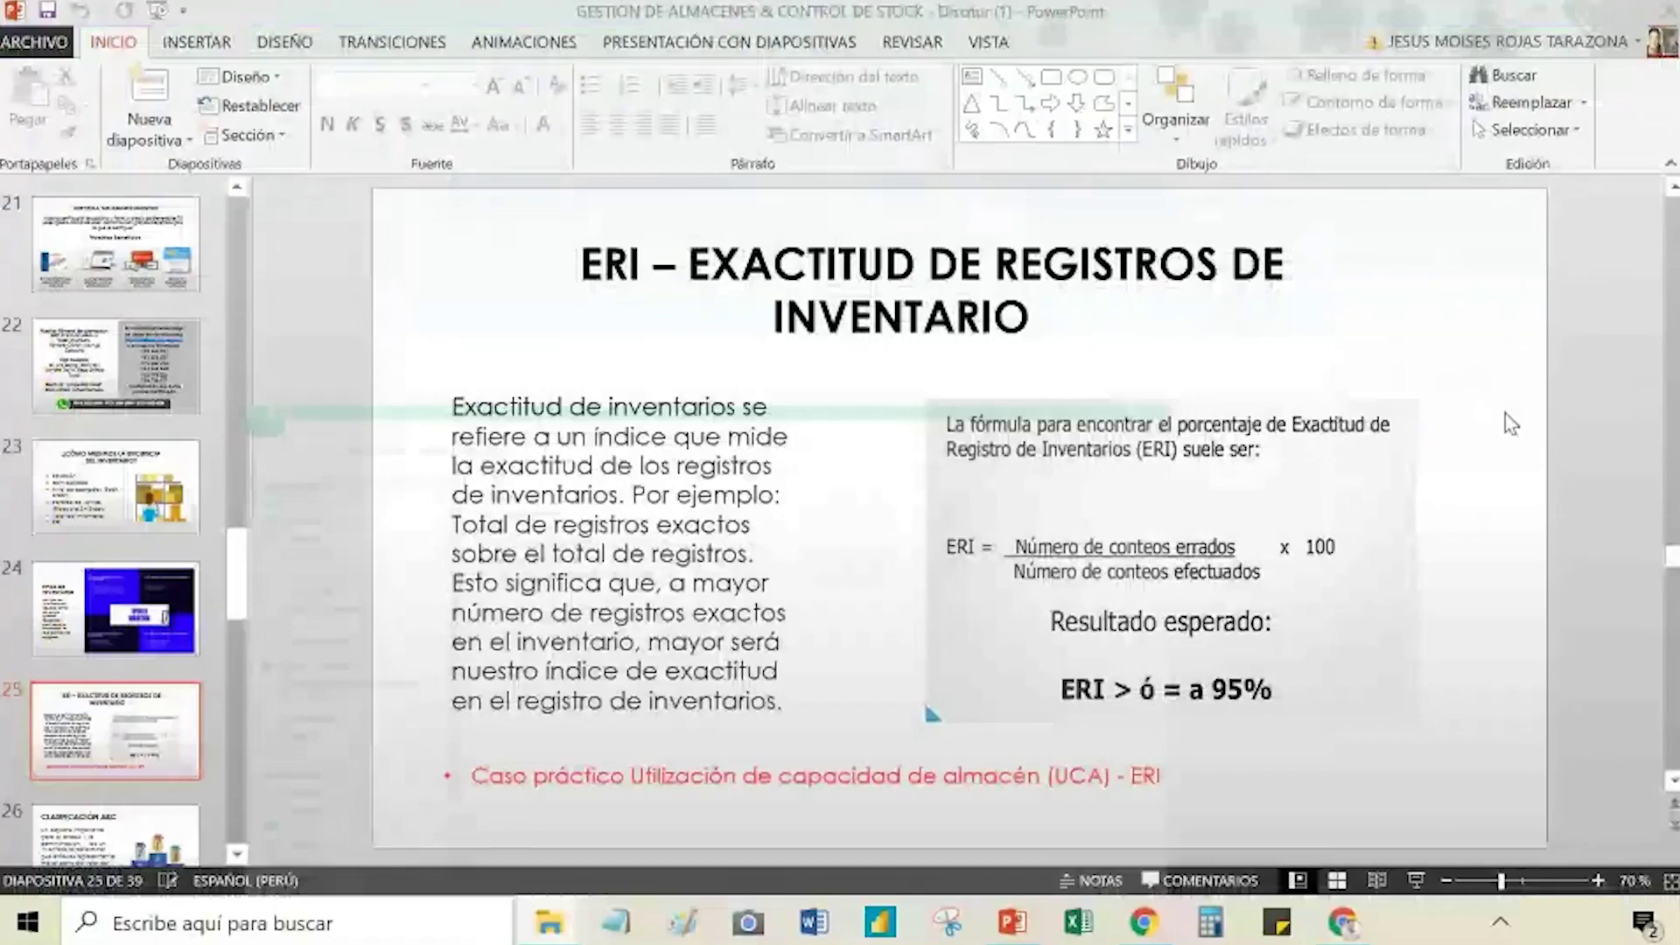
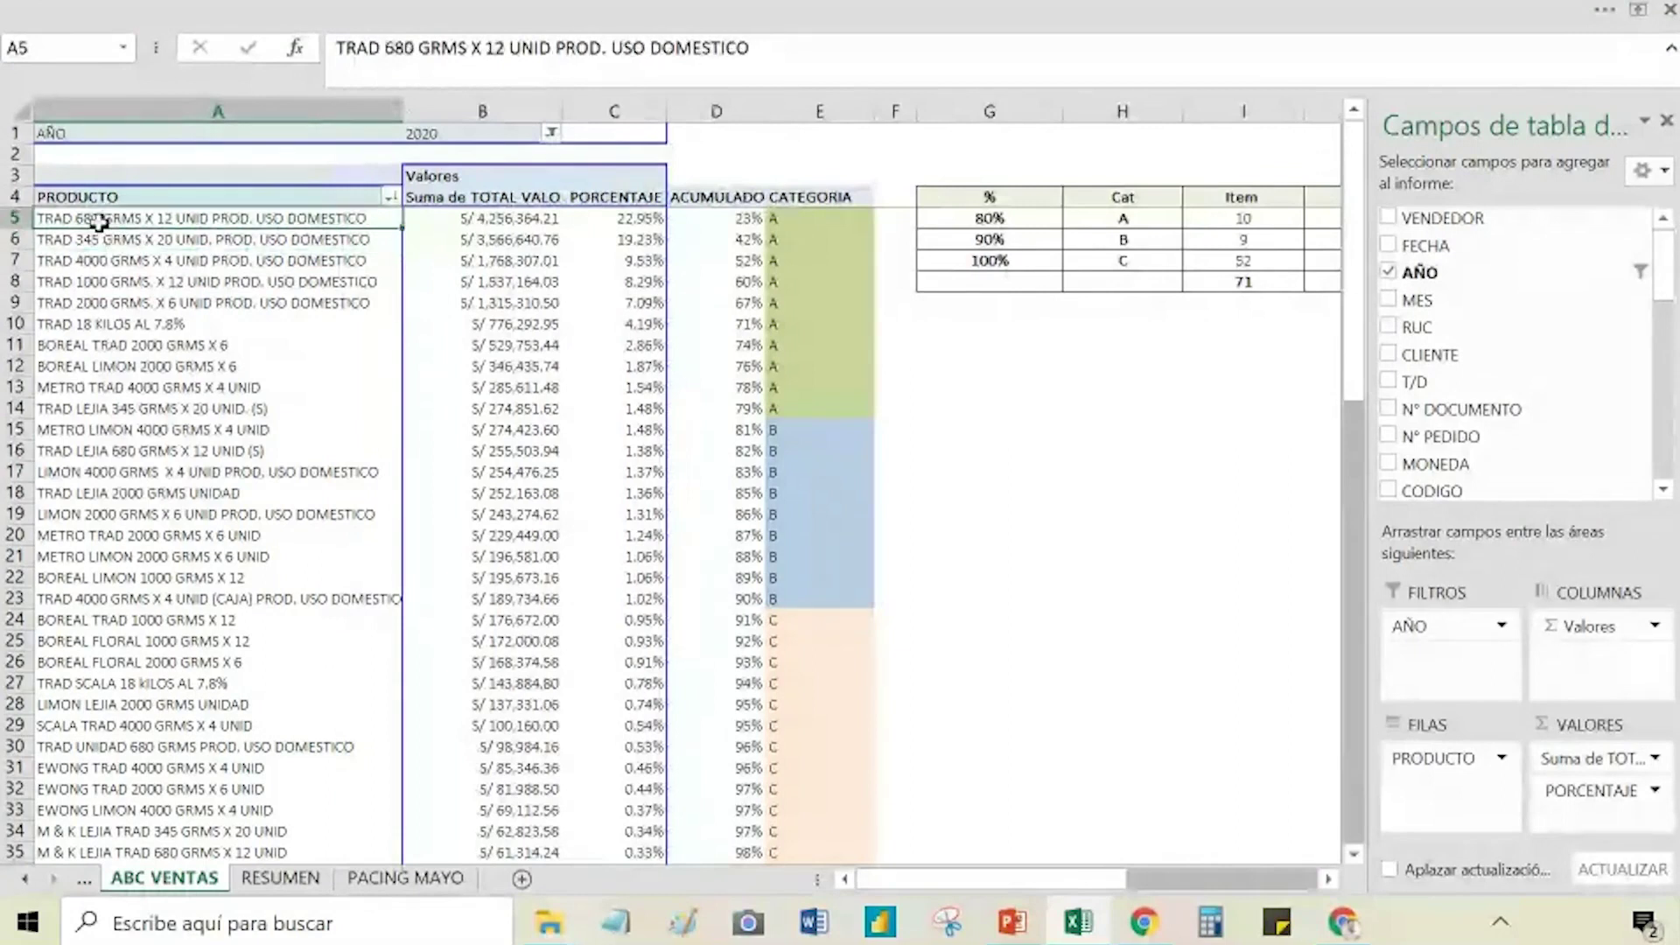
Step: Look through the leading category A product names in A6 to A8 of the ABC VENTAS sheet
{"action": "left_click", "coordinate": [99, 241]}
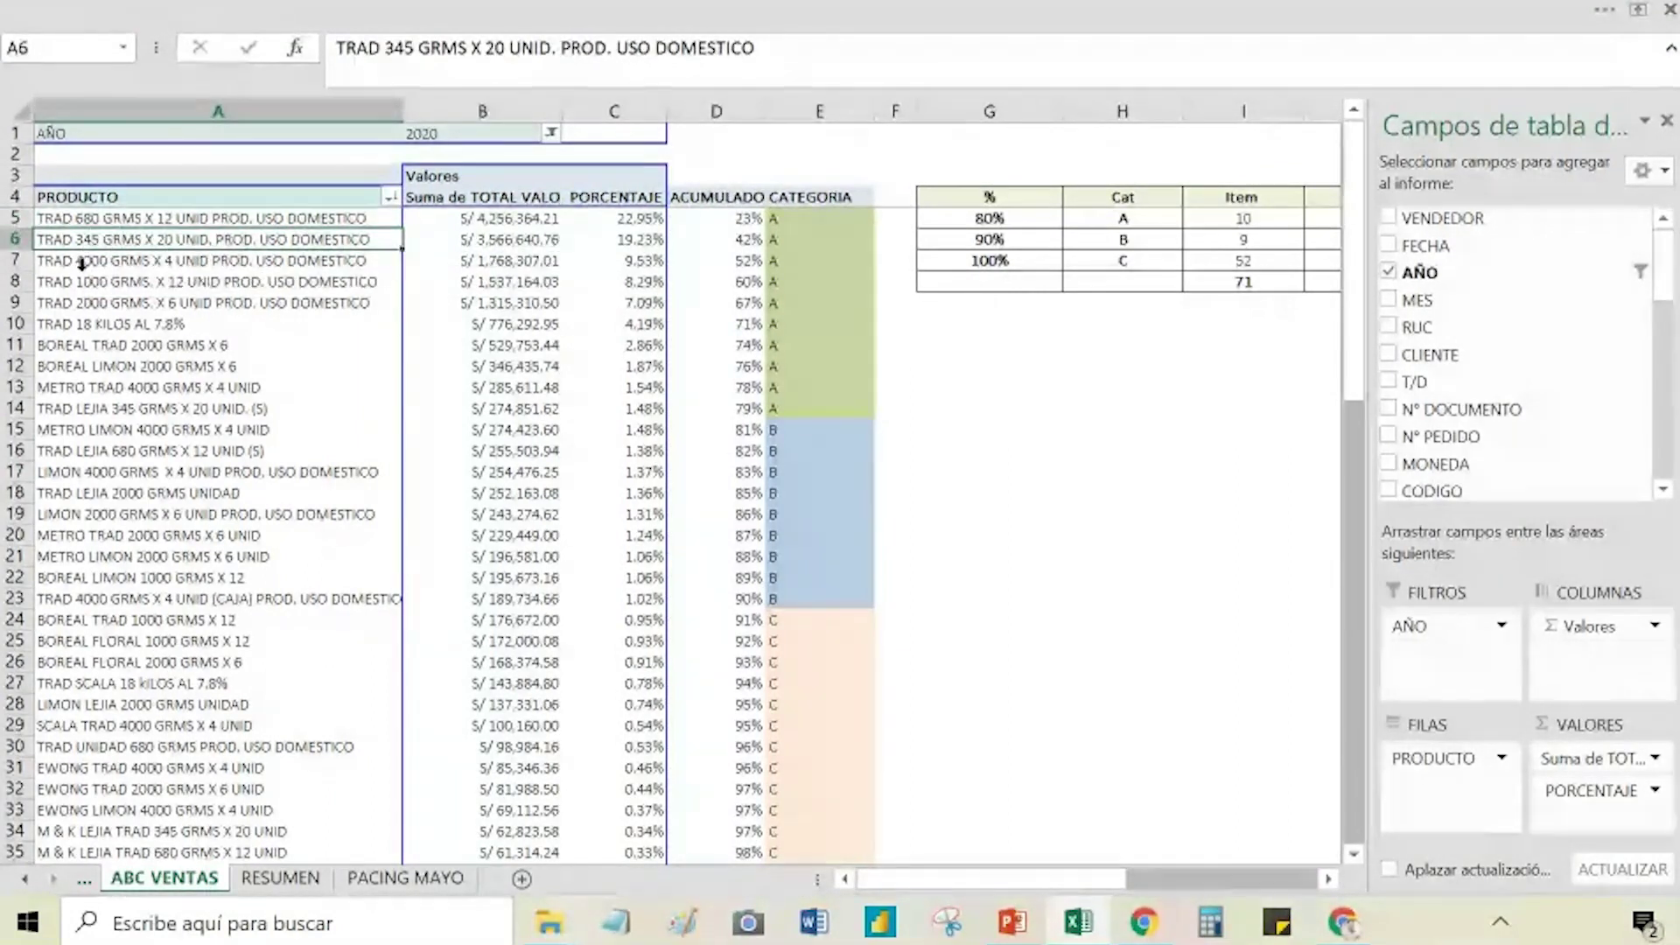
{"action": "left_click", "coordinate": [87, 264]}
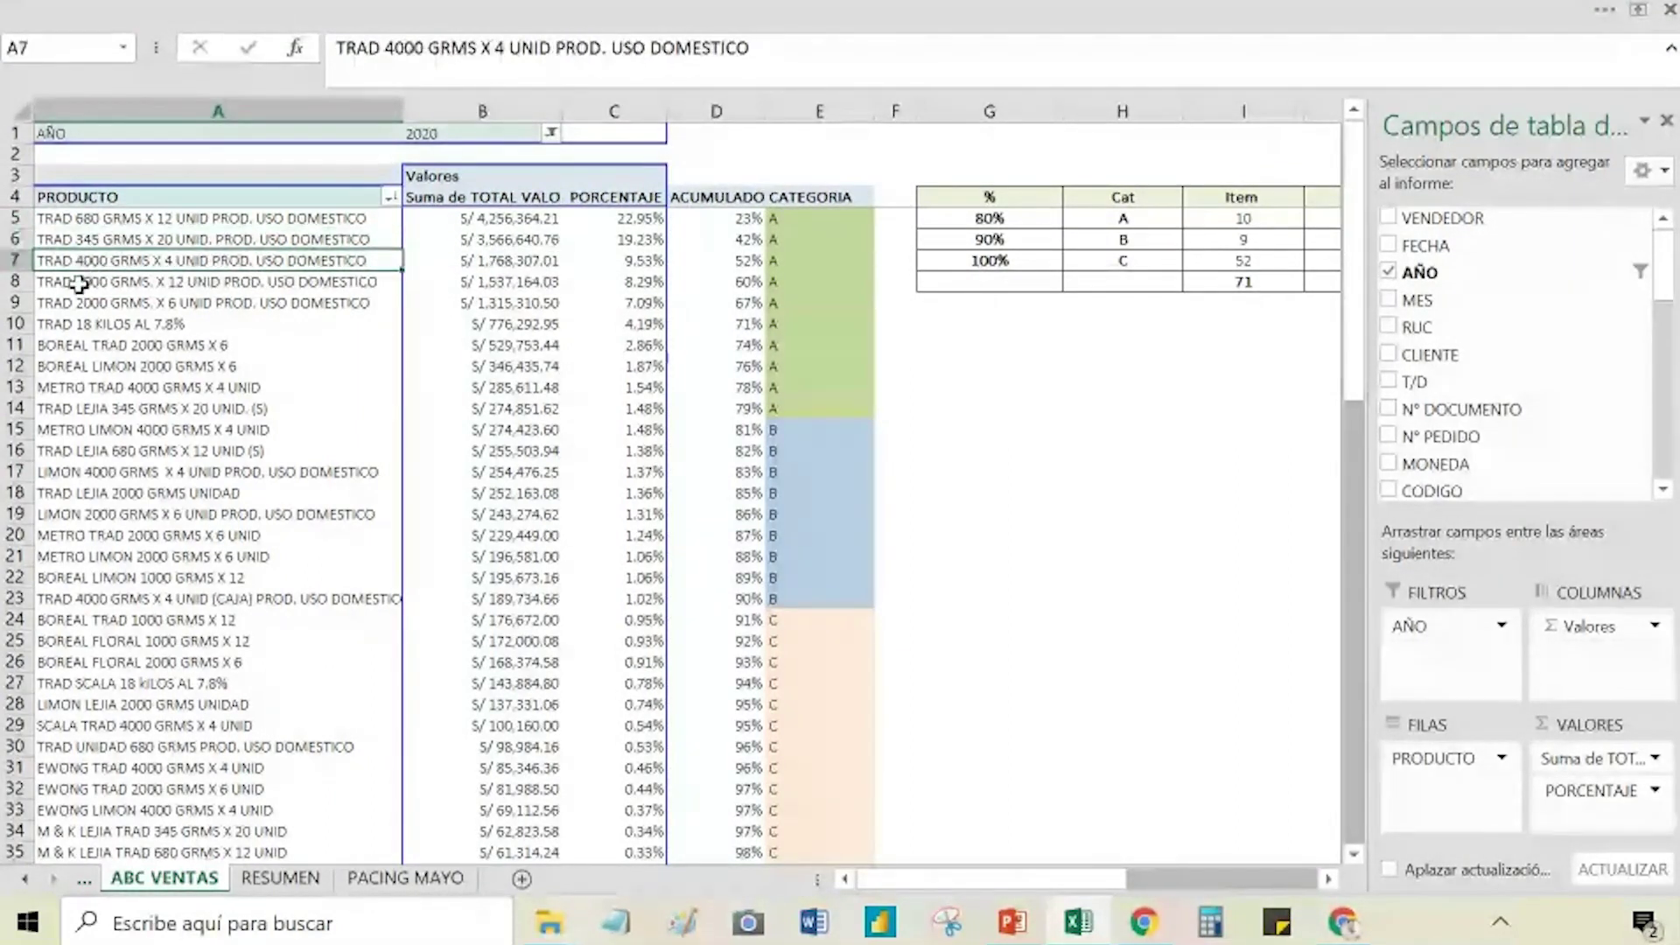
{"action": "left_click", "coordinate": [125, 282]}
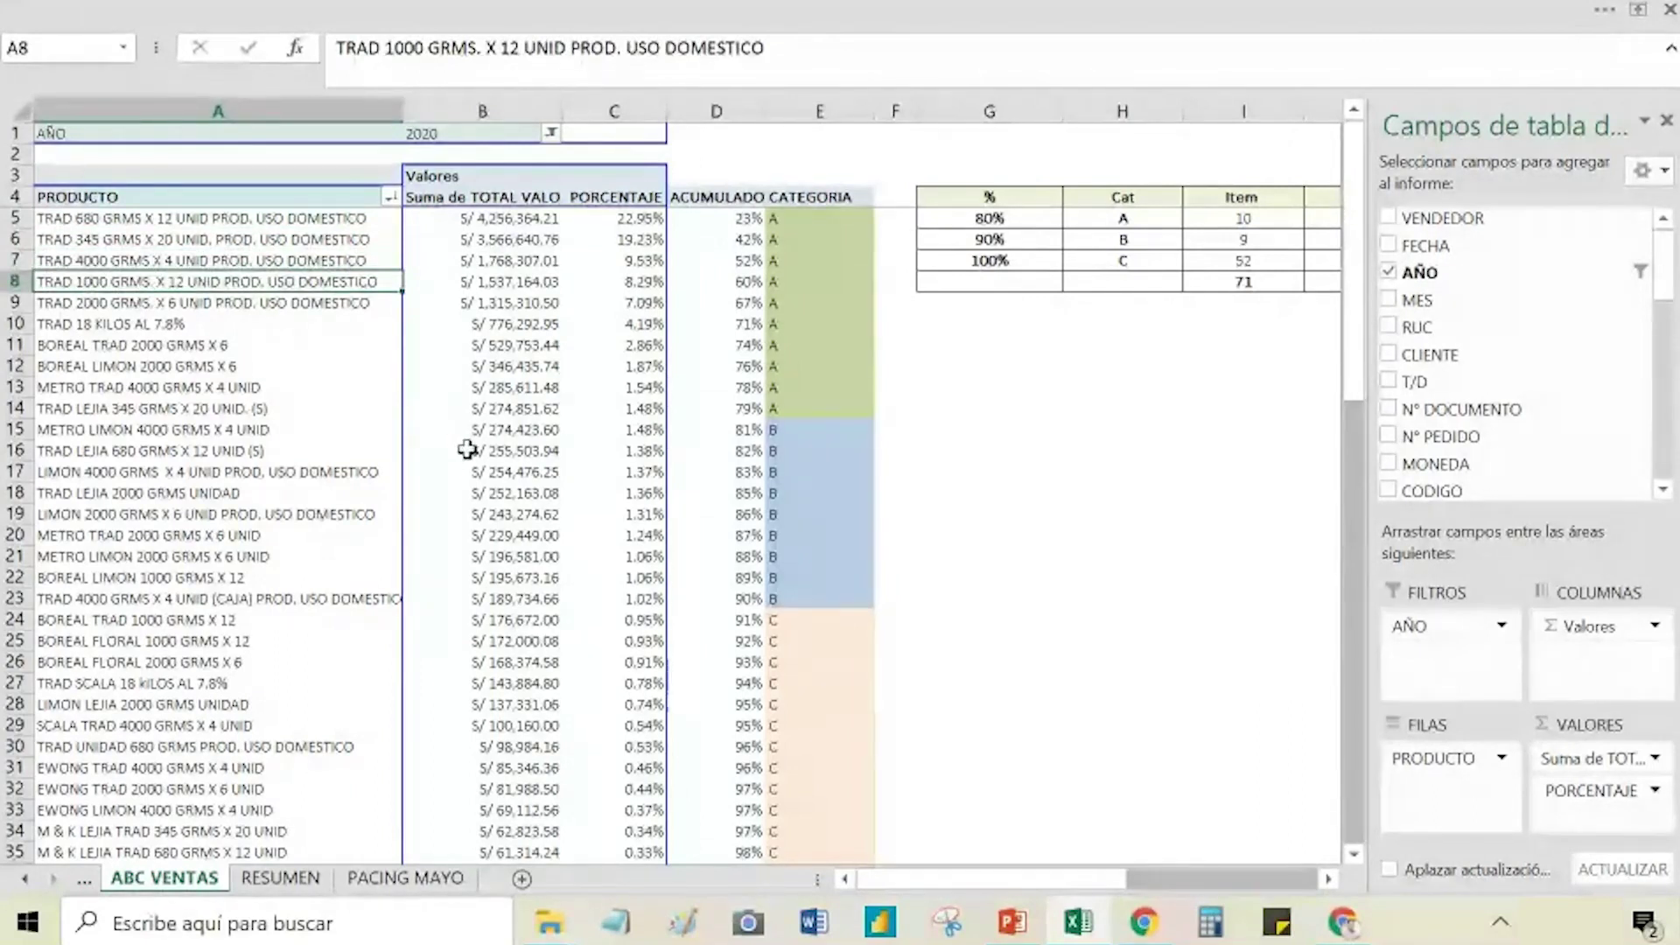
Step: Examine the Suma de TOTAL VALOR and PORCENTAJE figures of the products in columns B and C
{"action": "left_click", "coordinate": [488, 223]}
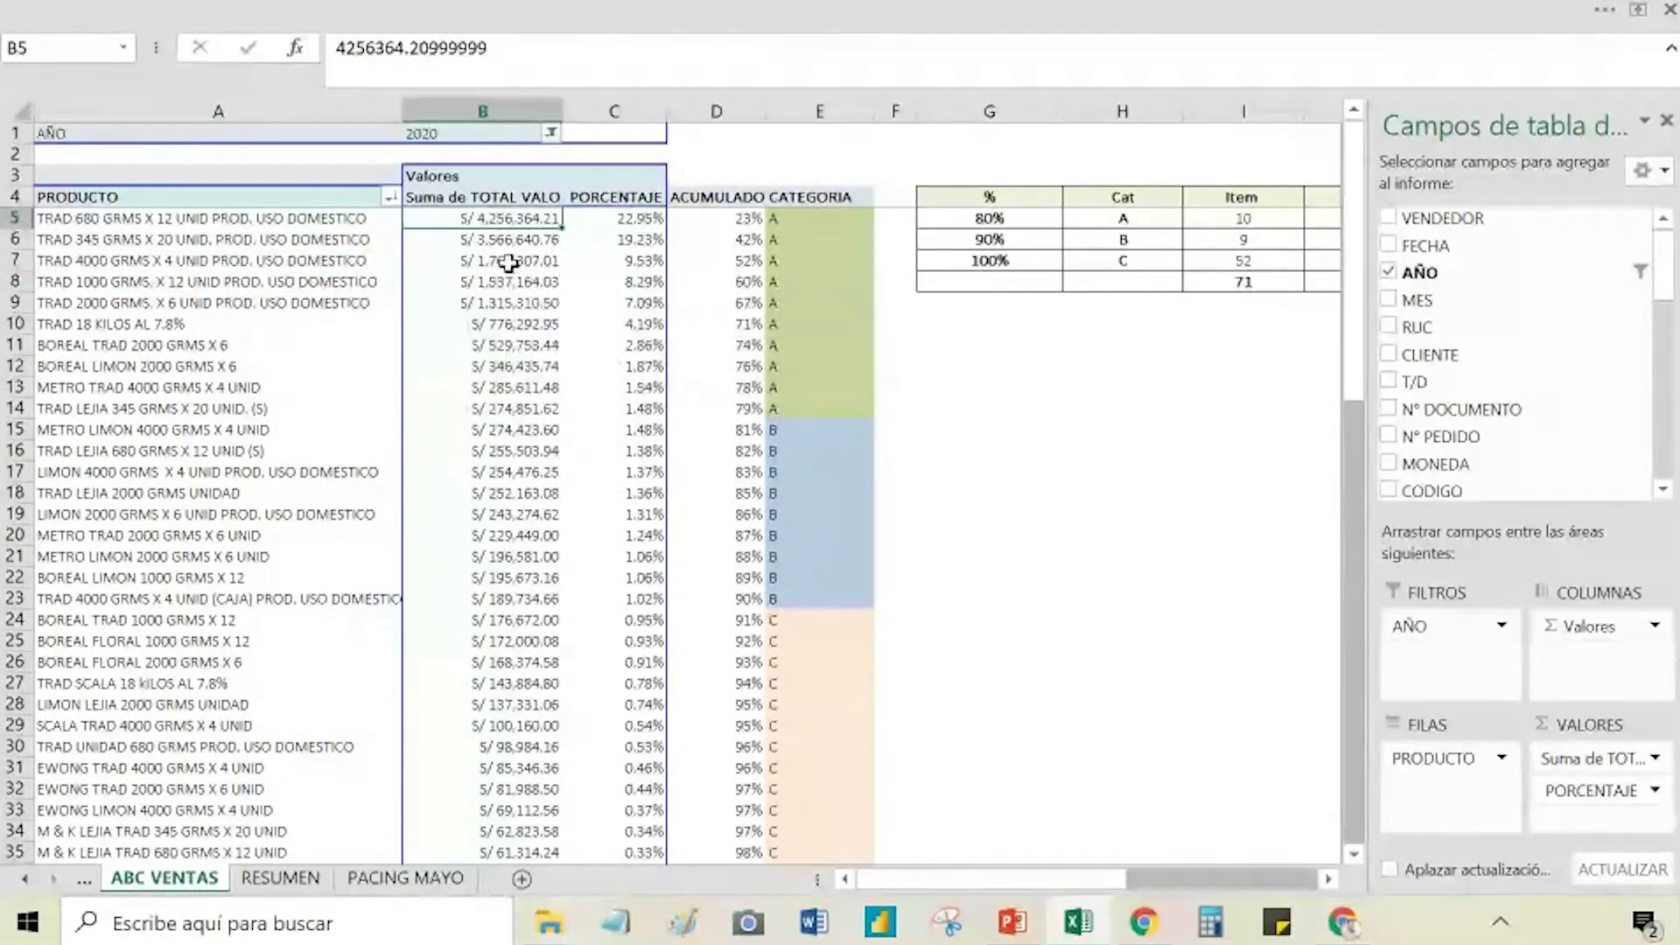
{"action": "mouse_move", "coordinate": [535, 274]}
{"action": "left_click", "coordinate": [616, 303]}
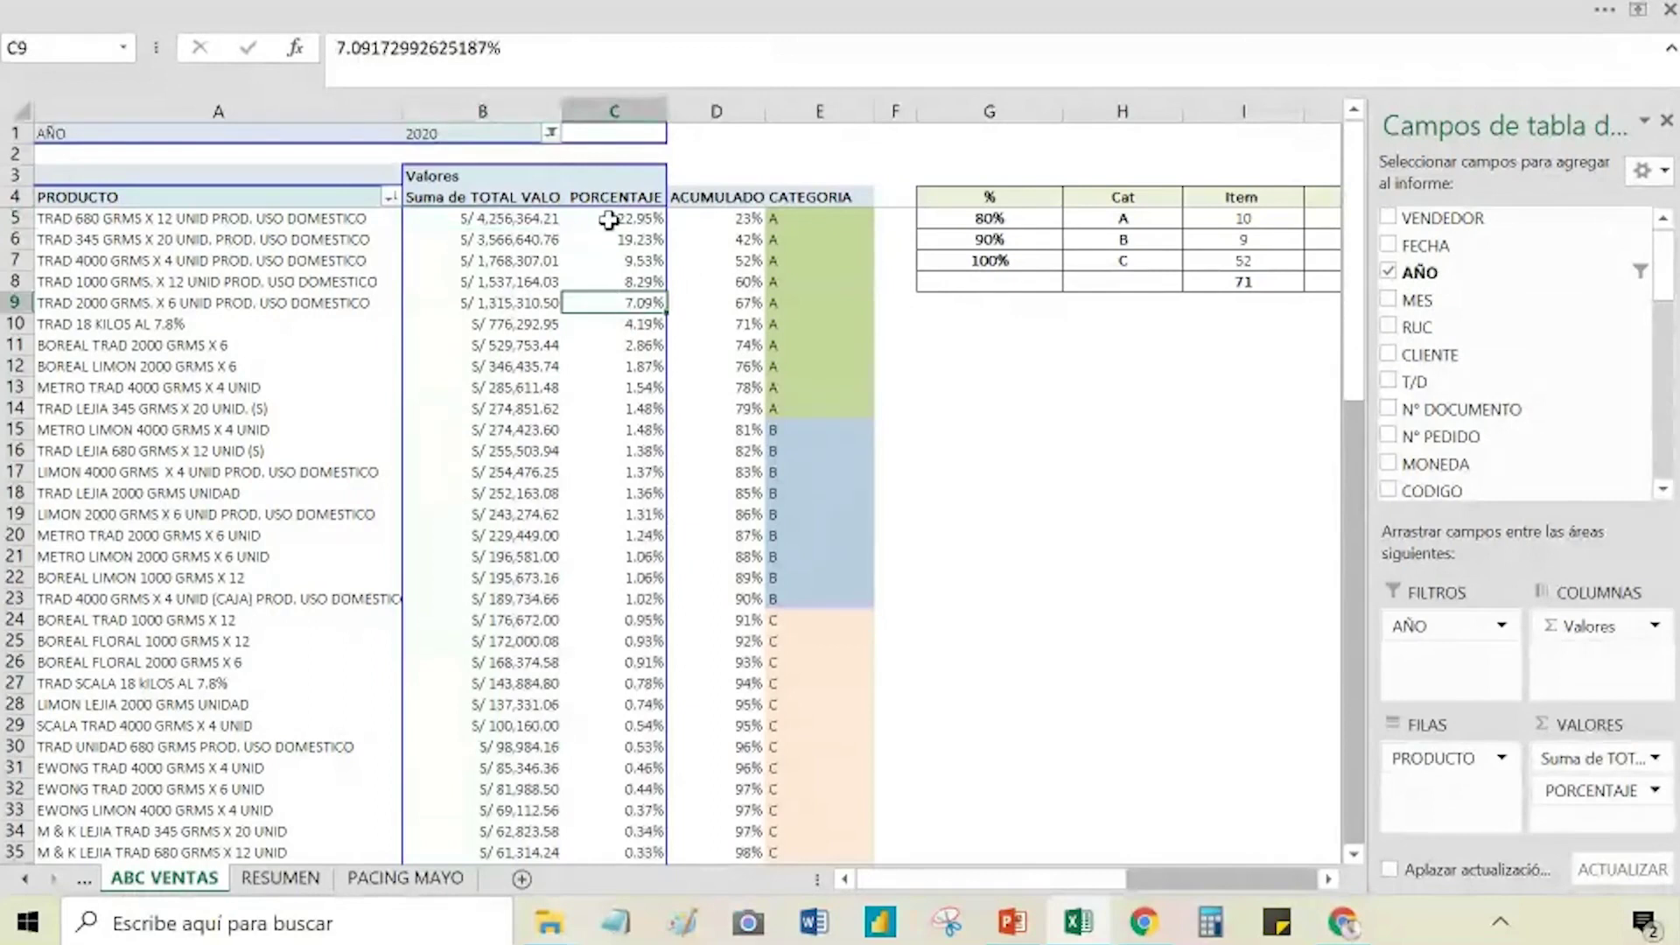
{"action": "mouse_move", "coordinate": [609, 221]}
{"action": "left_click", "coordinate": [484, 103]}
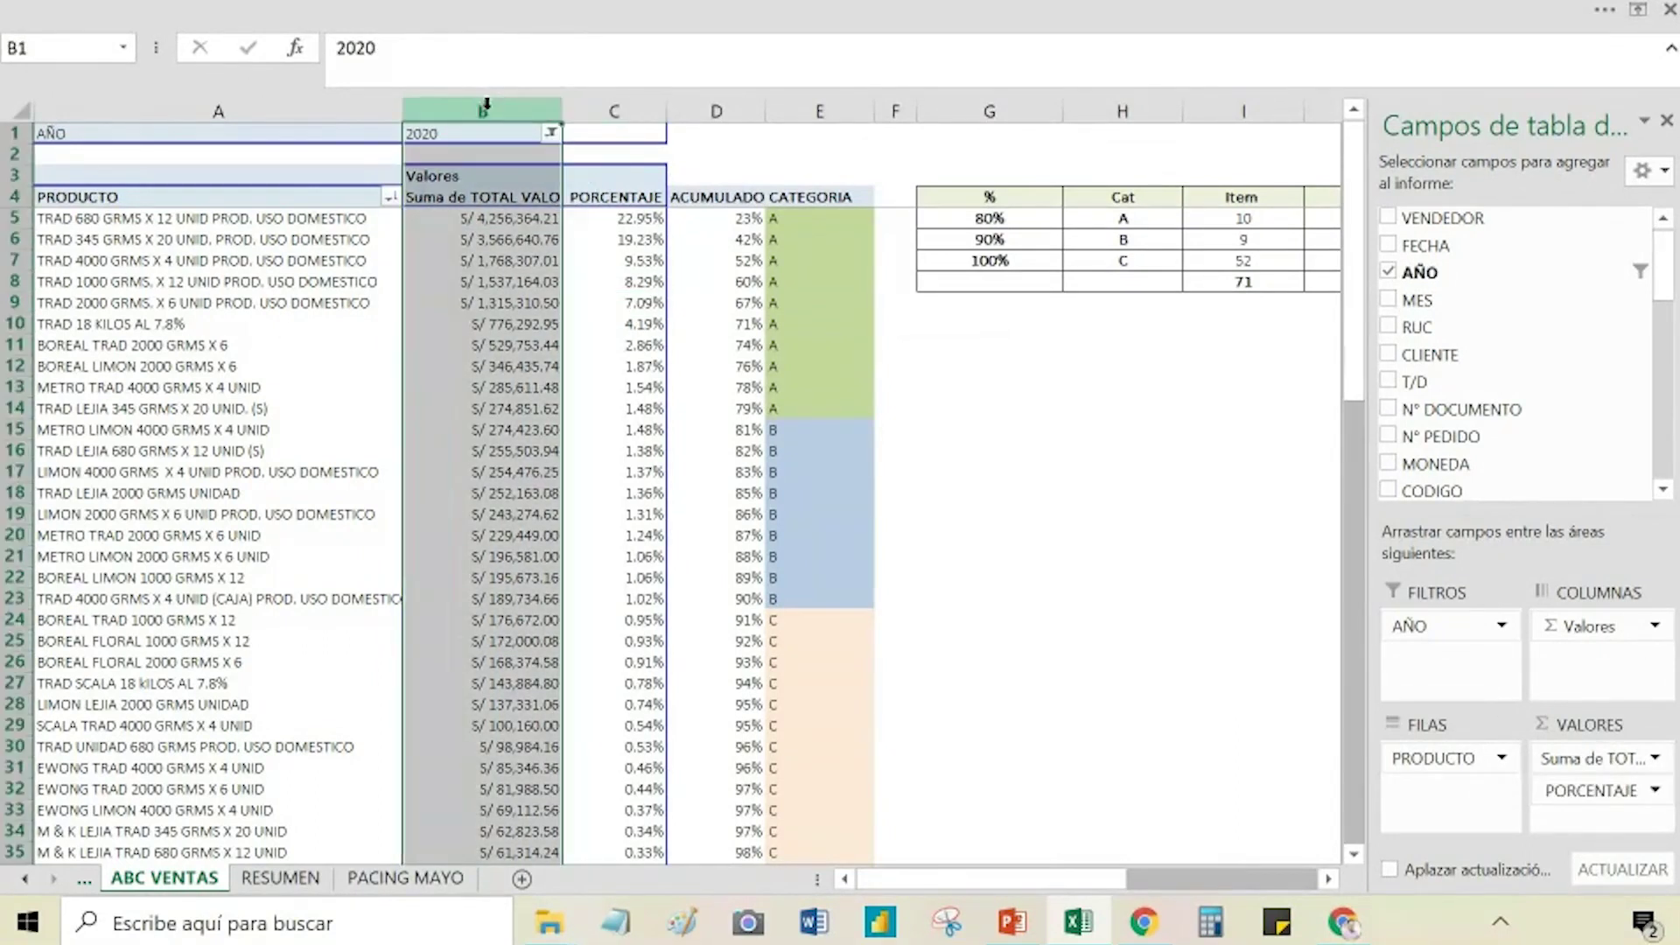
Step: Configure the PORCENTAJE value field to show values as % del total de columnas
{"action": "left_click", "coordinate": [629, 236]}
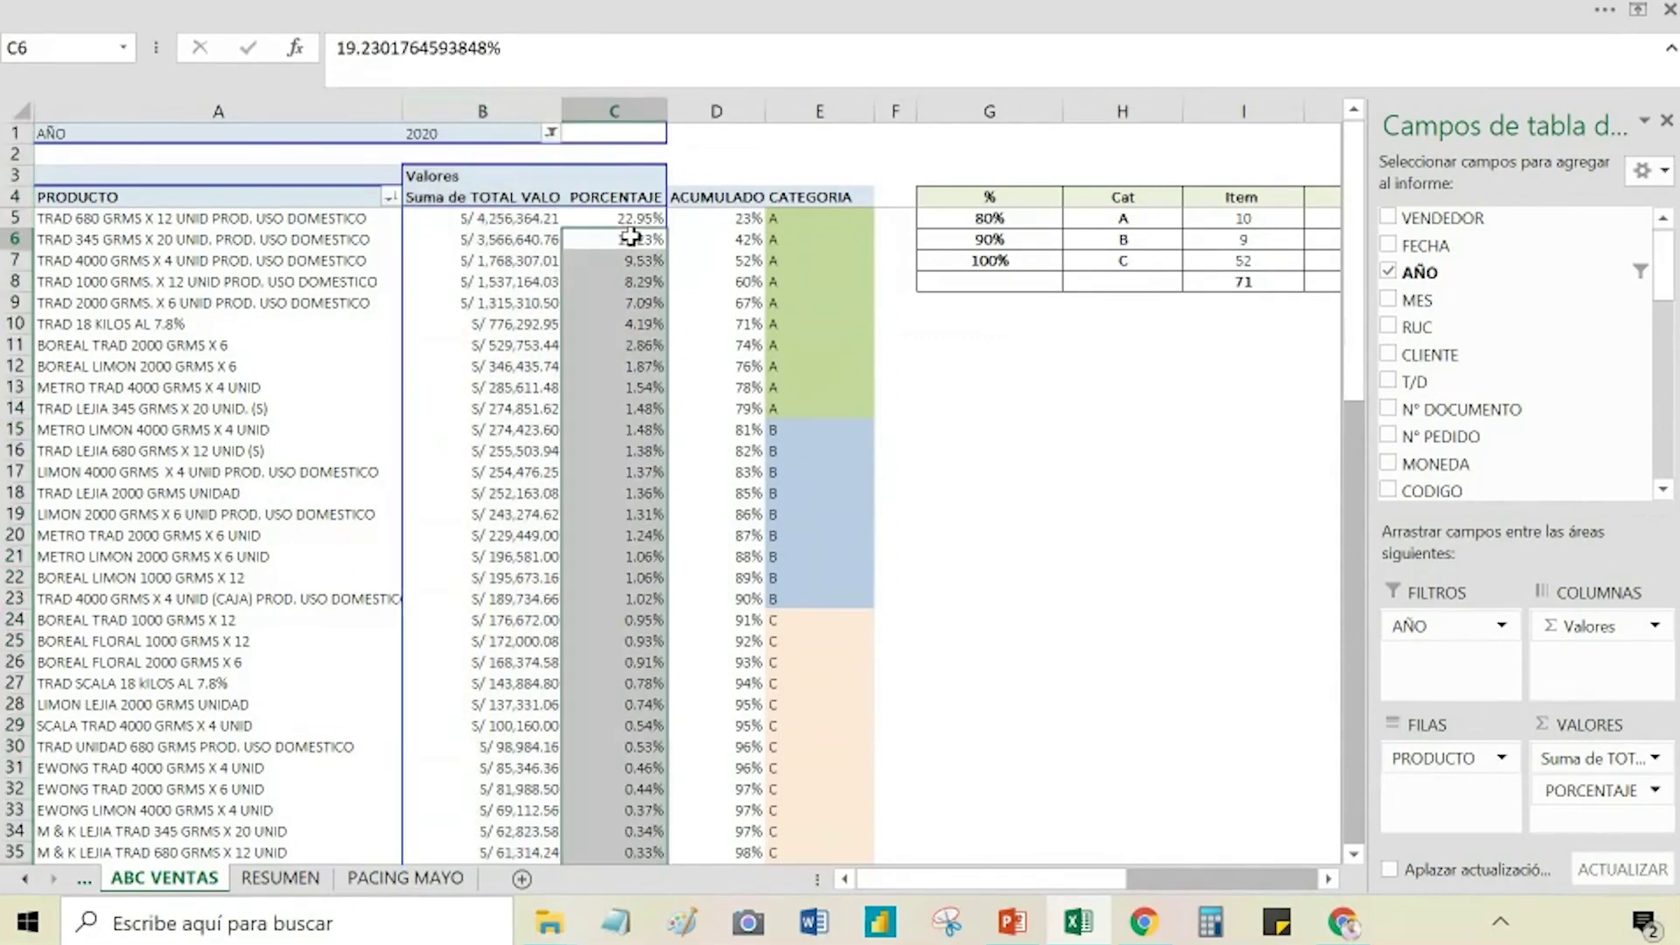
{"action": "left_click", "coordinate": [1647, 793]}
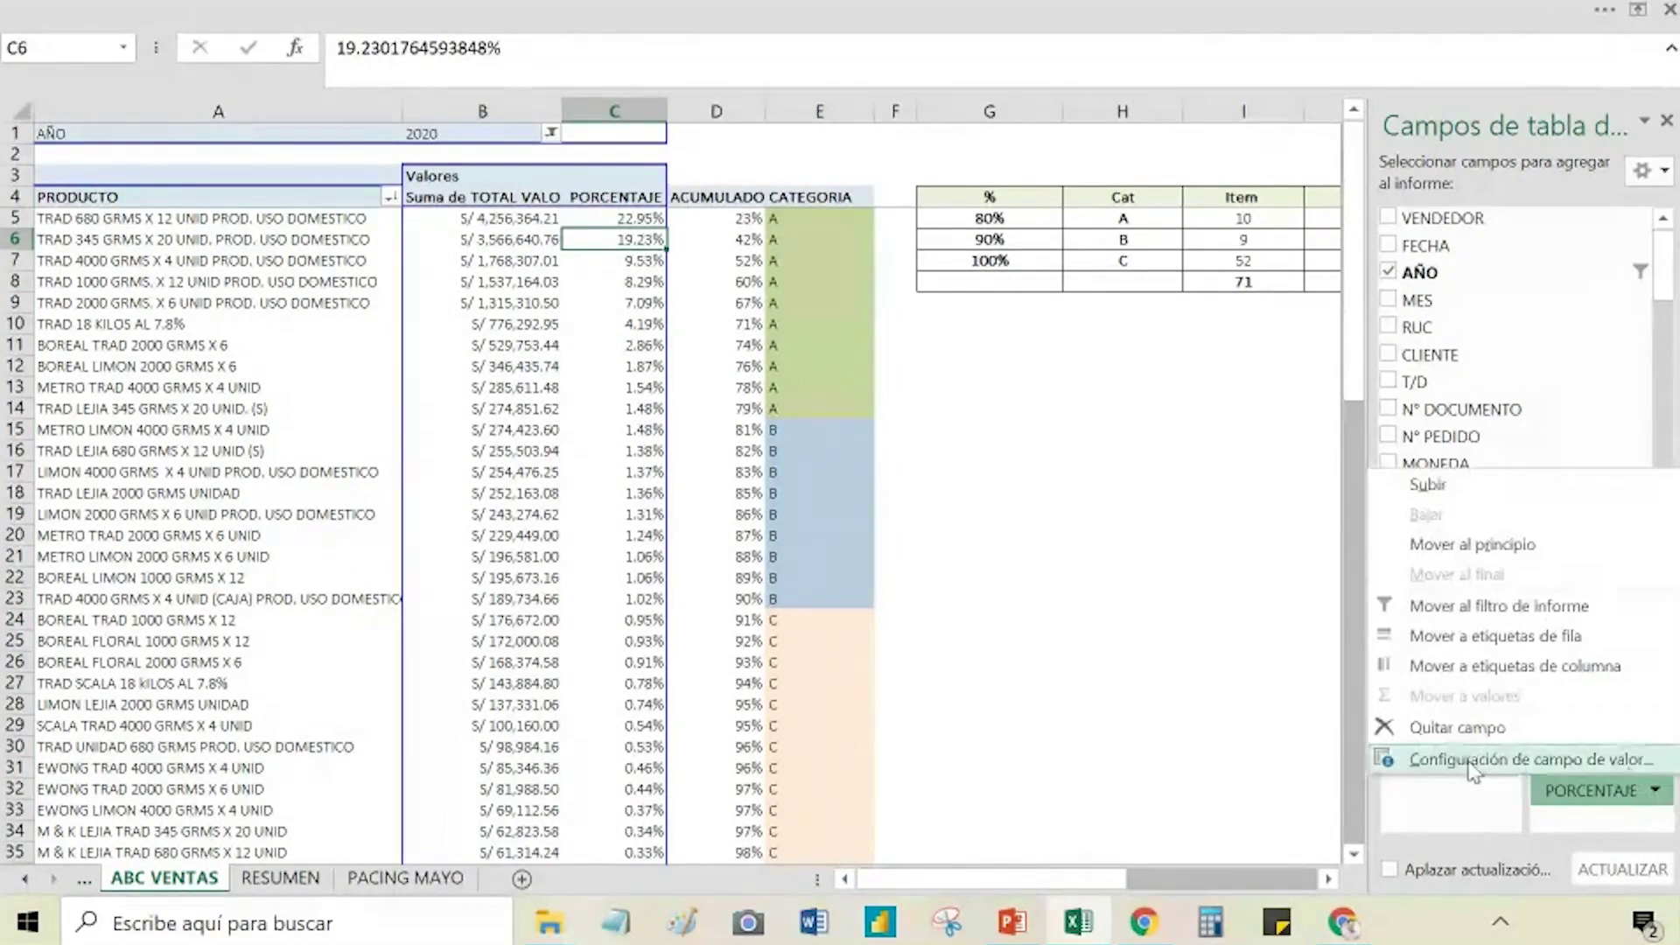
{"action": "left_click", "coordinate": [1473, 759]}
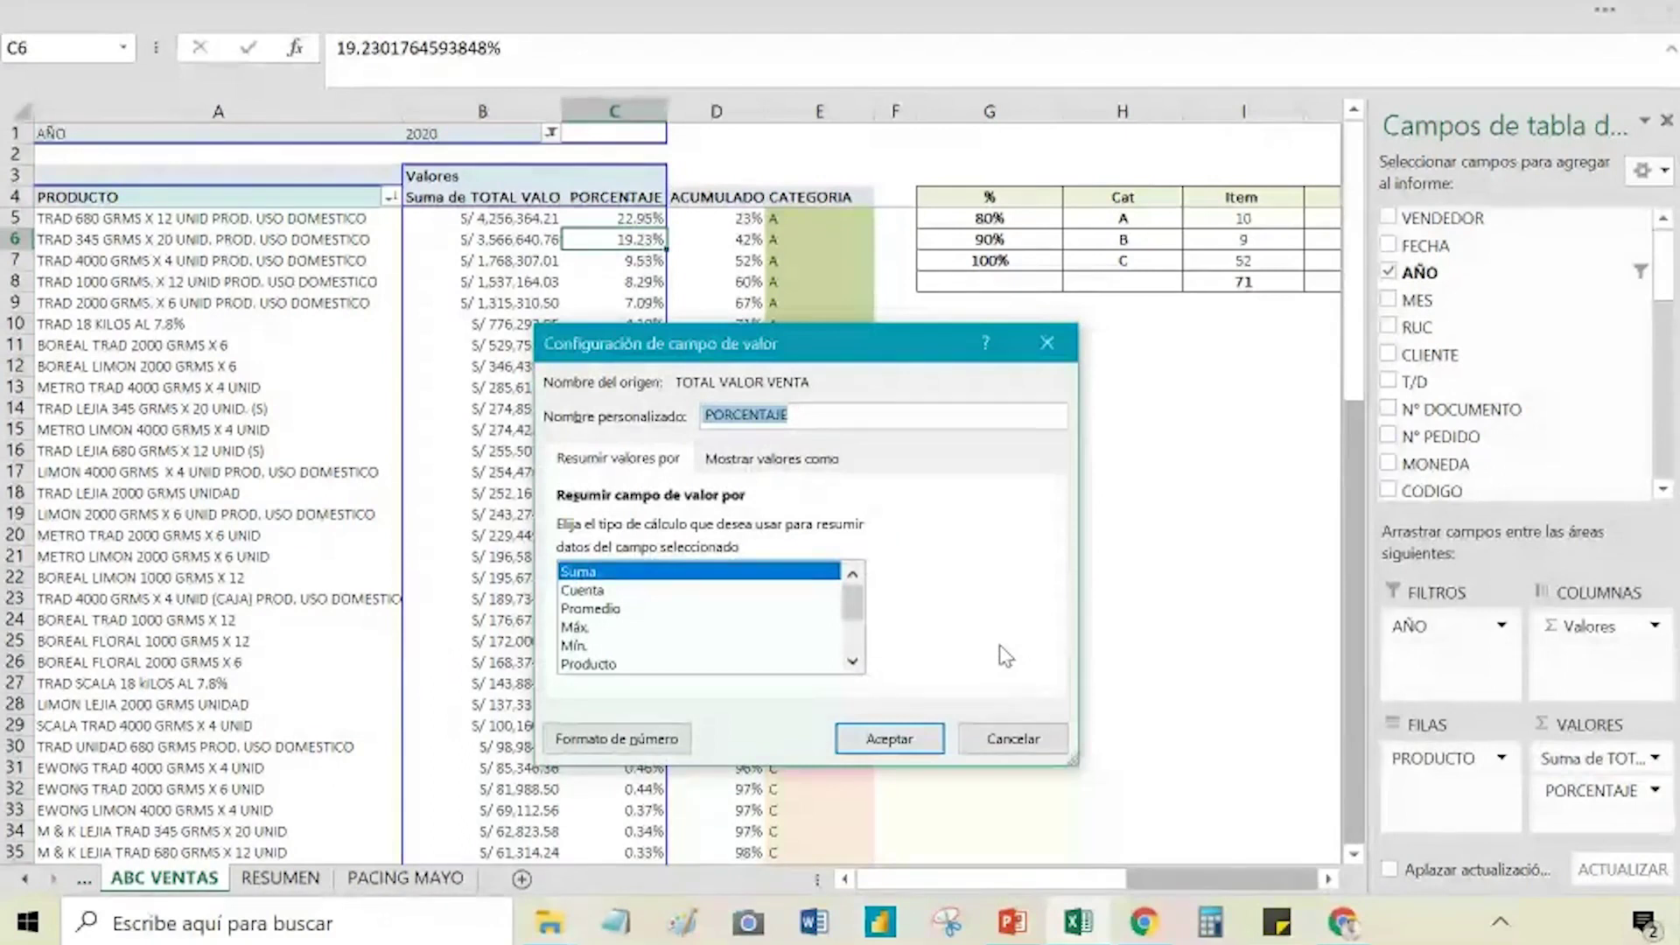
{"action": "left_click", "coordinate": [778, 470]}
{"action": "left_click", "coordinate": [621, 528]}
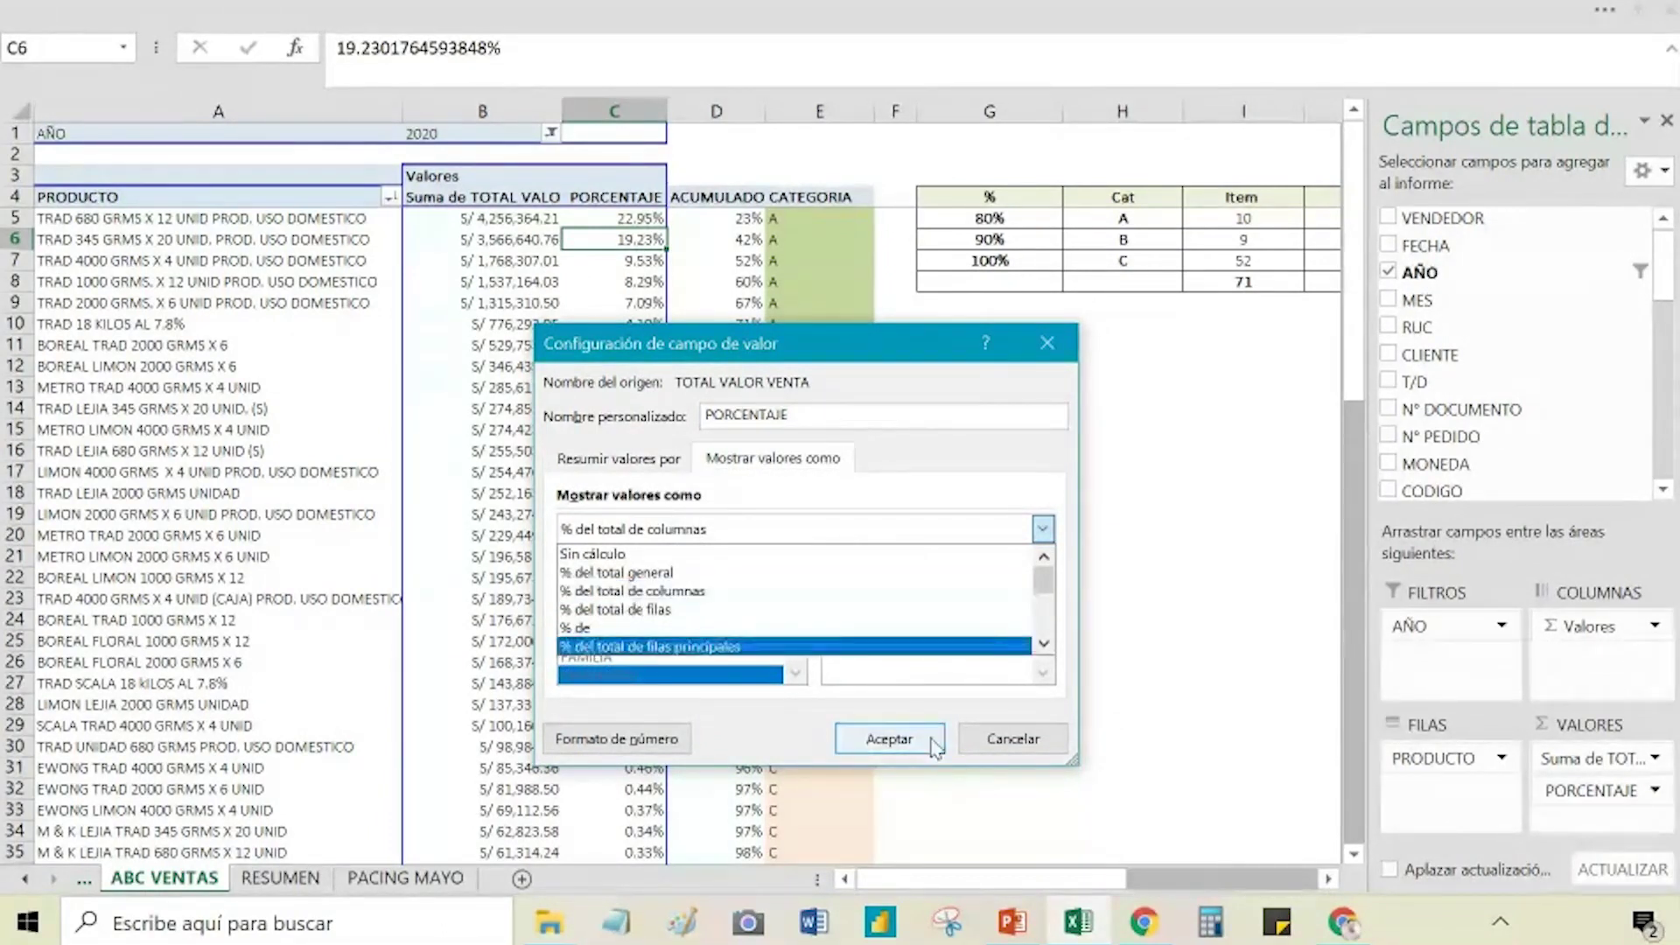
{"action": "left_click", "coordinate": [639, 594]}
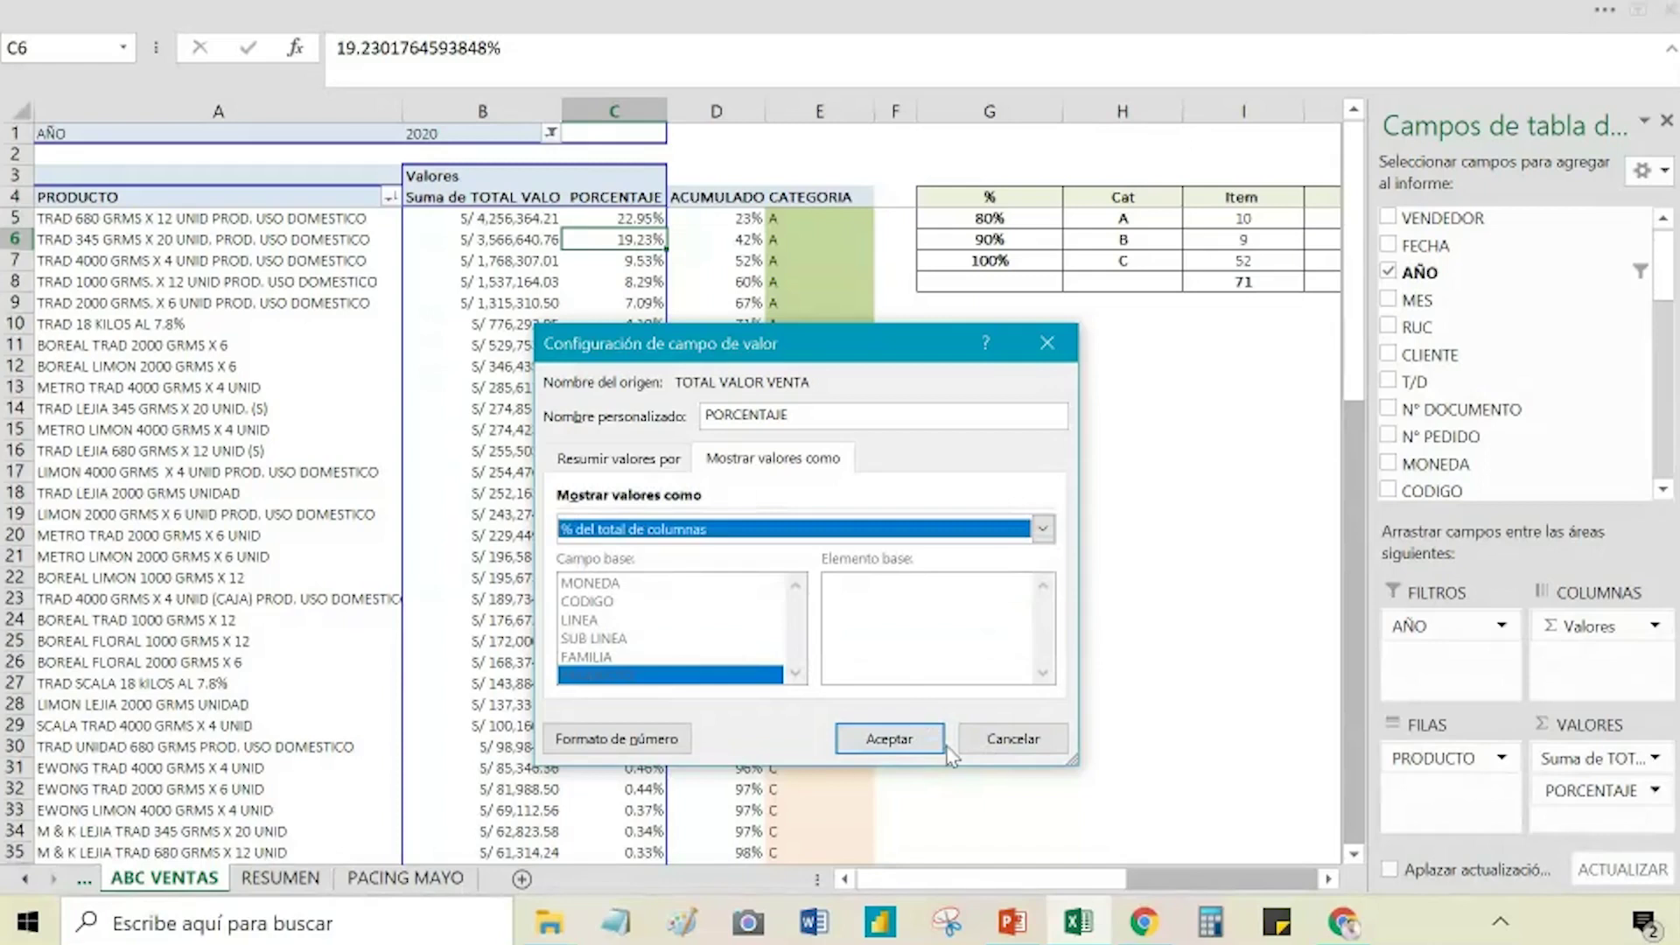
{"action": "left_click", "coordinate": [927, 744]}
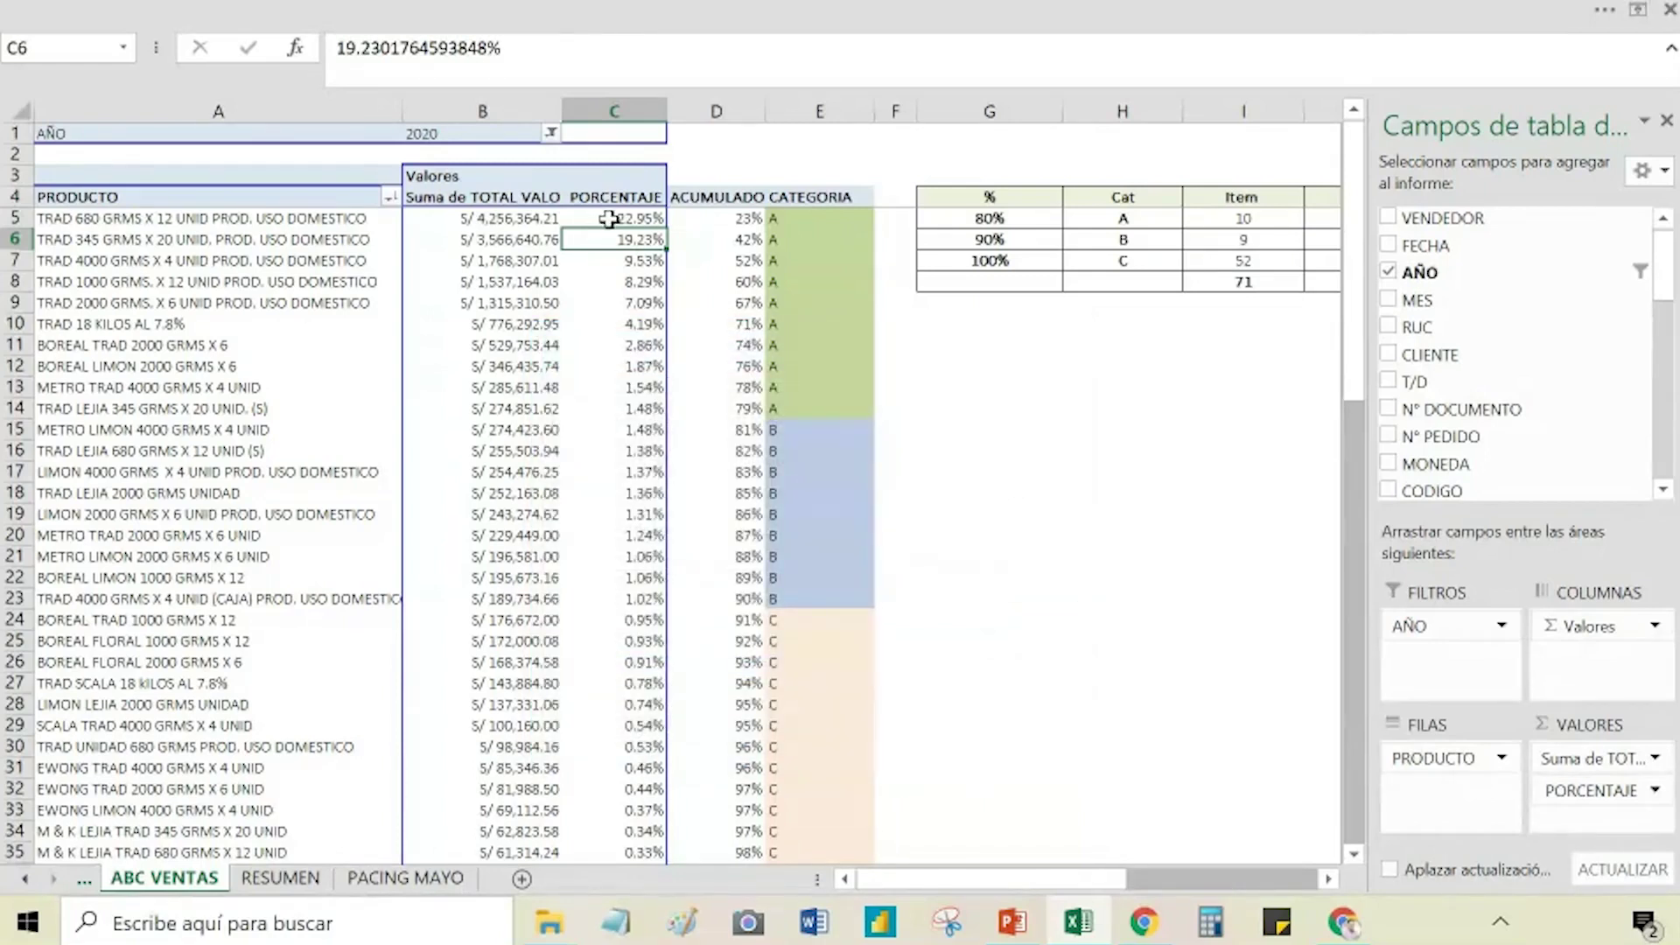
Step: Check the first product's PORCENTAJE in C5 and close the pivot table field list
{"action": "left_click", "coordinate": [608, 218]}
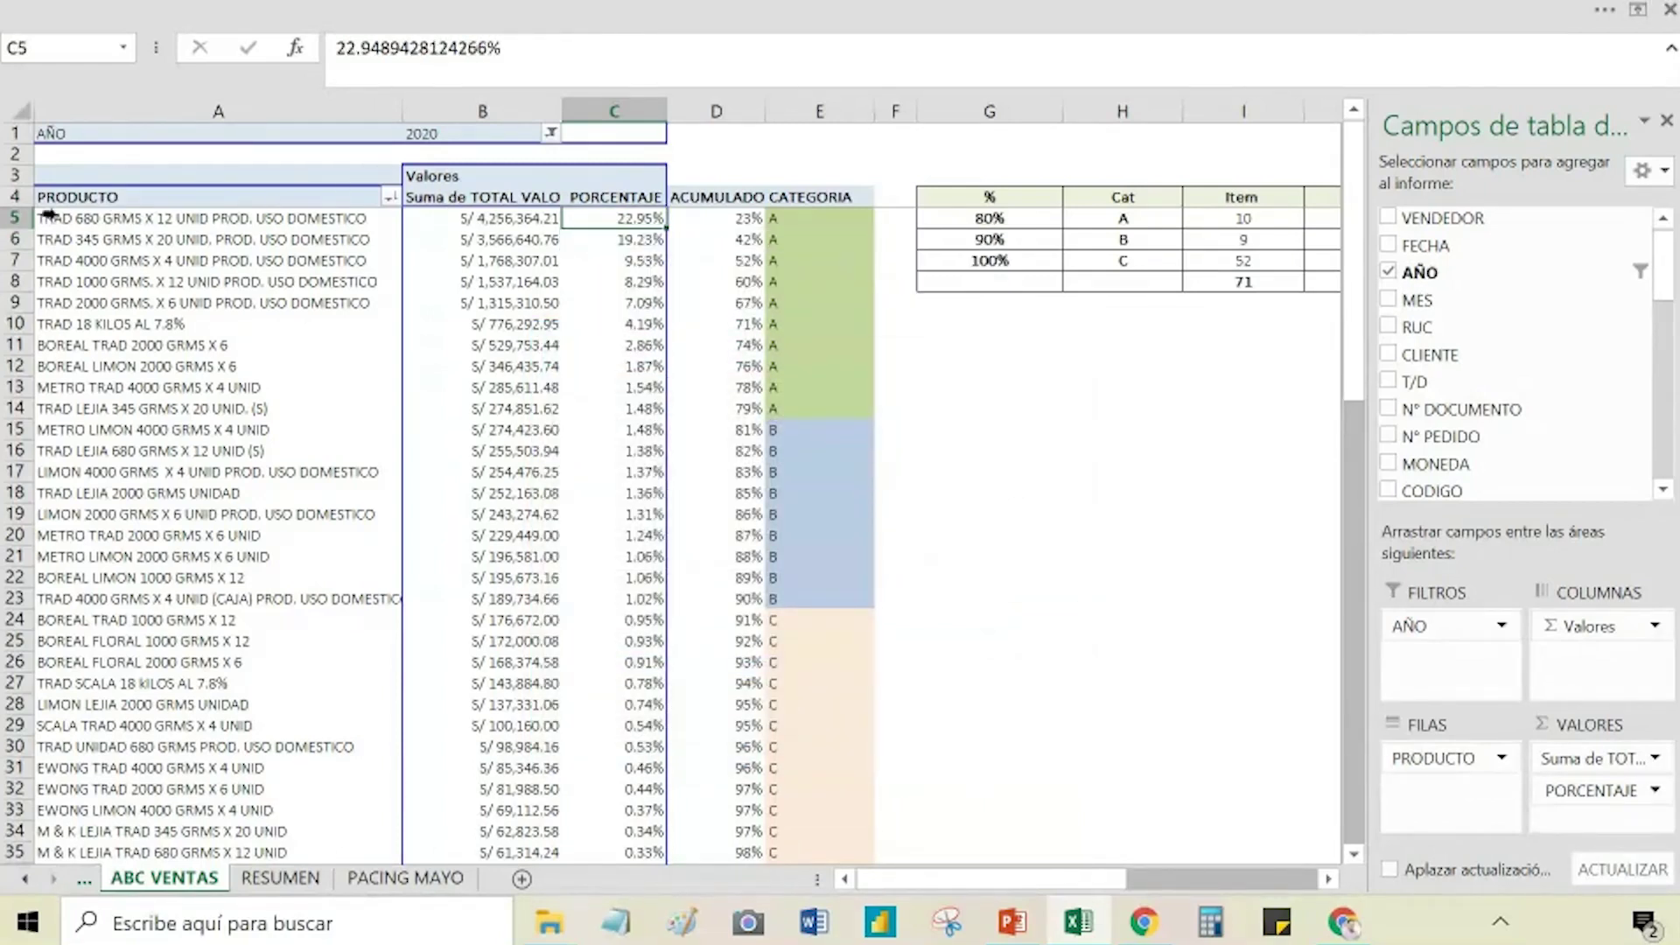
{"action": "mouse_move", "coordinate": [583, 220]}
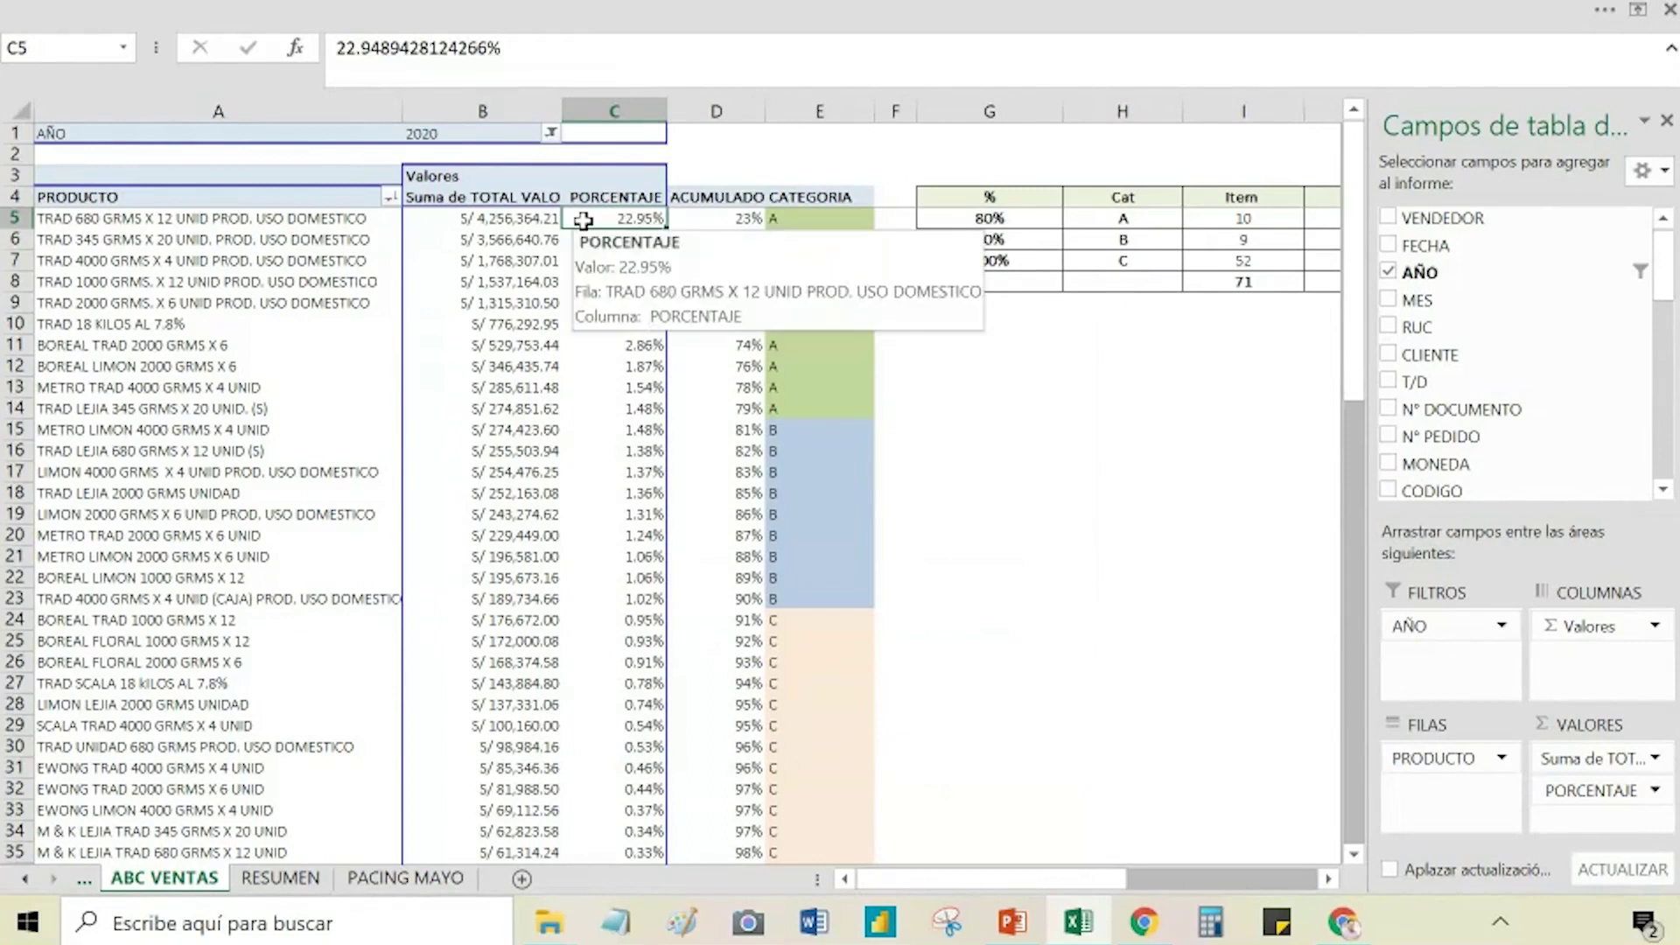
{"action": "left_click", "coordinate": [1666, 122]}
{"action": "left_click", "coordinate": [1137, 365]}
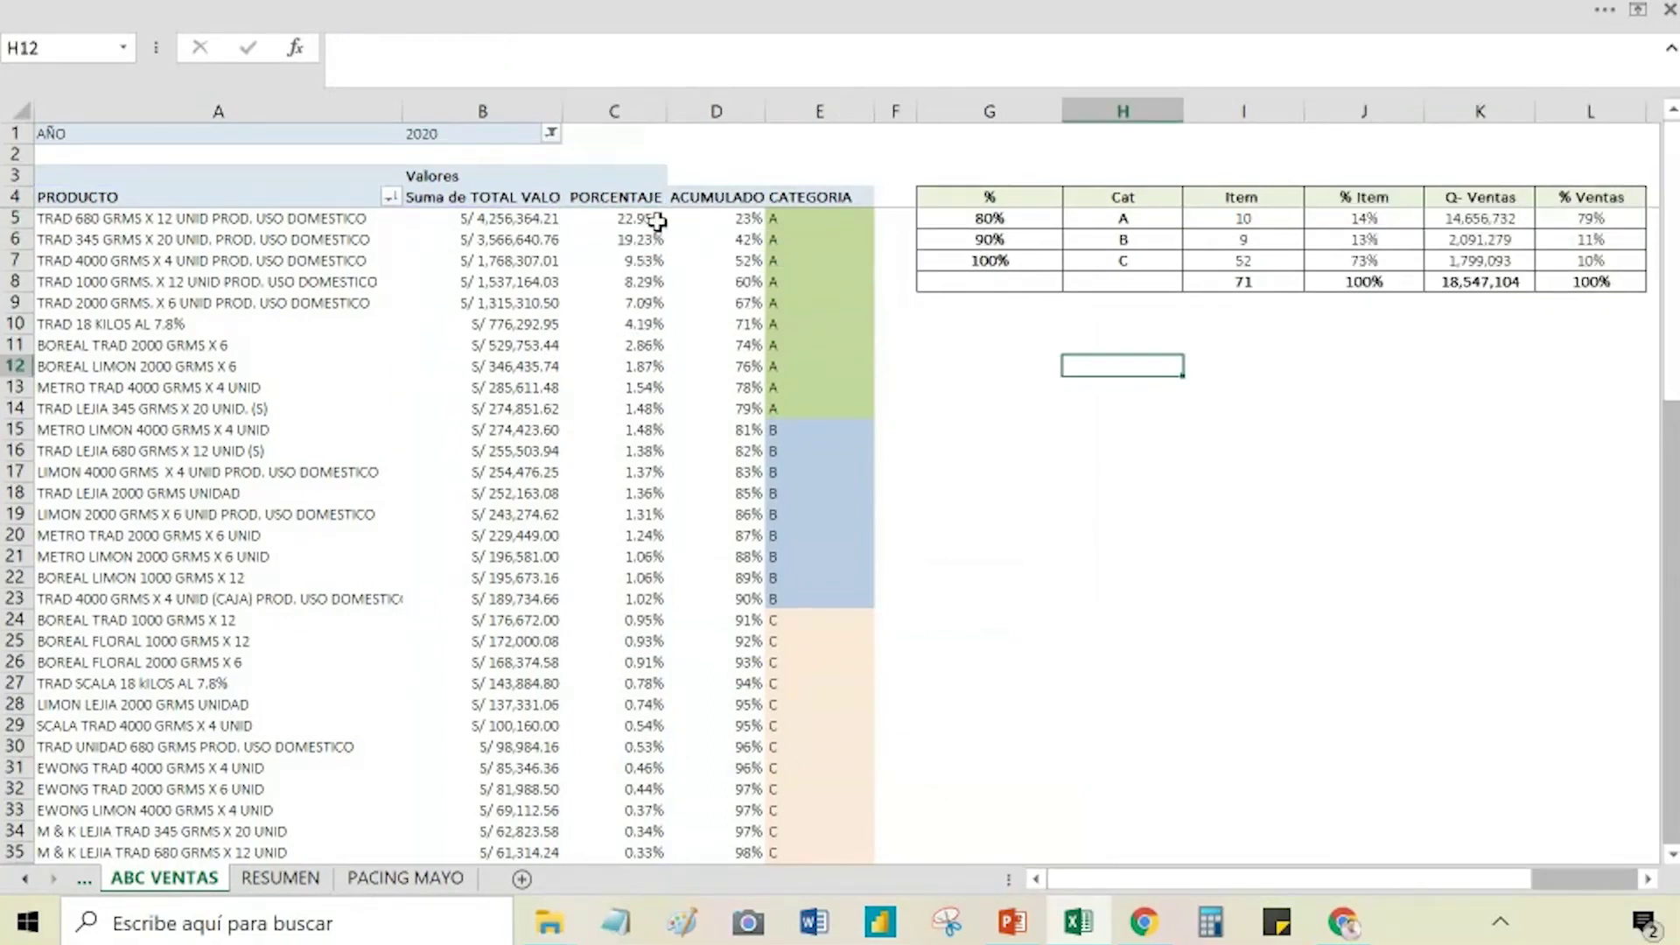
Step: Review the PORCENTAJE column from C5 down to the Total general row in C76
{"action": "left_click", "coordinate": [657, 221]}
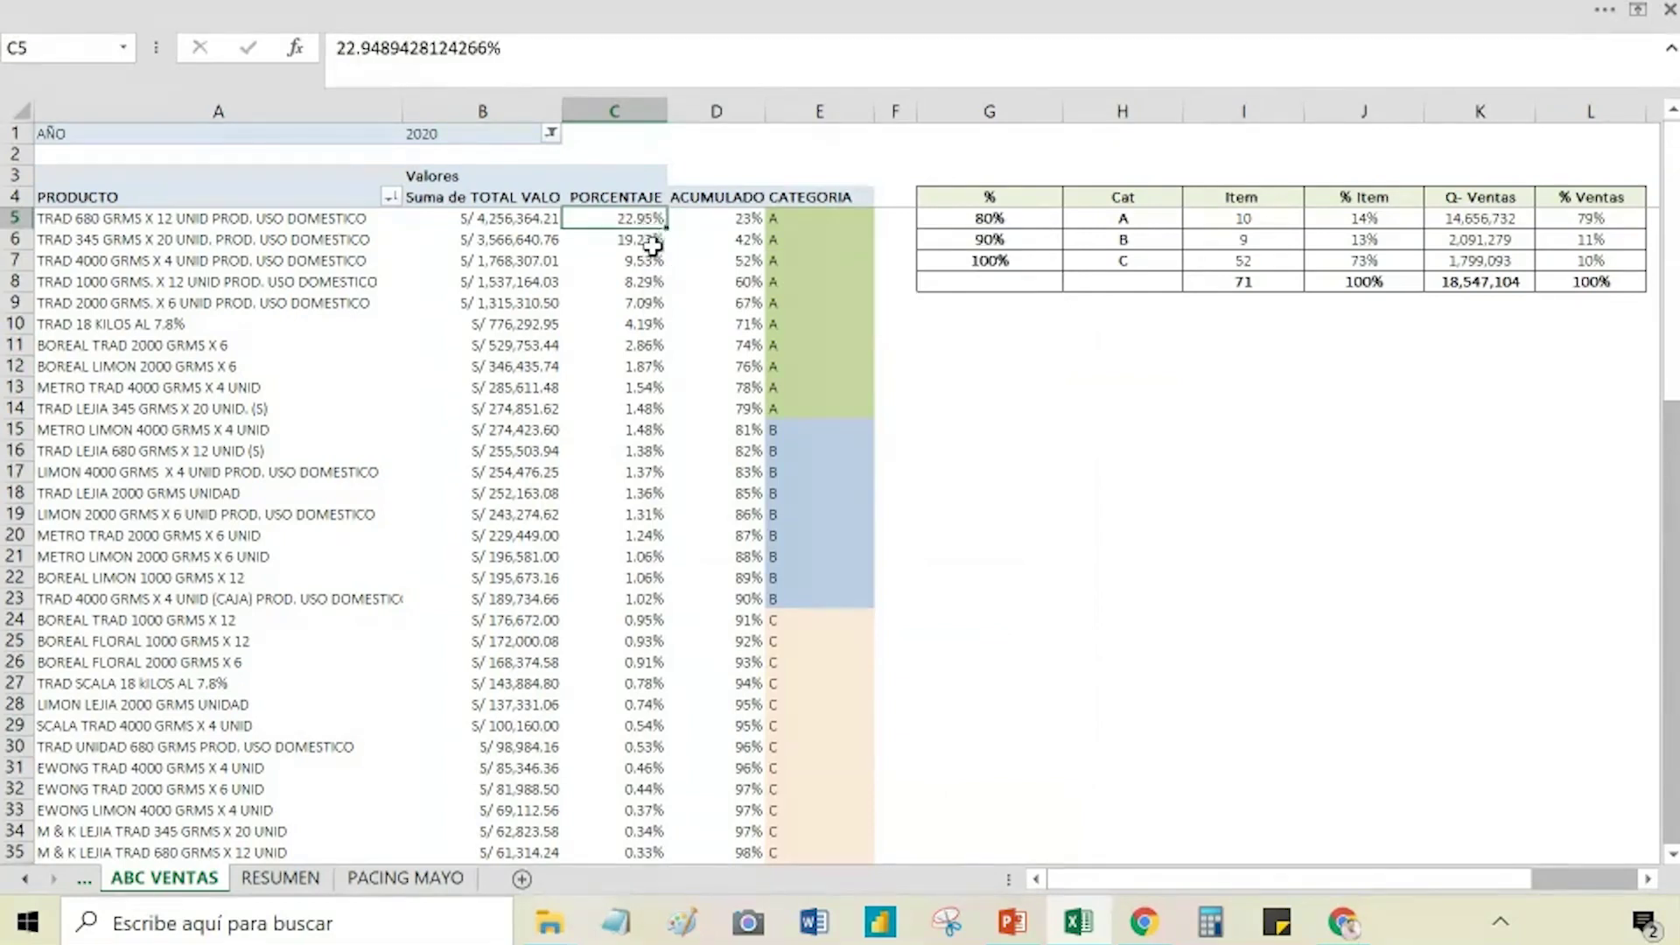
{"action": "scroll", "coordinate": [682, 394], "scroll_direction": "down", "scroll_amount": 15}
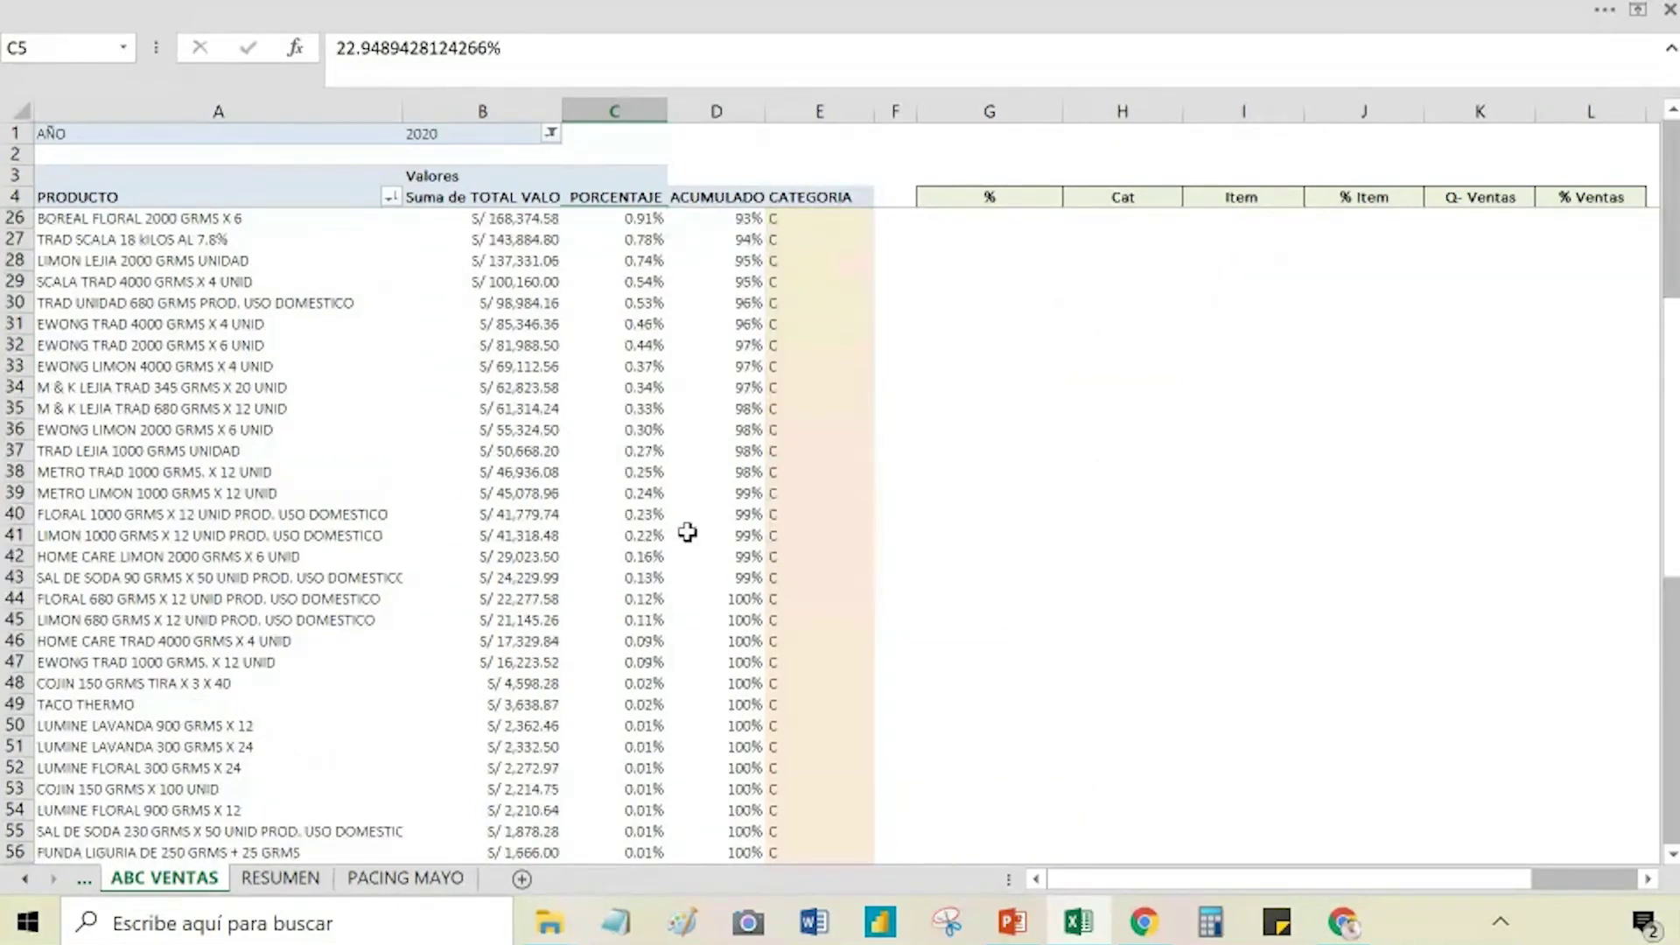
{"action": "left_click", "coordinate": [643, 767]}
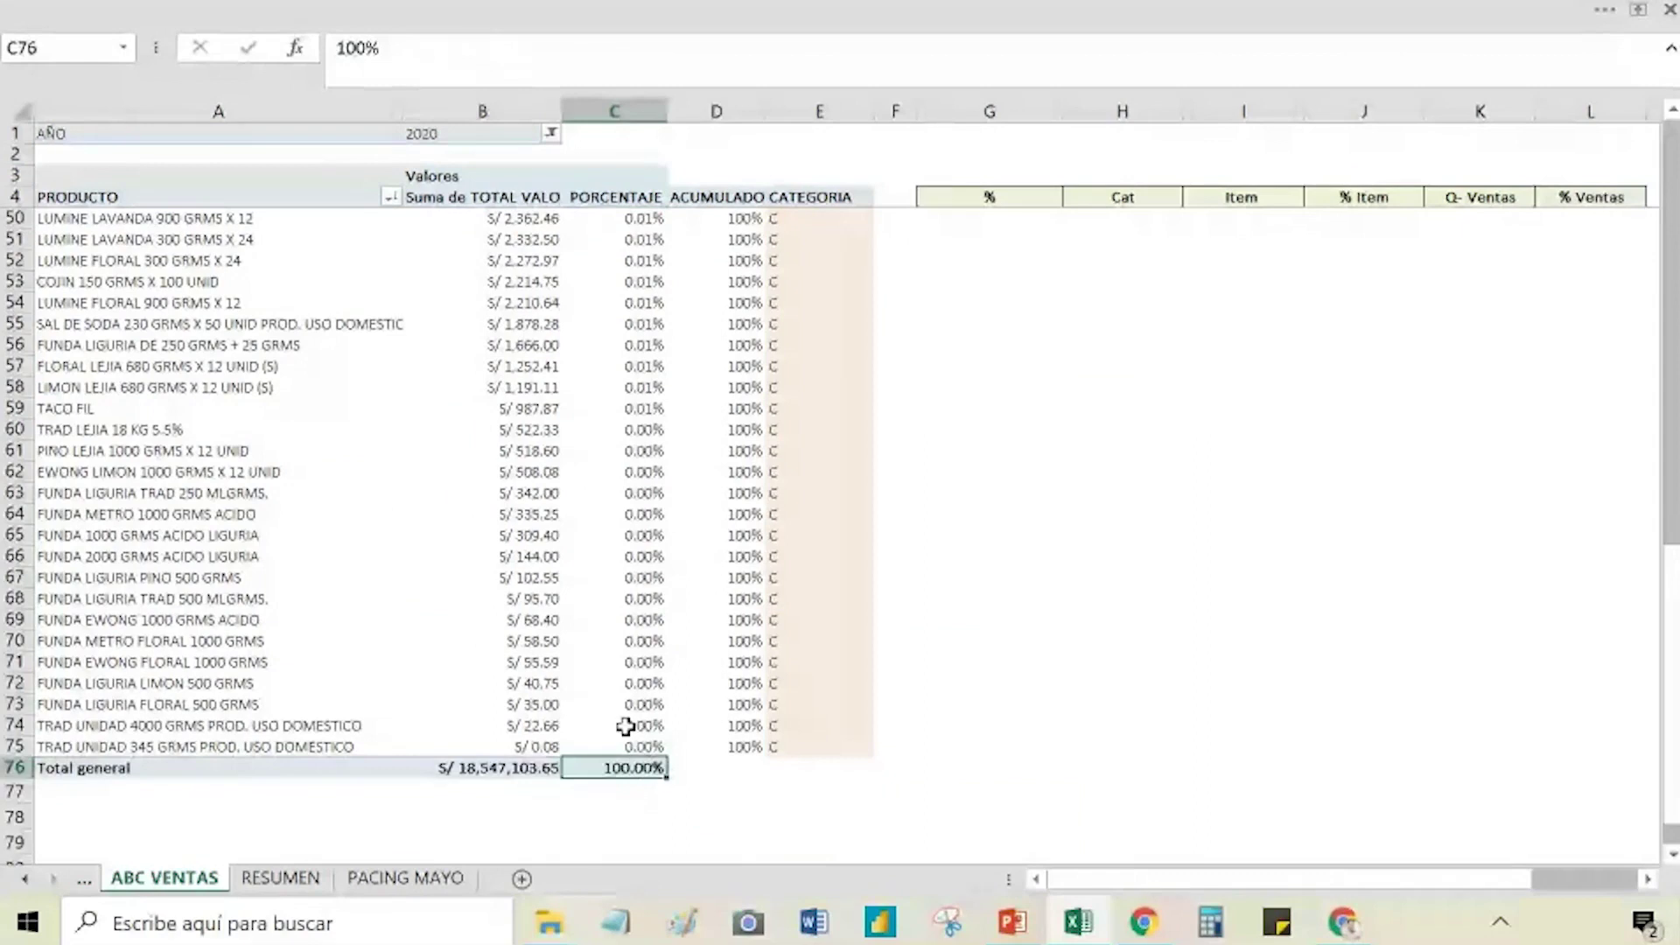
{"action": "mouse_move", "coordinate": [622, 725]}
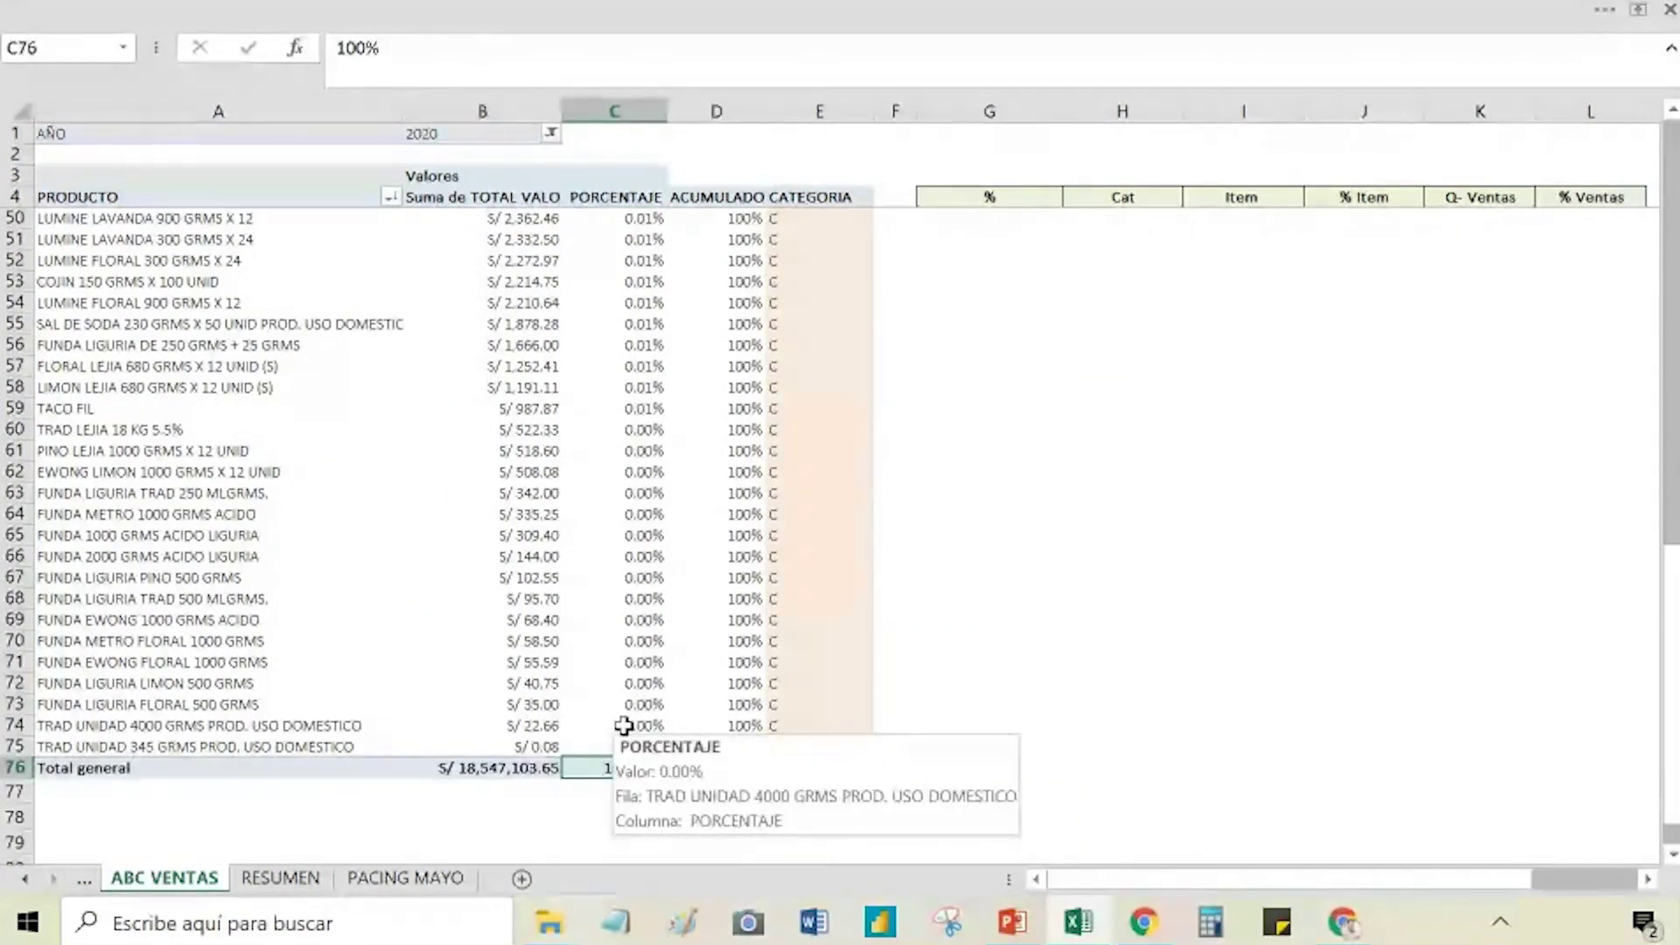
{"action": "scroll", "coordinate": [615, 729], "scroll_direction": "up", "scroll_amount": 15}
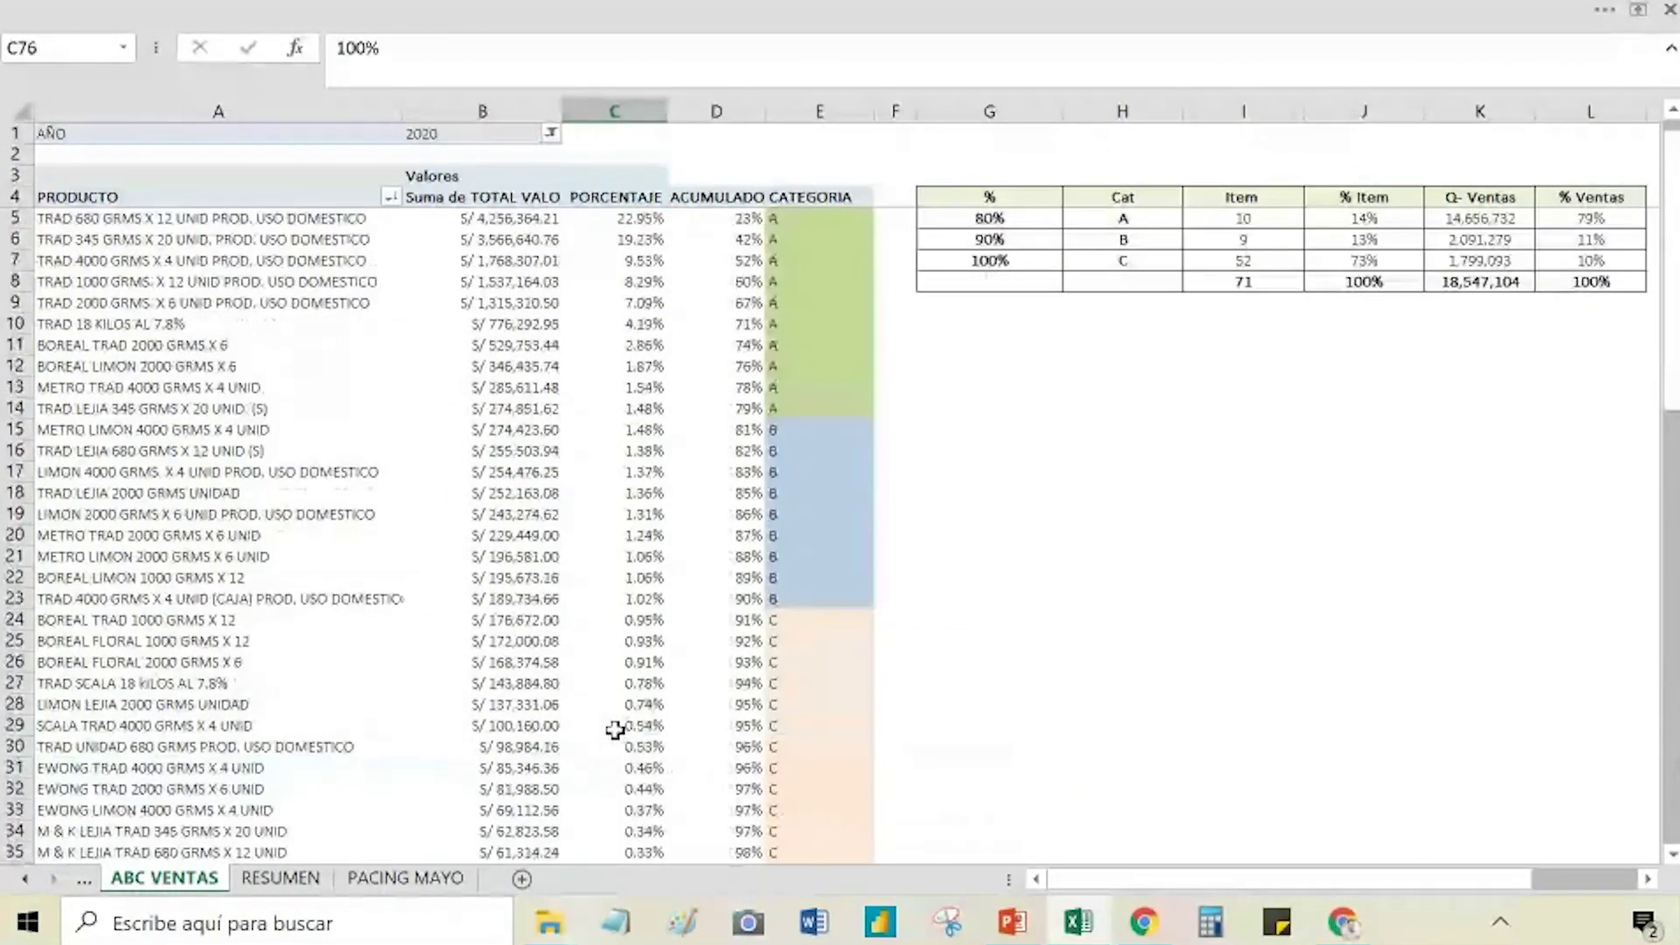
{"action": "left_click", "coordinate": [1135, 681]}
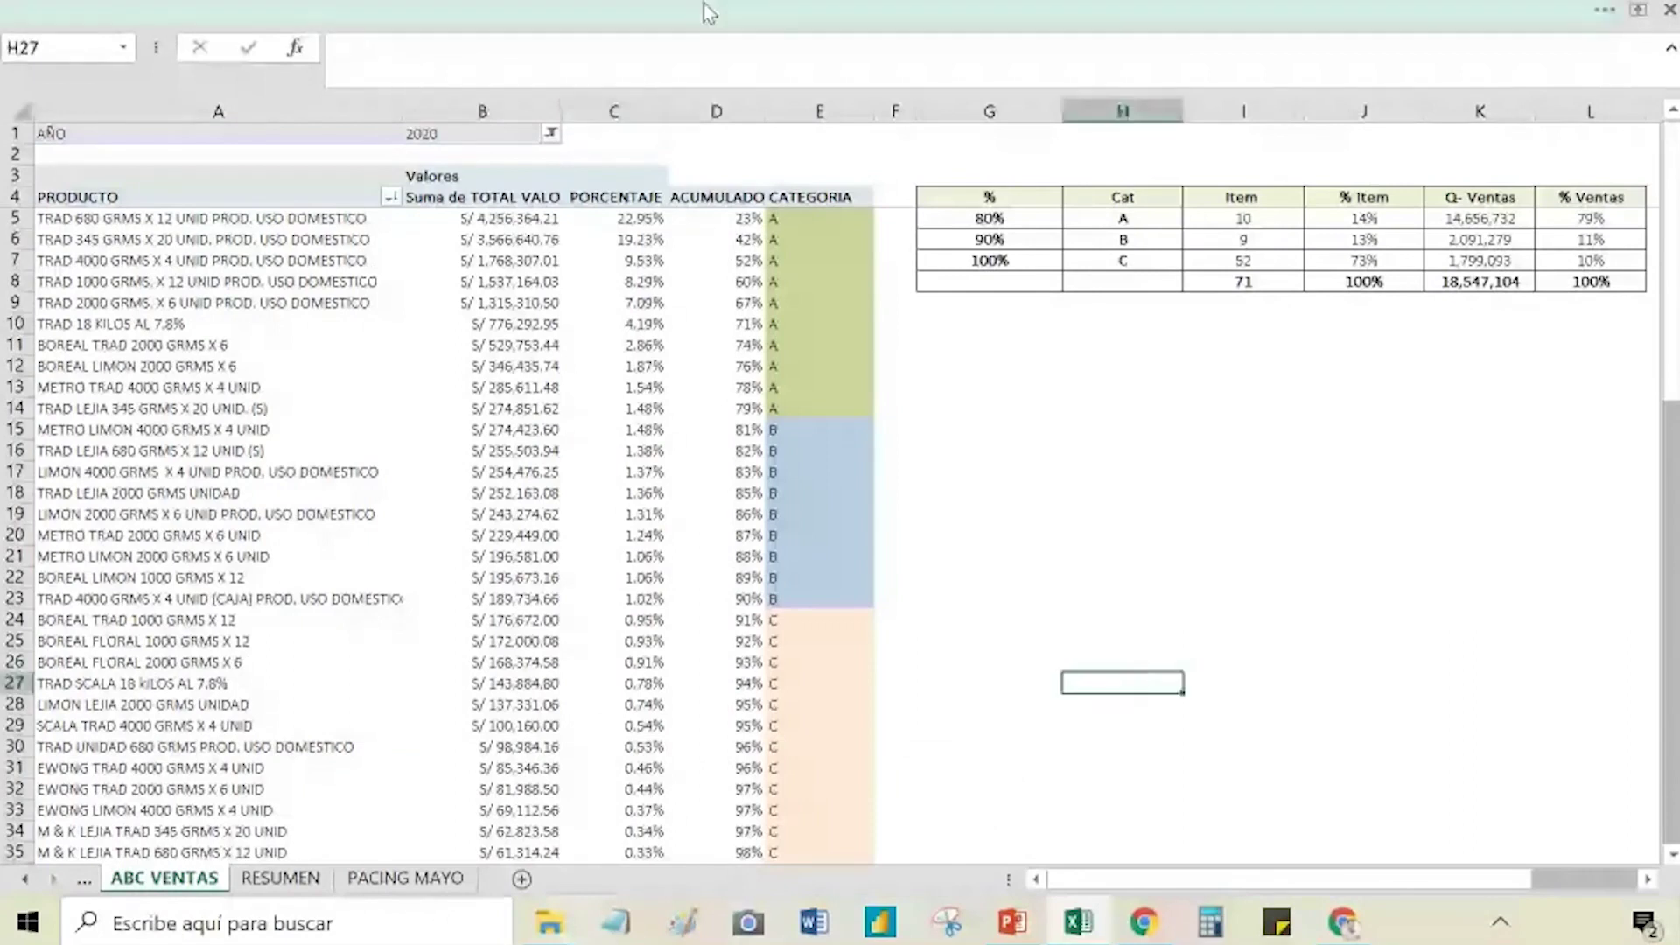
Step: Inspect the formulas that build the ACUMULADO percentages in cells D5 to D8
{"action": "left_click", "coordinate": [784, 217]}
{"action": "left_click", "coordinate": [748, 214]}
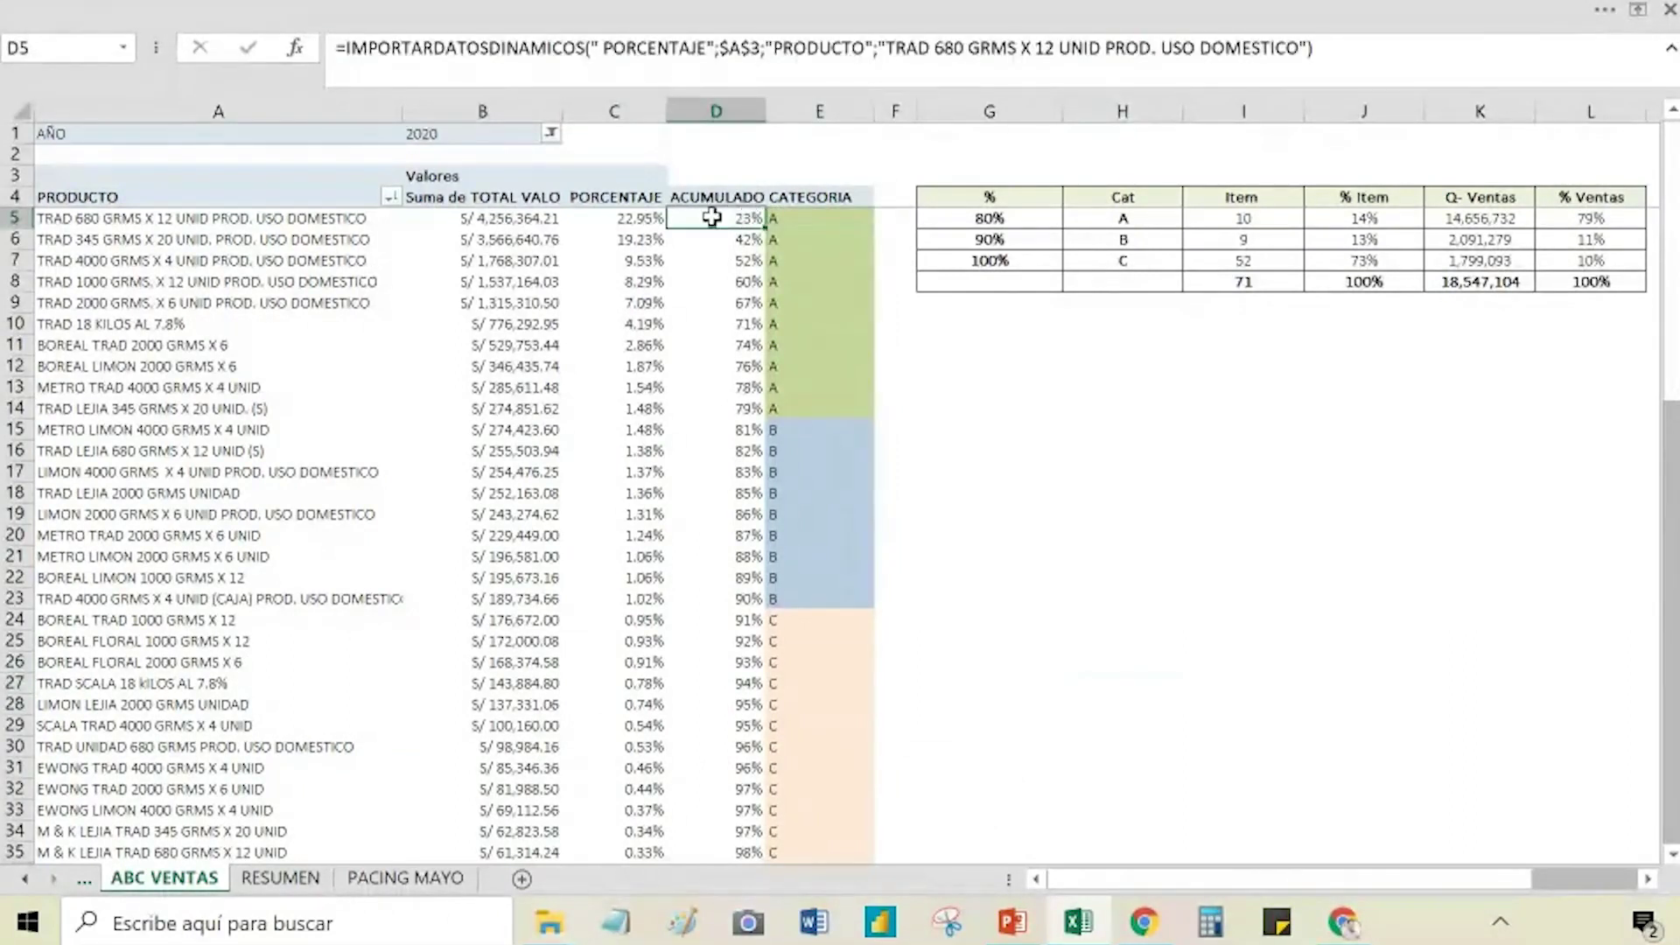
{"action": "key", "text": "F2"}
{"action": "key", "text": "Return"}
{"action": "key", "text": "Down"}
{"action": "key", "text": "Up"}
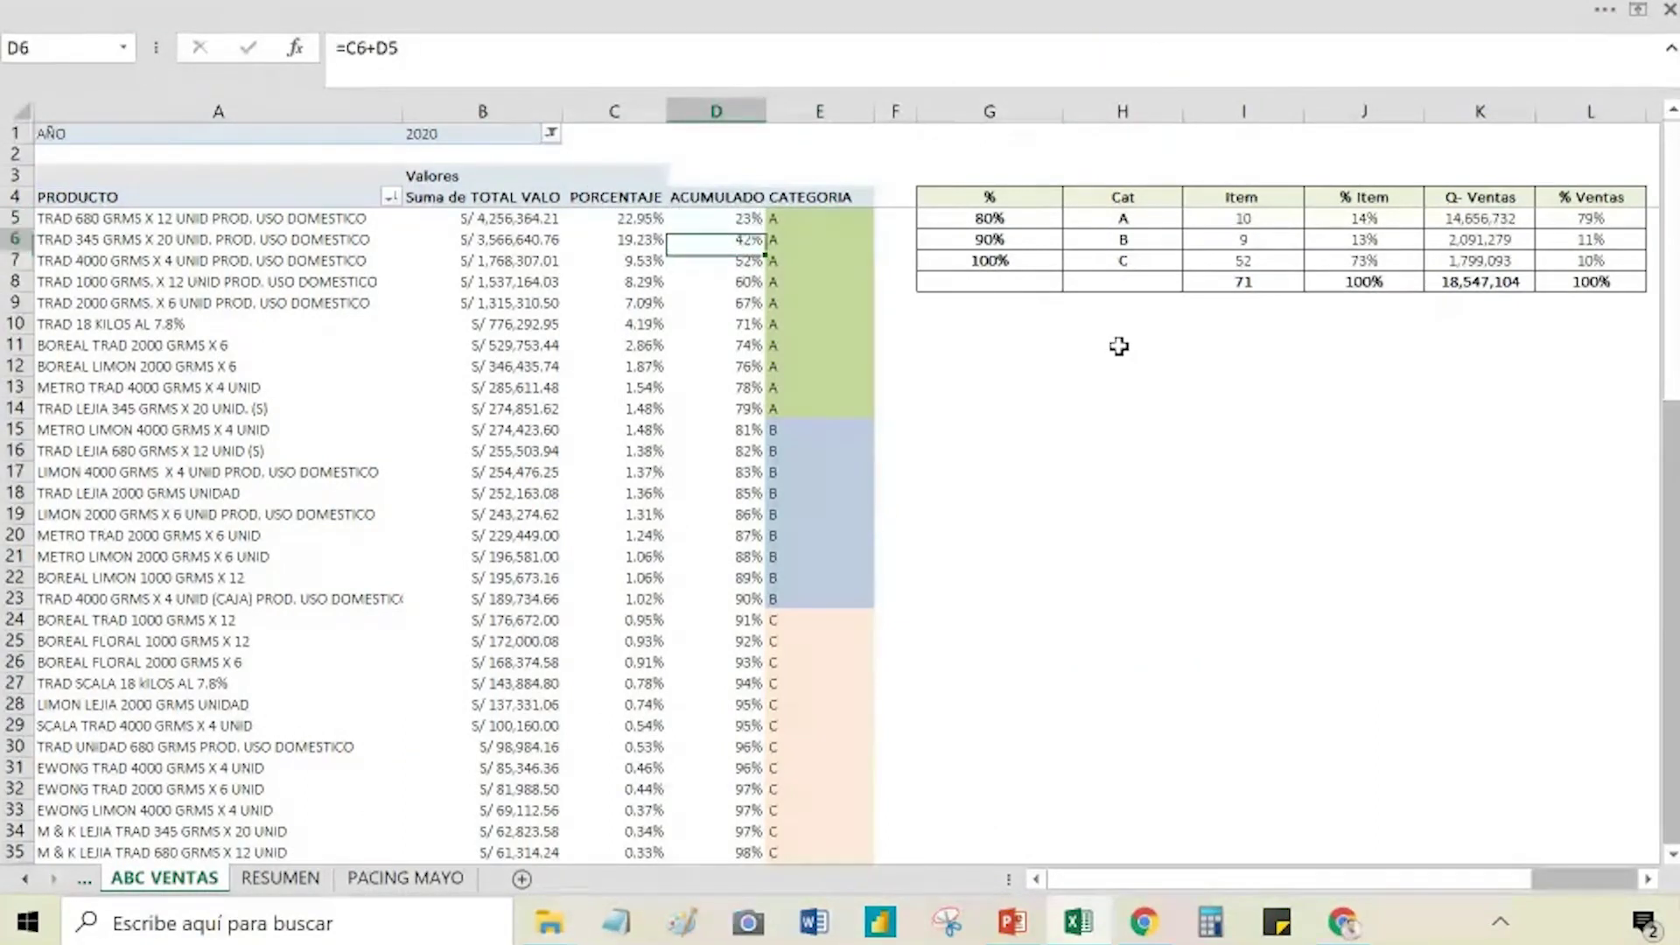
{"action": "double_click", "coordinate": [750, 233]}
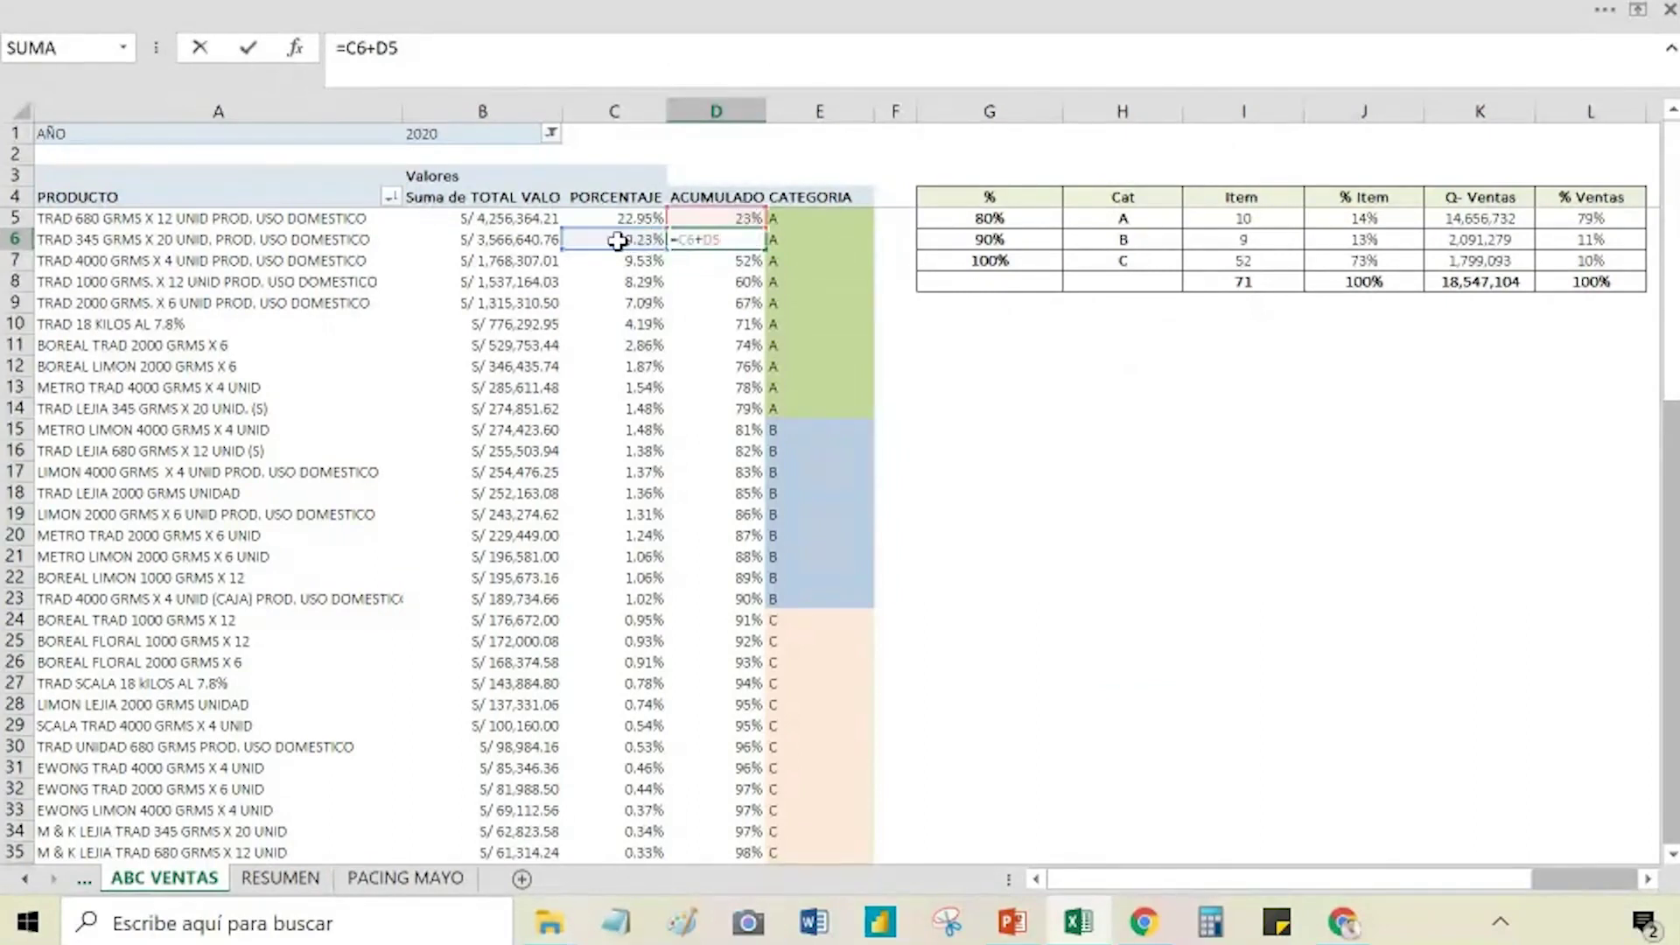
{"action": "key", "text": "Return"}
{"action": "double_click", "coordinate": [742, 265]}
{"action": "key", "text": "Return"}
{"action": "double_click", "coordinate": [744, 281]}
Step: Review the ACUMULADO and CATEGORIA columns down to the end of the product list
{"action": "scroll", "coordinate": [760, 457], "scroll_direction": "down", "scroll_amount": 5}
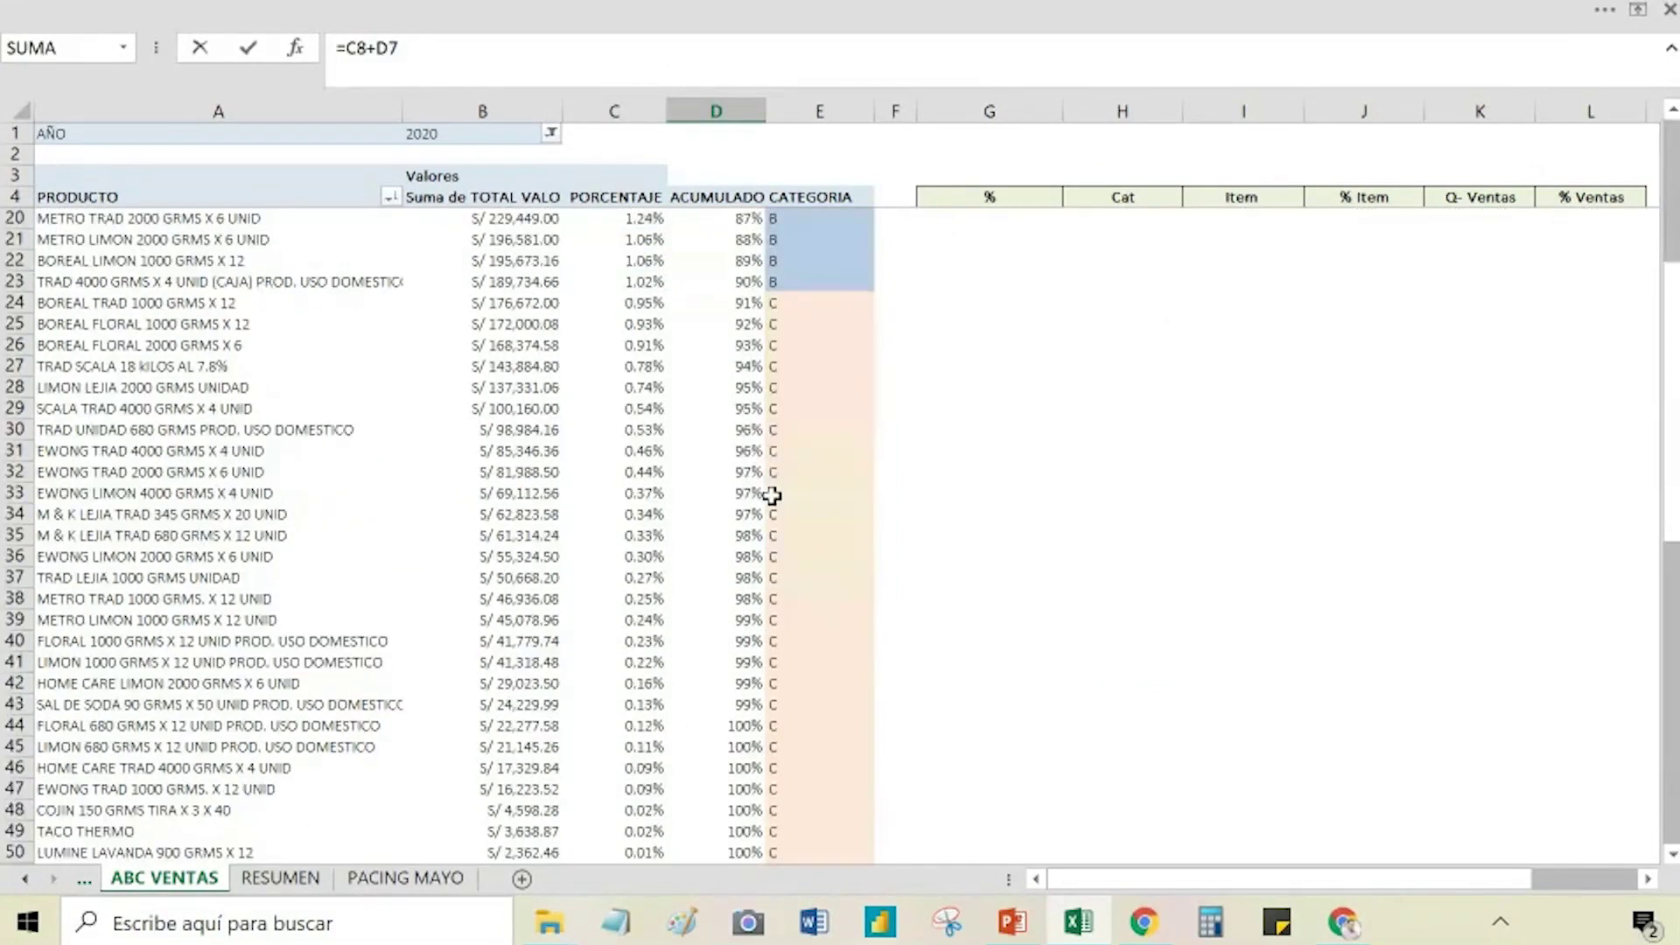
{"action": "scroll", "coordinate": [771, 525], "scroll_direction": "down", "scroll_amount": 13}
{"action": "left_click", "coordinate": [770, 663]}
{"action": "scroll", "coordinate": [687, 556], "scroll_direction": "up", "scroll_amount": 16}
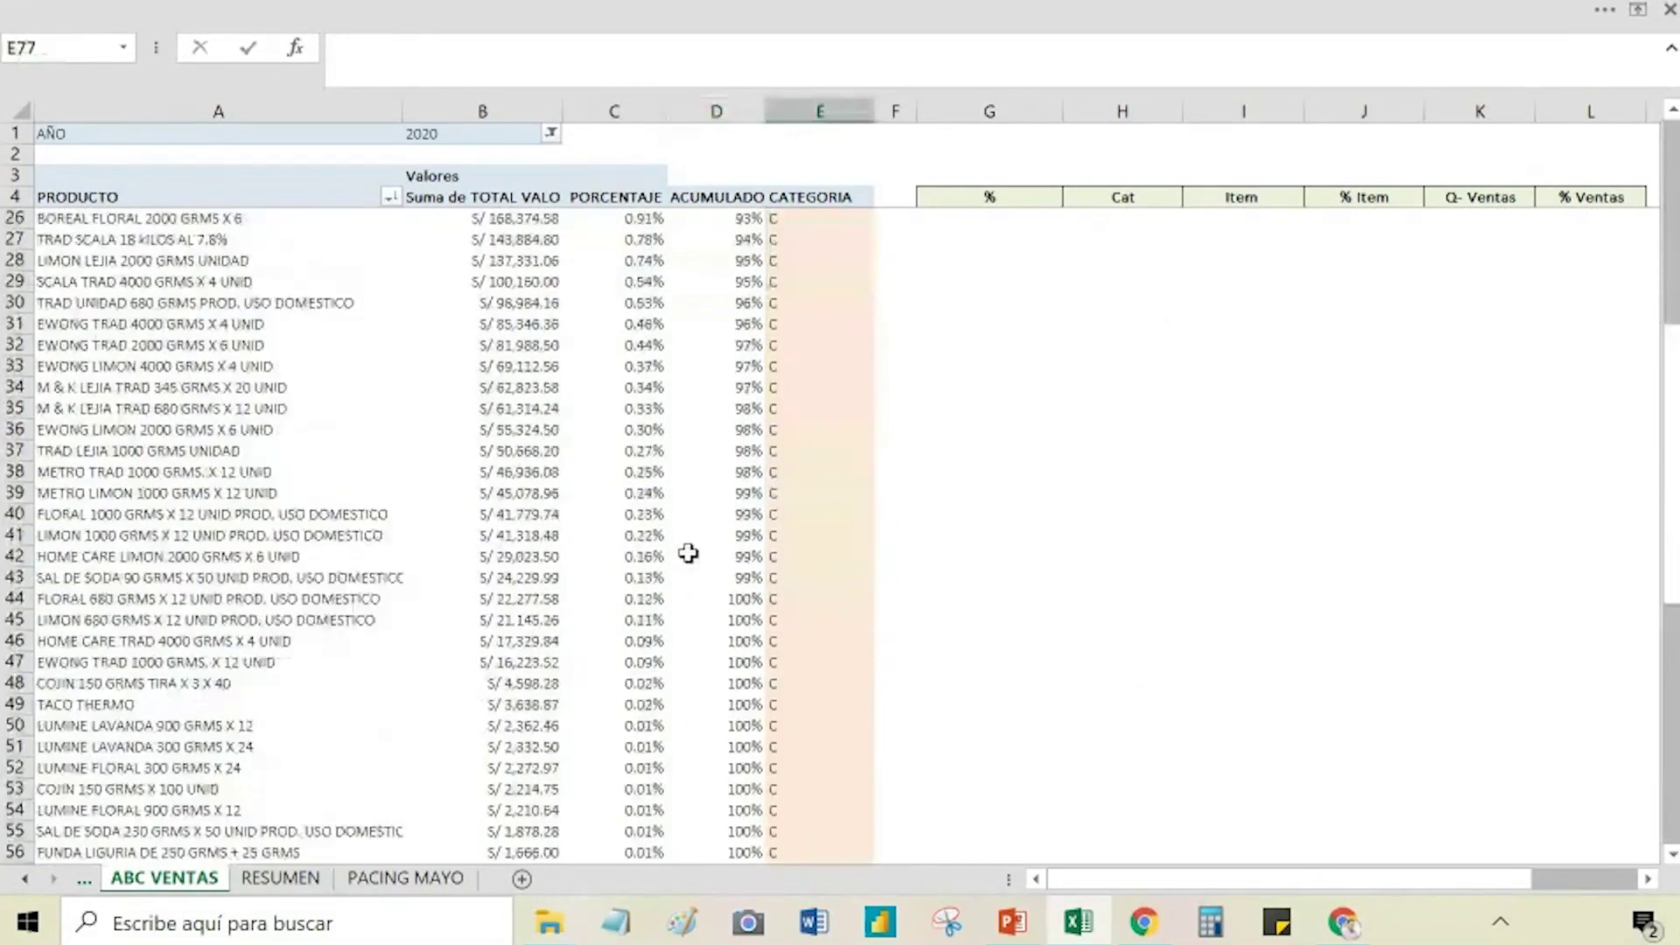
{"action": "scroll", "coordinate": [688, 553], "scroll_direction": "up", "scroll_amount": 2}
{"action": "left_click", "coordinate": [989, 733]}
{"action": "left_click", "coordinate": [1041, 577]}
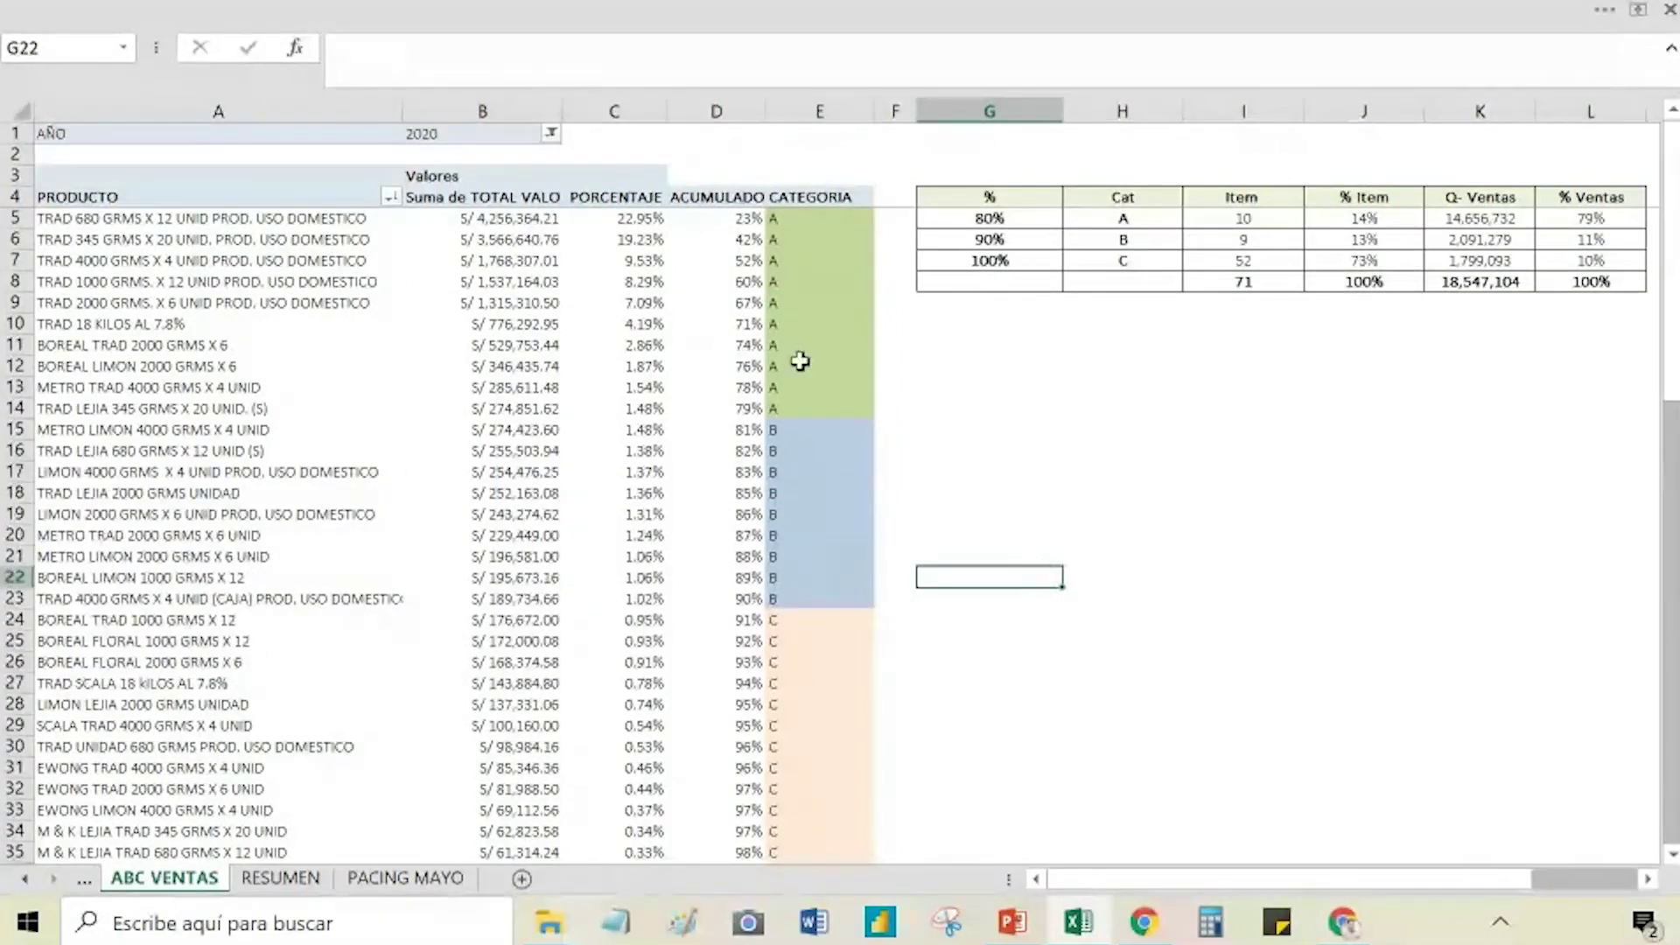
Step: Compare the ACUMULADO percentages of the first products with their A and B categories in column E
{"action": "left_click", "coordinate": [739, 235]}
{"action": "left_click", "coordinate": [840, 324]}
{"action": "left_click", "coordinate": [980, 583]}
{"action": "left_click", "coordinate": [855, 445]}
{"action": "left_click_drag", "start_coordinate": [1072, 557], "coordinate": [1071, 569]}
{"action": "left_click", "coordinate": [981, 318]}
{"action": "left_click", "coordinate": [1034, 389]}
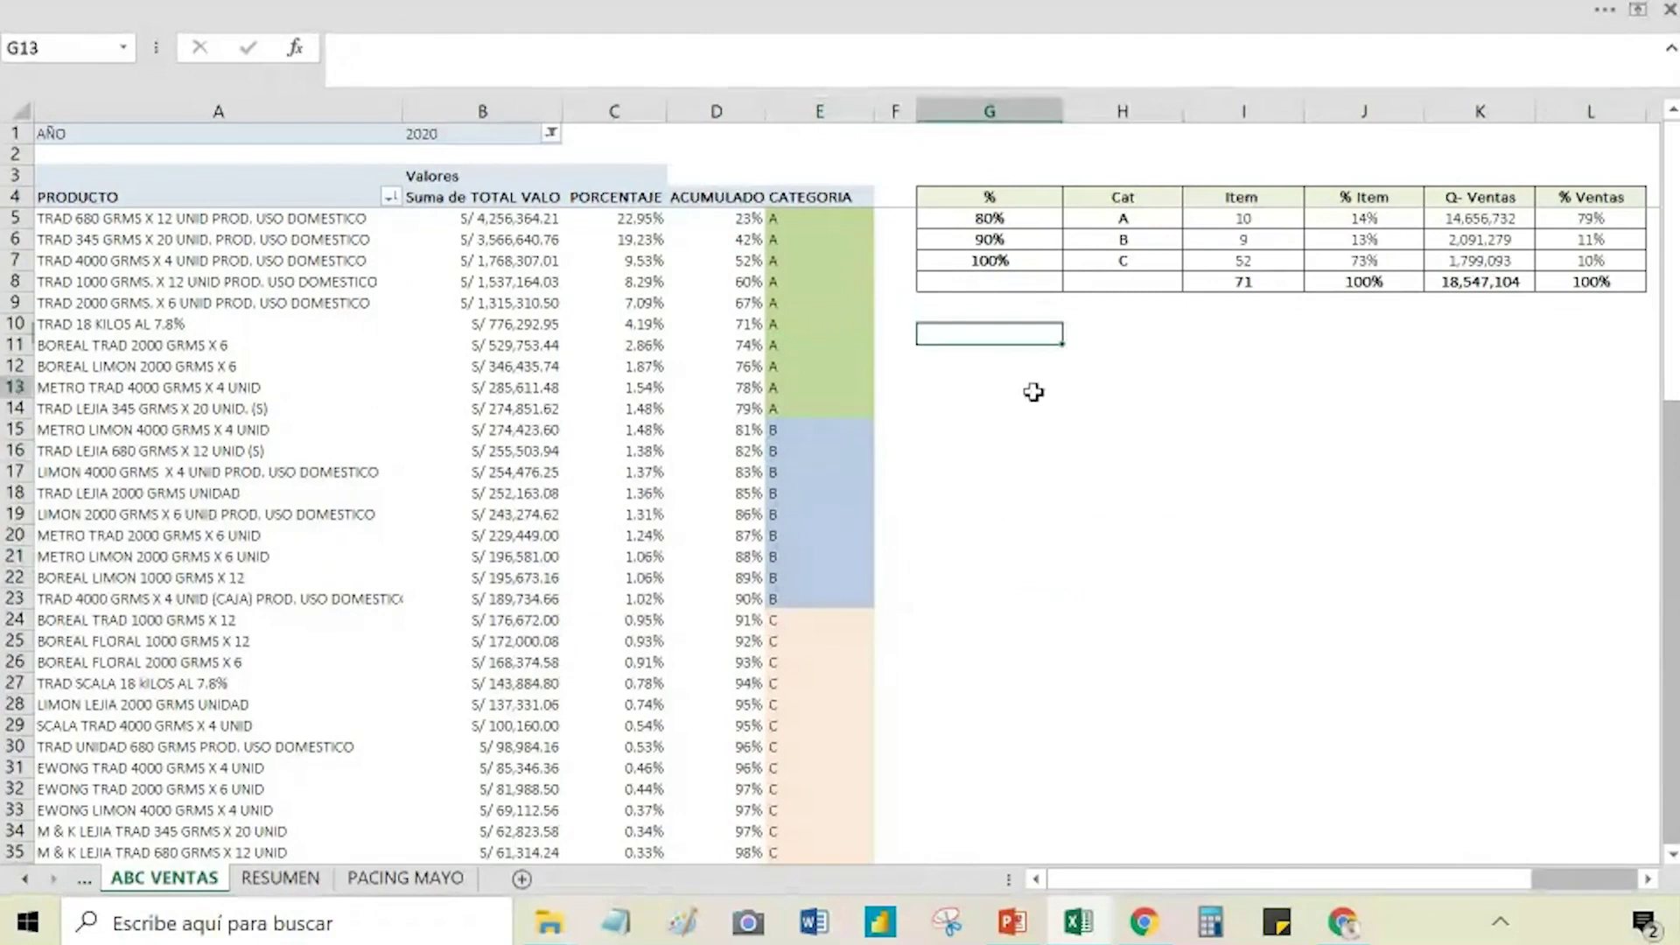
Step: Examine the percentage thresholds assigned to categories A, B and C in G5 to H7
{"action": "left_click", "coordinate": [1118, 222]}
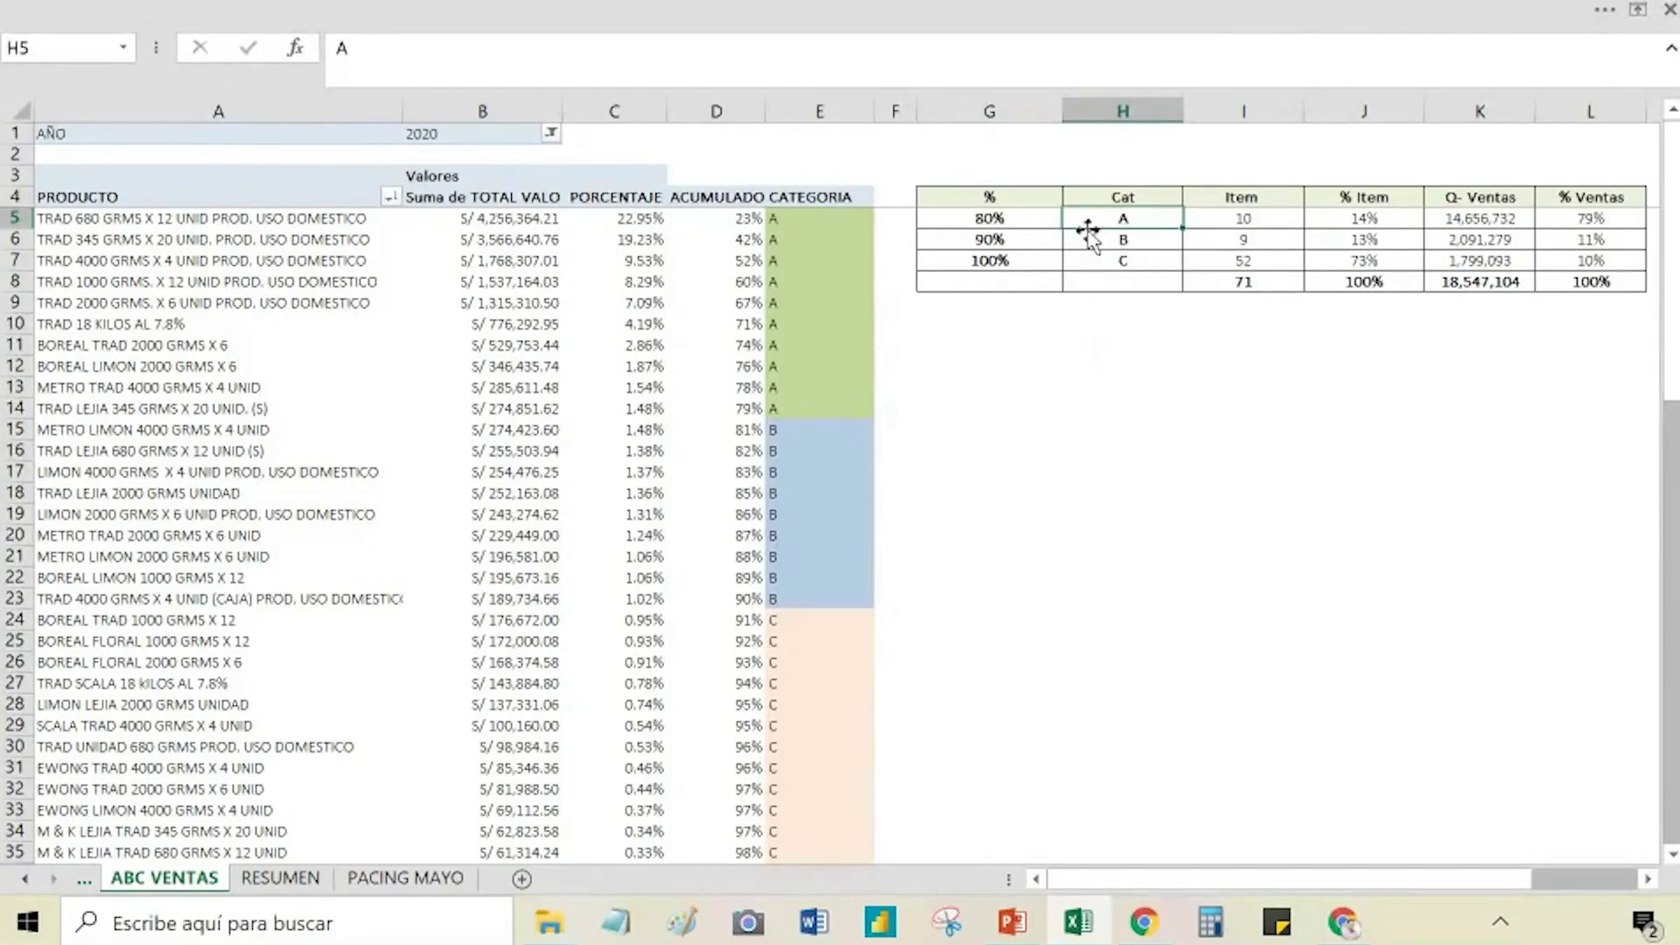
{"action": "left_click", "coordinate": [965, 238]}
{"action": "left_click", "coordinate": [957, 338]}
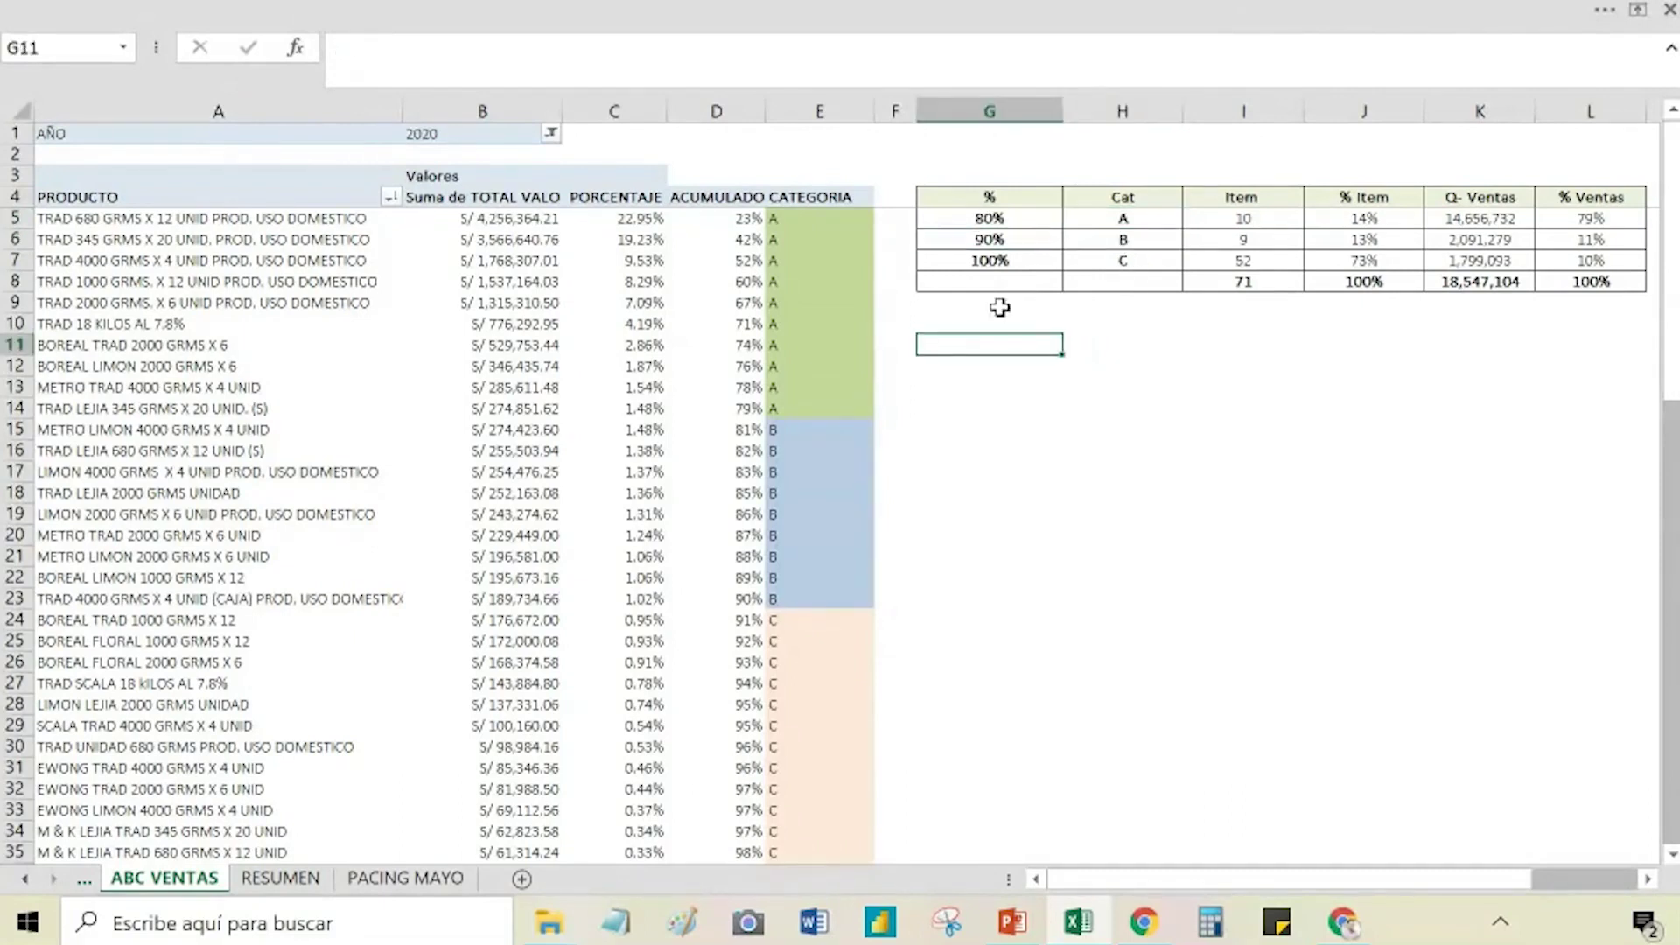
{"action": "left_click", "coordinate": [1119, 260]}
{"action": "left_click", "coordinate": [970, 260]}
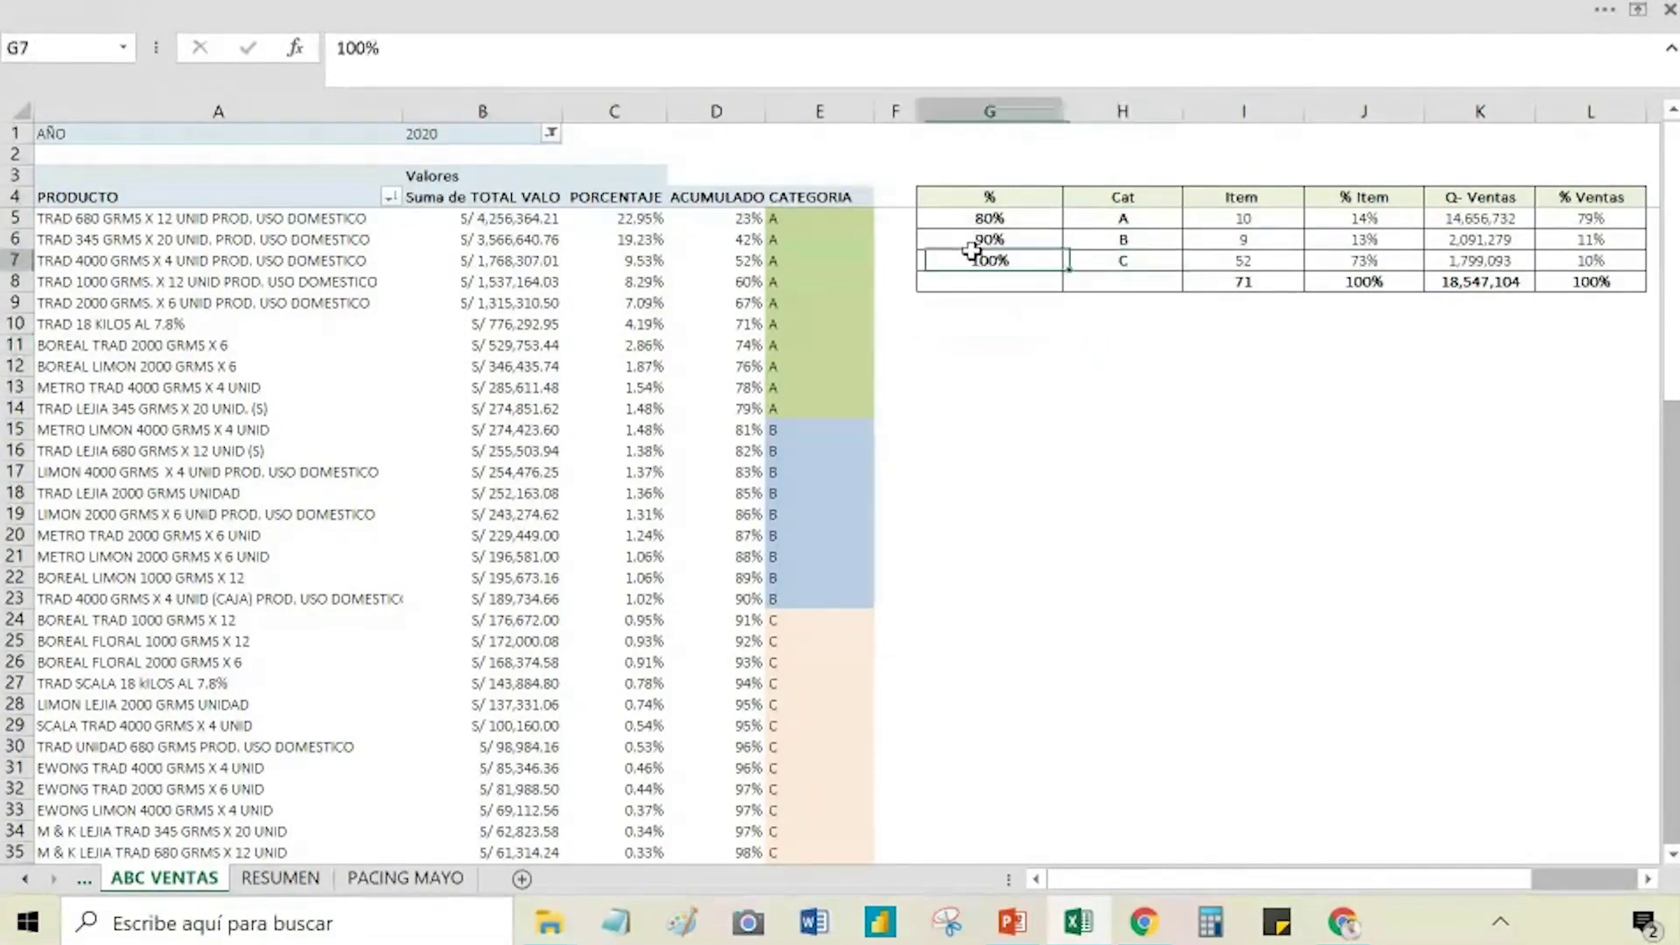
{"action": "left_click", "coordinate": [1099, 465]}
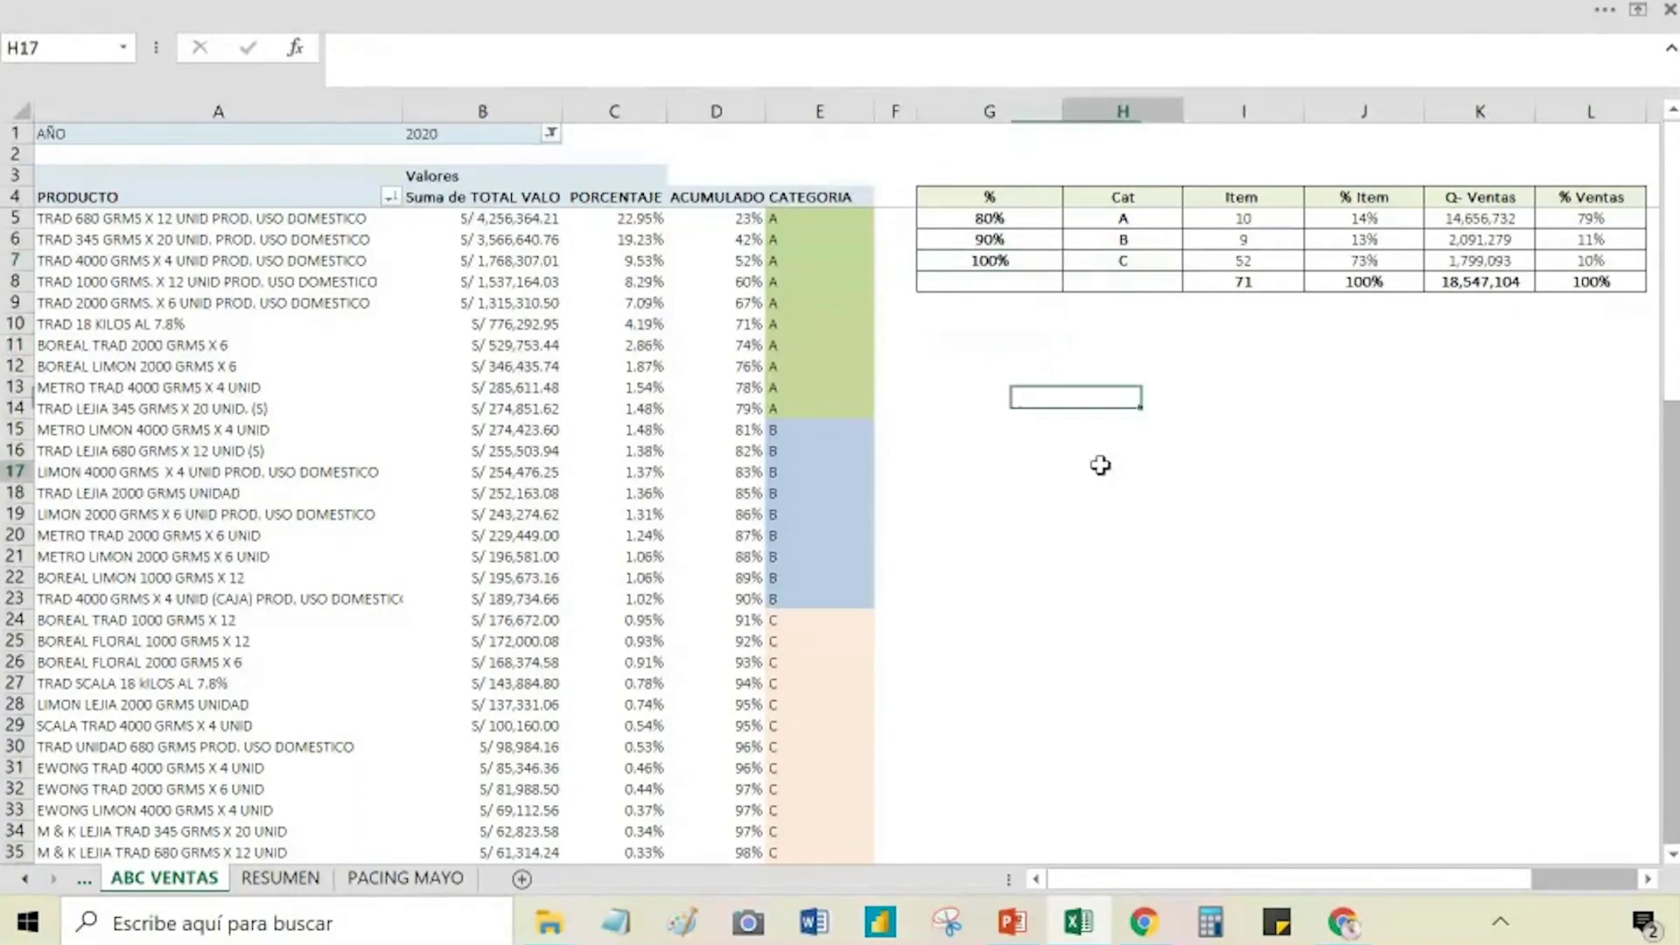
Step: Enter =CONTAR(E5:E14) in I5 as the Item count for category A
{"action": "left_click", "coordinate": [1221, 223]}
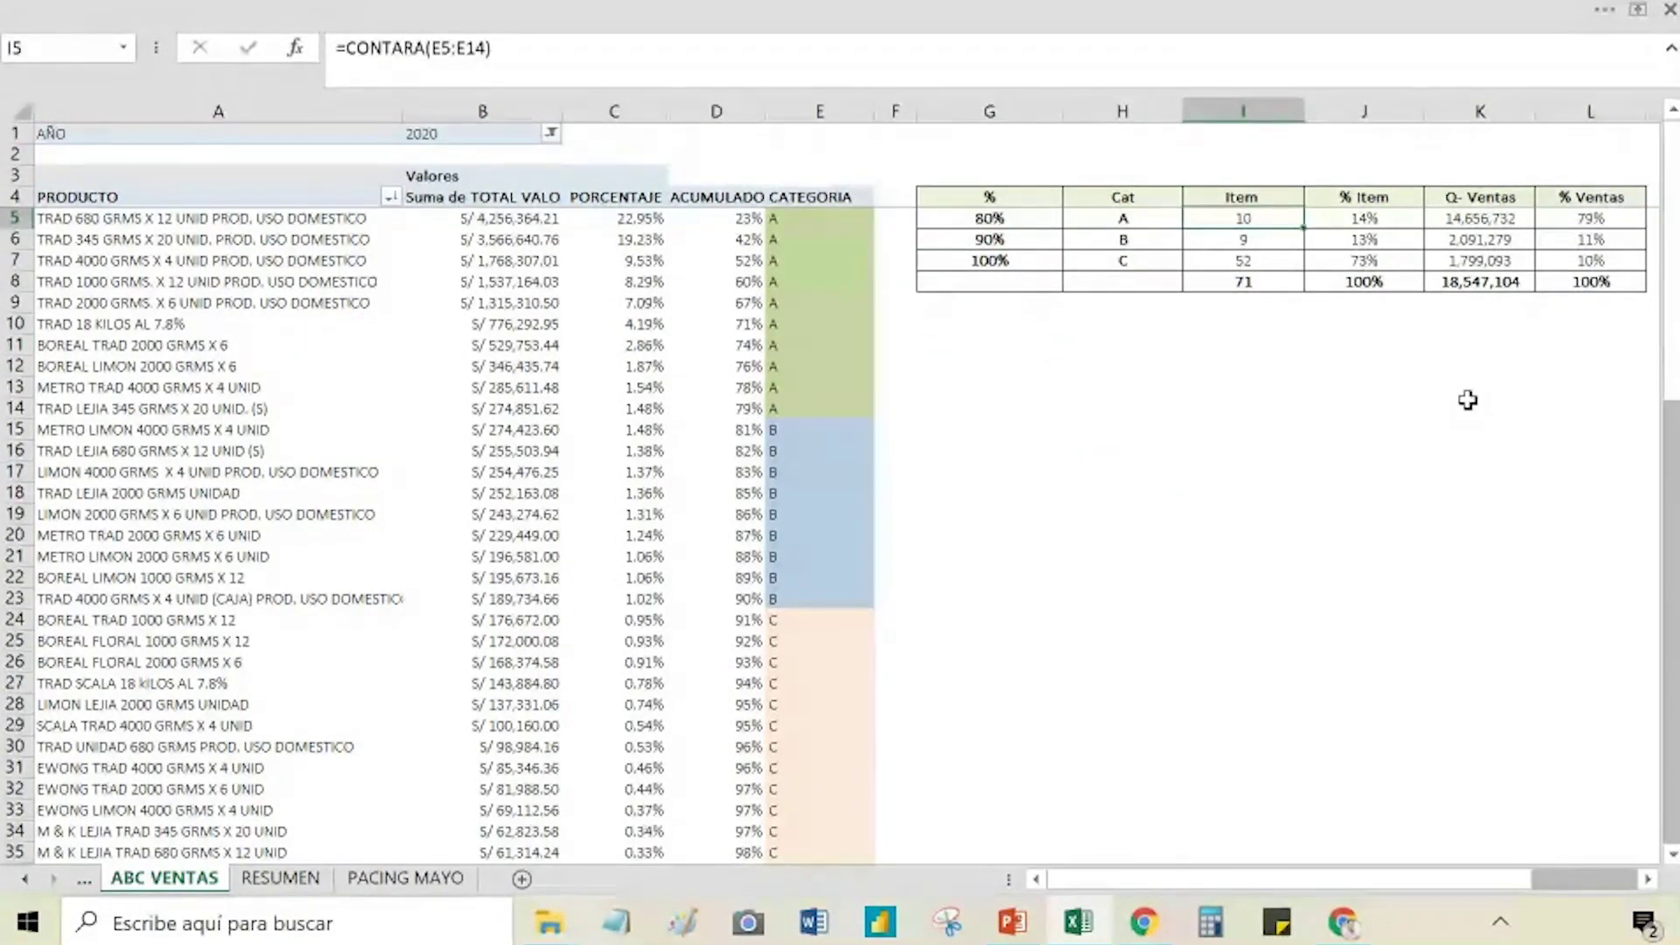
{"action": "type", "text": "=CONATA"}
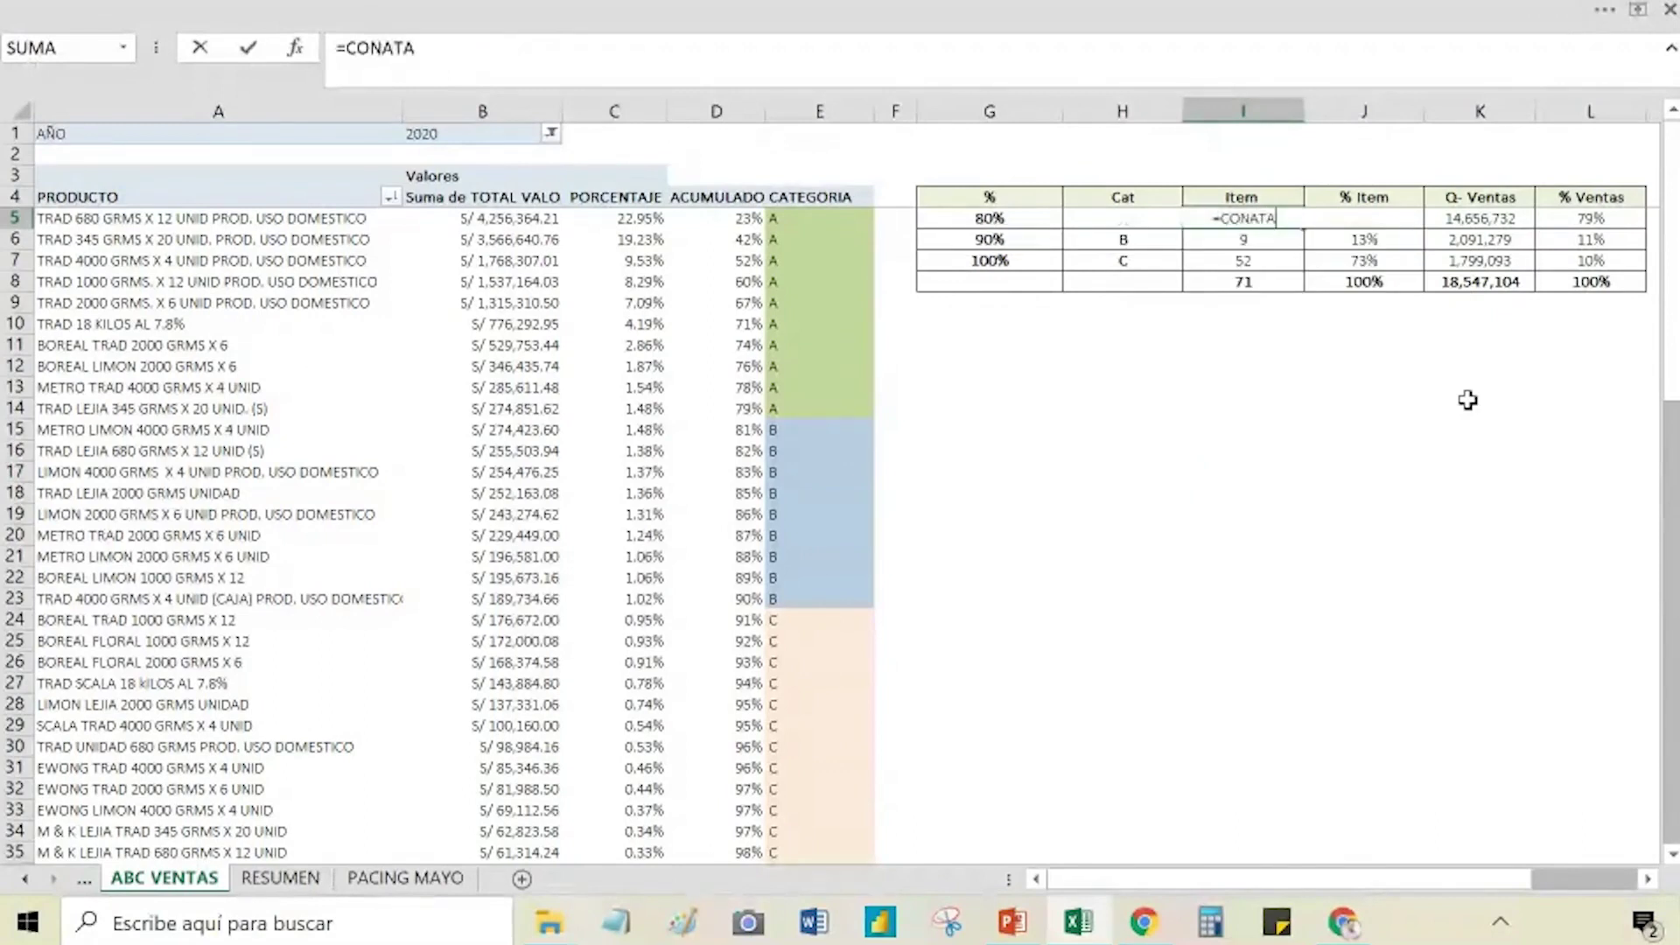
{"action": "key", "text": "BackSpace"}
{"action": "key", "text": "BackSpace"}
{"action": "key", "text": "BackSpace"}
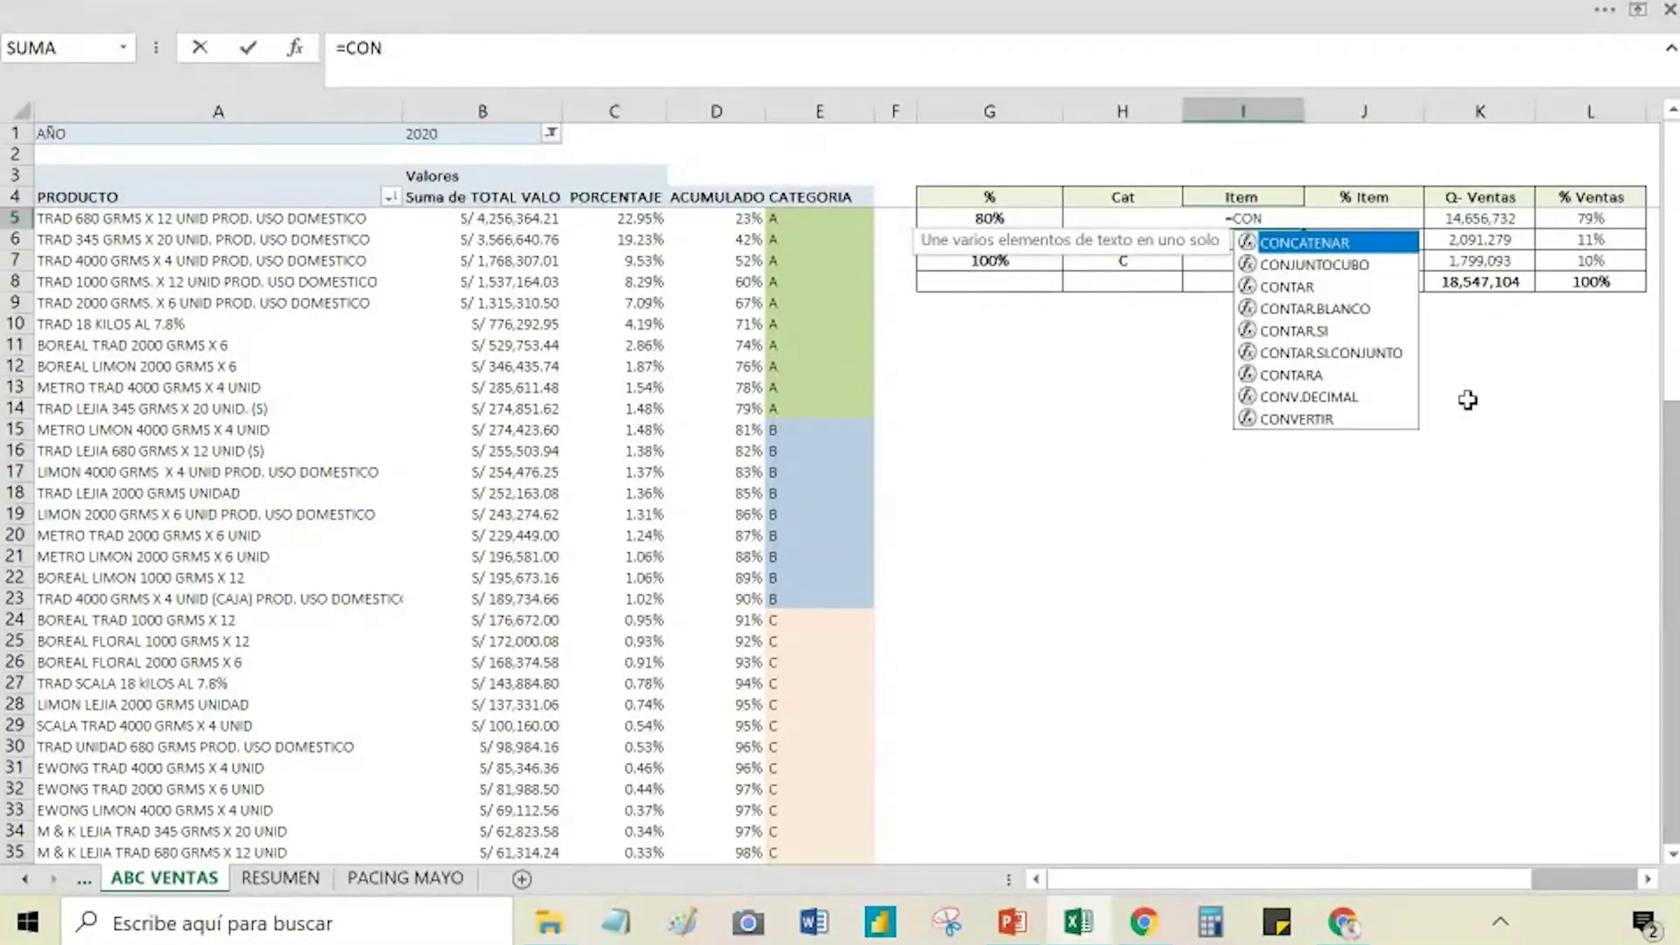
{"action": "key", "text": "Down"}
{"action": "key", "text": "Down"}
{"action": "key", "text": "Tab"}
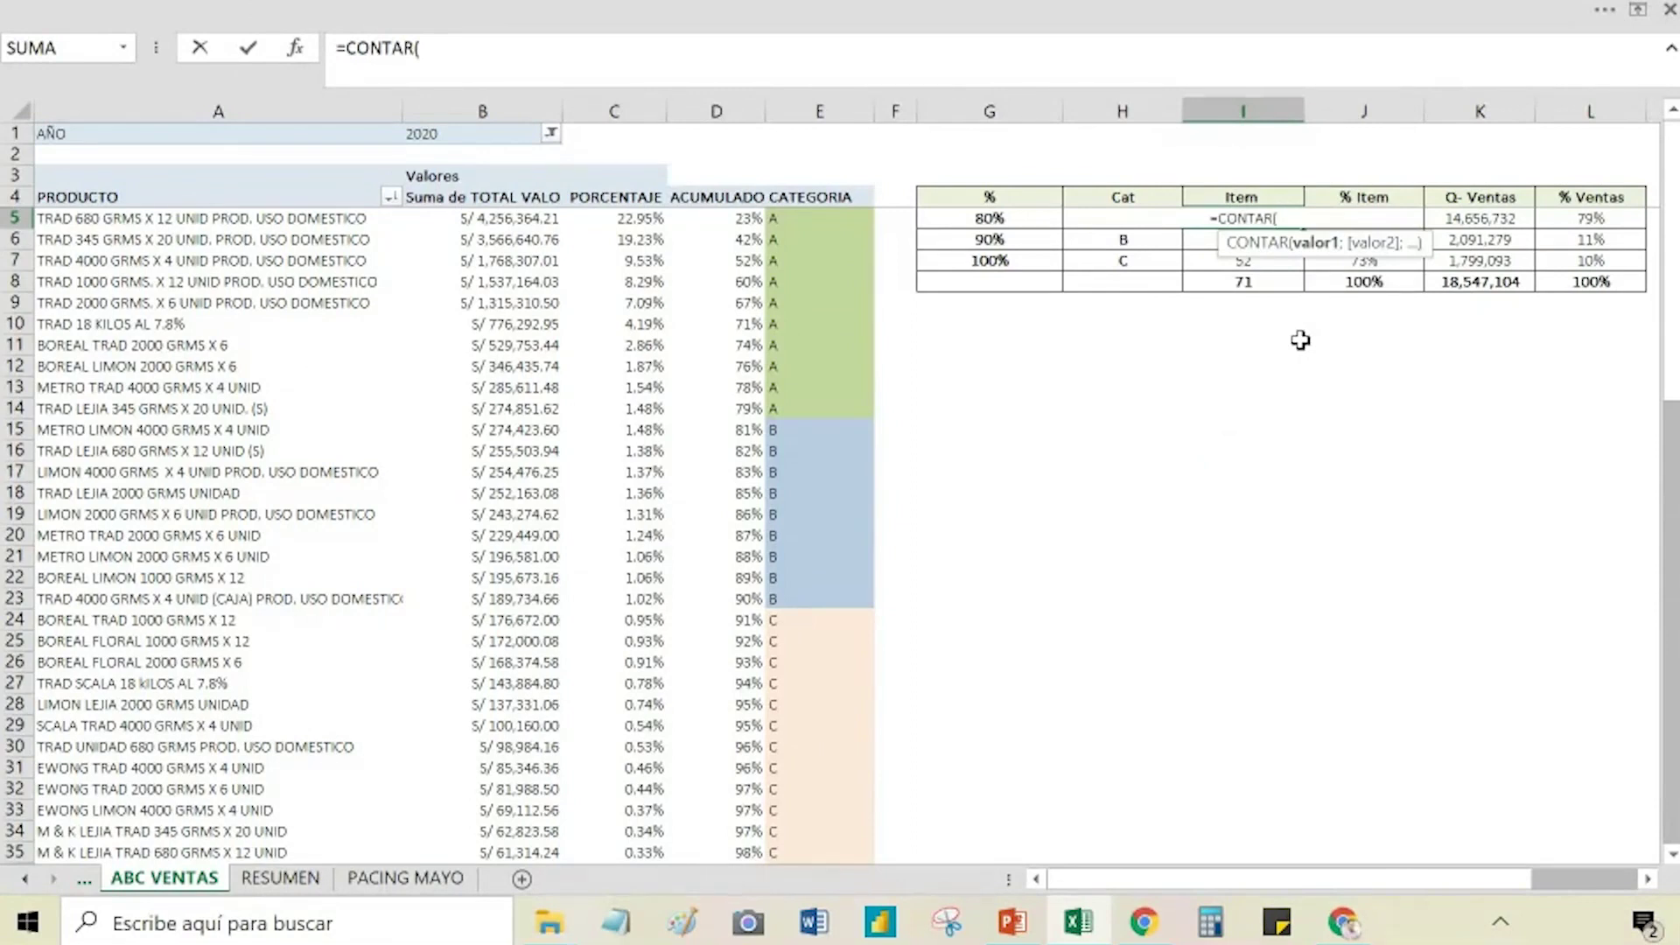
{"action": "left_click_drag", "start_coordinate": [781, 226], "coordinate": [817, 409]}
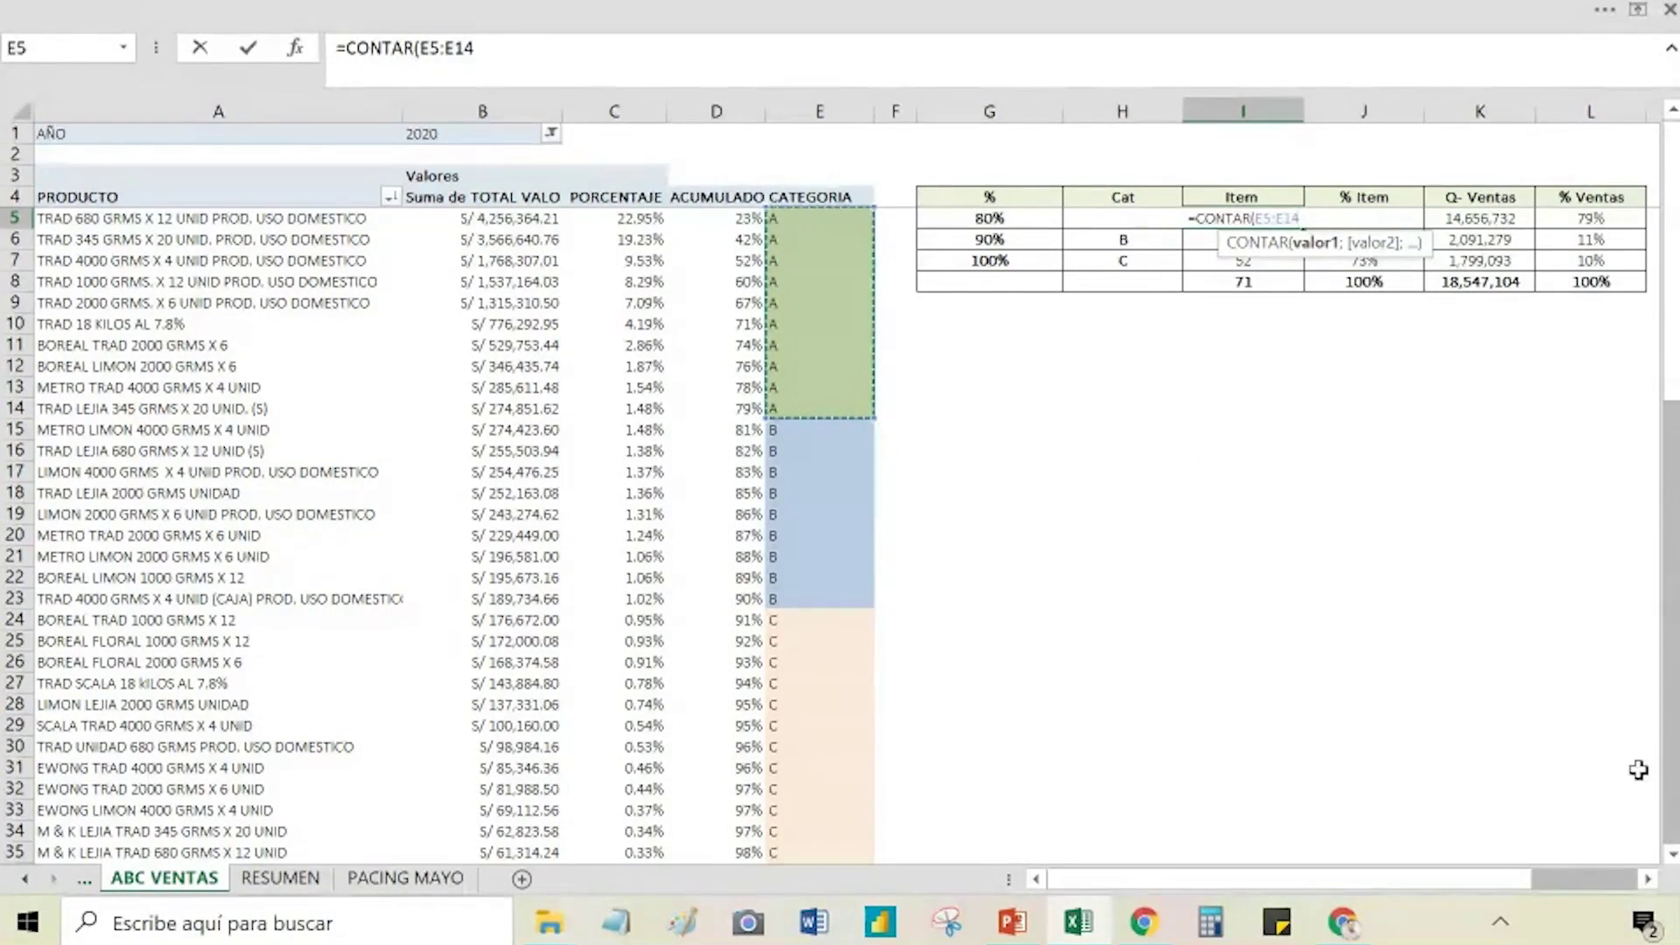
{"action": "key", "text": "Return"}
{"action": "key", "text": "Up"}
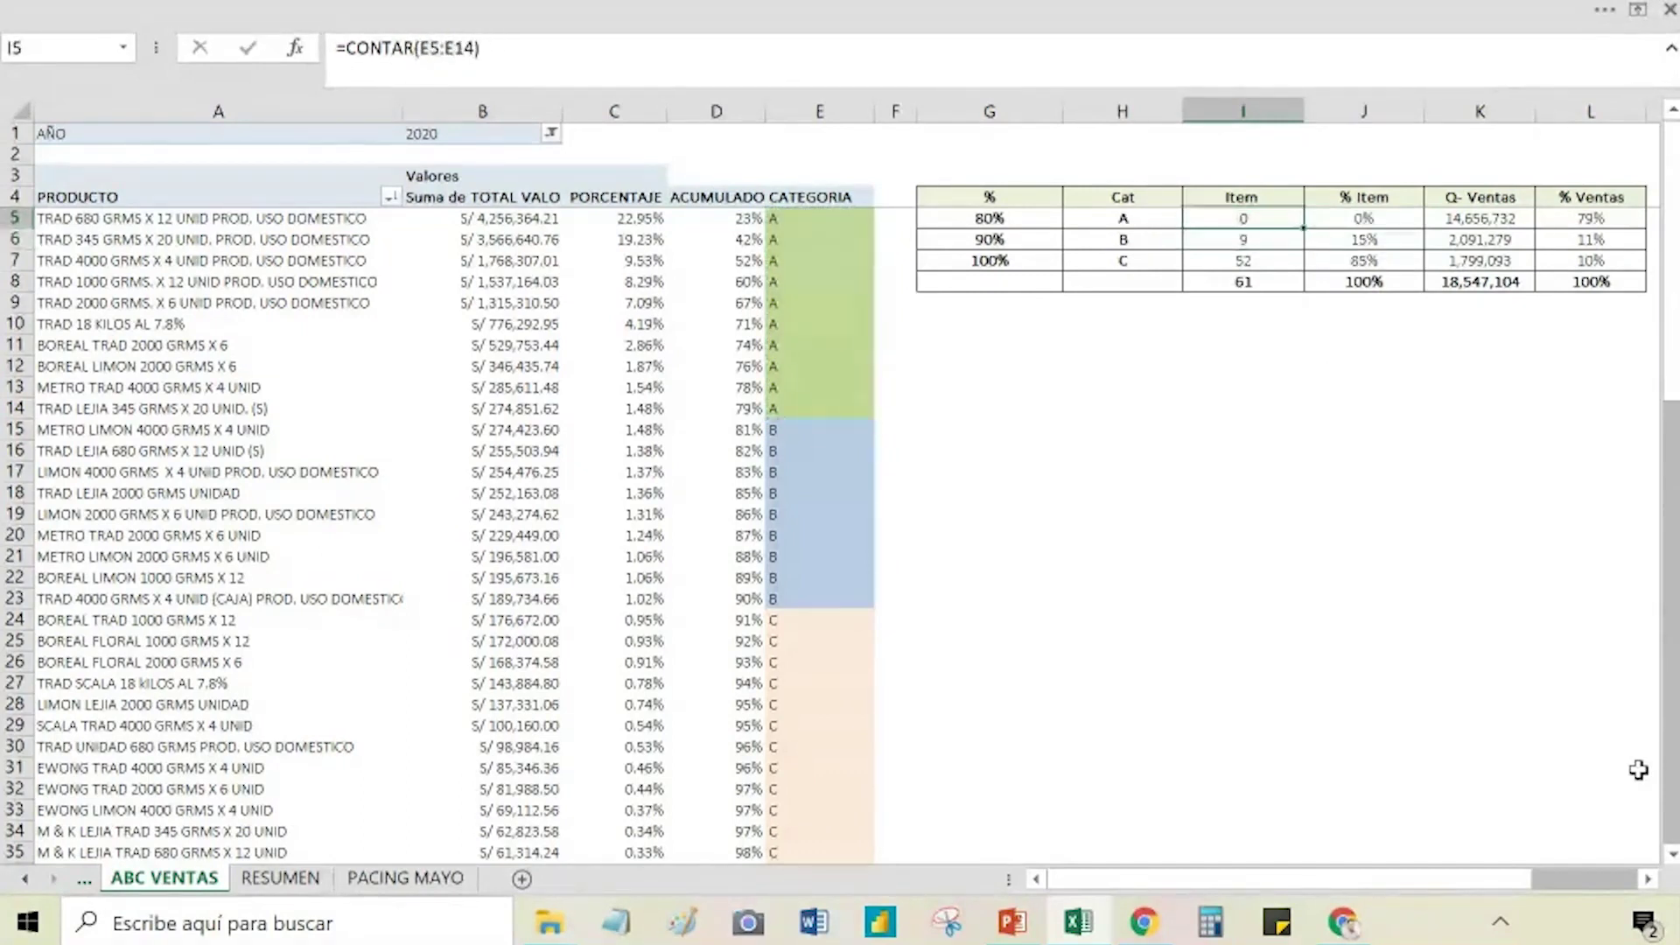
Step: Correct the category A Item formula in I5 to =CONTARA(E5:E14) and recheck the cell
{"action": "type", "text": "A"}
{"action": "key", "text": "ctrl+Return"}
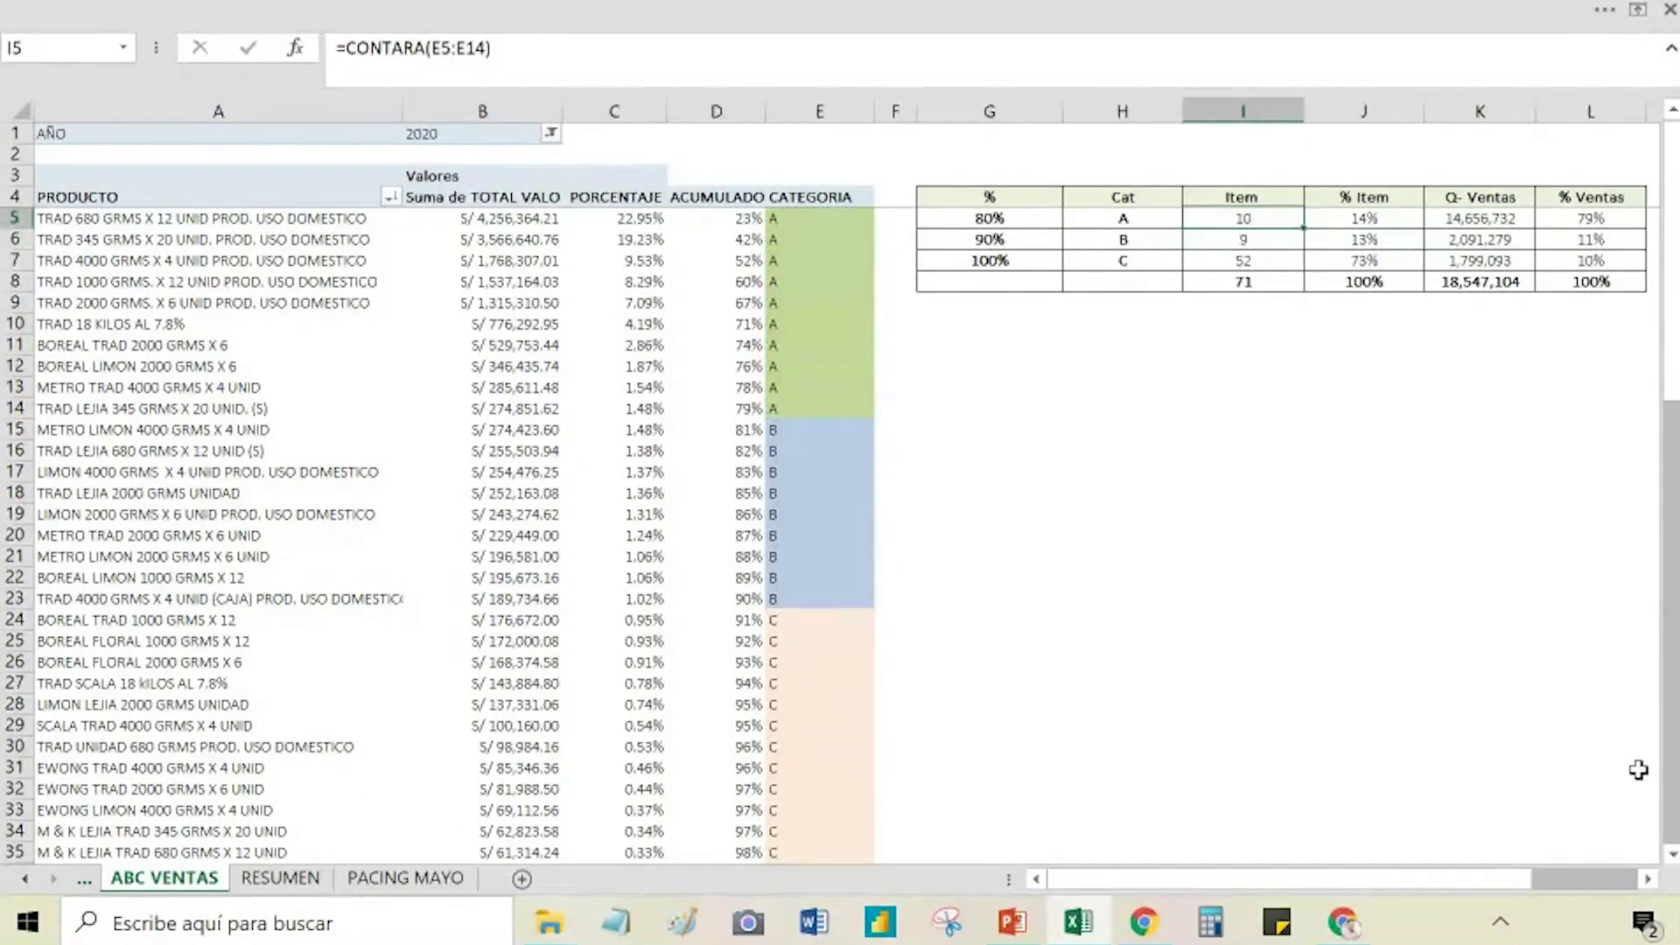
{"action": "left_click", "coordinate": [1171, 322]}
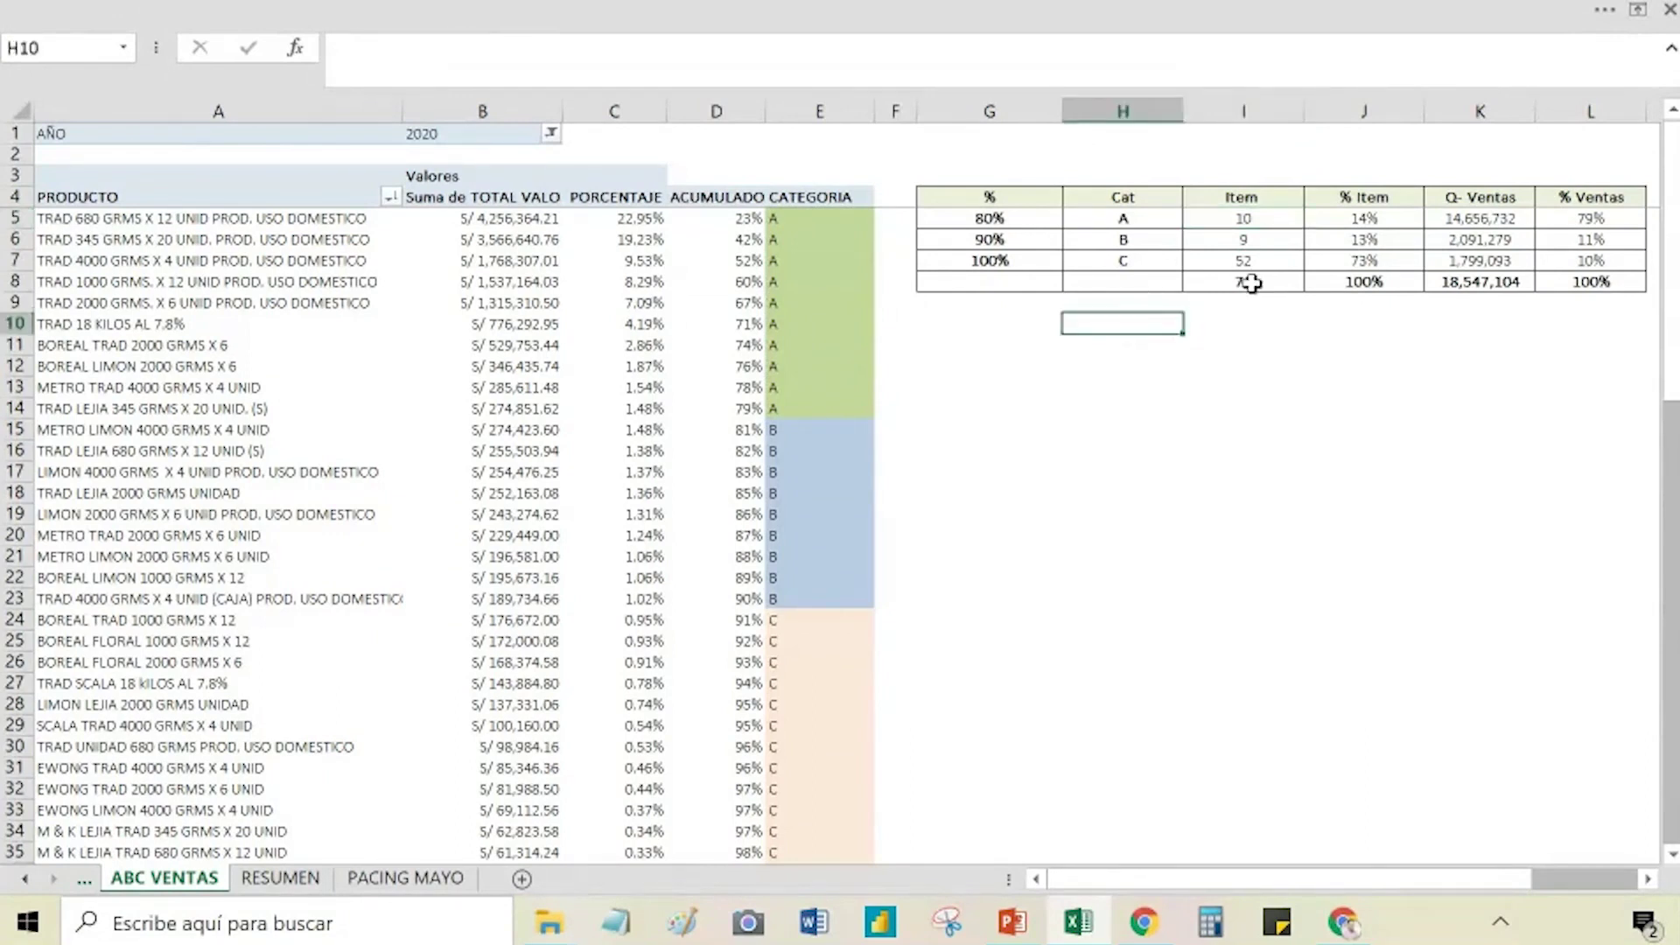
{"action": "left_click", "coordinate": [1245, 220]}
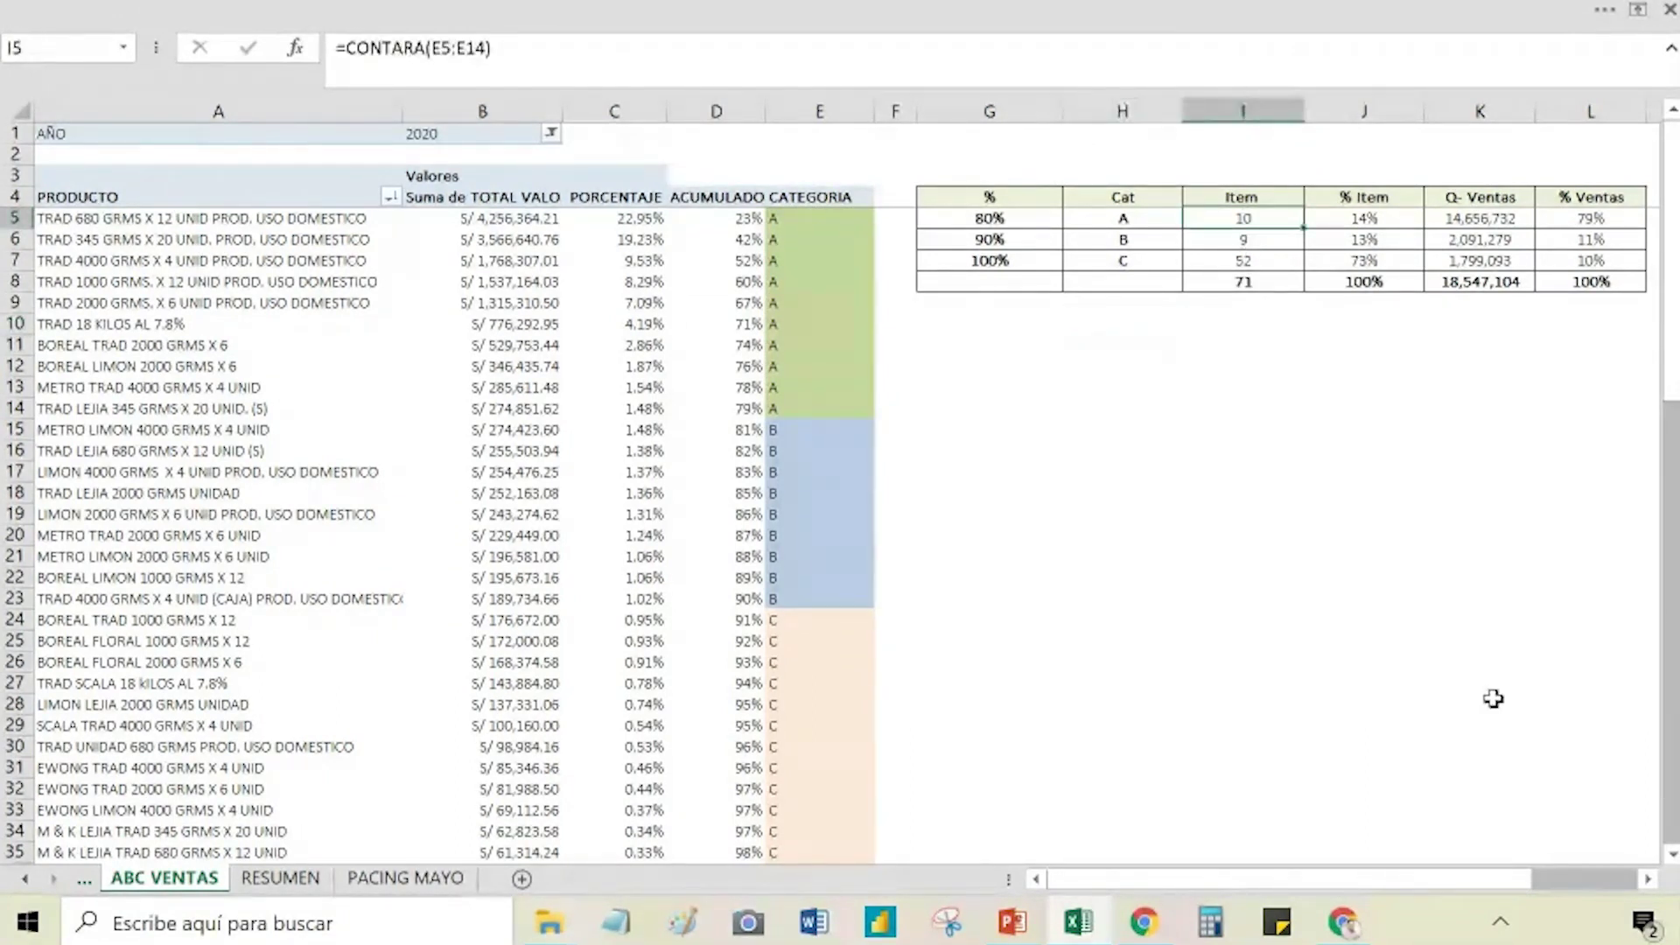
Step: Inspect the CONTARA formulas in I6 and I7 and the category B and C ranges they count
{"action": "key", "text": "Down"}
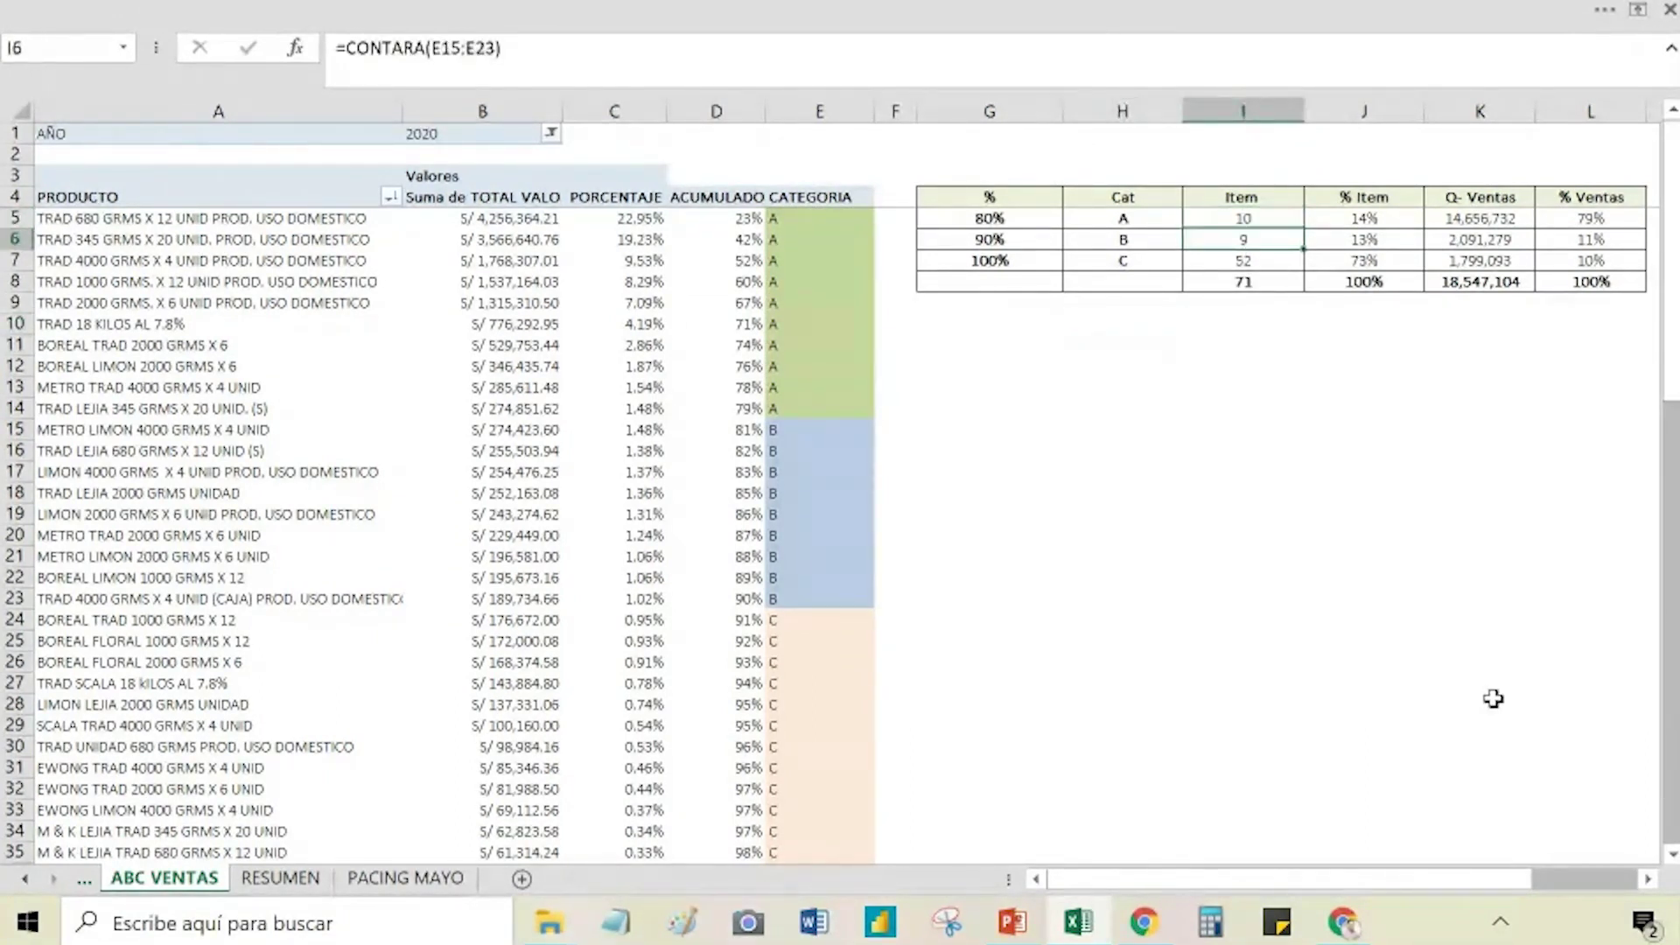
{"action": "double_click", "coordinate": [1223, 236]}
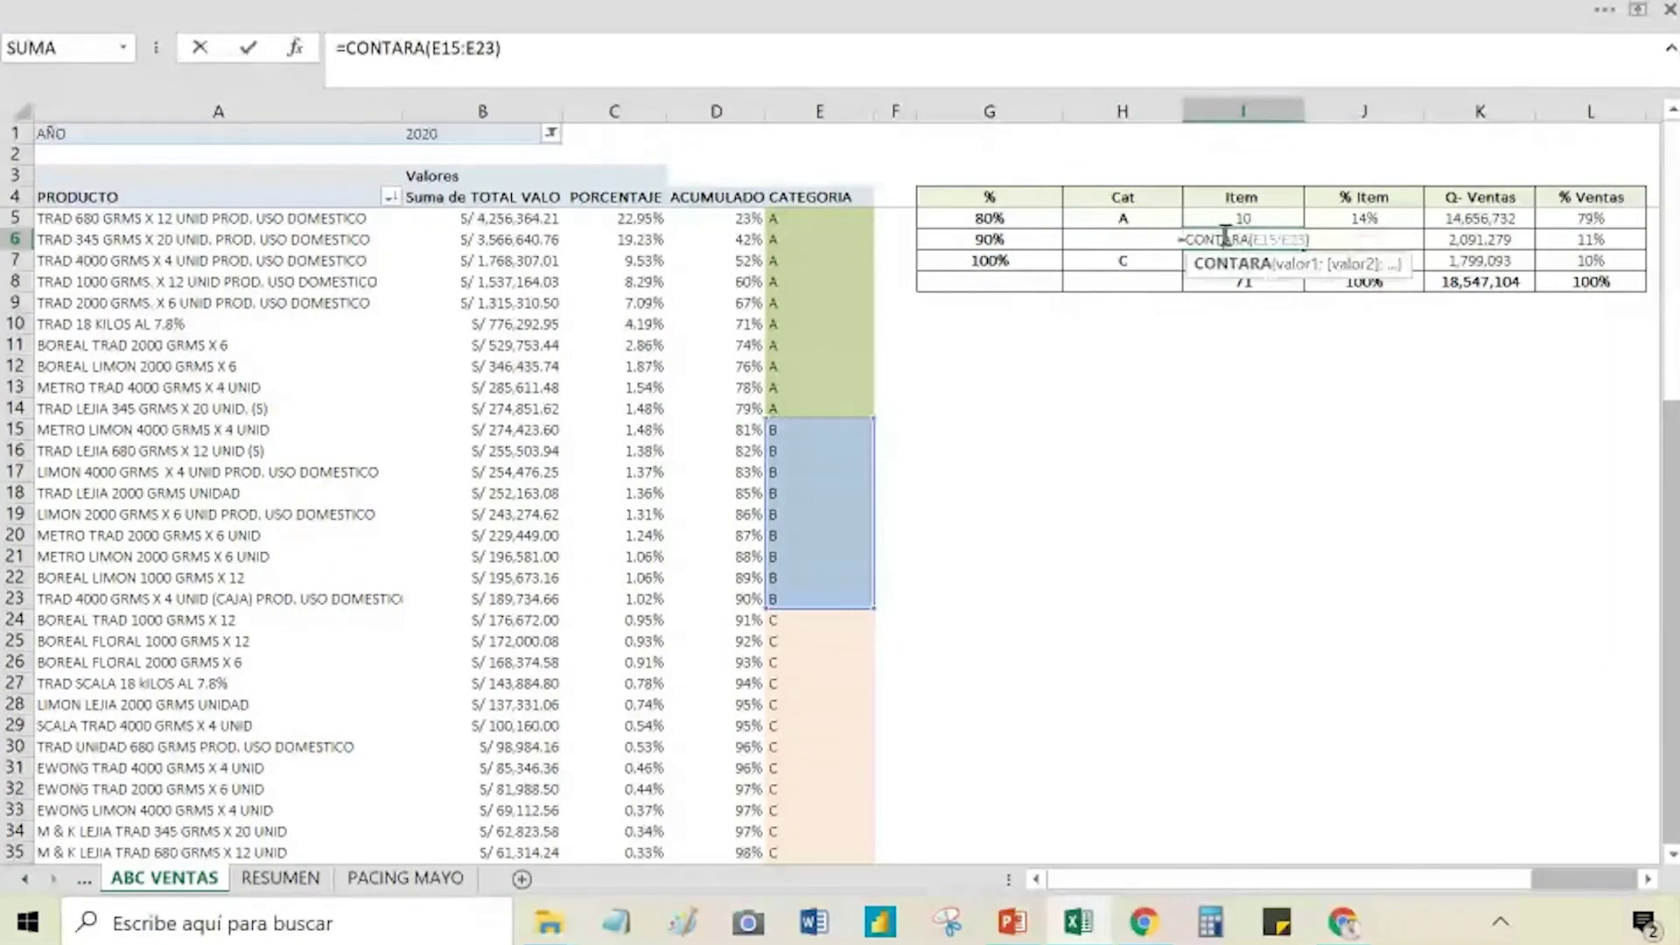
{"action": "left_click", "coordinate": [1163, 481]}
{"action": "double_click", "coordinate": [1229, 261]}
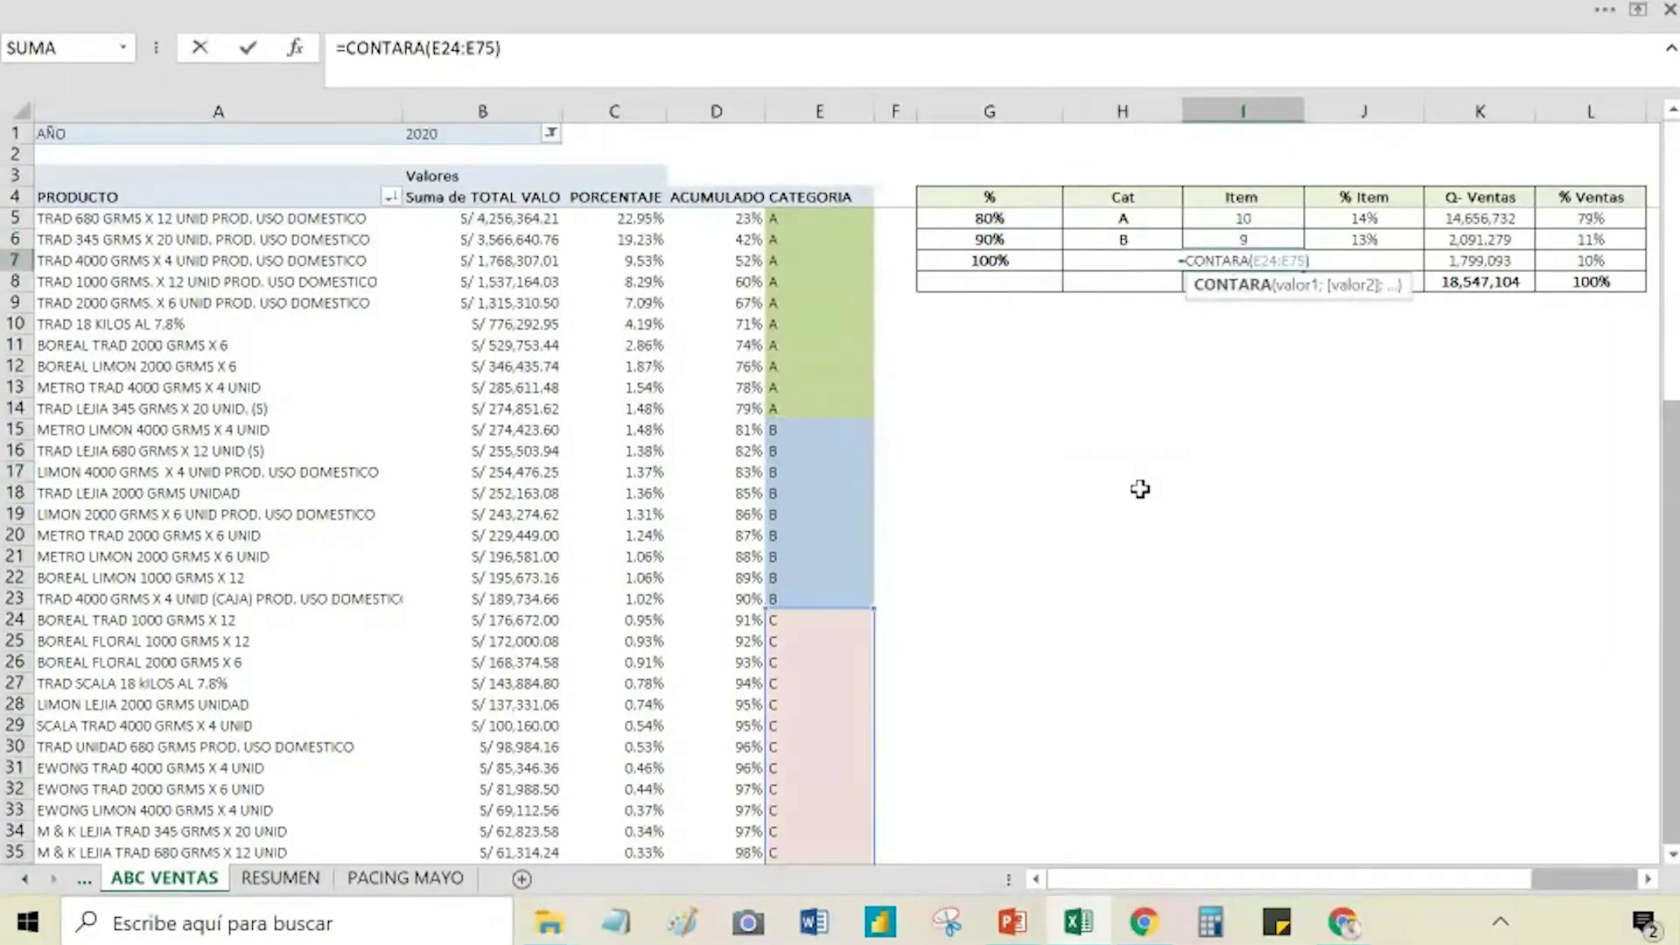
{"action": "scroll", "coordinate": [932, 688], "scroll_direction": "down", "scroll_amount": 7}
{"action": "scroll", "coordinate": [884, 705], "scroll_direction": "down", "scroll_amount": 7}
{"action": "scroll", "coordinate": [885, 705], "scroll_direction": "up", "scroll_amount": 14}
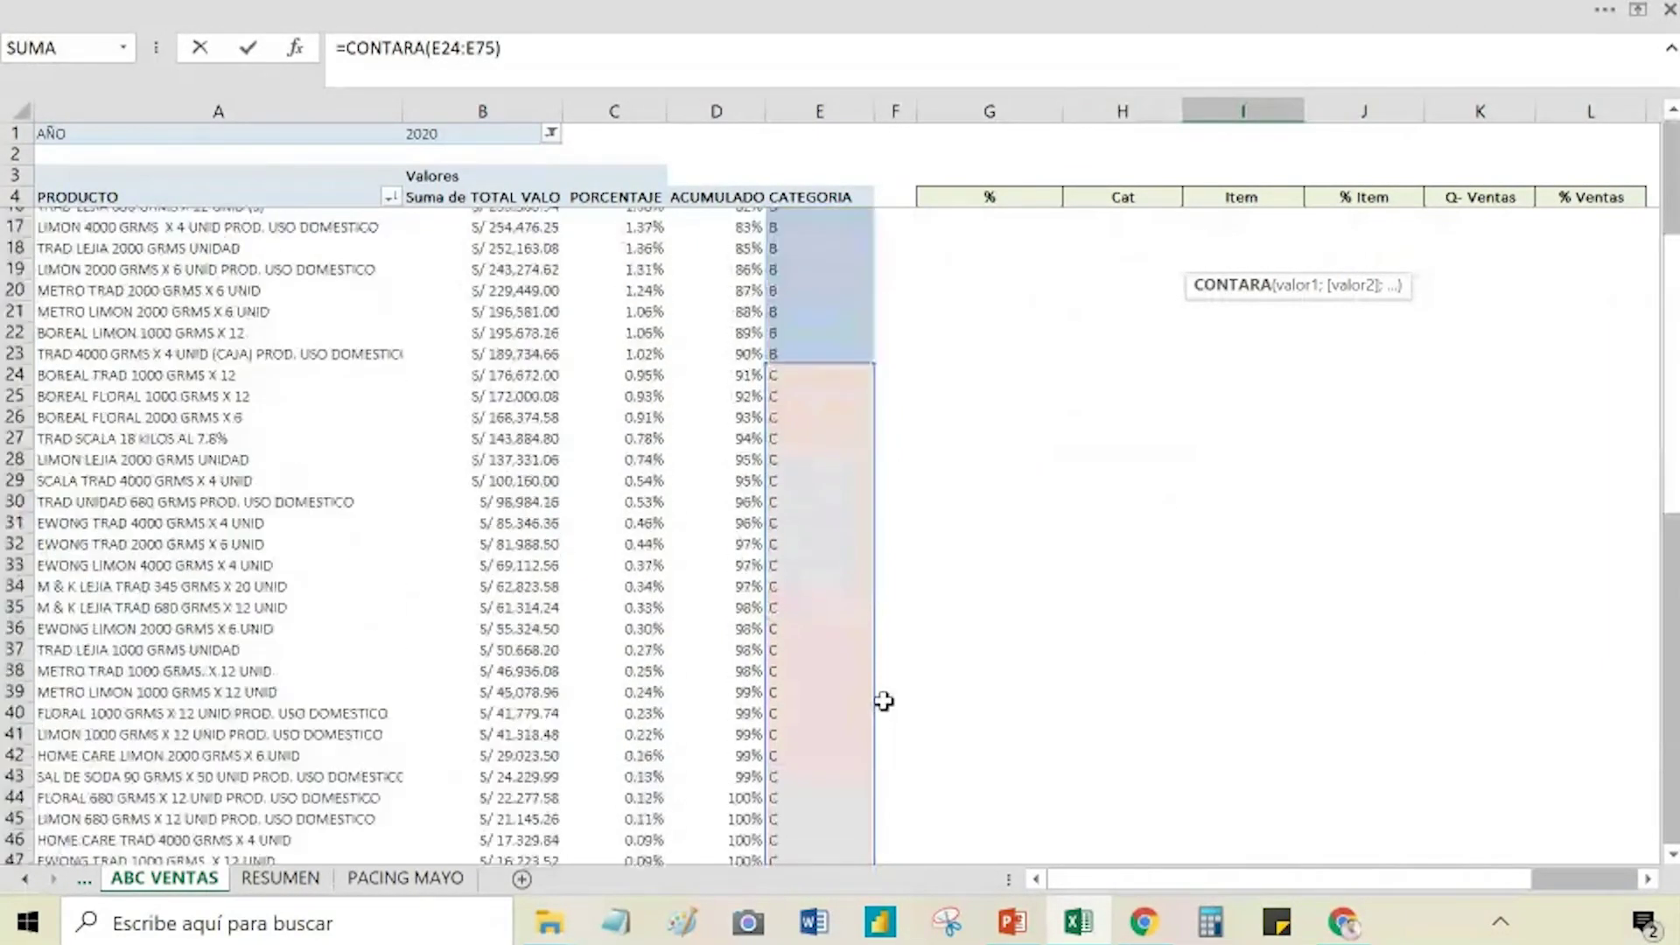
{"action": "left_click", "coordinate": [1267, 678]}
{"action": "left_click", "coordinate": [1237, 260]}
{"action": "left_click", "coordinate": [1199, 470]}
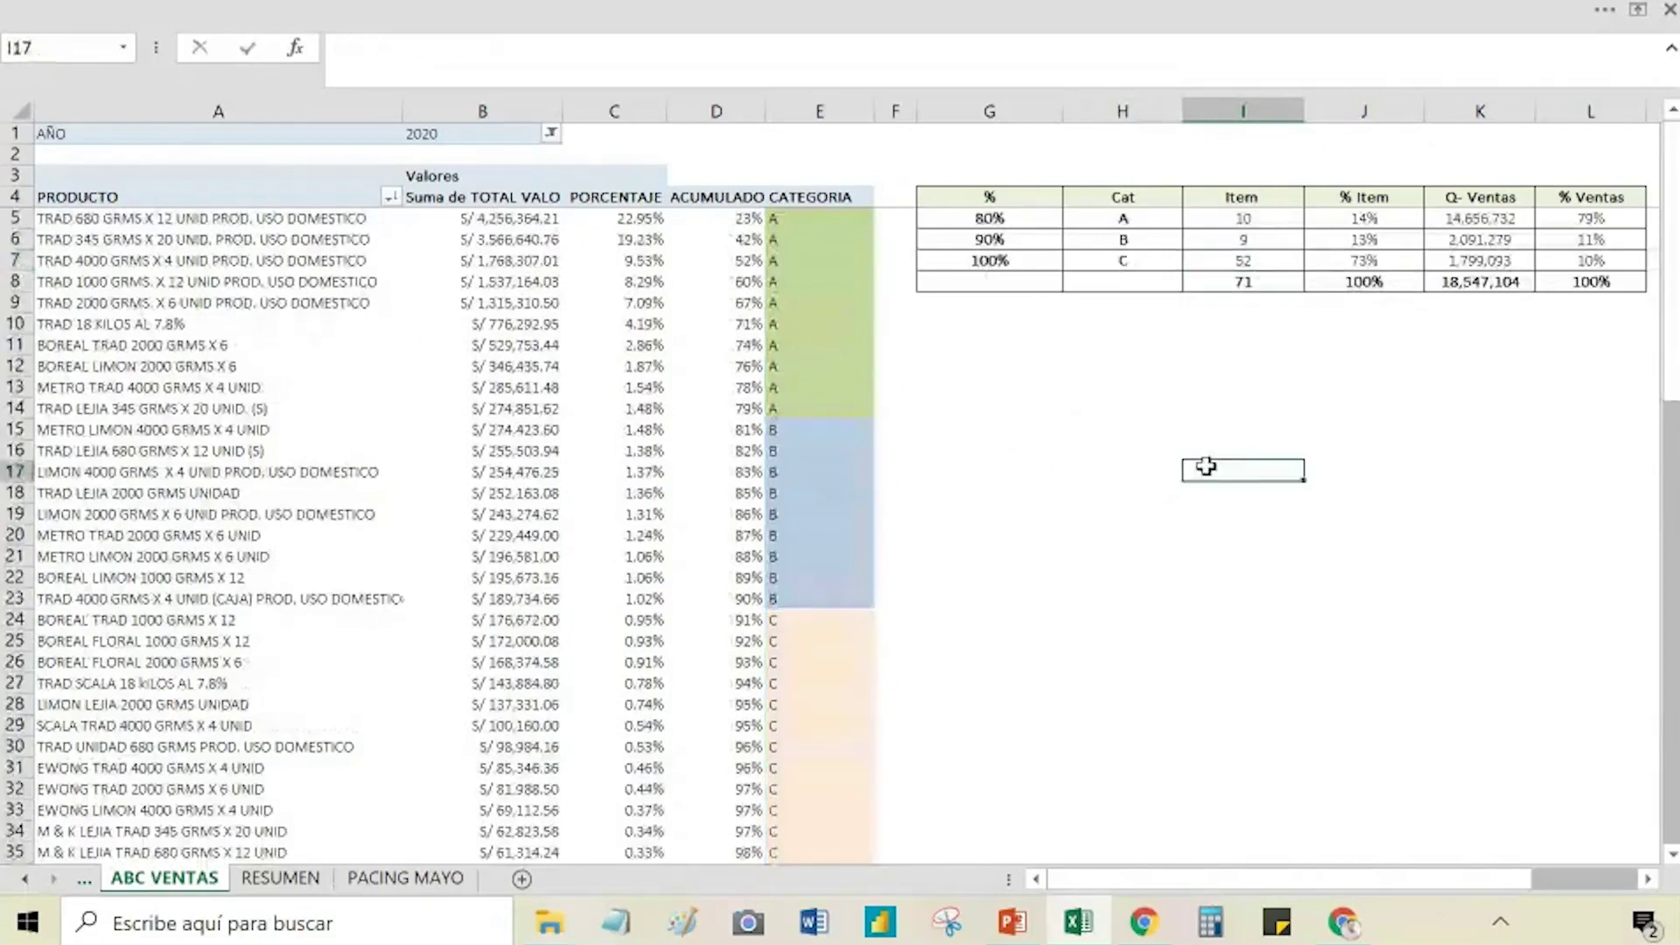
Step: Inspect the Item total formula in I8 and the category A % Item formula in J5 without changing them
{"action": "double_click", "coordinate": [1240, 284]}
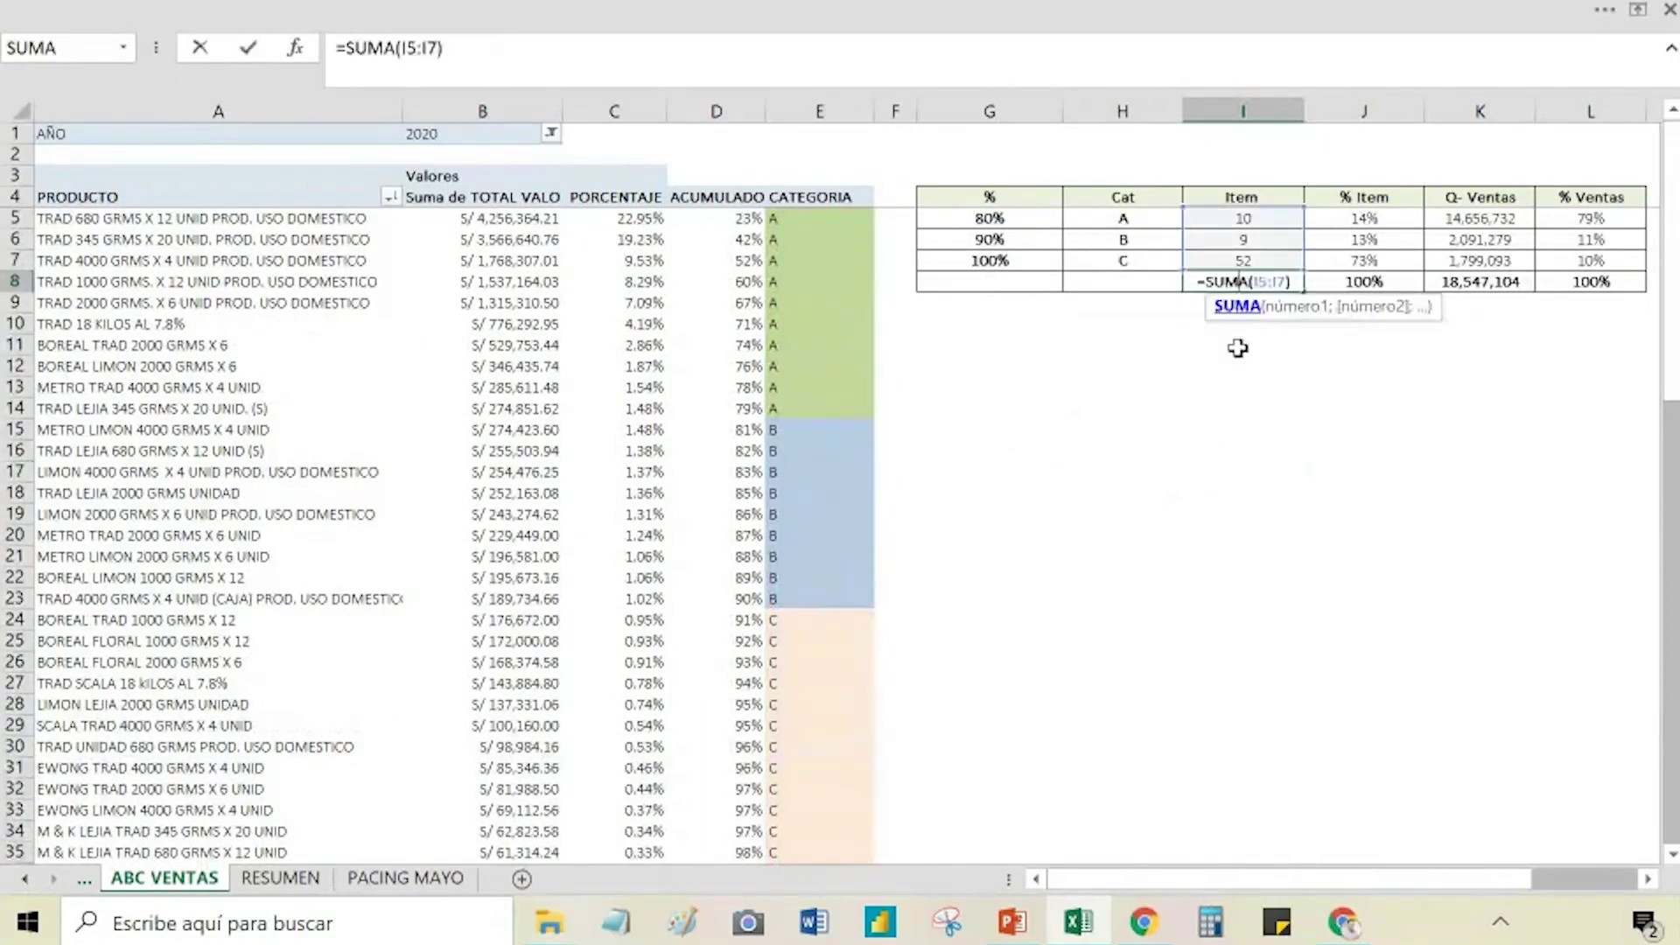
{"action": "key", "text": "Escape"}
{"action": "left_click", "coordinate": [1217, 406]}
{"action": "double_click", "coordinate": [1321, 219]}
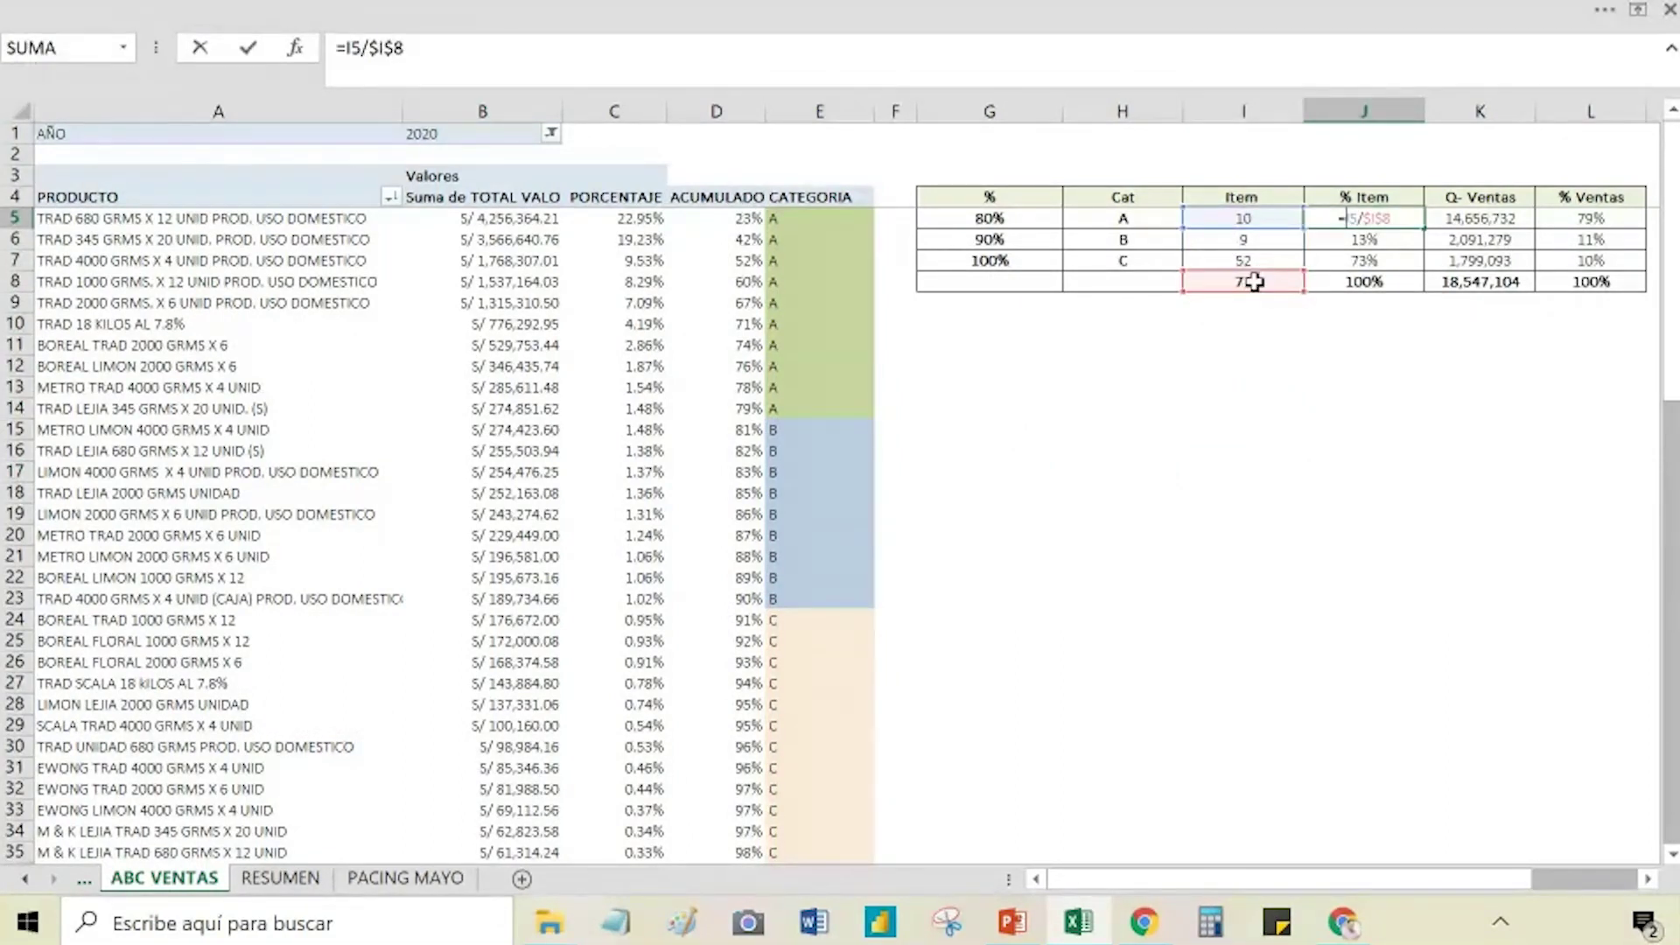
{"action": "left_click", "coordinate": [1314, 404]}
{"action": "key", "text": "Escape"}
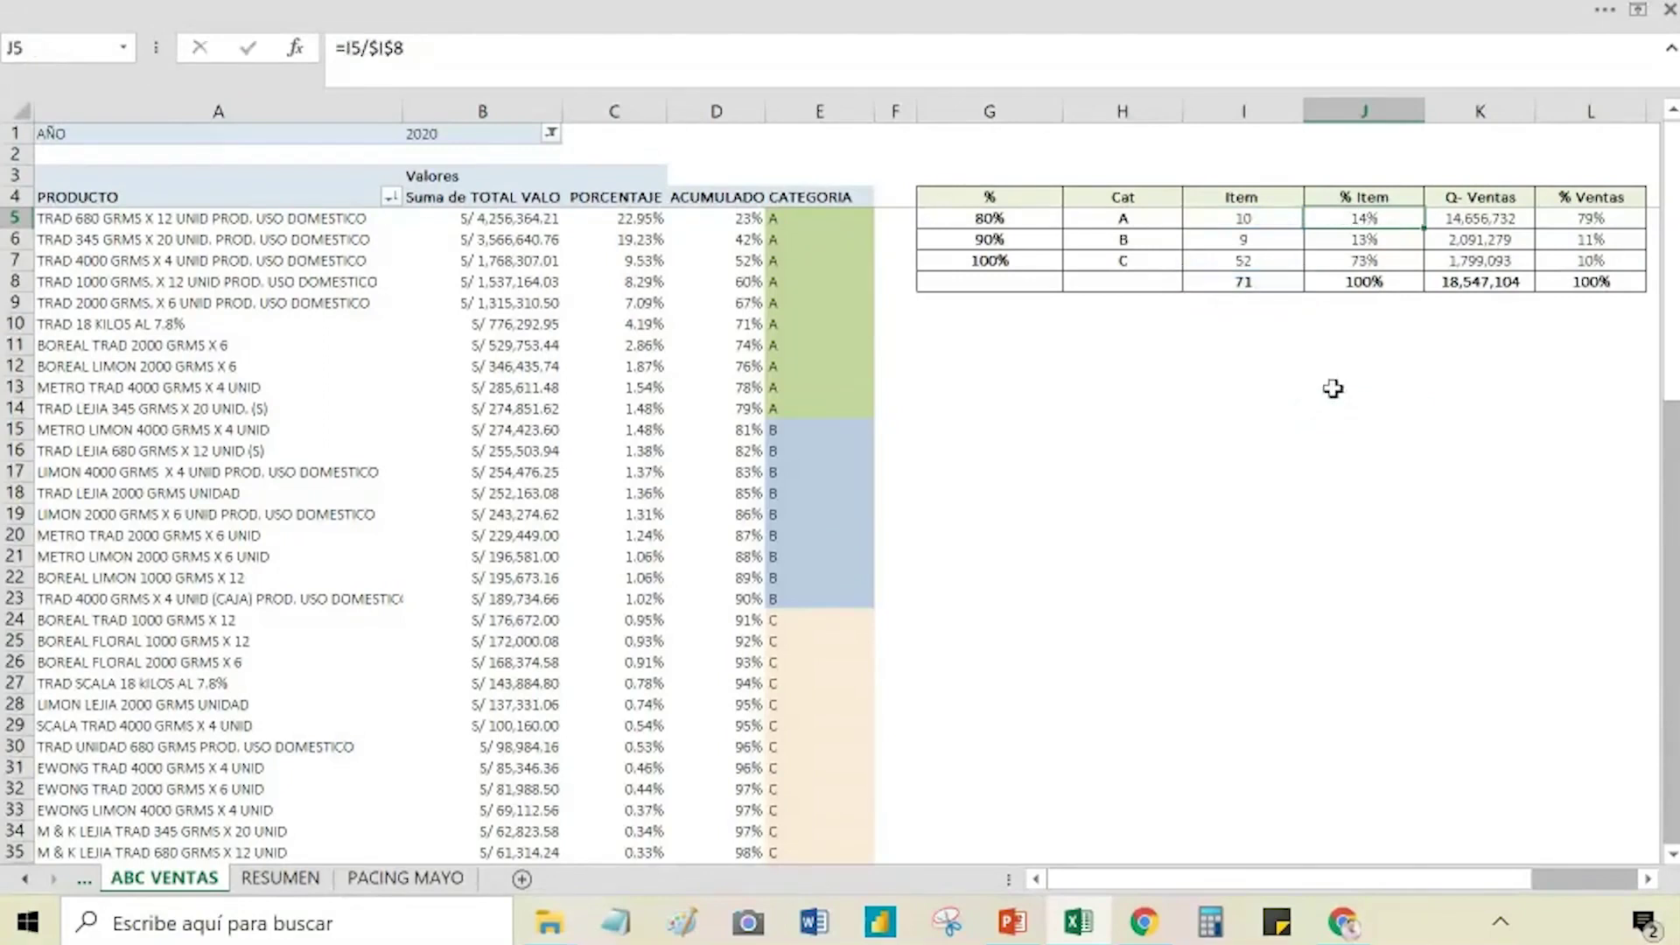
Step: Review the % Item values of categories A, B and C in J5 to J7
{"action": "key", "text": "Down"}
{"action": "key", "text": "Down"}
{"action": "key", "text": "Down"}
{"action": "key", "text": "Down"}
{"action": "key", "text": "Down"}
{"action": "key", "text": "Down"}
{"action": "key", "text": "Down"}
{"action": "key", "text": "Down"}
{"action": "key", "text": "Down"}
{"action": "left_click", "coordinate": [1392, 226]}
{"action": "left_click", "coordinate": [1379, 241]}
{"action": "left_click", "coordinate": [1342, 411]}
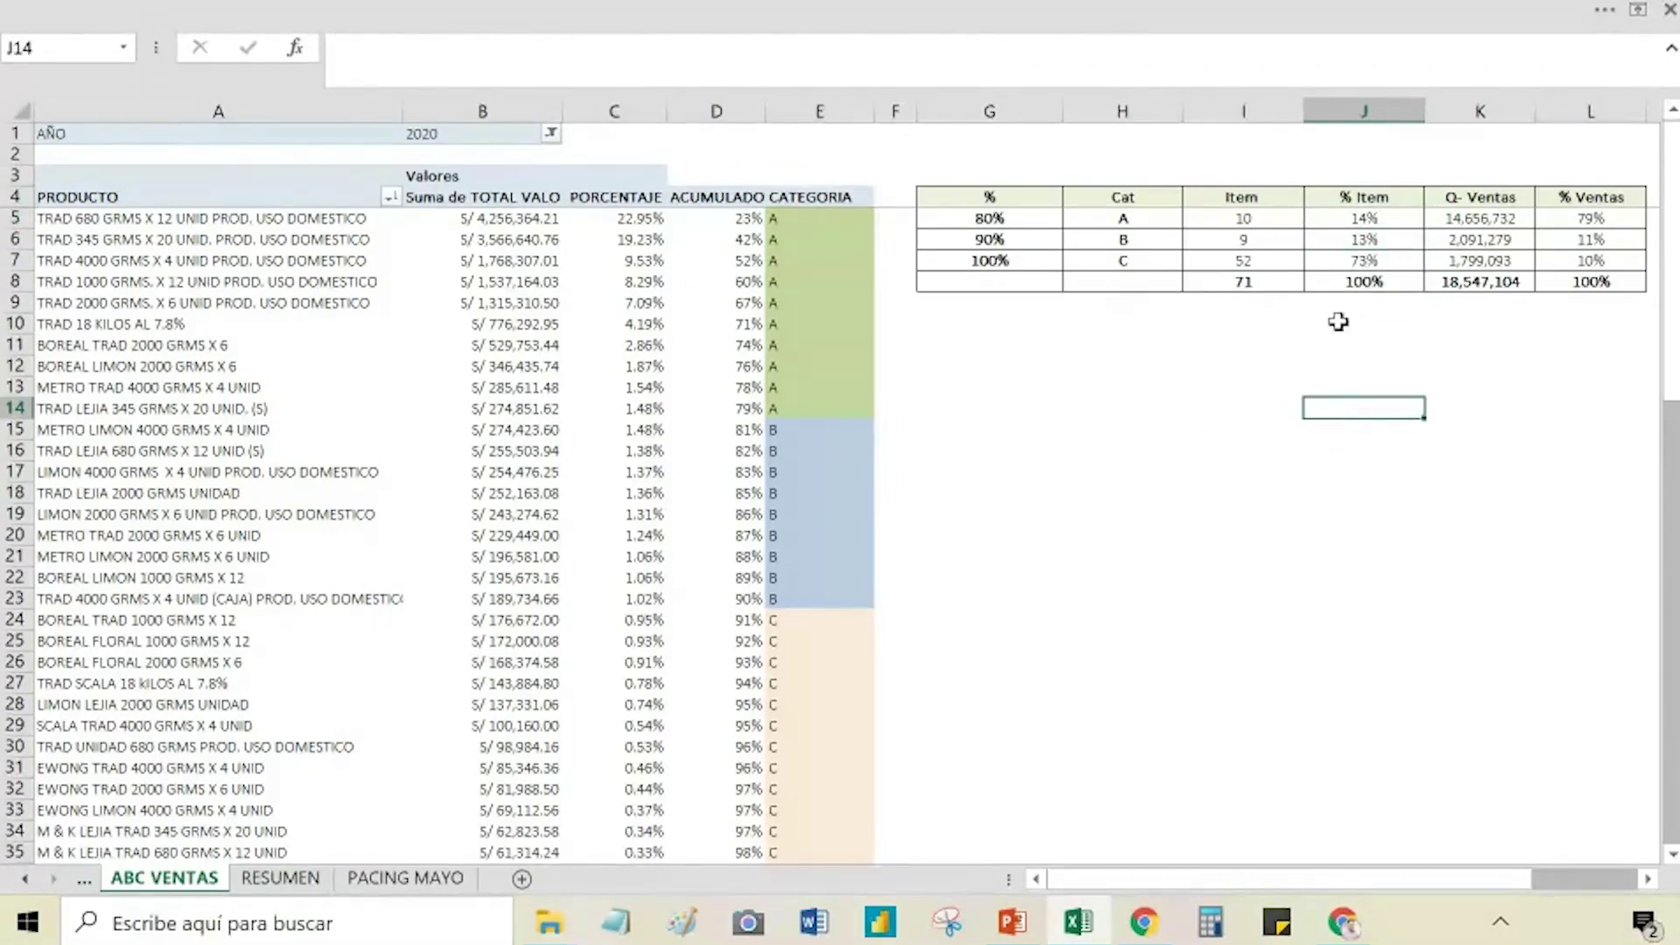
{"action": "left_click", "coordinate": [1380, 262]}
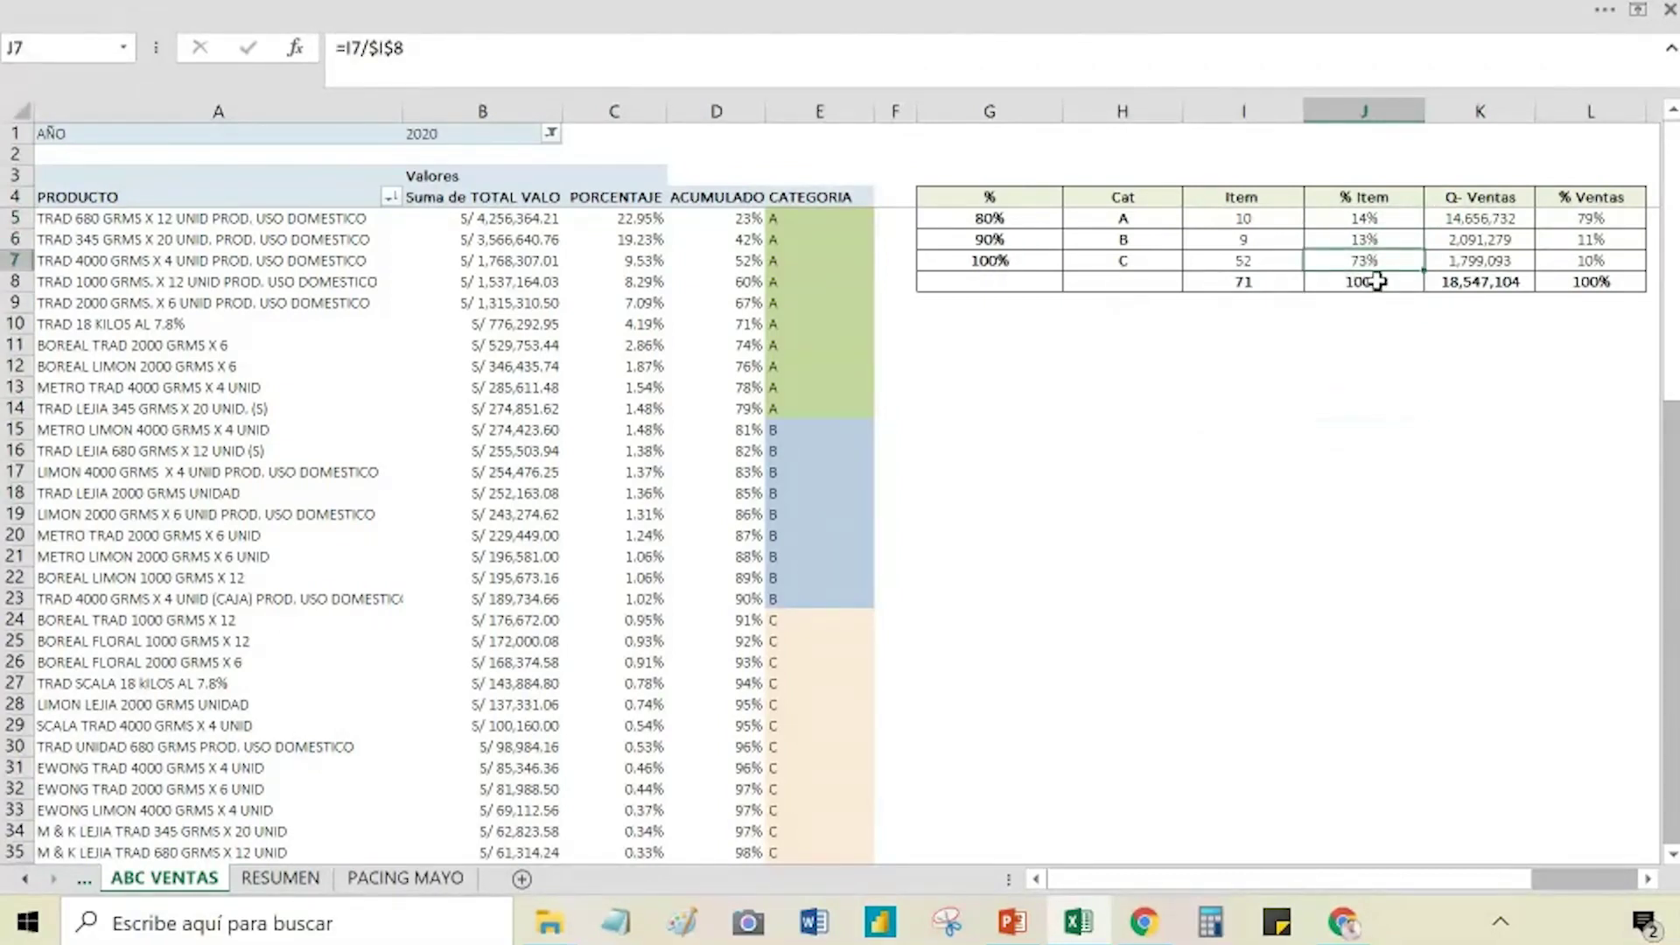
Step: Enter an AutoSum total for the % Item column in J8
{"action": "left_click", "coordinate": [1376, 284]}
{"action": "key", "text": "alt+equal"}
{"action": "key", "text": "ctrl+Return"}
{"action": "left_click", "coordinate": [1349, 411]}
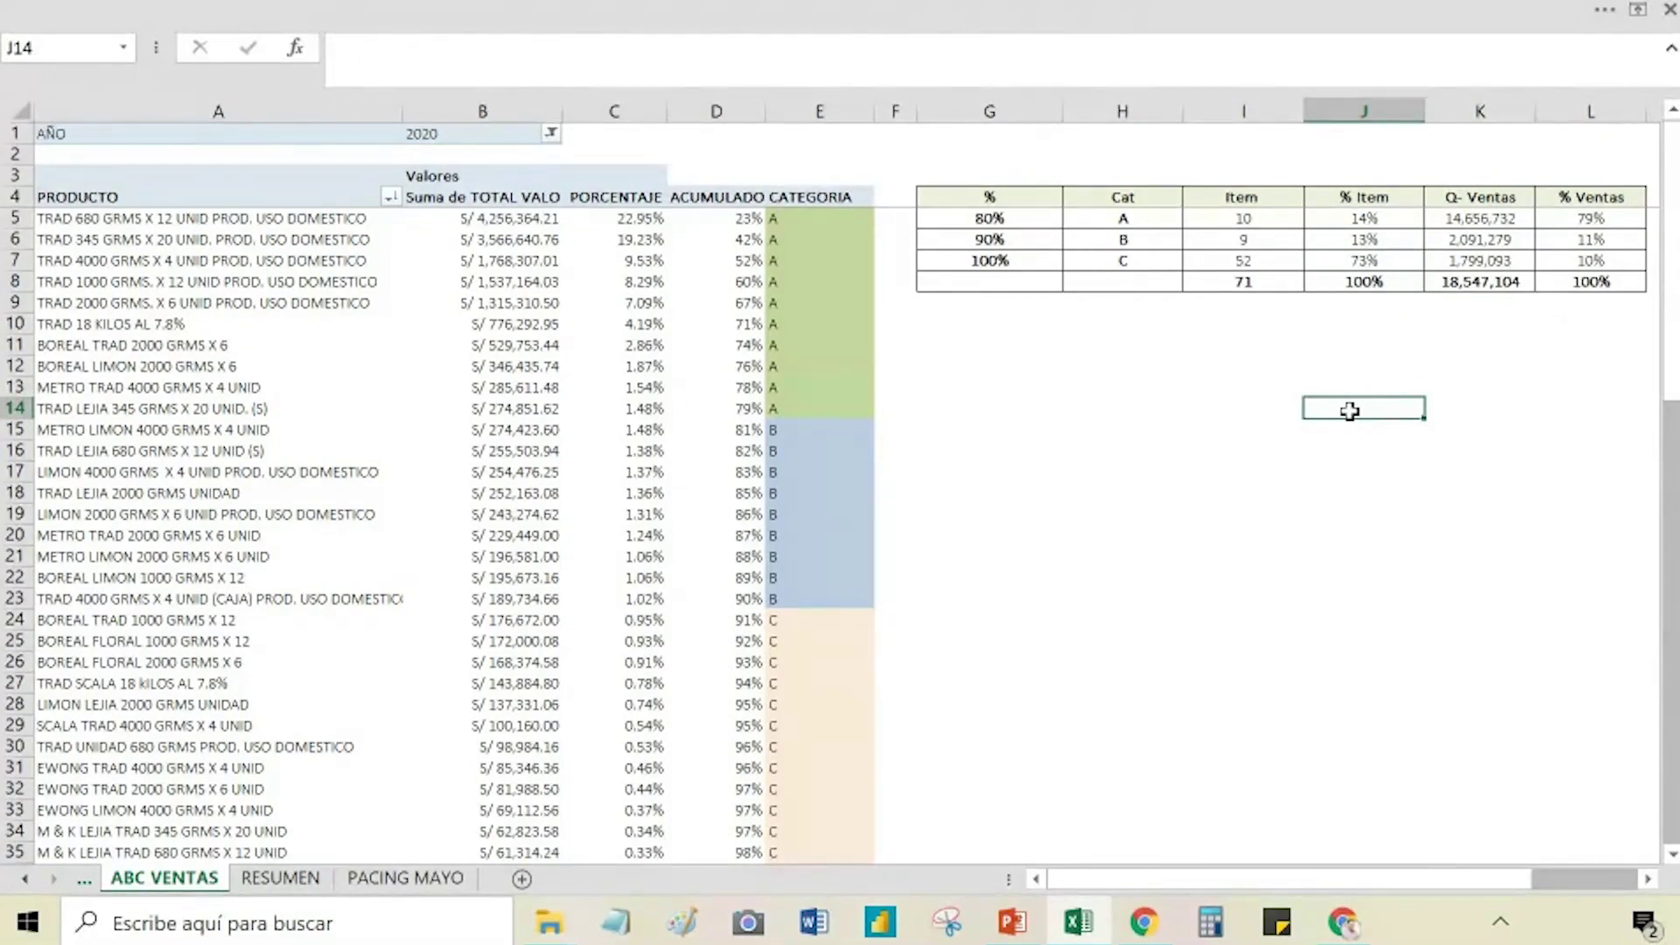
Step: Inspect the Q- Ventas sum formula in K5 and relate it to category A and its percentage threshold
{"action": "double_click", "coordinate": [1463, 224]}
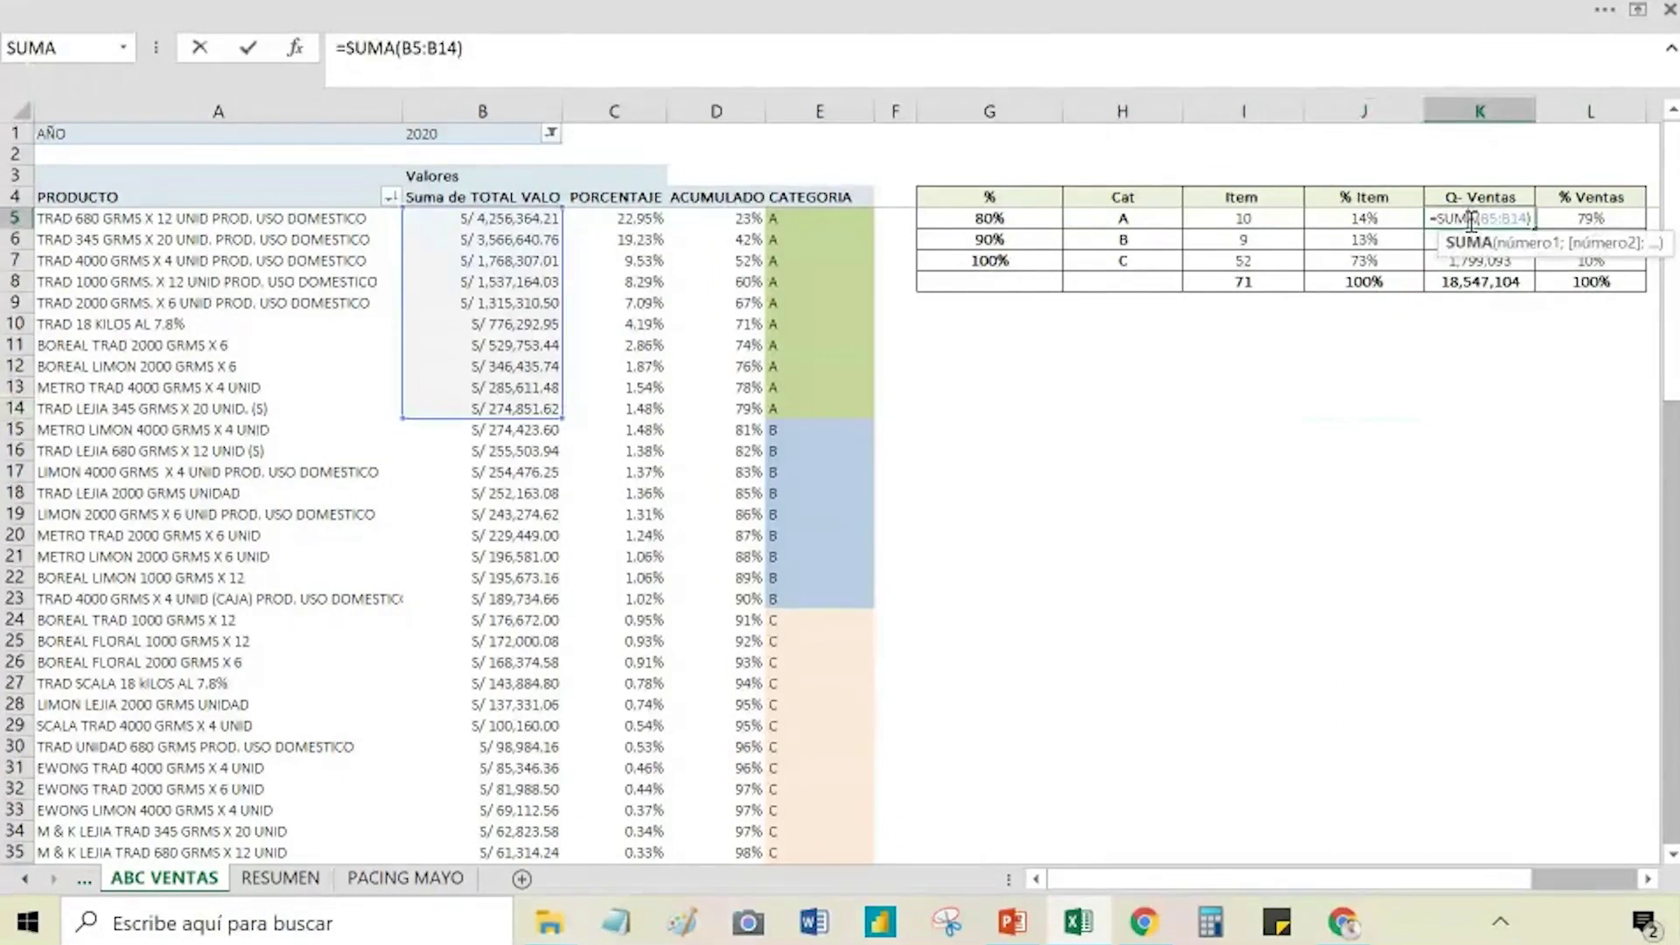
{"action": "key", "text": "Escape"}
{"action": "left_click", "coordinate": [1447, 365]}
{"action": "left_click", "coordinate": [1449, 217]}
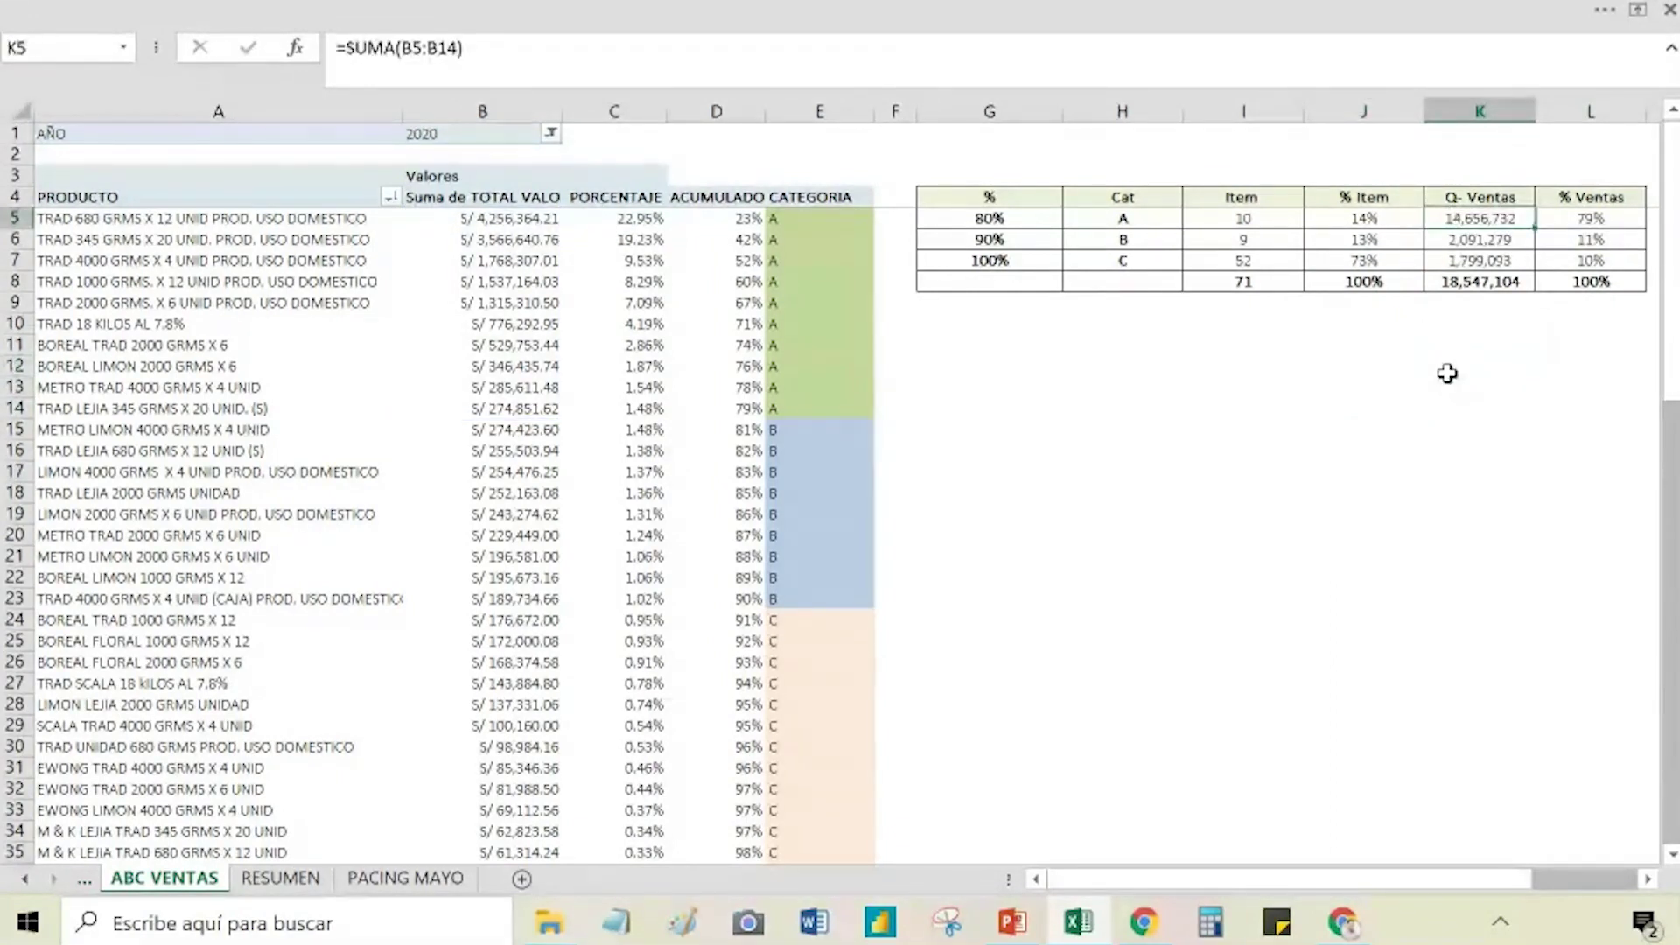
{"action": "left_click", "coordinate": [1132, 224]}
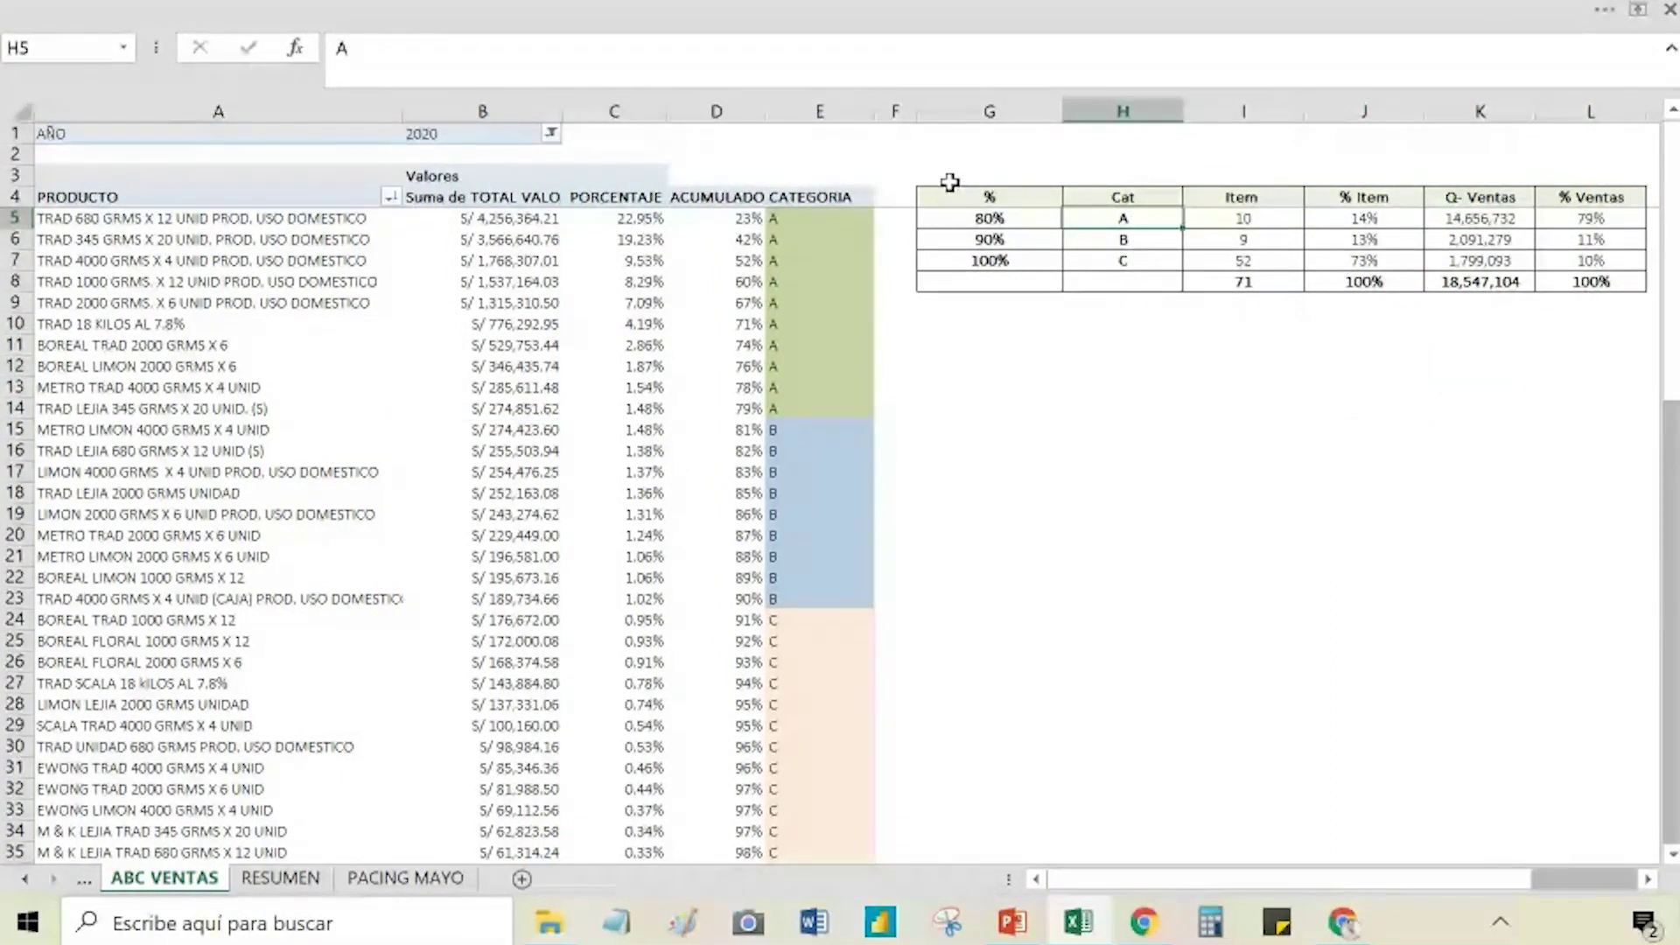
{"action": "left_click", "coordinate": [973, 226]}
{"action": "left_click", "coordinate": [1480, 224]}
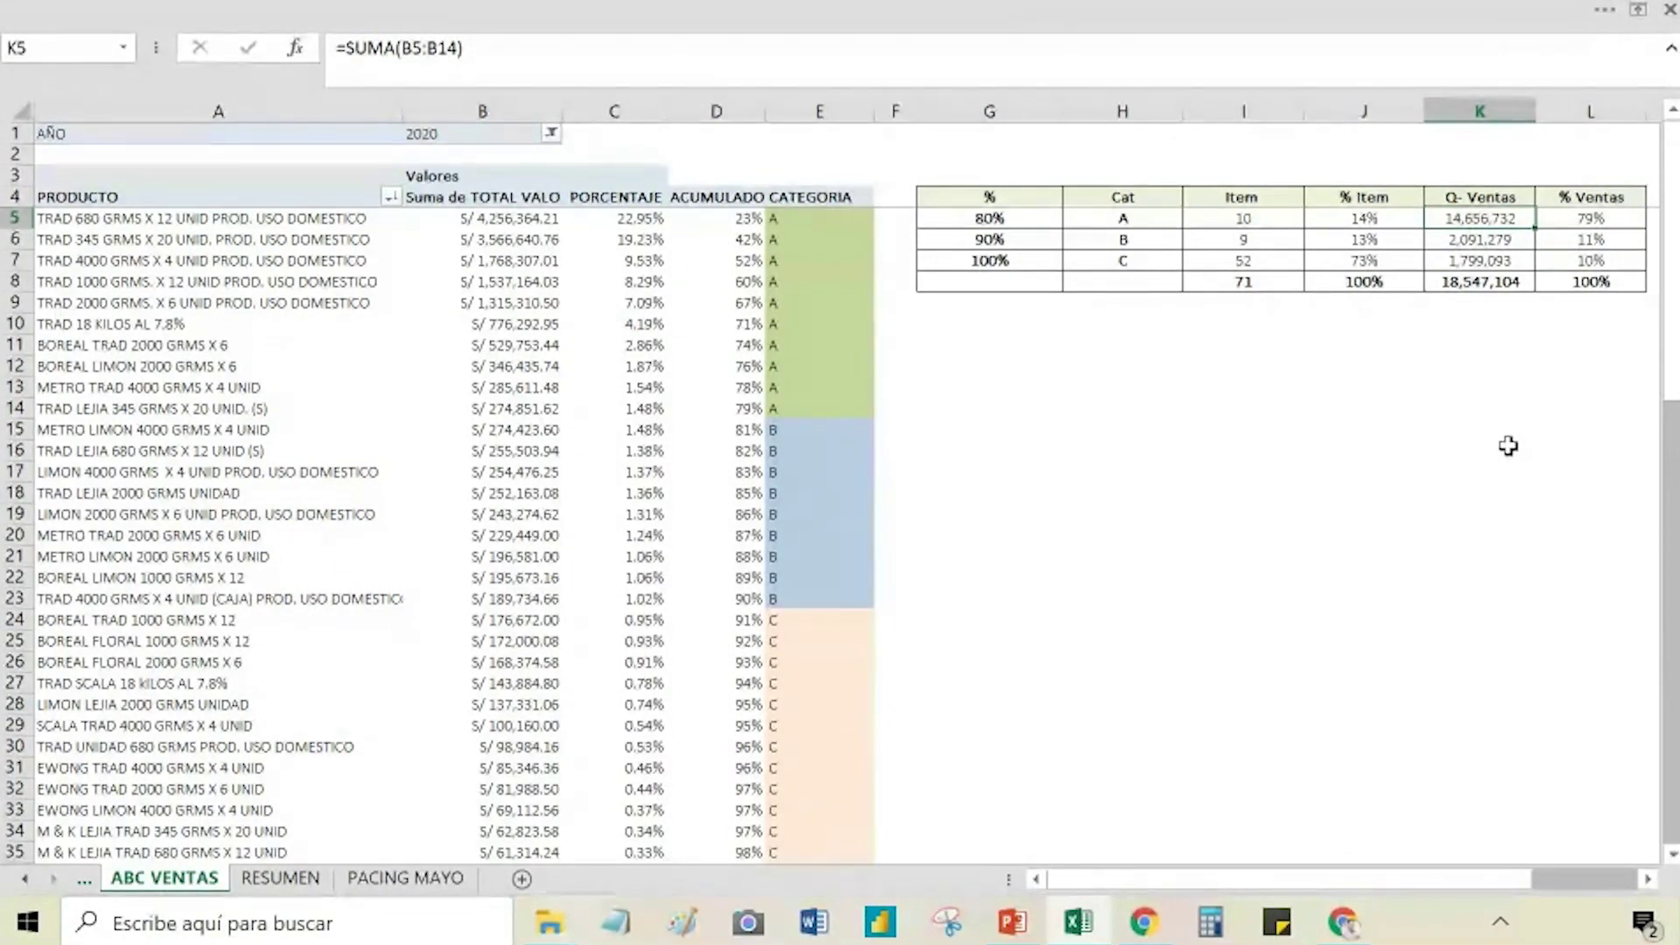
Step: Compare category A's Item count, % Item and % Ventas in row 5 with its threshold in G5
{"action": "key", "text": "Left"}
{"action": "key", "text": "Left"}
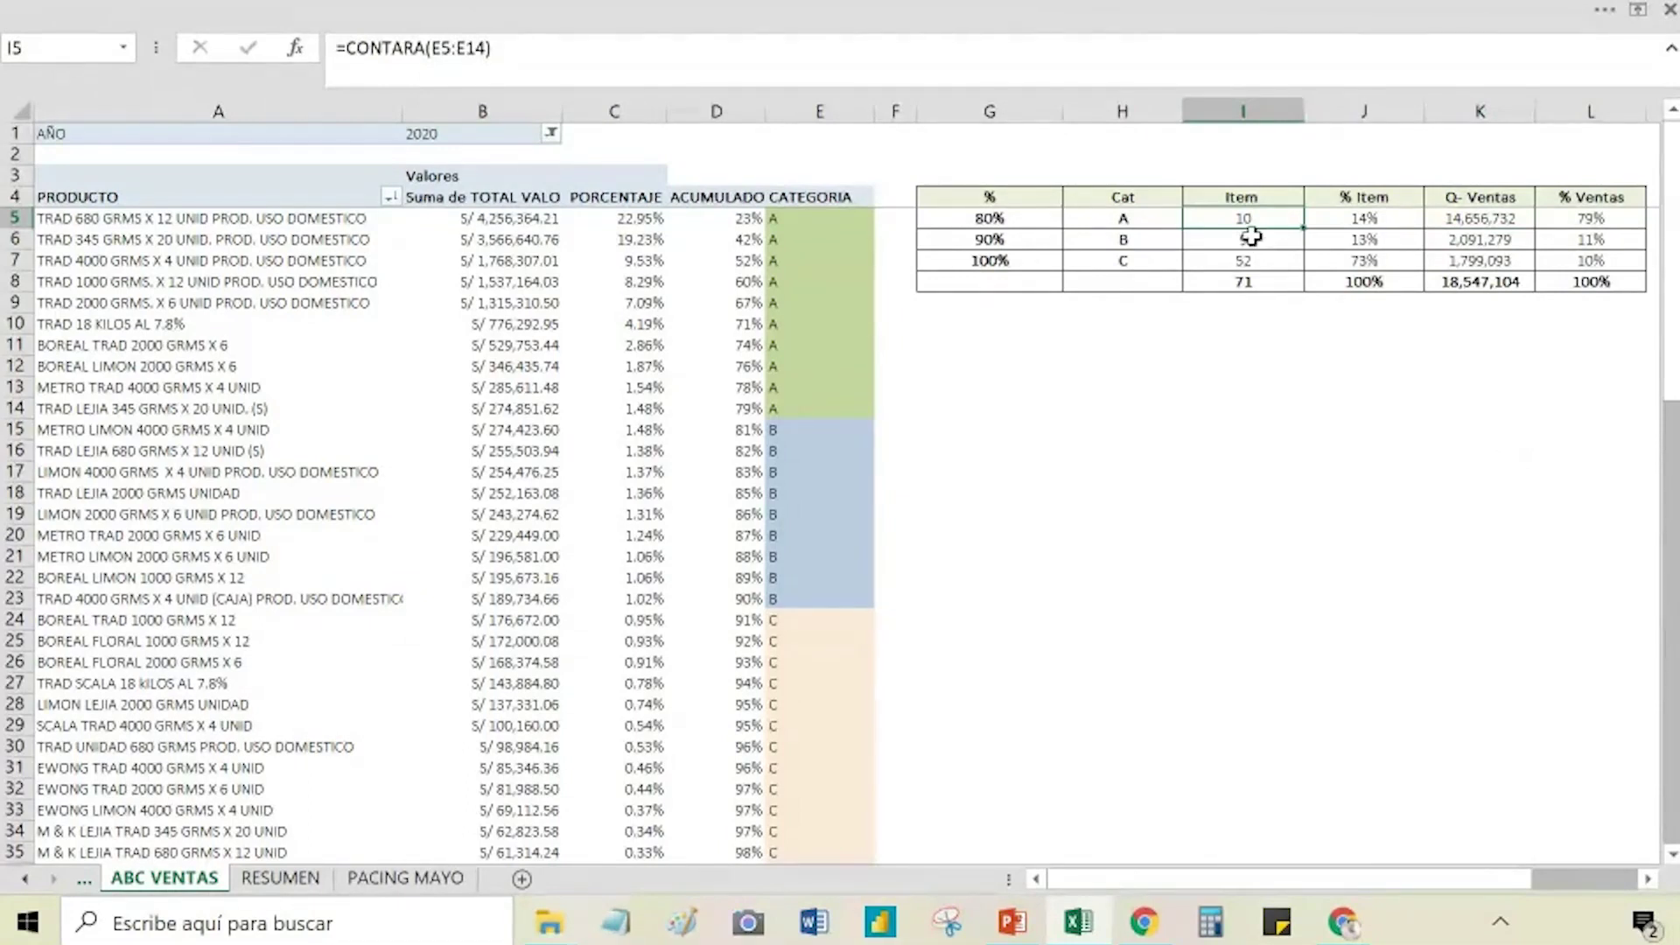
{"action": "left_click", "coordinate": [1378, 217]}
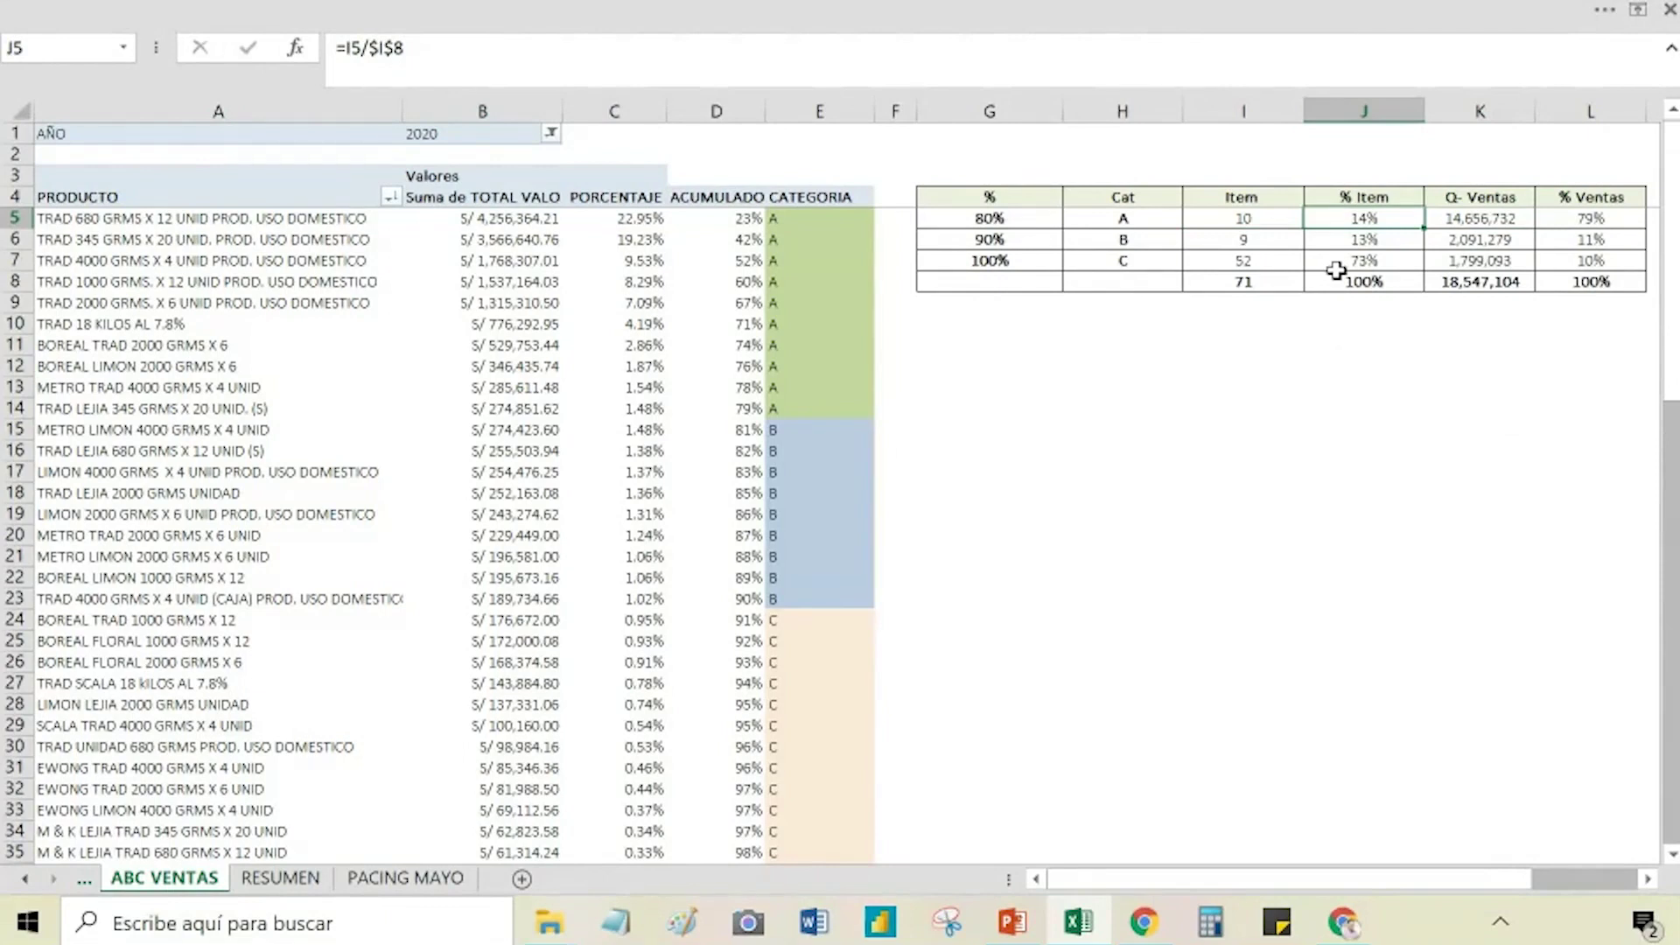
{"action": "left_click", "coordinate": [1555, 217]}
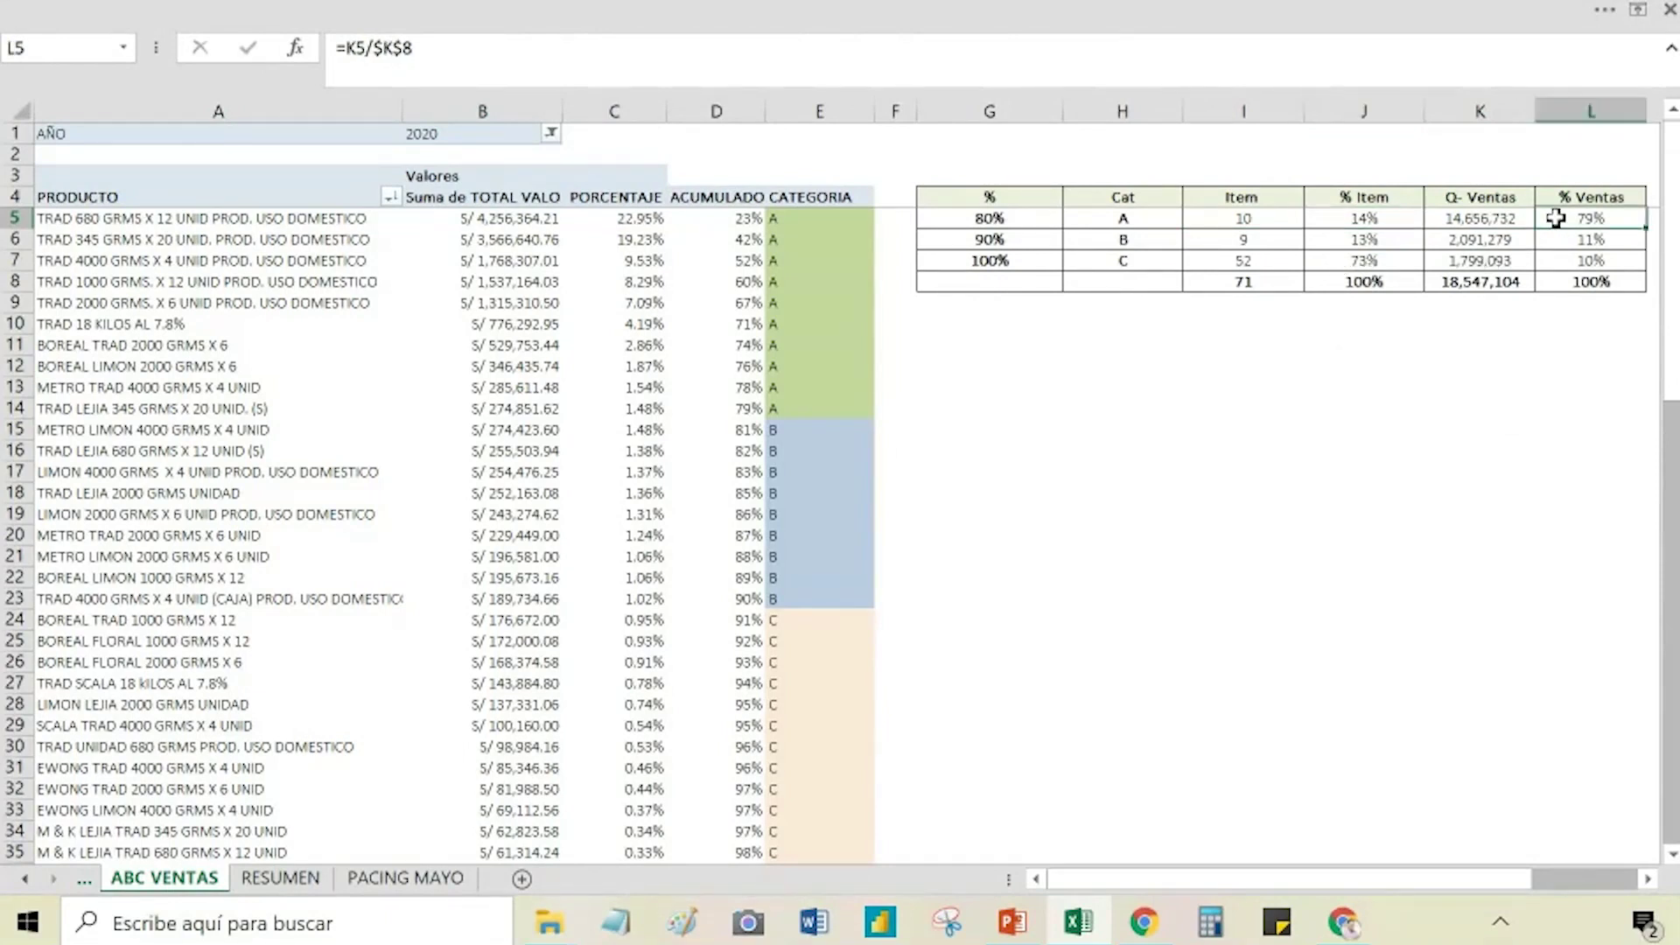
{"action": "left_click", "coordinate": [969, 217]}
{"action": "left_click", "coordinate": [1586, 223]}
{"action": "left_click", "coordinate": [982, 220]}
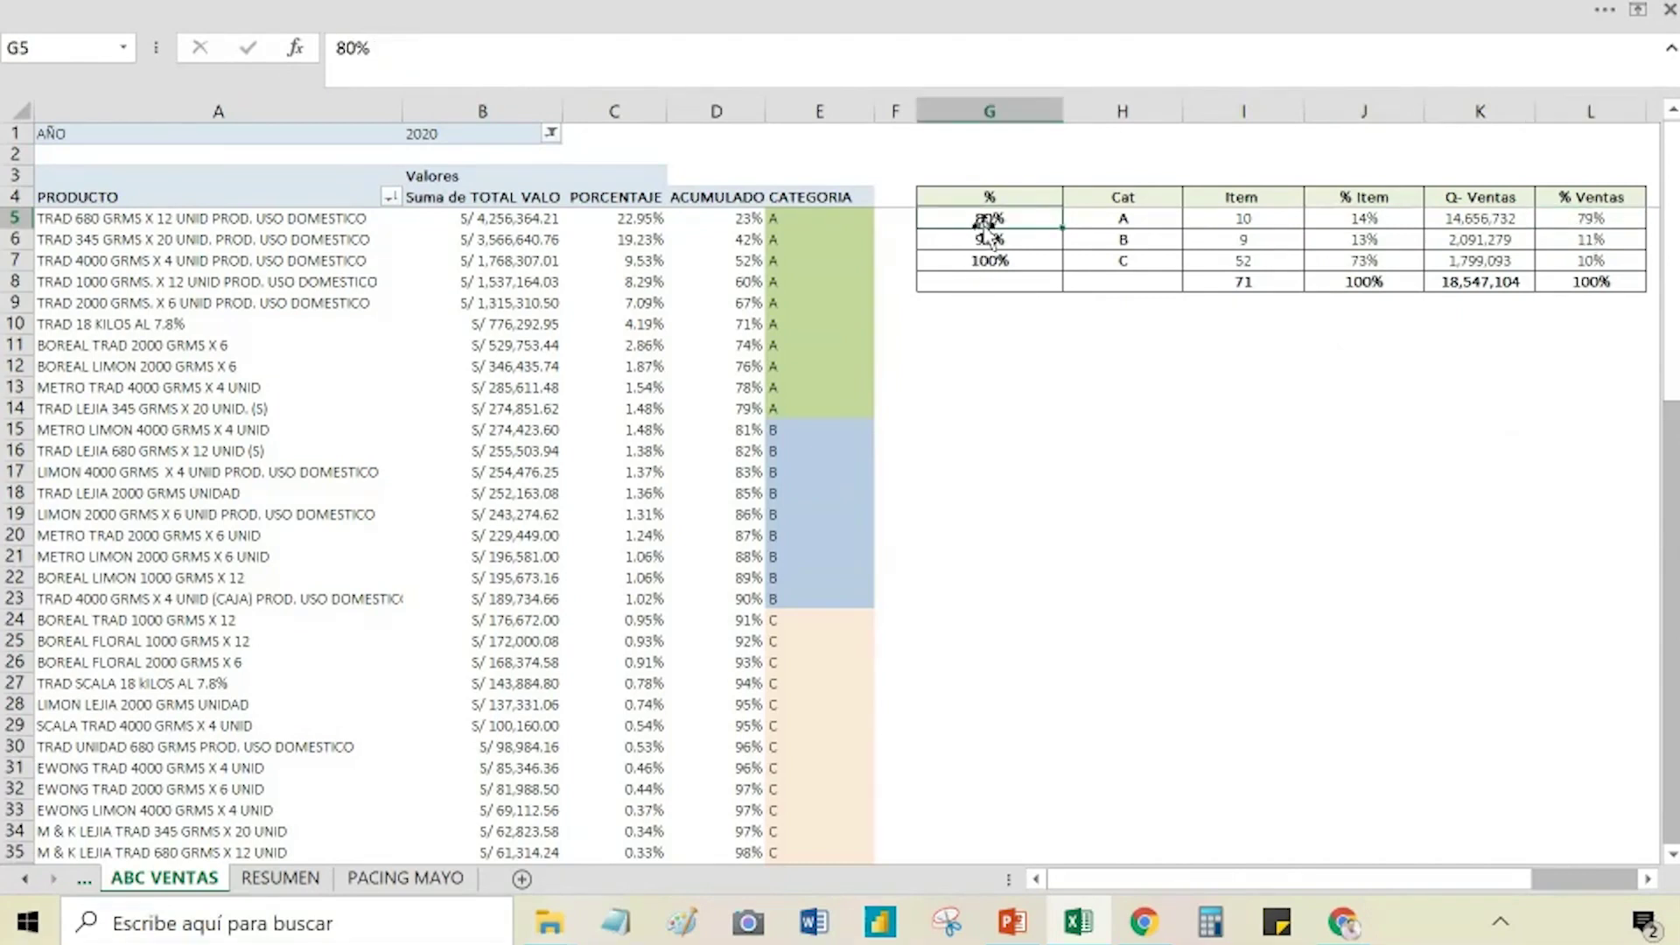
{"action": "left_click", "coordinate": [1614, 223]}
{"action": "left_click", "coordinate": [1358, 431]}
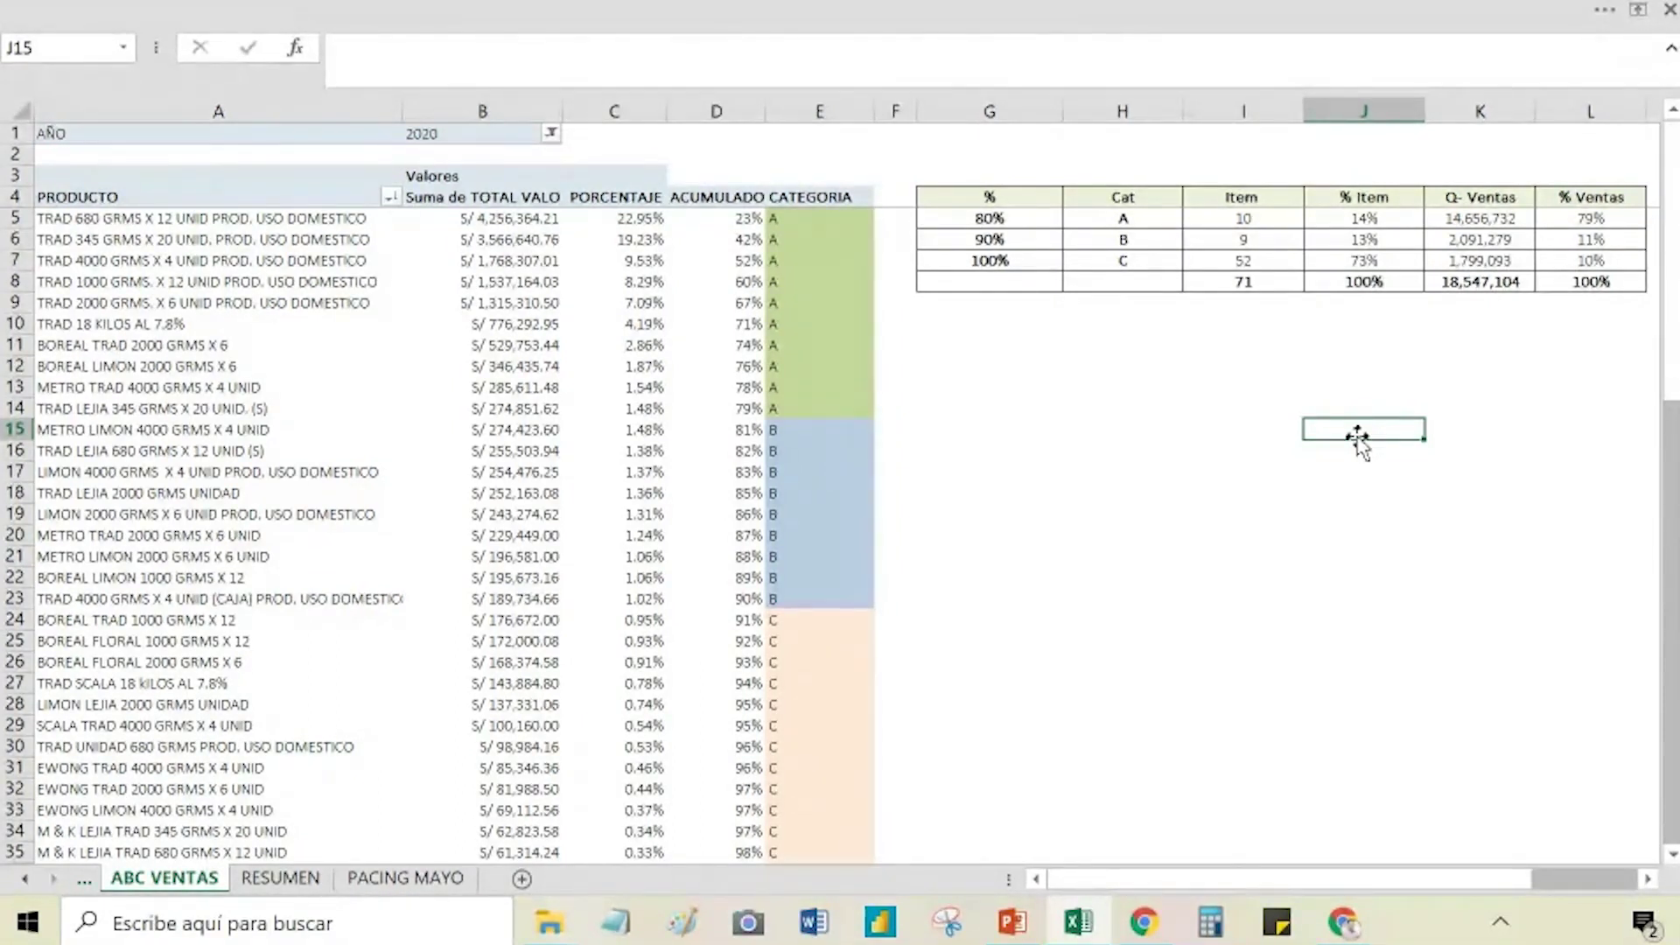
Step: Relate the category A product rows to their Item count, Q- Ventas and % Ventas in row 5
{"action": "left_click", "coordinate": [1477, 225]}
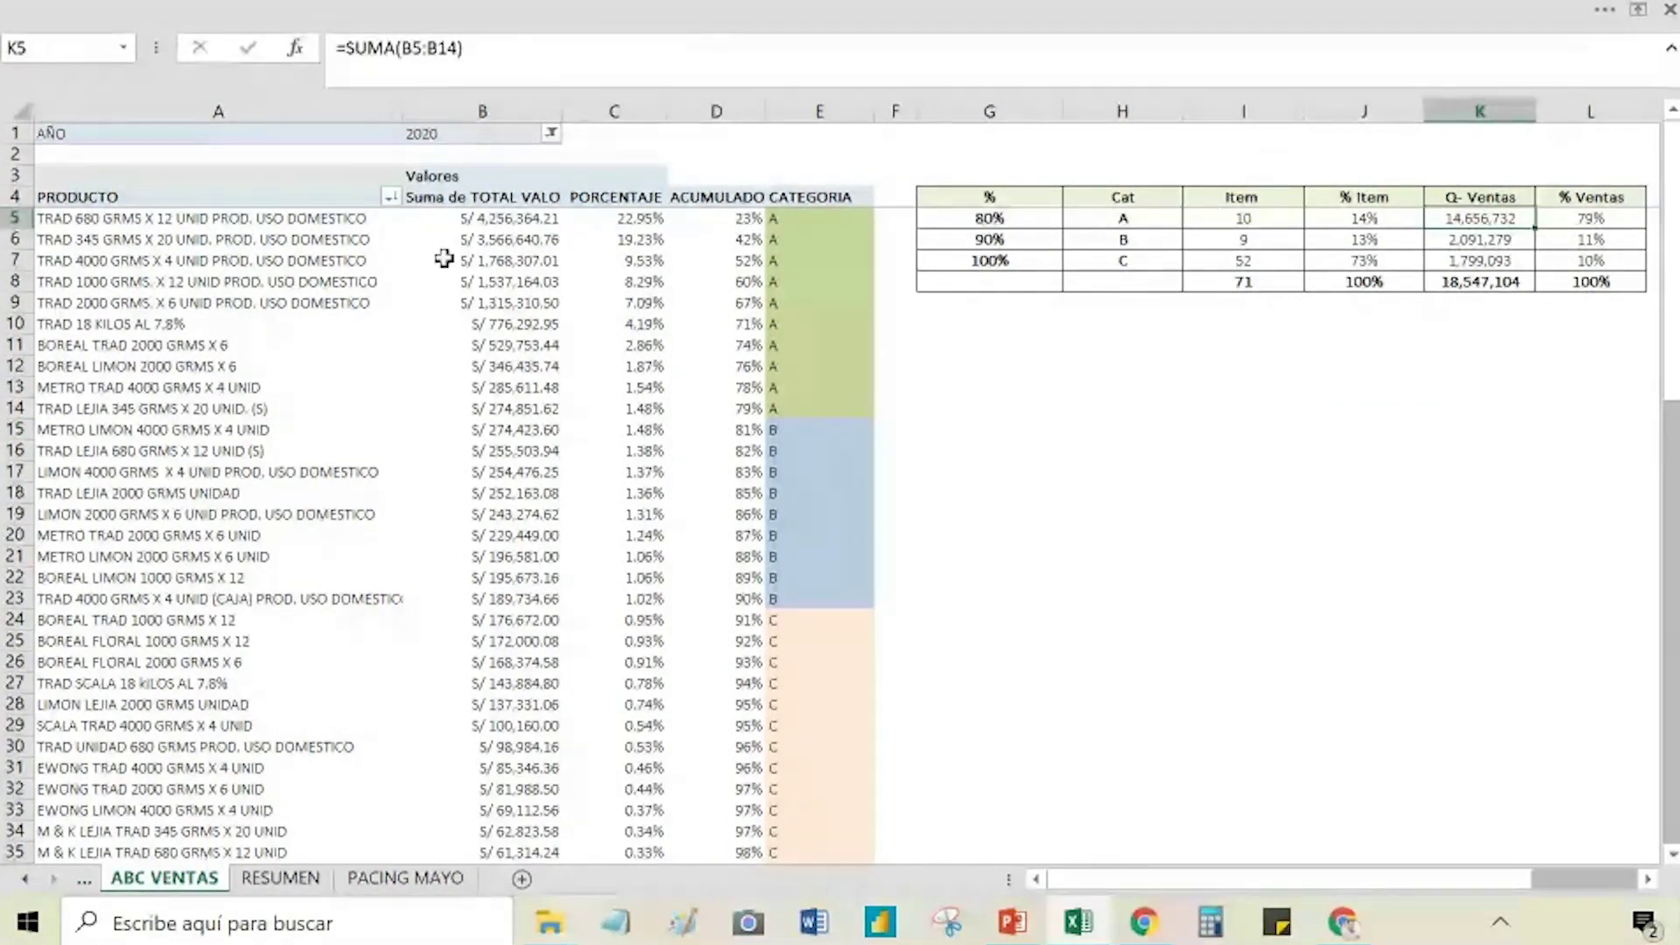
{"action": "left_click_drag", "start_coordinate": [812, 220], "coordinate": [293, 341]}
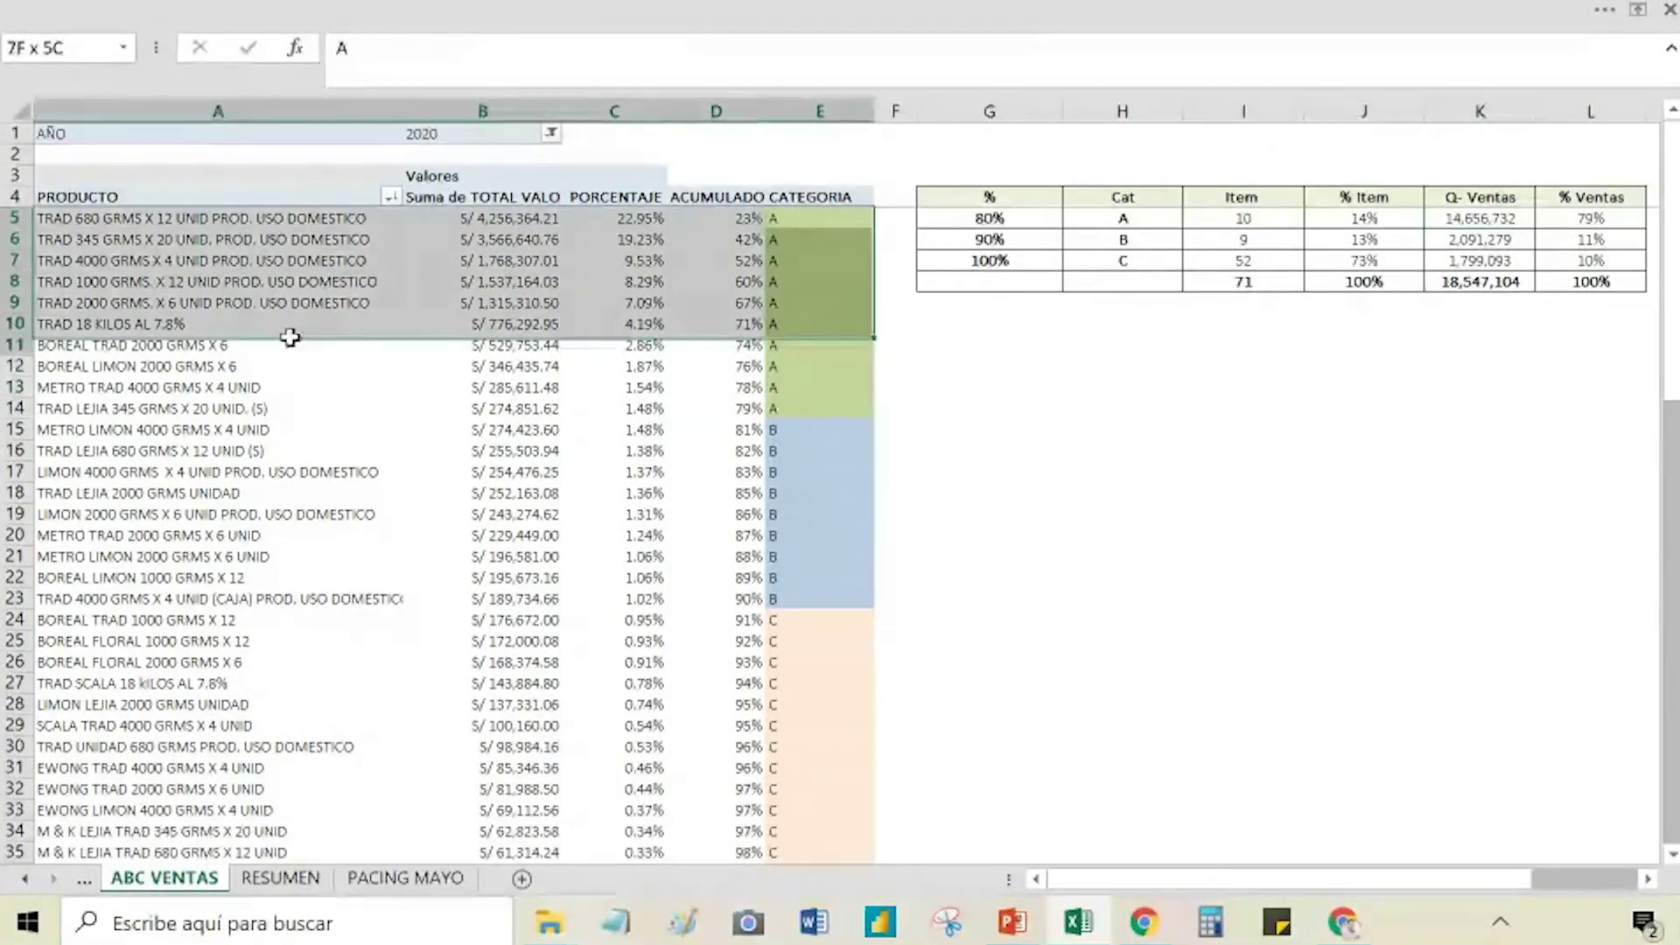
{"action": "left_click", "coordinate": [1260, 224]}
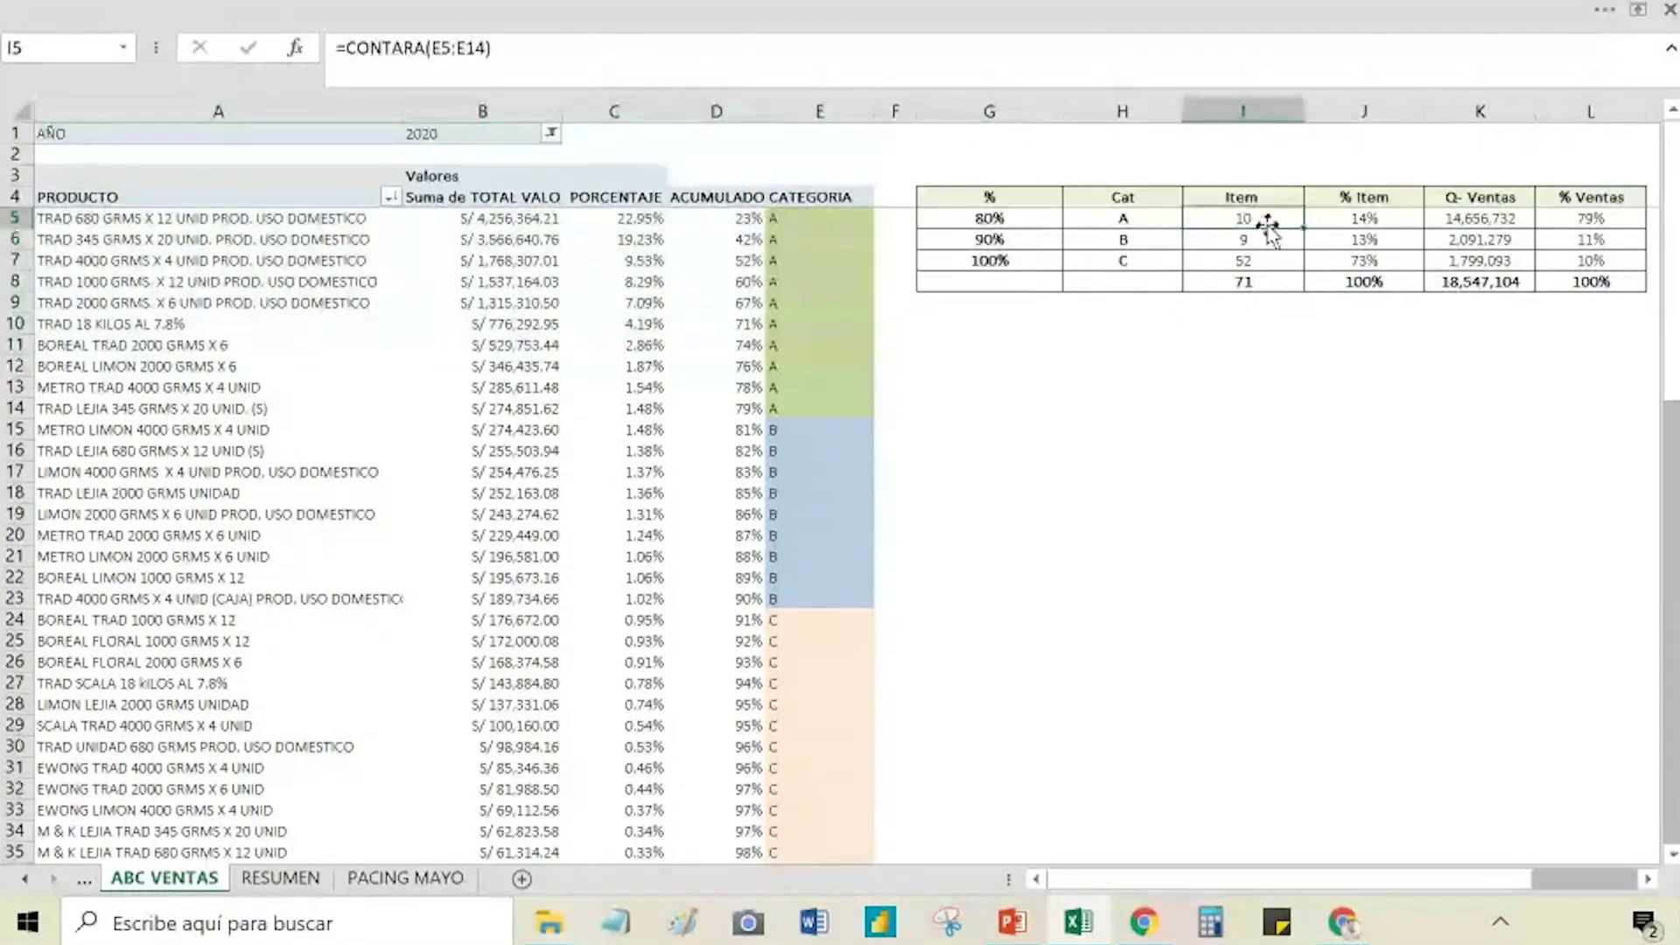
{"action": "left_click", "coordinate": [1472, 226]}
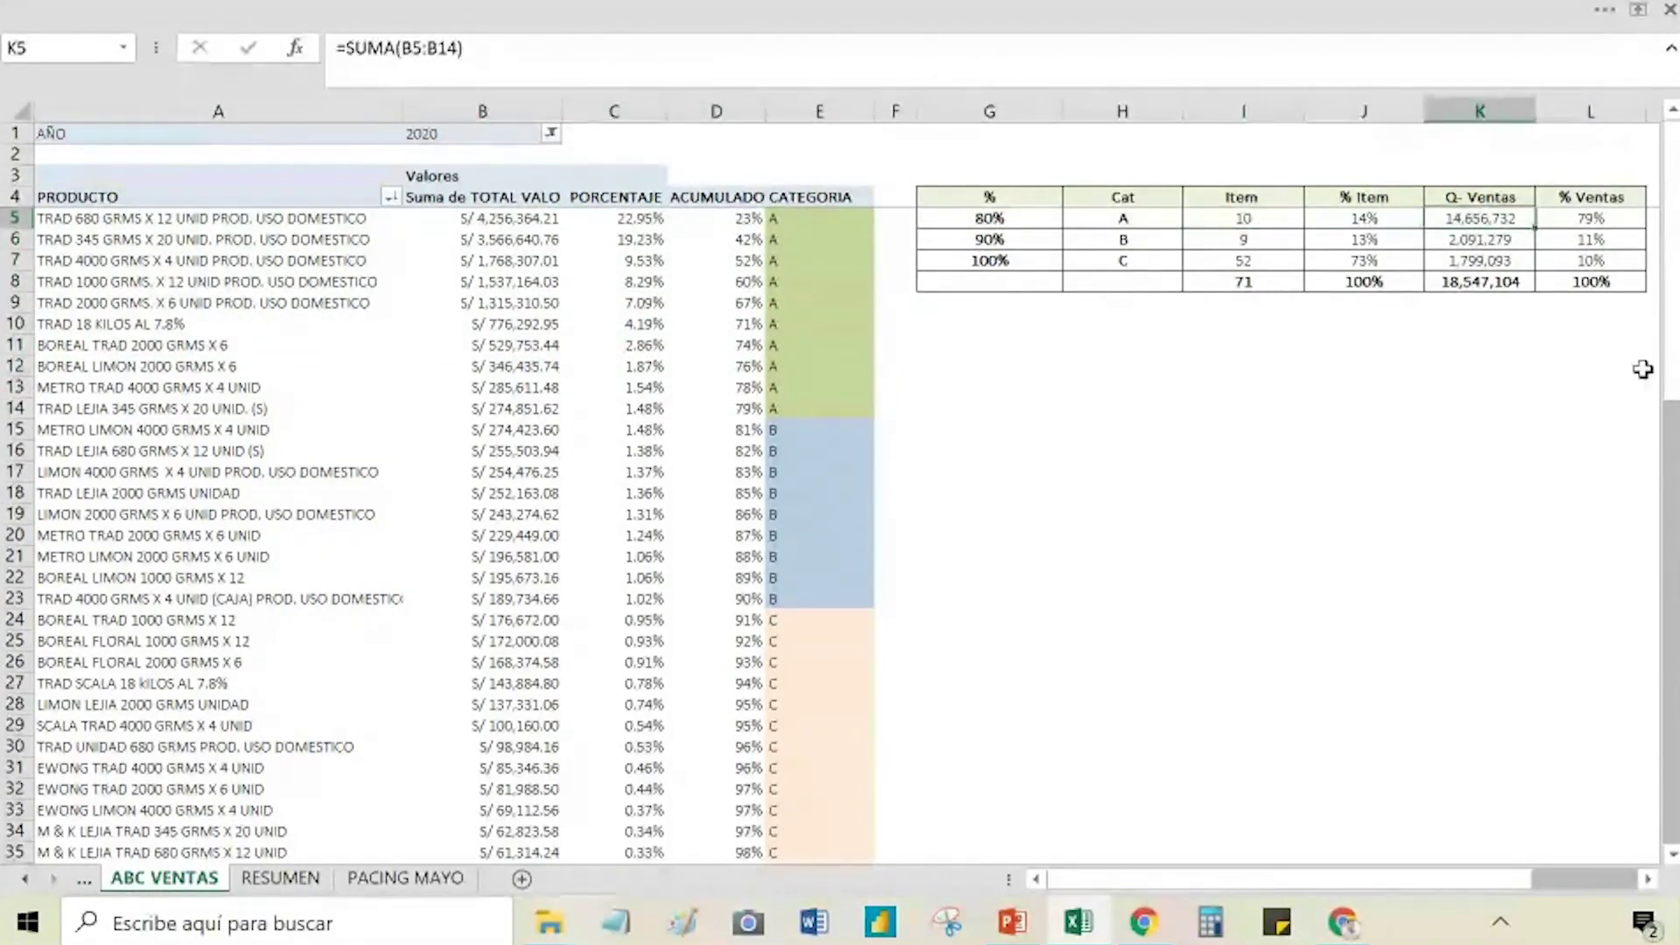
{"action": "left_click", "coordinate": [1599, 224]}
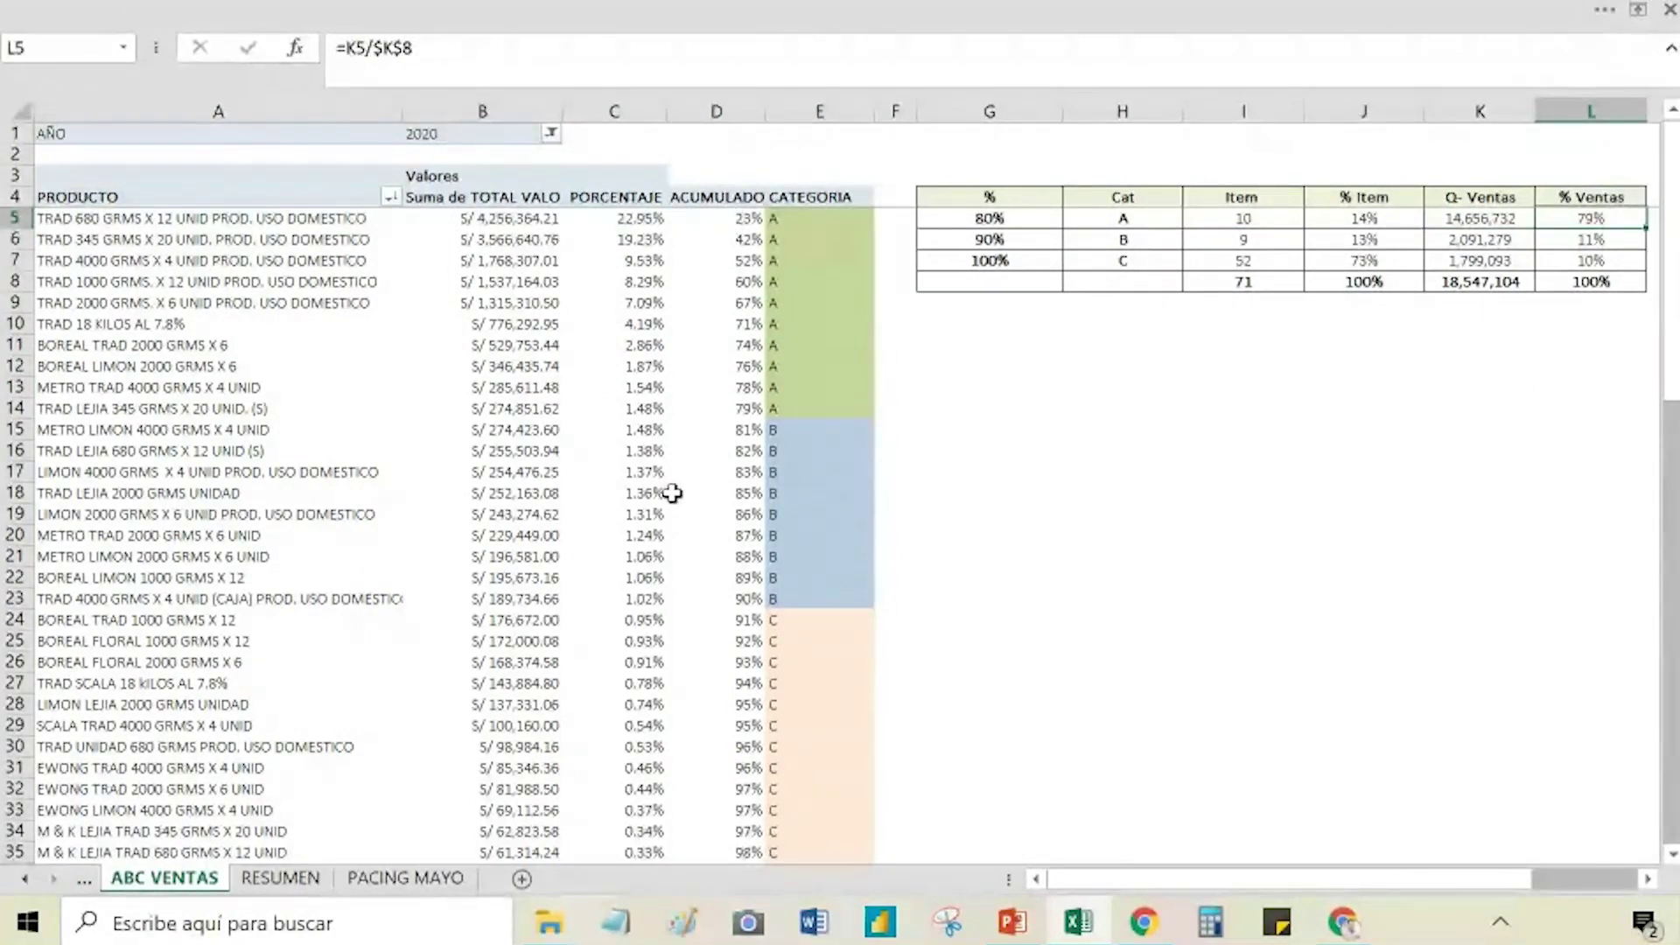
Step: Highlight the category A products in A5:A14 and their category cells in E5:E14
{"action": "left_click_drag", "start_coordinate": [230, 216], "coordinate": [295, 404]}
{"action": "left_click", "coordinate": [1037, 425]}
{"action": "left_click", "coordinate": [809, 212]}
{"action": "left_click_drag", "start_coordinate": [809, 213], "coordinate": [822, 403]}
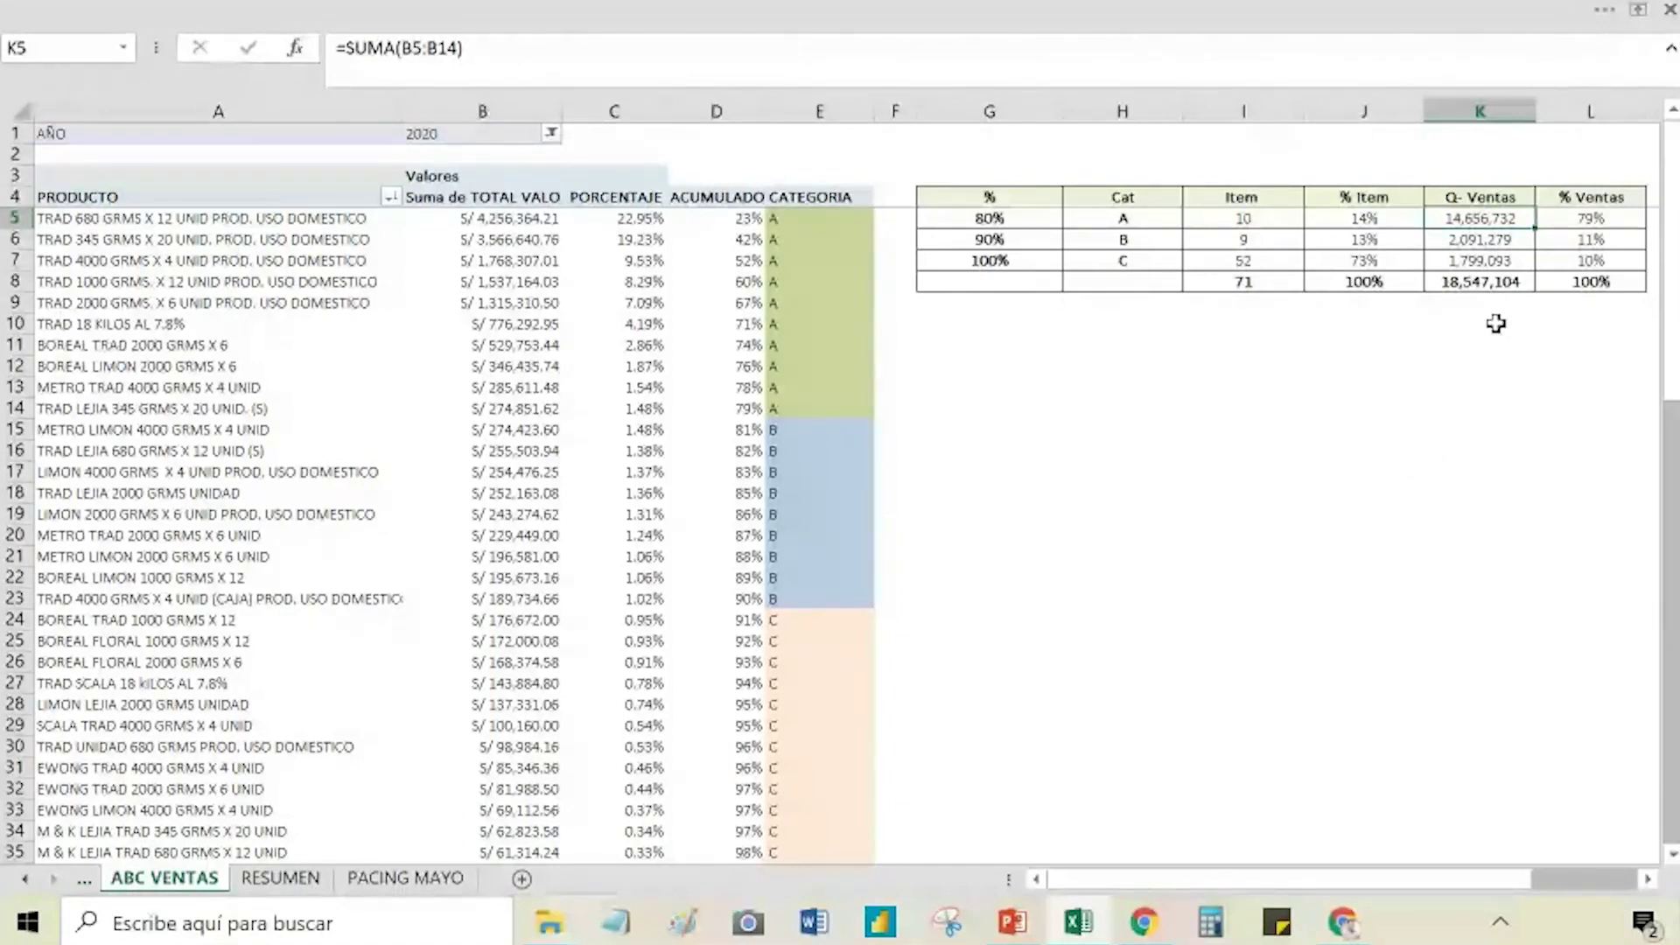
Step: Compare the Q- Ventas of category C with category A's Item count, Q- Ventas and % Ventas
{"action": "left_click", "coordinate": [1492, 264]}
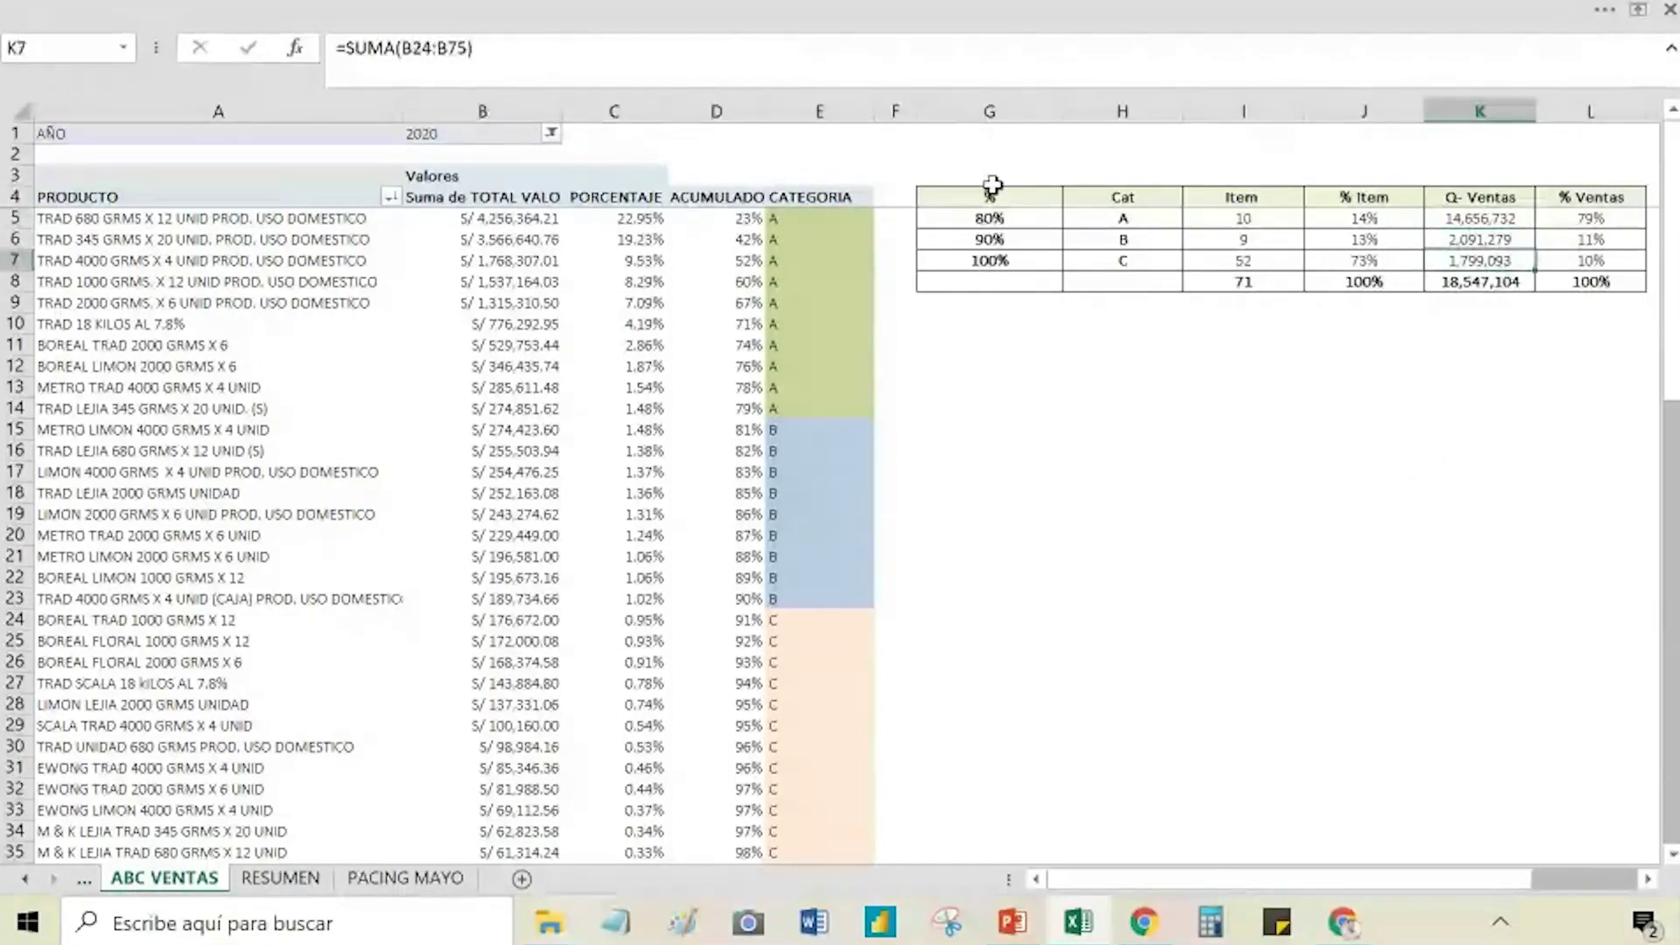
{"action": "left_click", "coordinate": [1197, 220]}
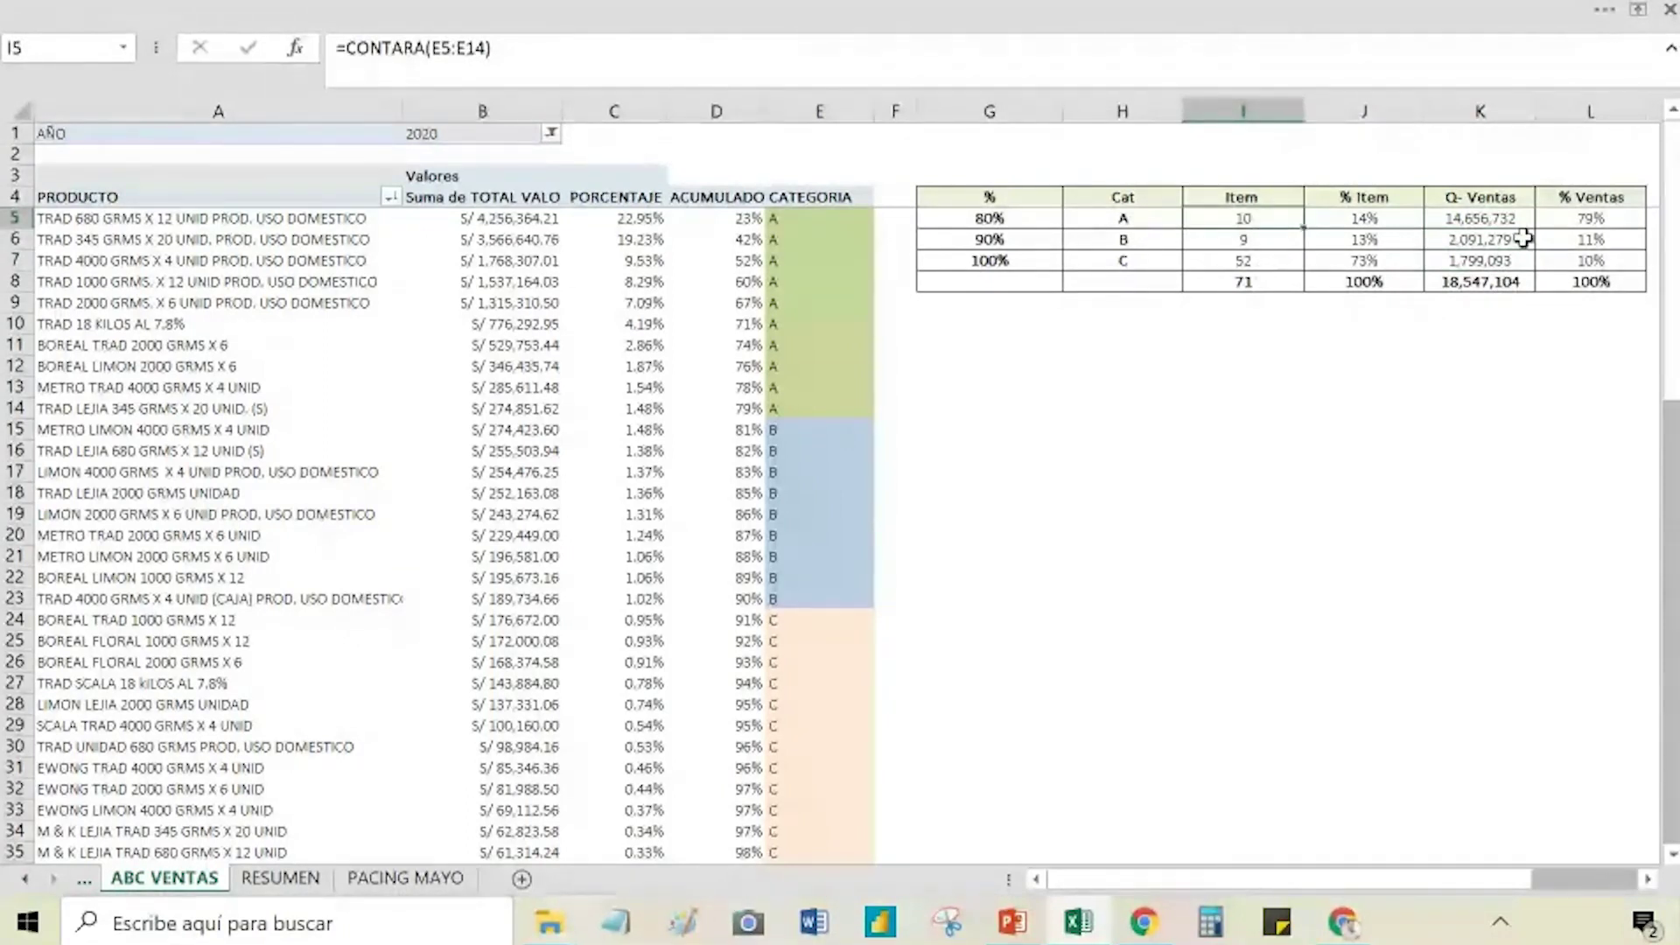
{"action": "left_click", "coordinate": [1482, 220]}
{"action": "left_click", "coordinate": [1570, 223]}
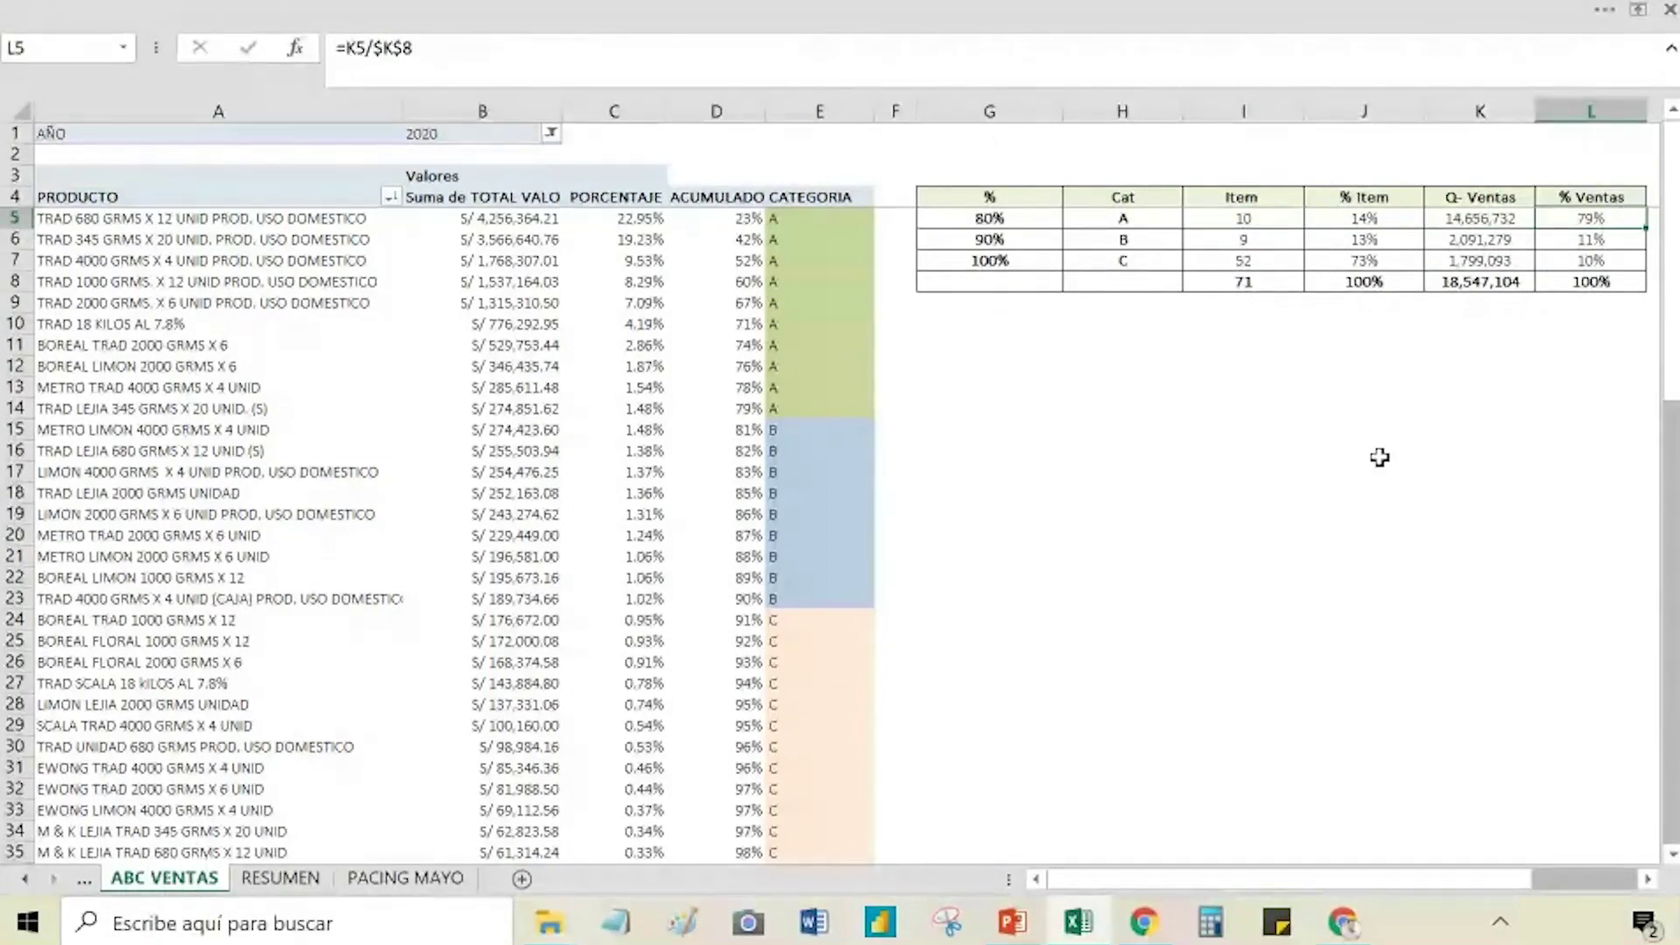
{"action": "left_click", "coordinate": [818, 383]}
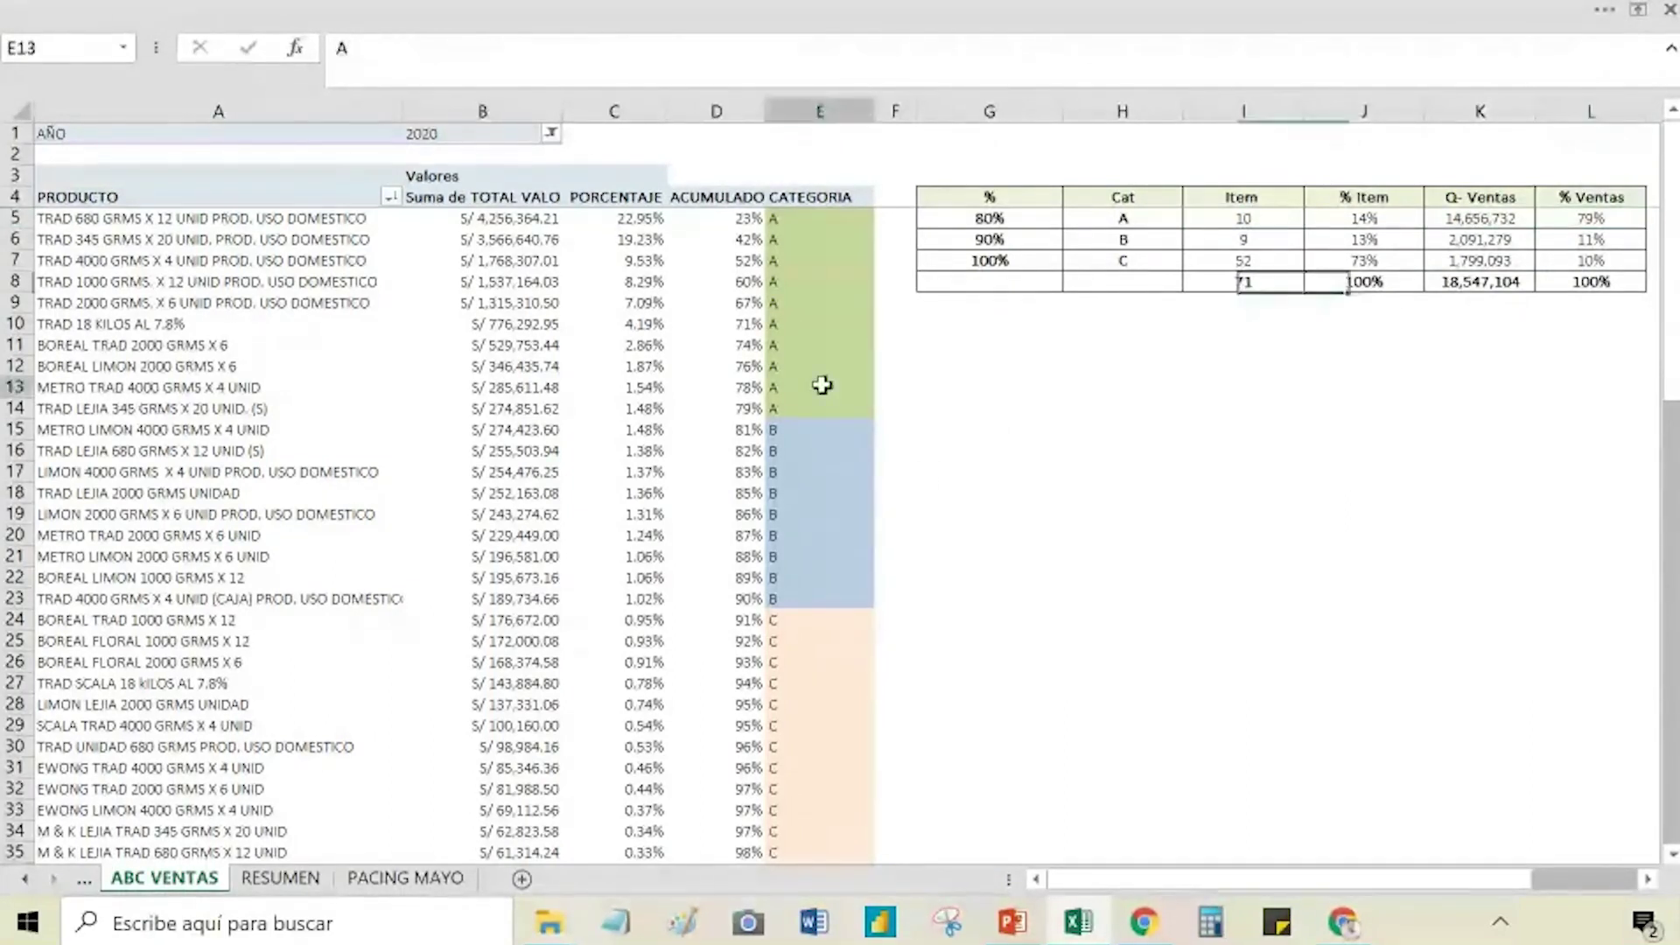
{"action": "left_click", "coordinate": [1085, 448]}
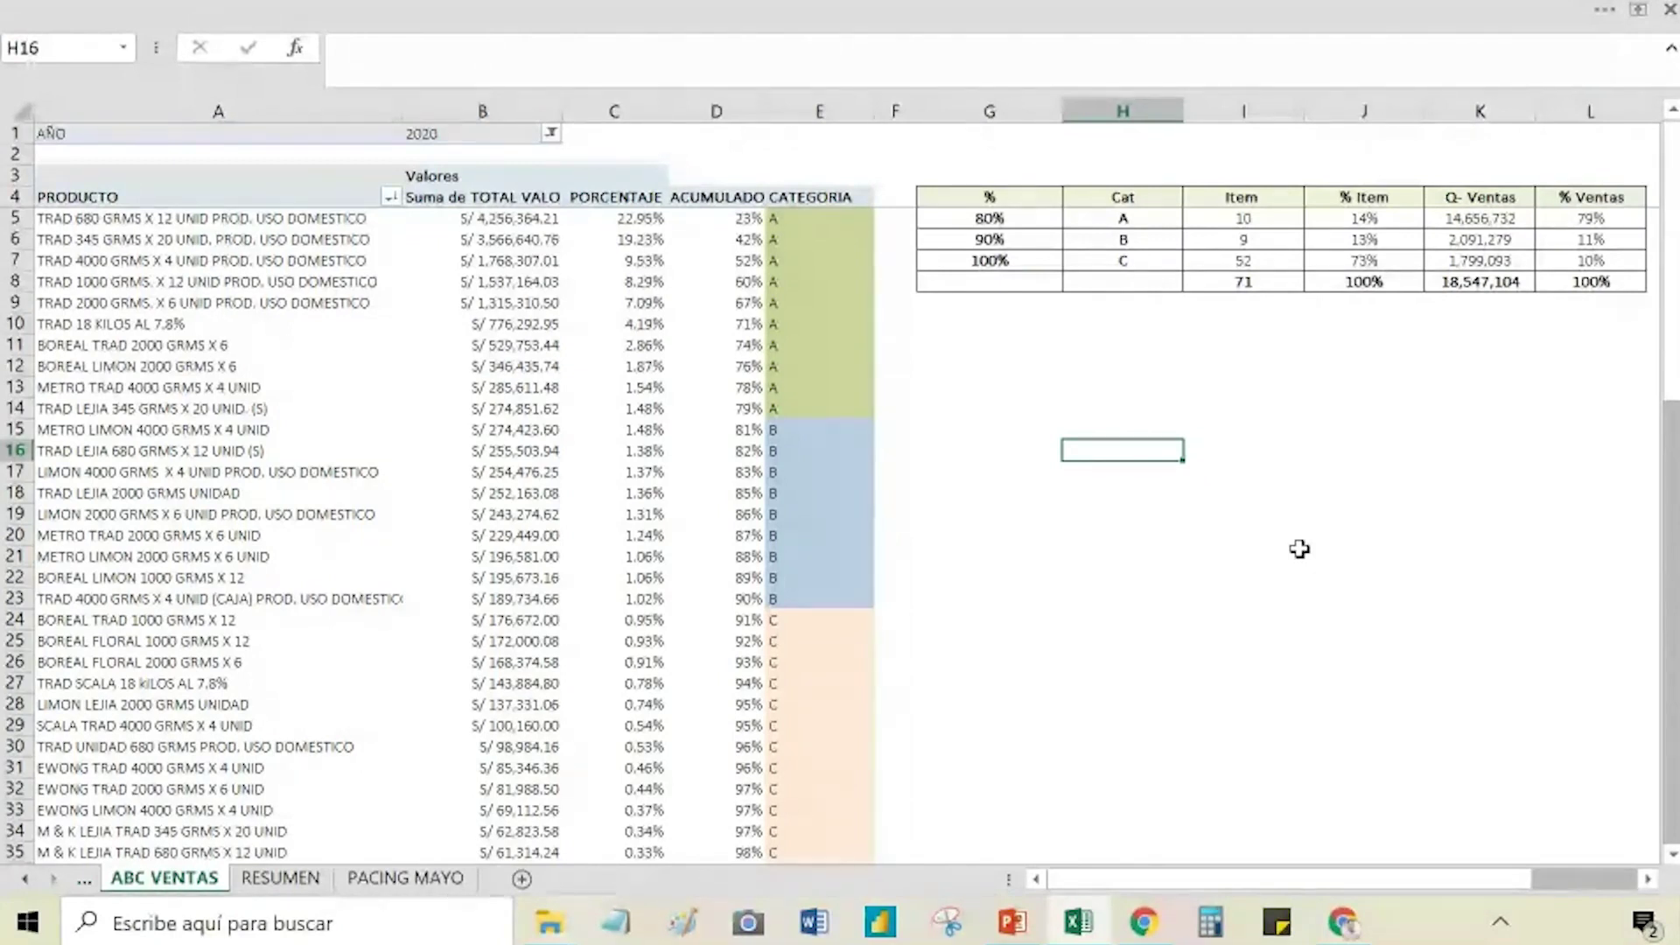
Step: Examine the category C products further down the list by highlighting their cells in column E from row 24
{"action": "scroll", "coordinate": [834, 405], "scroll_direction": "down", "scroll_amount": 4}
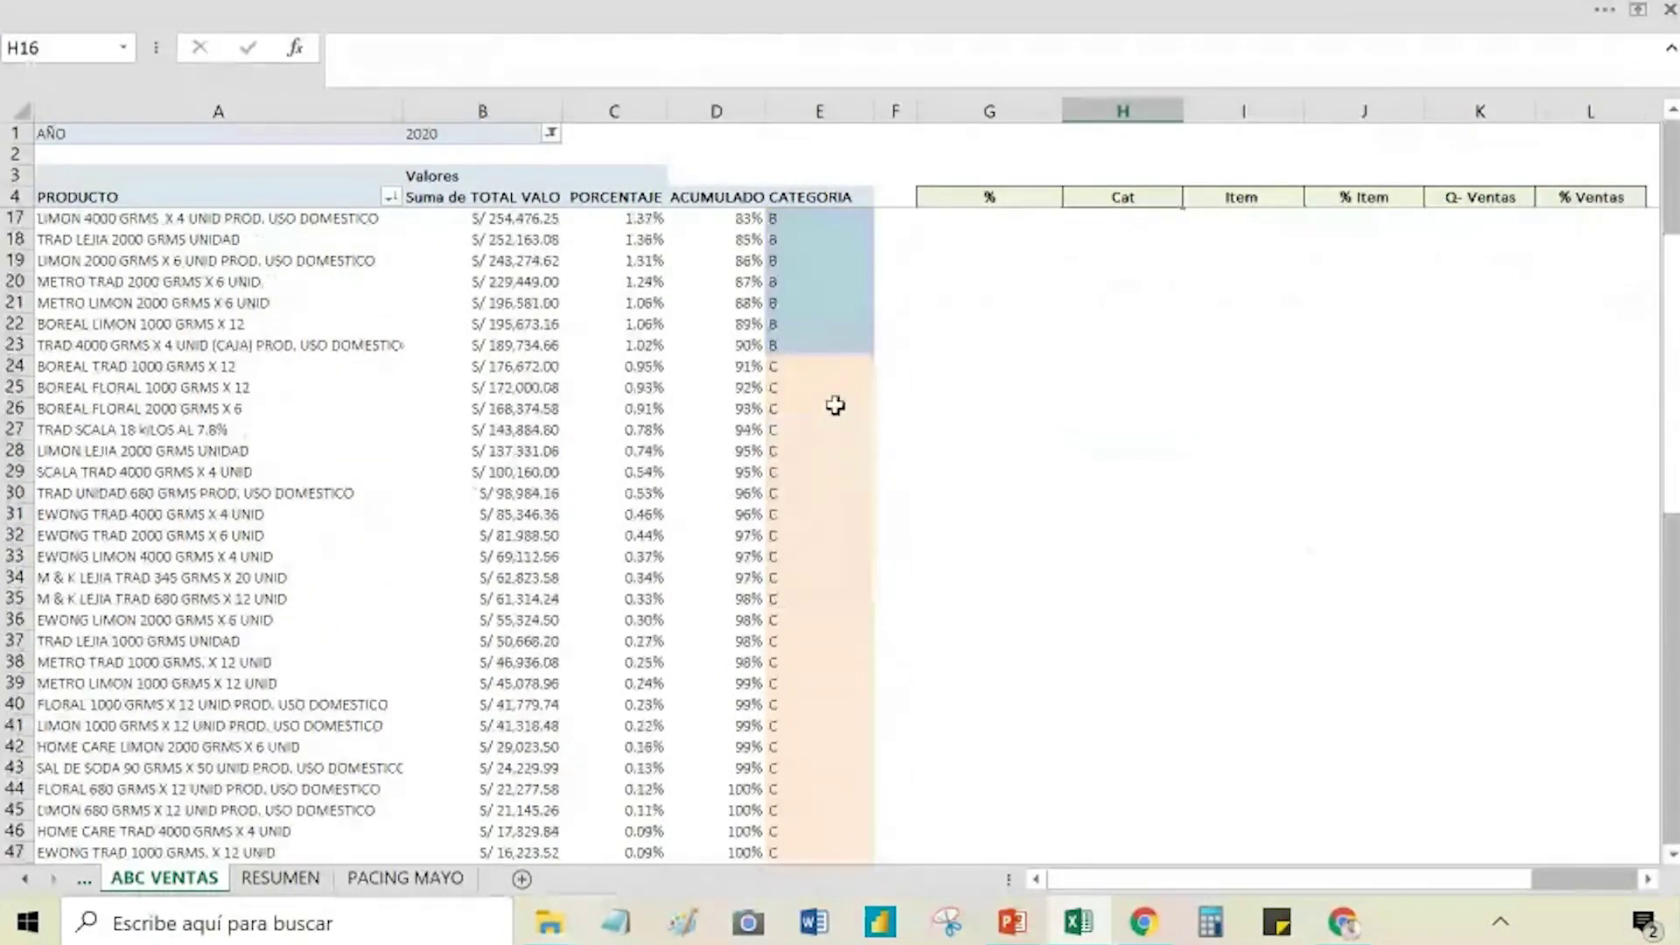
{"action": "left_click_drag", "start_coordinate": [820, 365], "coordinate": [885, 765]}
{"action": "left_click", "coordinate": [975, 623]}
{"action": "scroll", "coordinate": [997, 648], "scroll_direction": "up", "scroll_amount": 4}
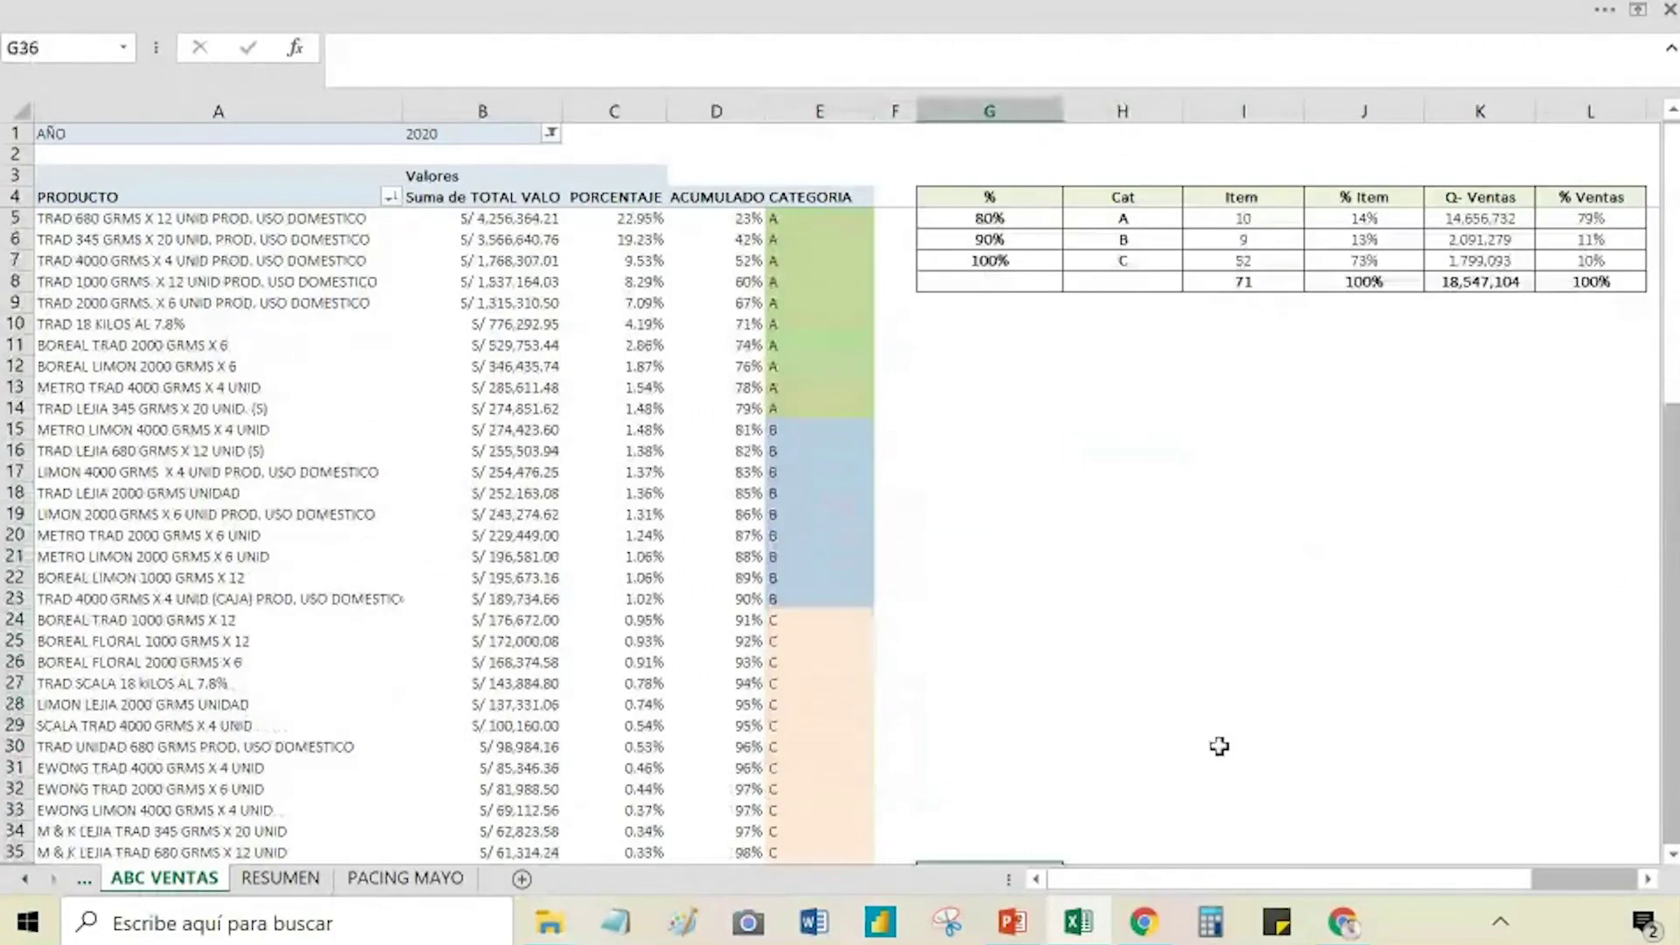
{"action": "left_click", "coordinate": [1541, 499]}
{"action": "left_click", "coordinate": [1299, 513]}
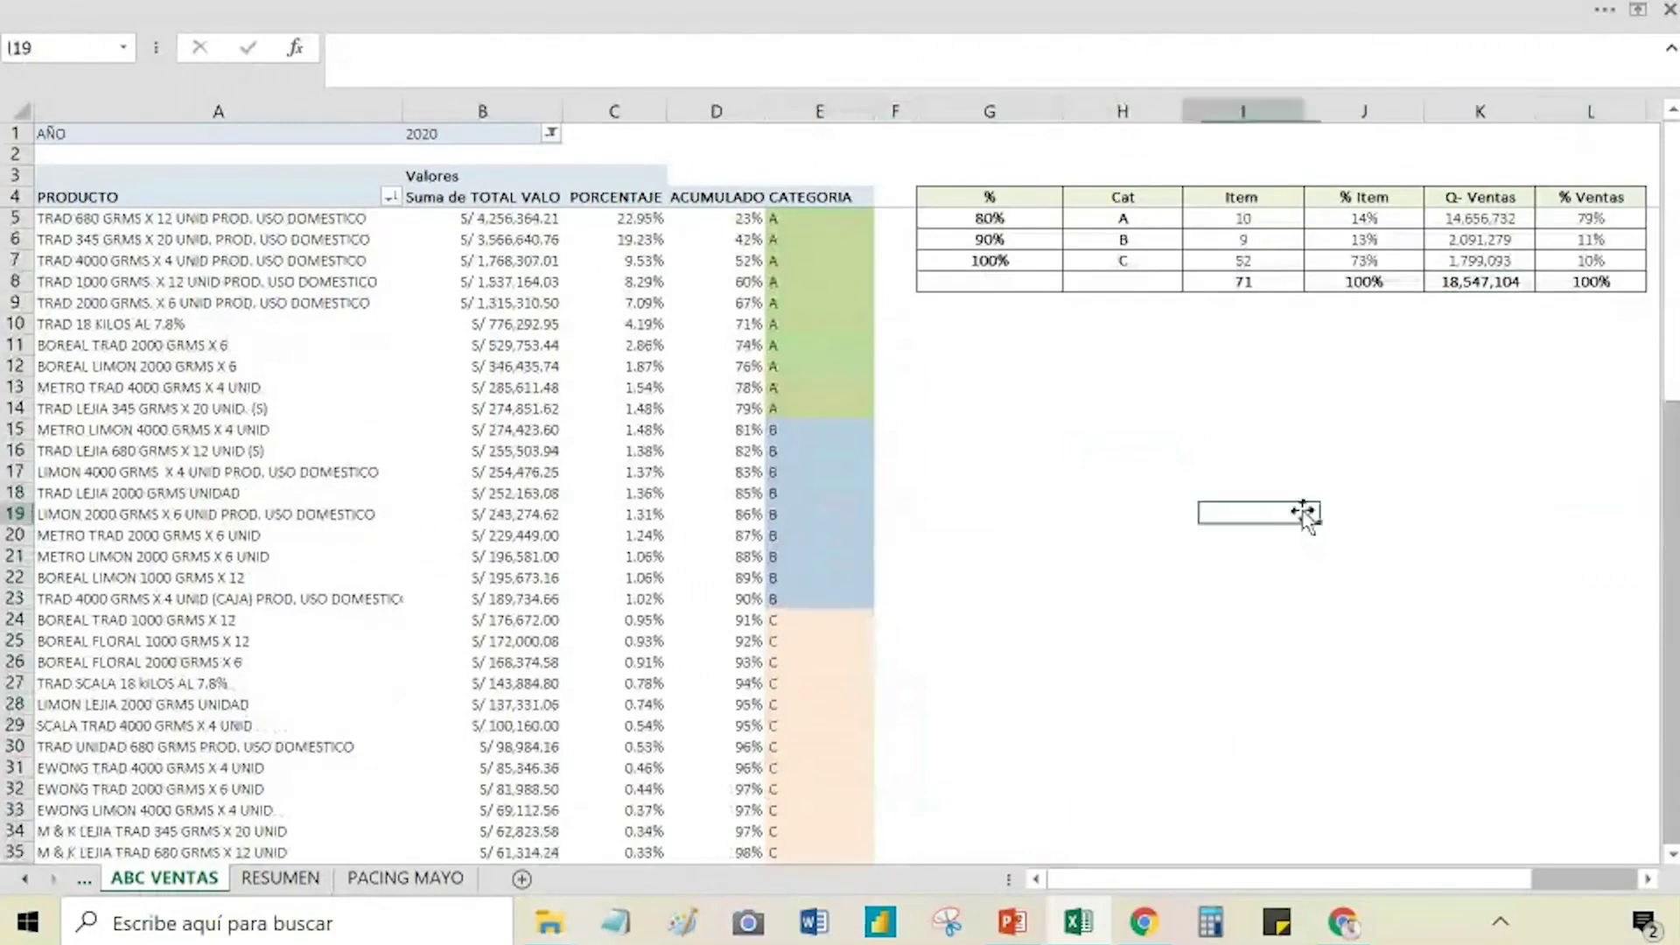
Step: Contrast the category B and C cells with the category A cells by highlighting each group in column E
{"action": "left_click", "coordinate": [801, 428]}
{"action": "mouse_move", "coordinate": [808, 453]}
{"action": "left_mouse_down"}
{"action": "mouse_move", "coordinate": [892, 769]}
{"action": "mouse_move", "coordinate": [877, 919]}
{"action": "mouse_move", "coordinate": [858, 919]}
{"action": "mouse_move", "coordinate": [866, 853]}
{"action": "left_mouse_up"}
{"action": "left_click", "coordinate": [938, 558]}
{"action": "left_click", "coordinate": [1092, 511]}
{"action": "left_click", "coordinate": [1116, 558]}
{"action": "left_click", "coordinate": [1122, 578]}
{"action": "left_click_drag", "start_coordinate": [805, 239], "coordinate": [813, 344]}
{"action": "left_click", "coordinate": [998, 387]}
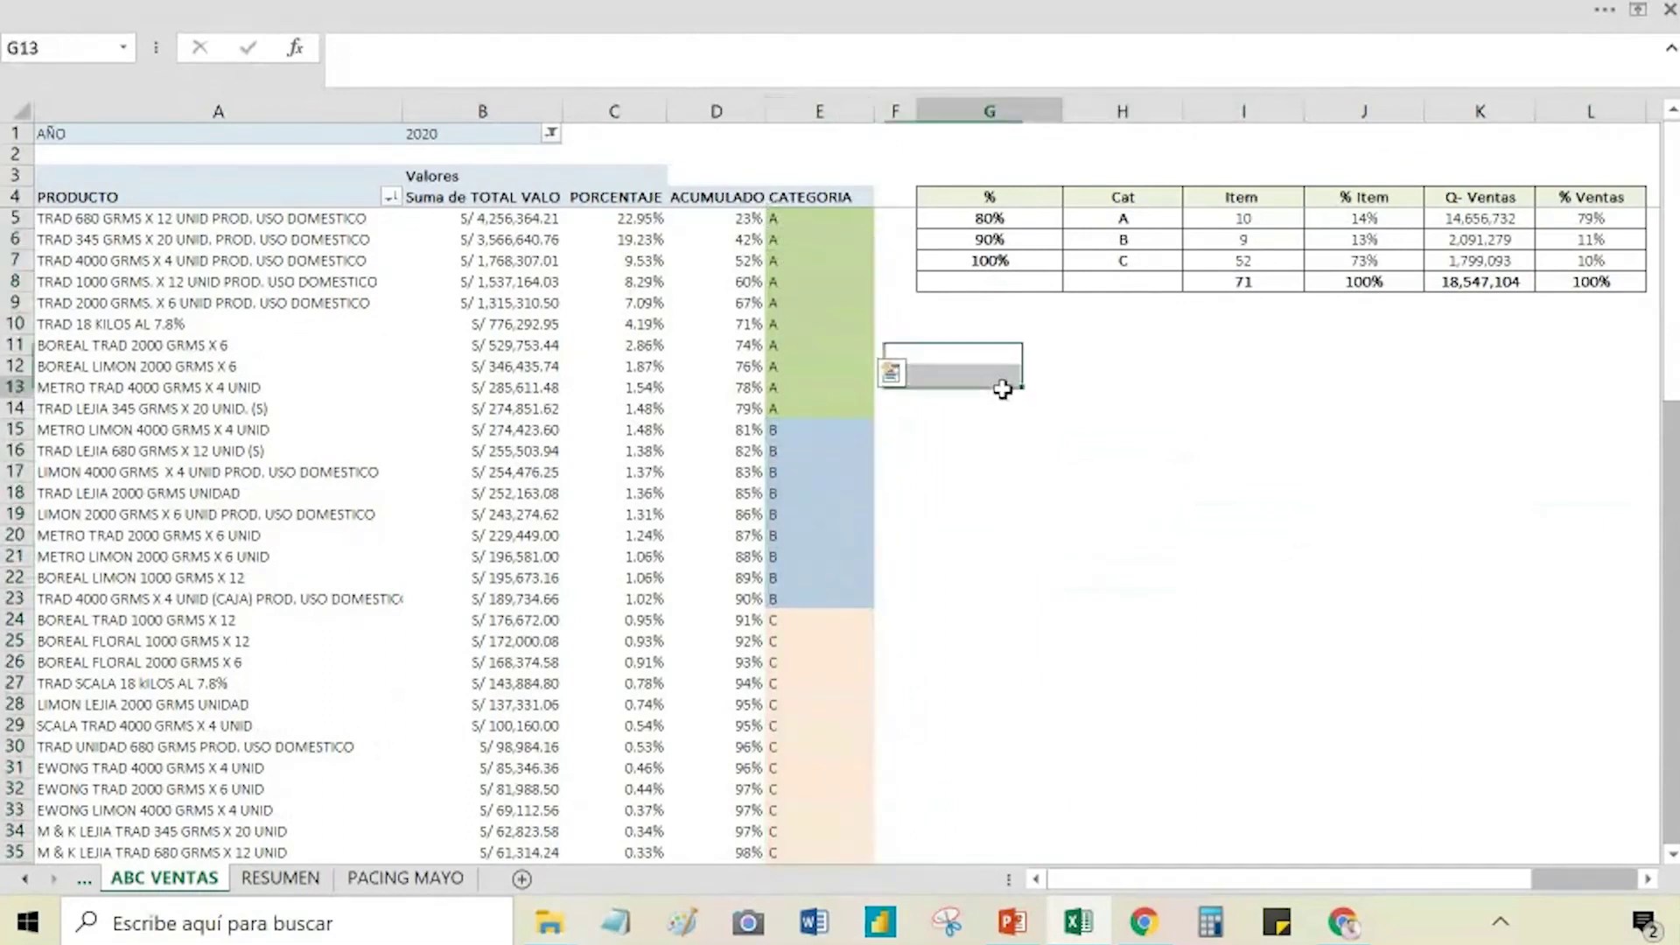
{"action": "left_click", "coordinate": [1242, 473]}
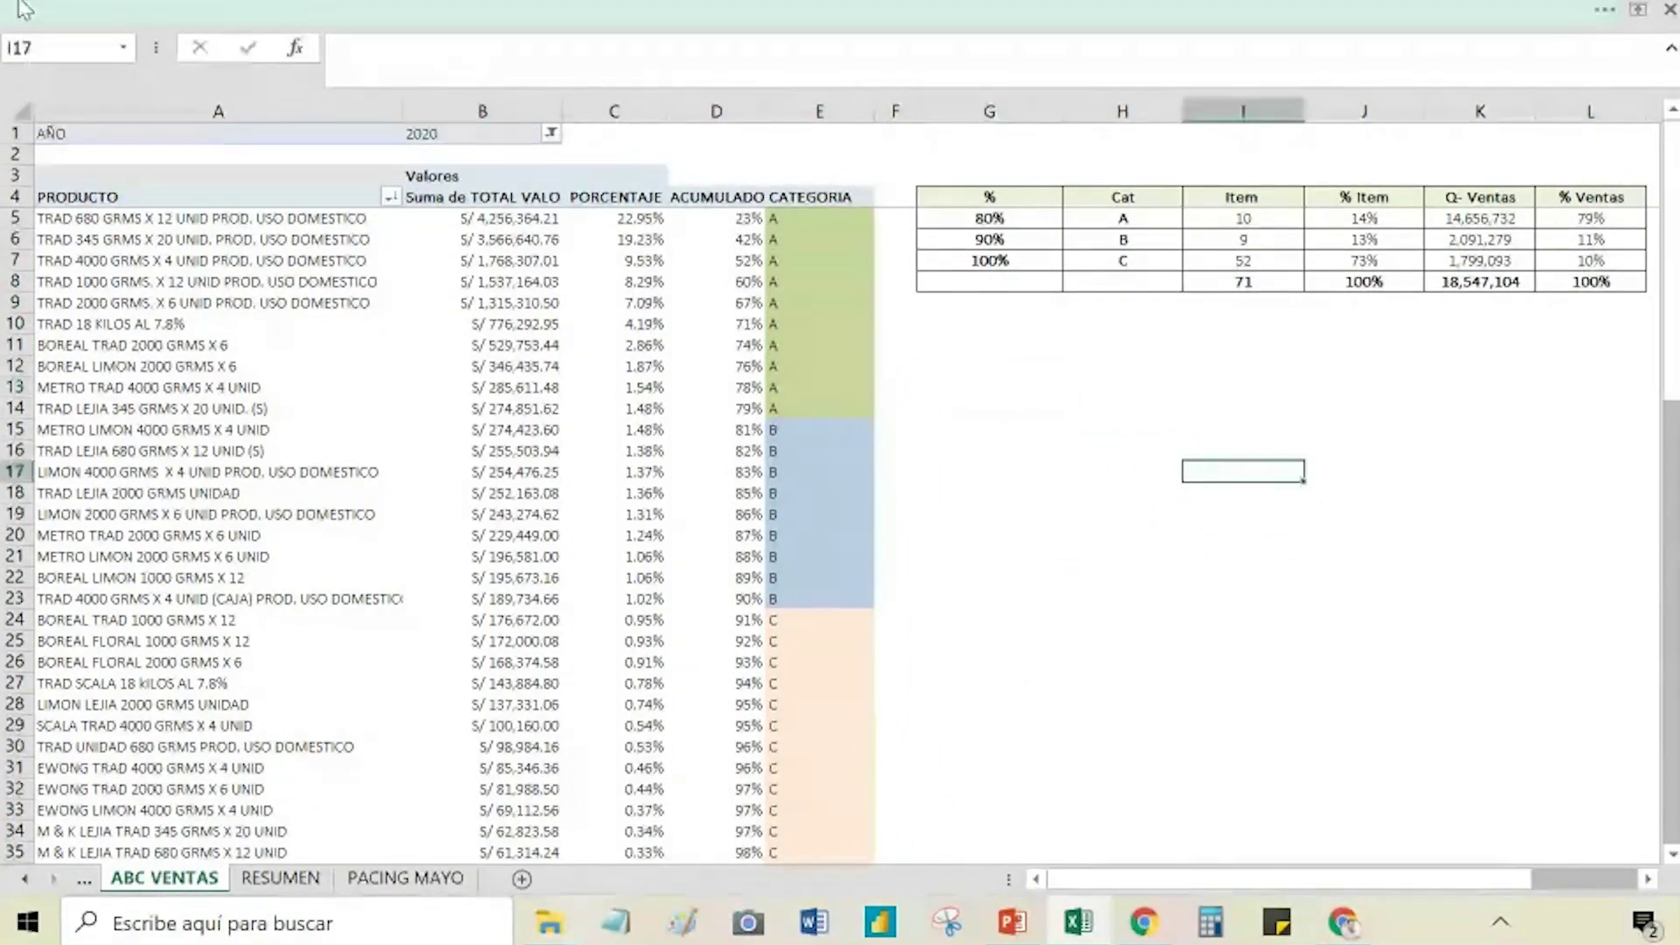
{"action": "key", "text": "ctrl+shift+F1"}
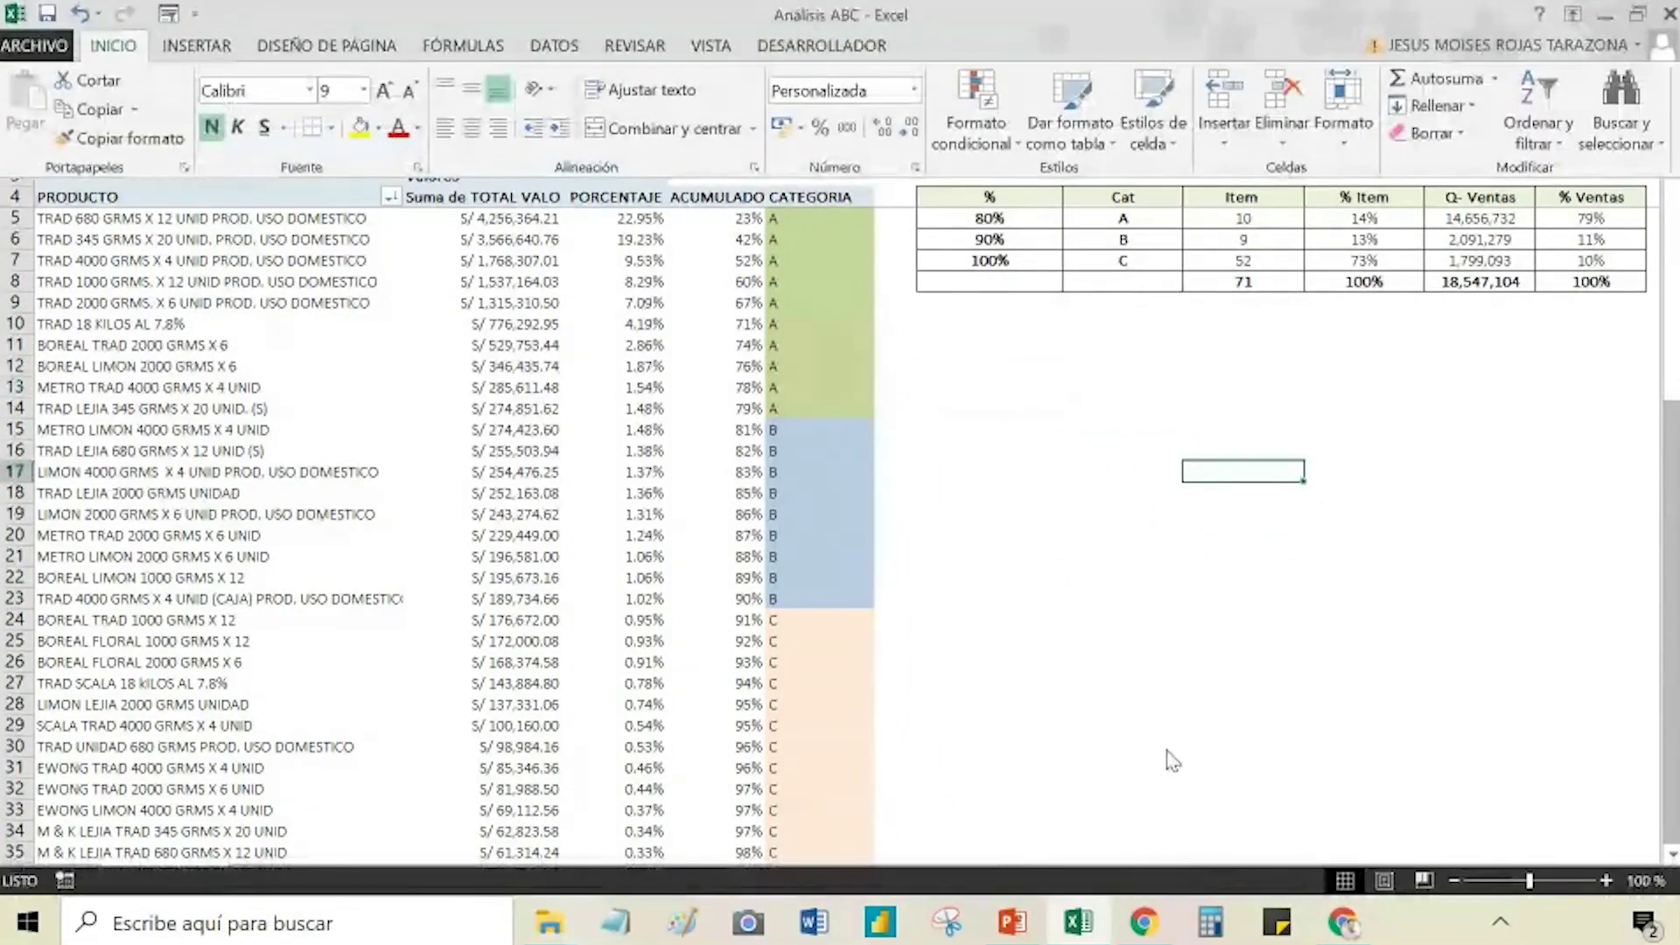
{"action": "key", "text": "ctrl+shift+F1"}
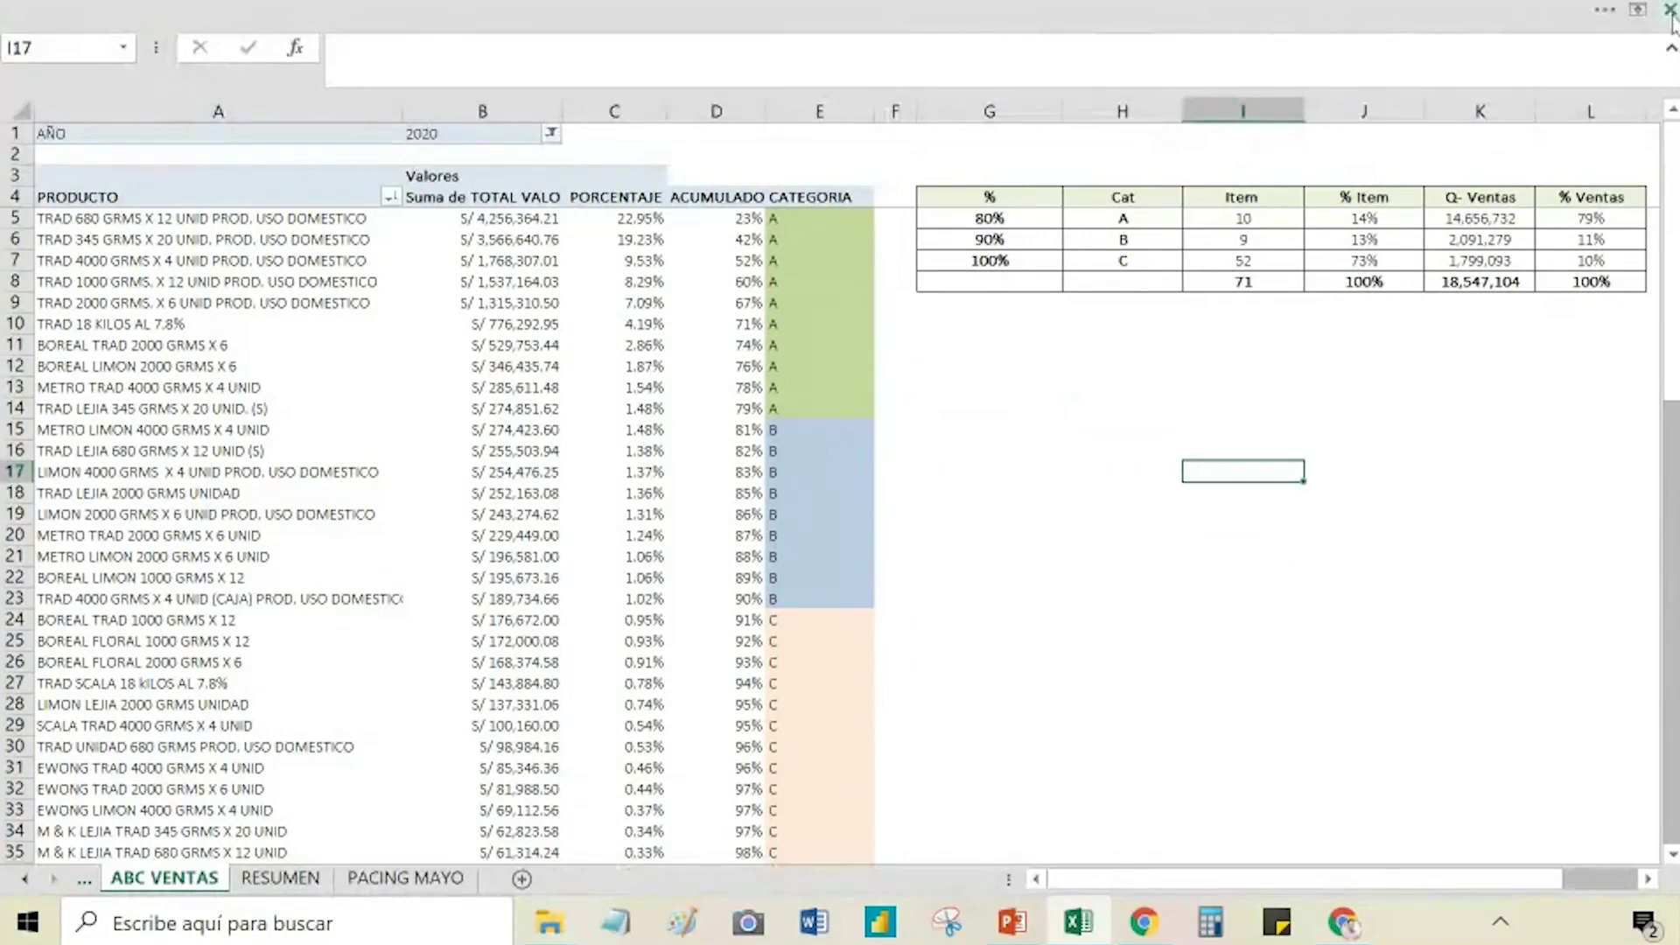